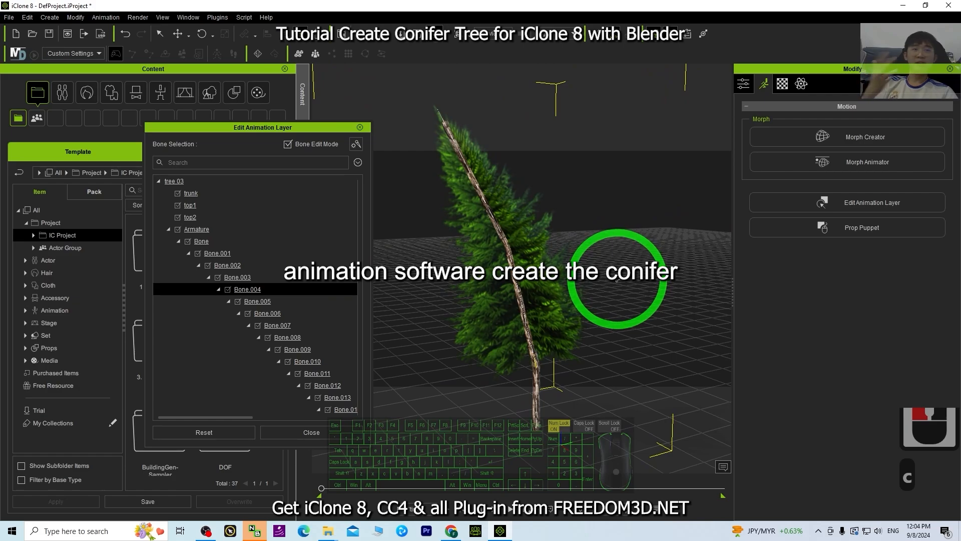
Rotate Bone.007 in the conifer's armature to bend the trunk towards upright
key("c")
left_click_drag(680, 246, 553, 250)
left_click(275, 314)
scroll(586, 310, "up", 17)
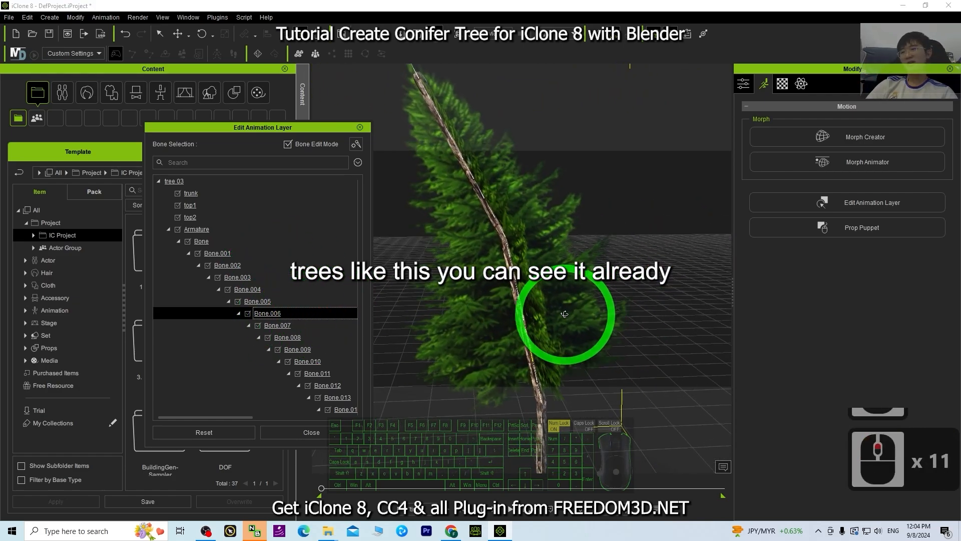
left_click(333, 329)
left_click(301, 292)
key("e")
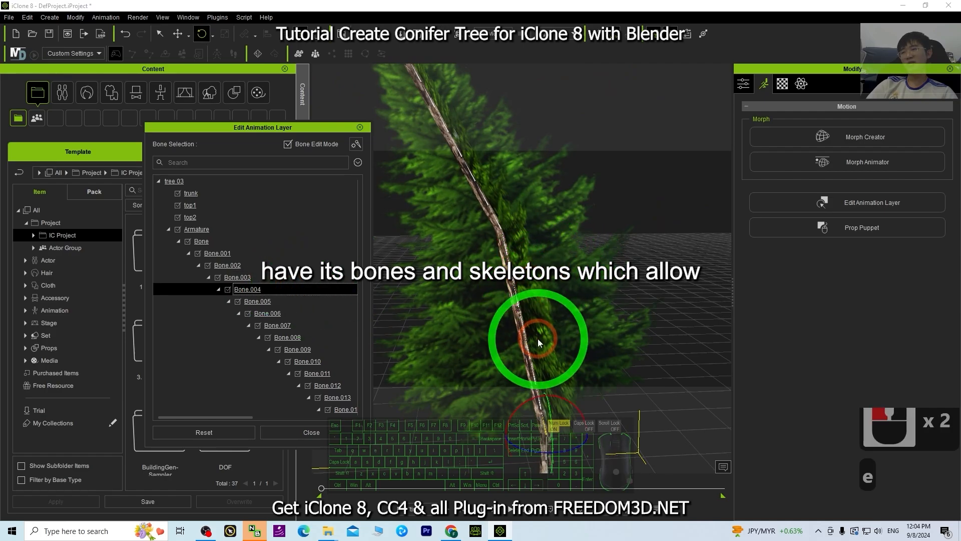
left_click(316, 330)
mouse_move(558, 325)
left_mouse_down()
mouse_move(574, 337)
mouse_move(553, 324)
left_mouse_up()
scroll(561, 323, "down", 20)
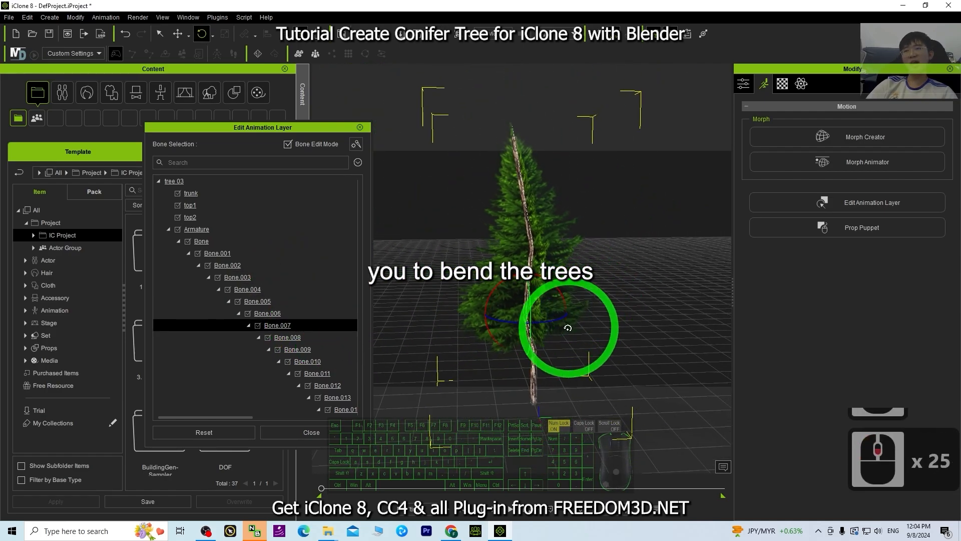
Select a trunk bone near the treetop in the bone hierarchy and rotate it slightly
key("x")
key("c")
left_click_drag(716, 288, 547, 364)
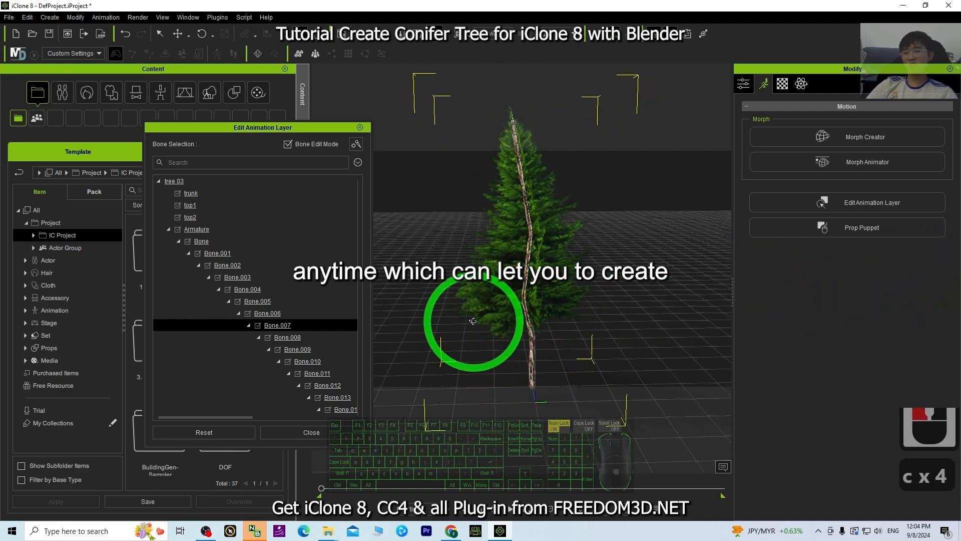
left_click_drag(473, 321, 586, 273)
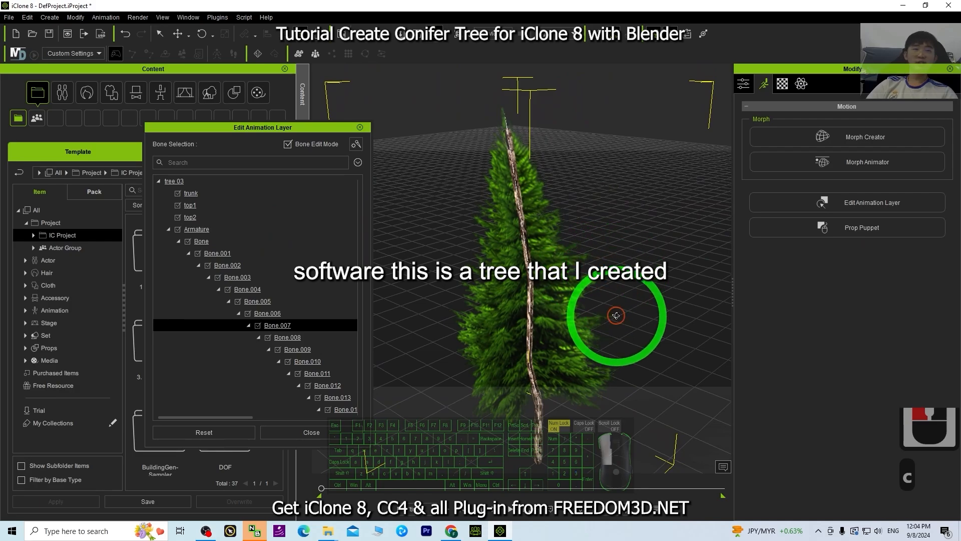
left_click_drag(616, 315, 332, 365)
double_click(333, 387)
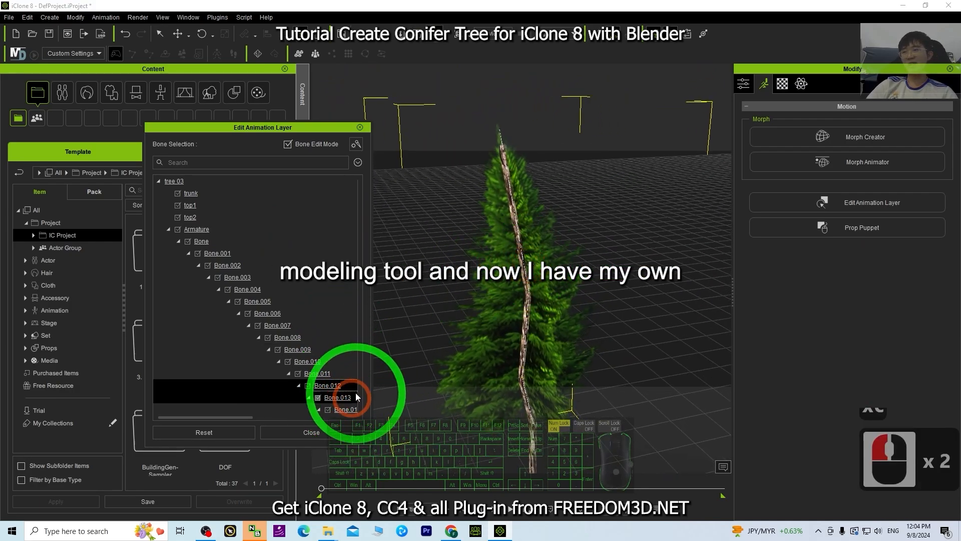
key("e")
scroll(307, 337, "down", 5)
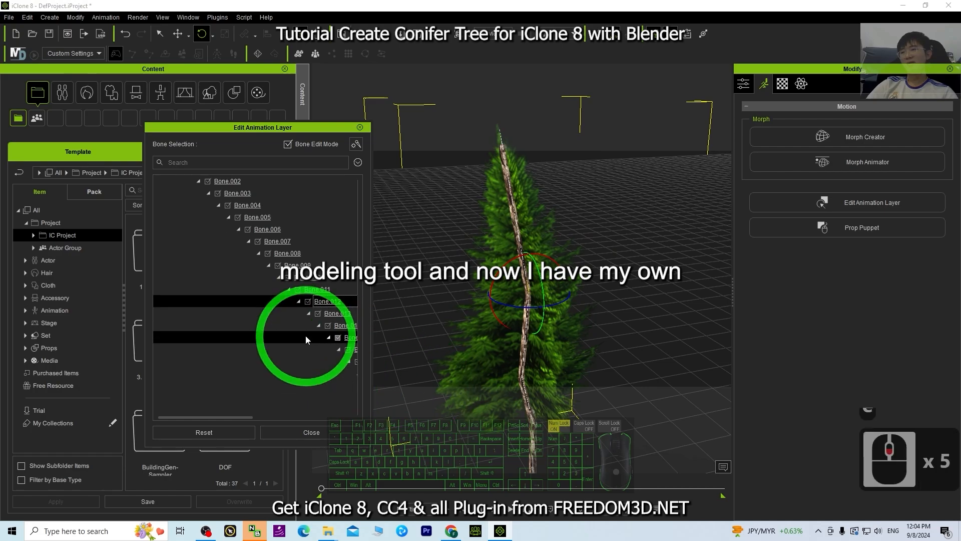
left_click(250, 413)
scroll(247, 419, "right", 10)
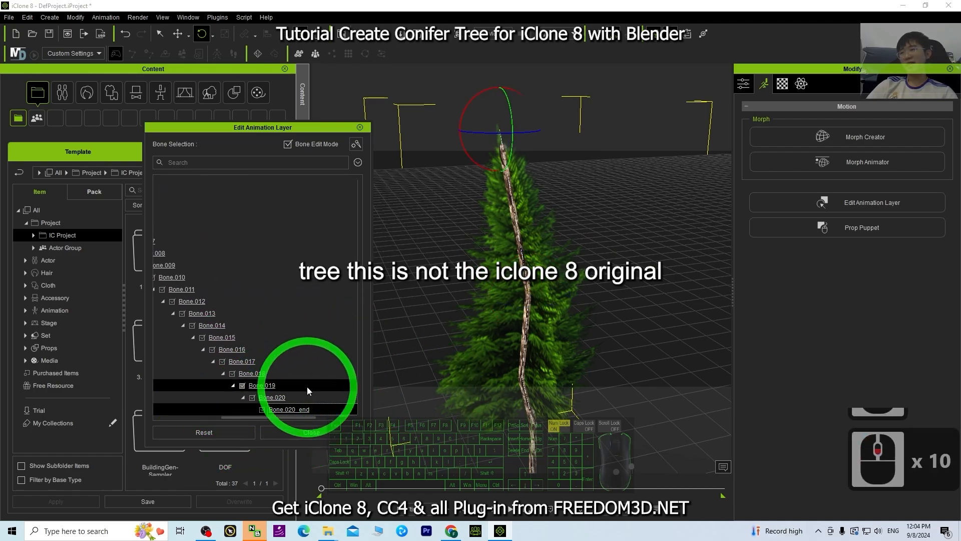
left_click(280, 363)
mouse_move(532, 149)
left_mouse_down()
mouse_move(550, 160)
mouse_move(517, 153)
mouse_move(532, 155)
left_mouse_up()
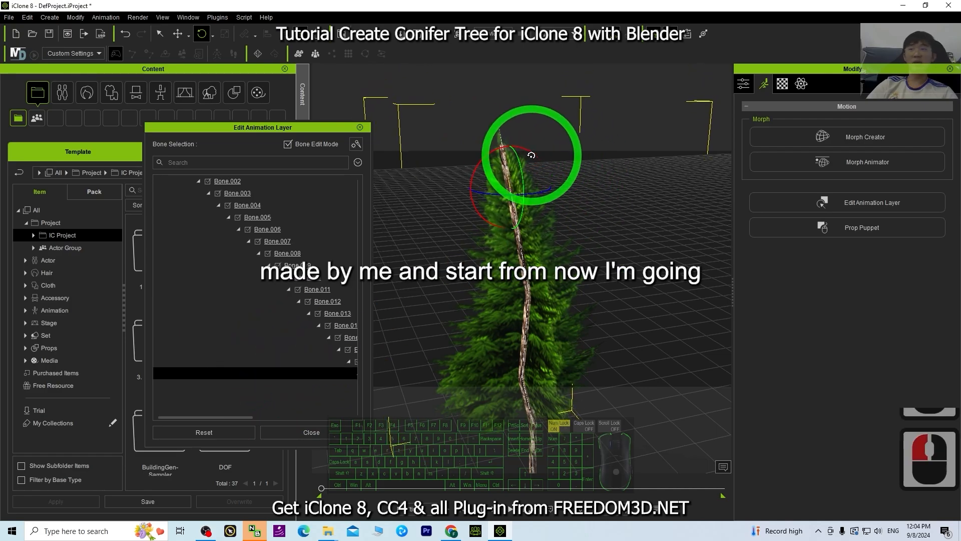
Rotate the selected upper trunk bone to bend the conifer's tip sideways to the right
scroll(607, 232, "up", 14)
scroll(614, 247, "down", 10)
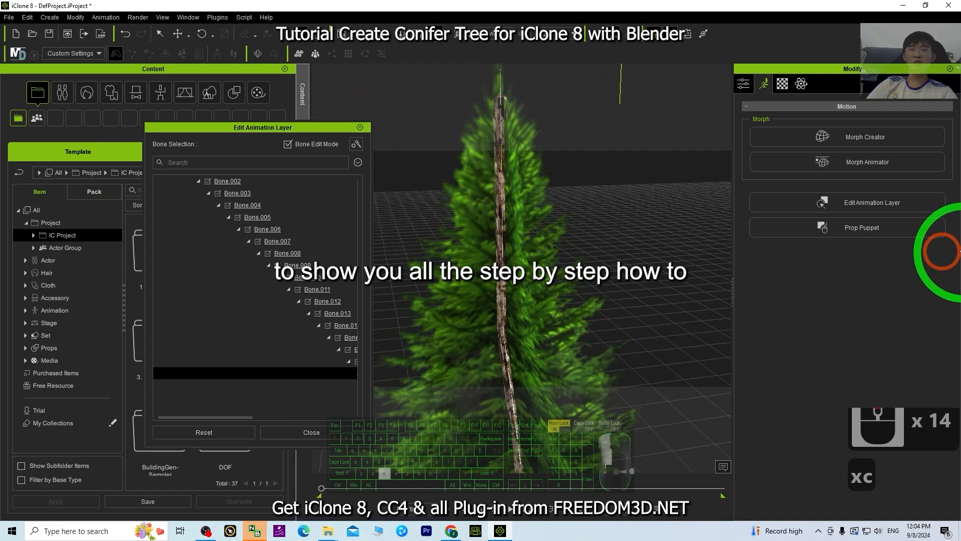
scroll(575, 279, "down", 9)
key("x")
key("c")
left_click_drag(592, 377, 500, 354)
left_click_drag(639, 318, 627, 282)
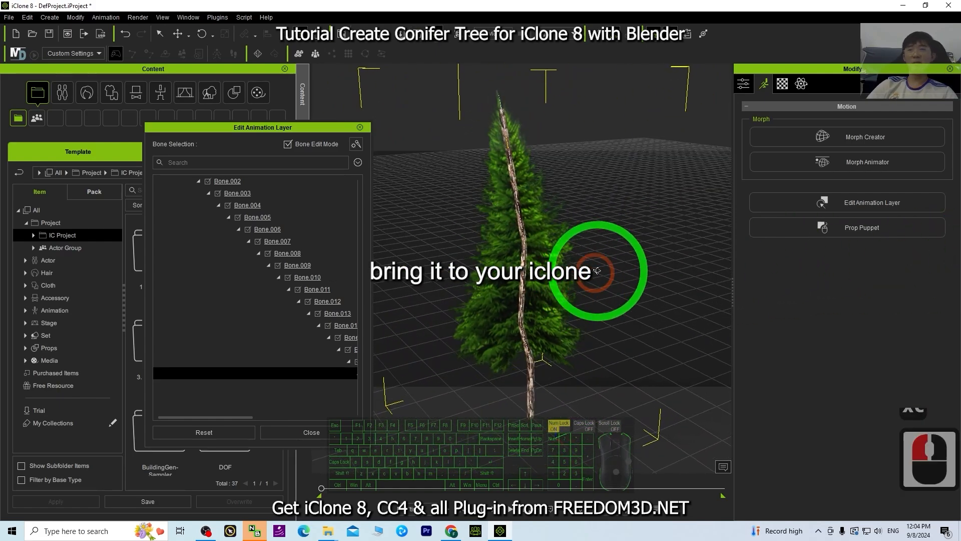
key("e")
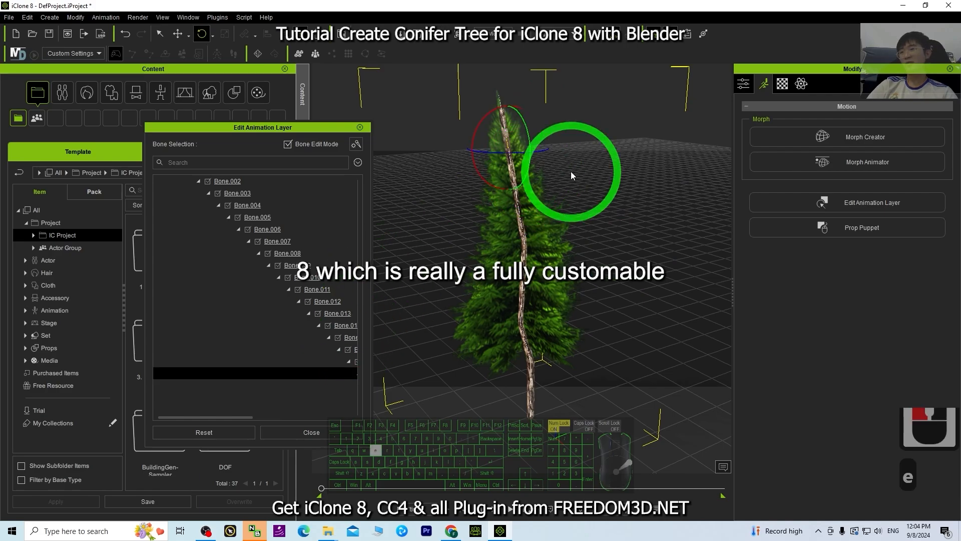
left_click_drag(530, 111, 553, 118)
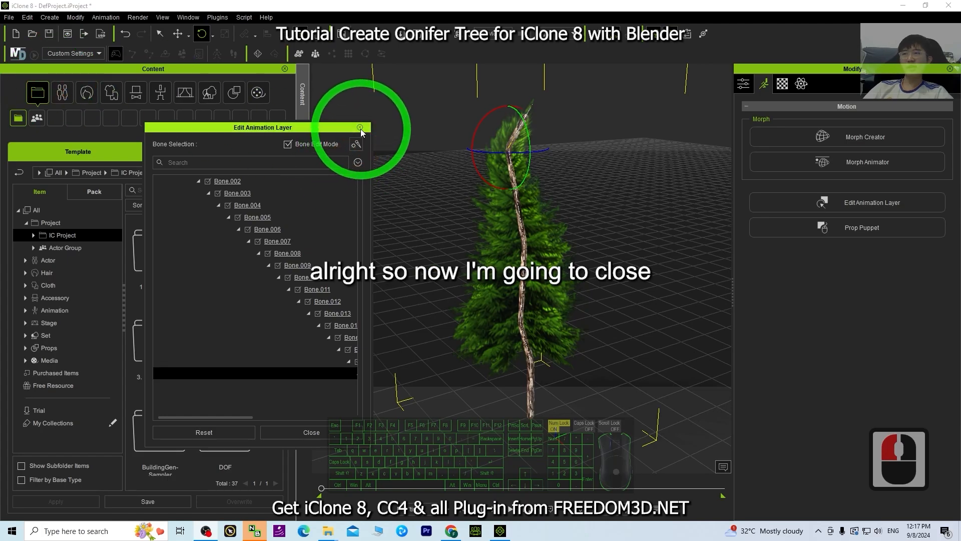
Close the Edit Animation Layer dialog and start a new project without saving the current one
left_click(360, 129)
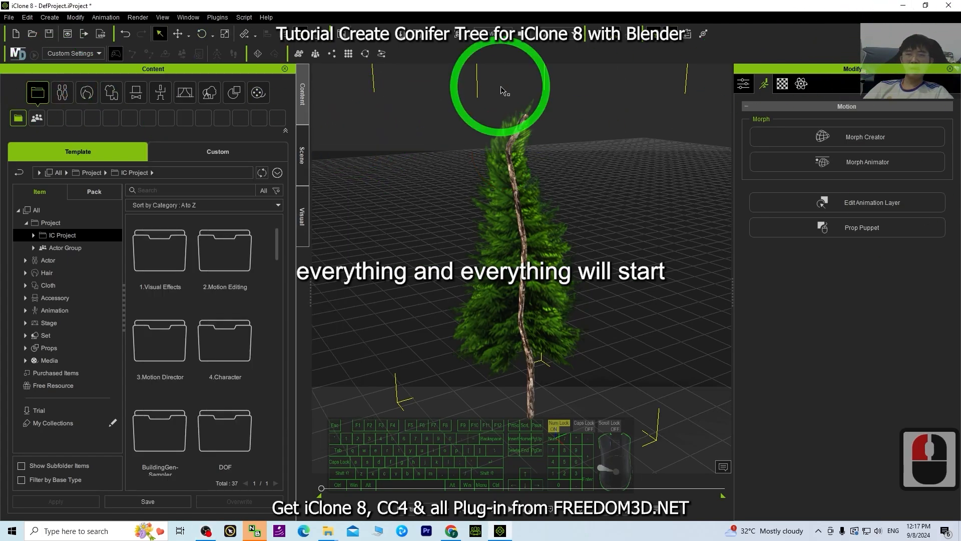
left_click(903, 5)
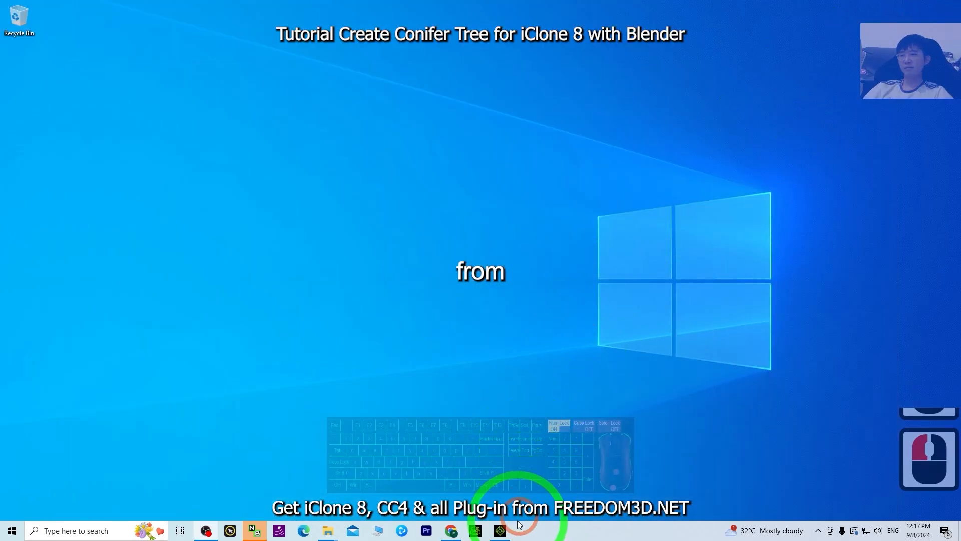
left_click(499, 531)
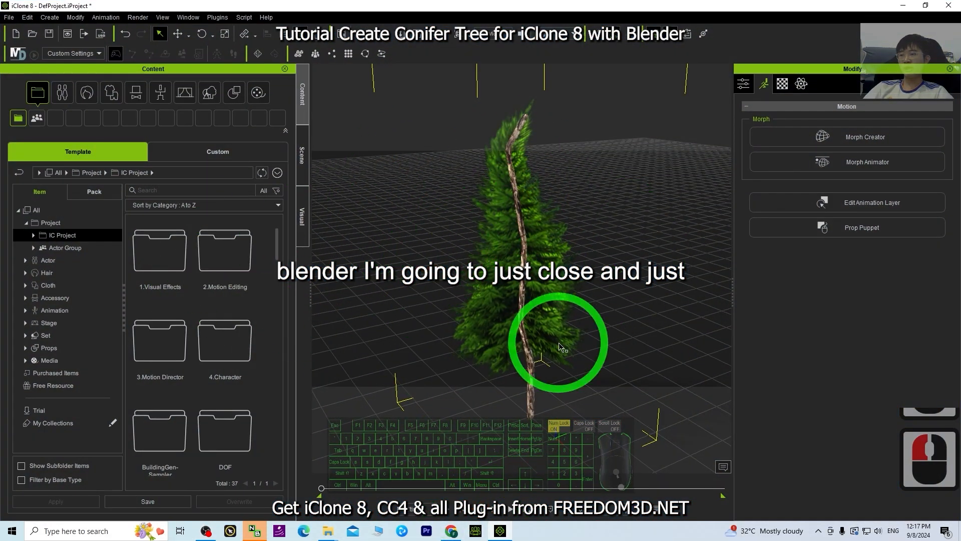
left_click(14, 33)
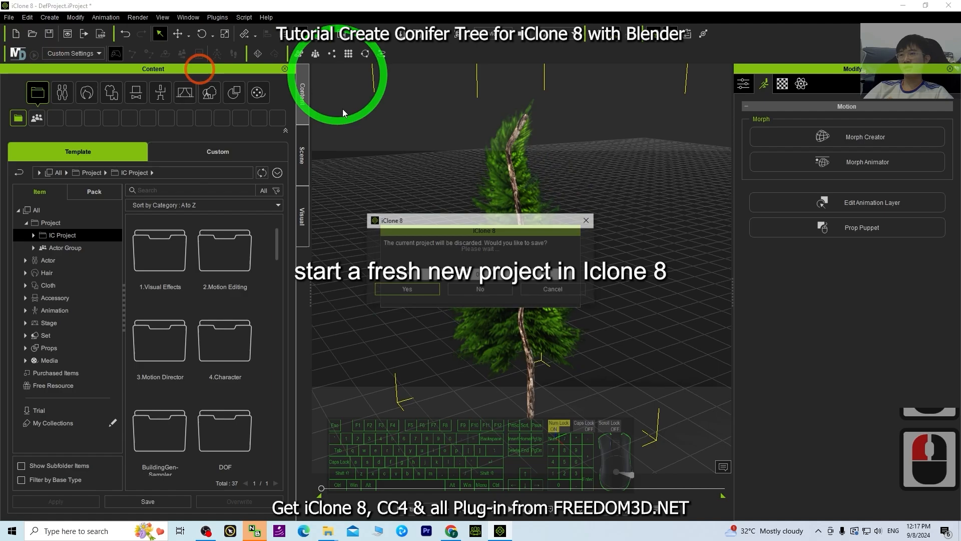
left_click(482, 289)
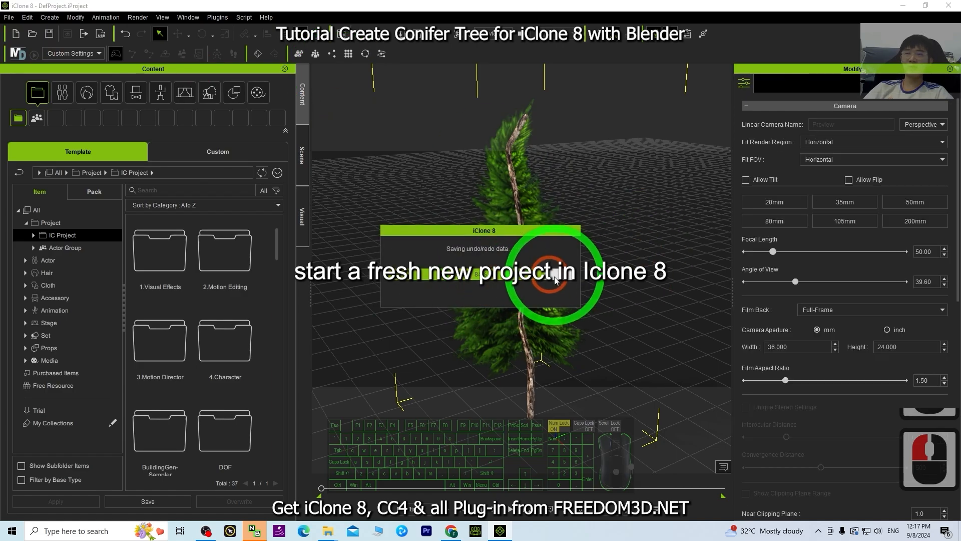
Switch to the desktop and paste the copied bark and conifer image files there
left_click(903, 5)
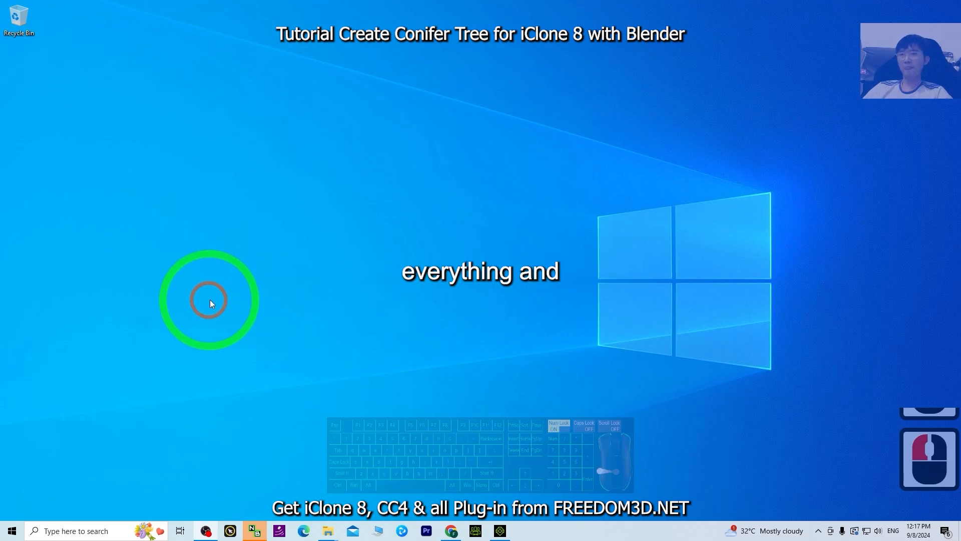
key("ctrl+v")
left_click(230, 232)
left_click(29, 73)
left_click(19, 134)
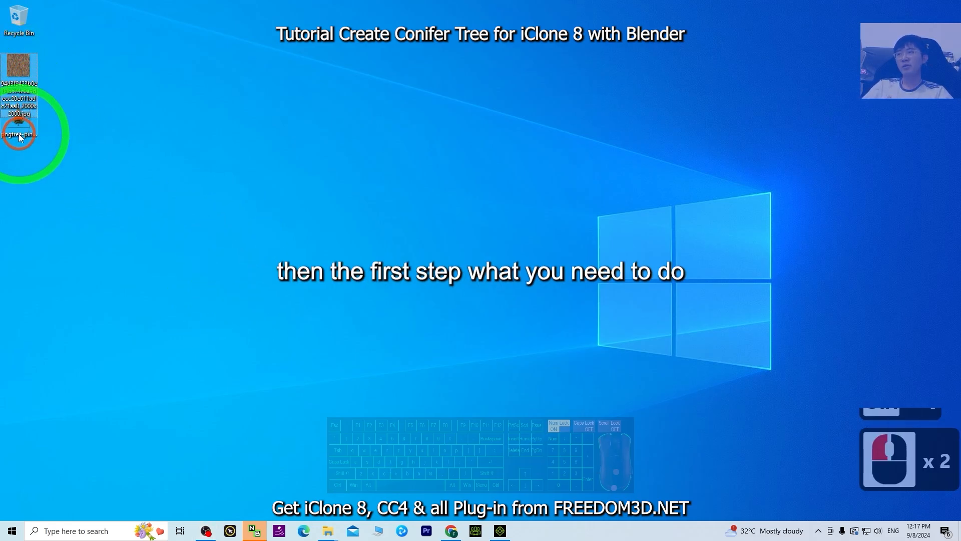
left_click(212, 141)
left_click(290, 182)
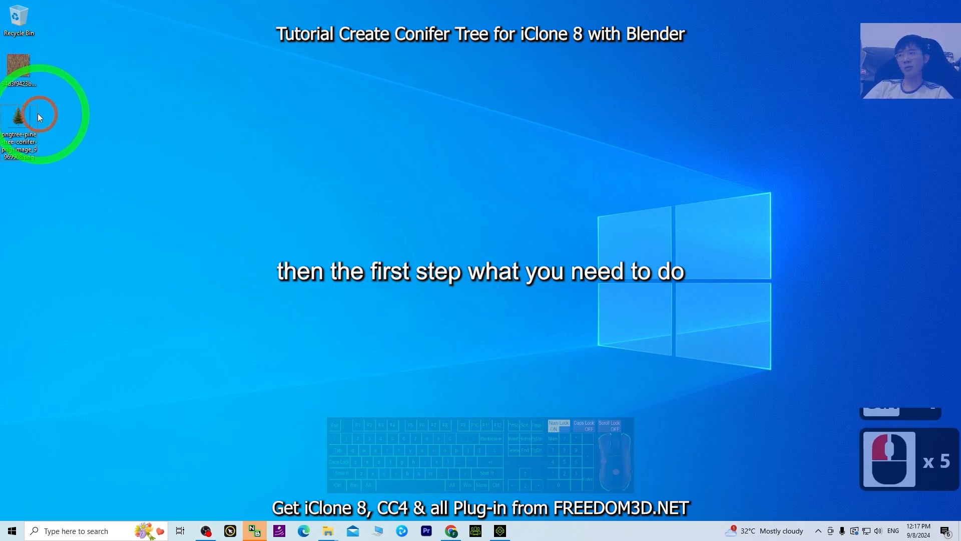
left_click(271, 116)
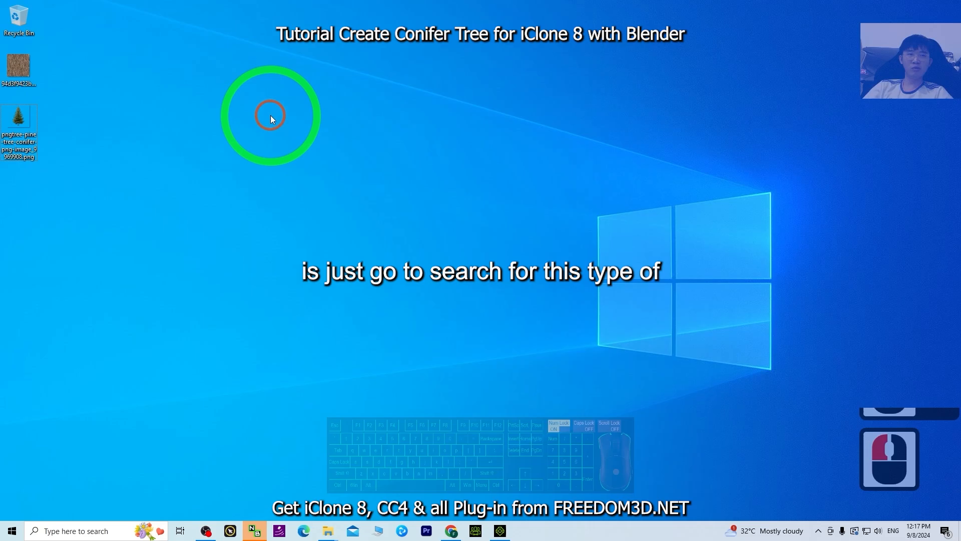
Examine the conifer PNG in the photo viewer and in paint.net, and view the bark texture image, closing each one
double_click(19, 116)
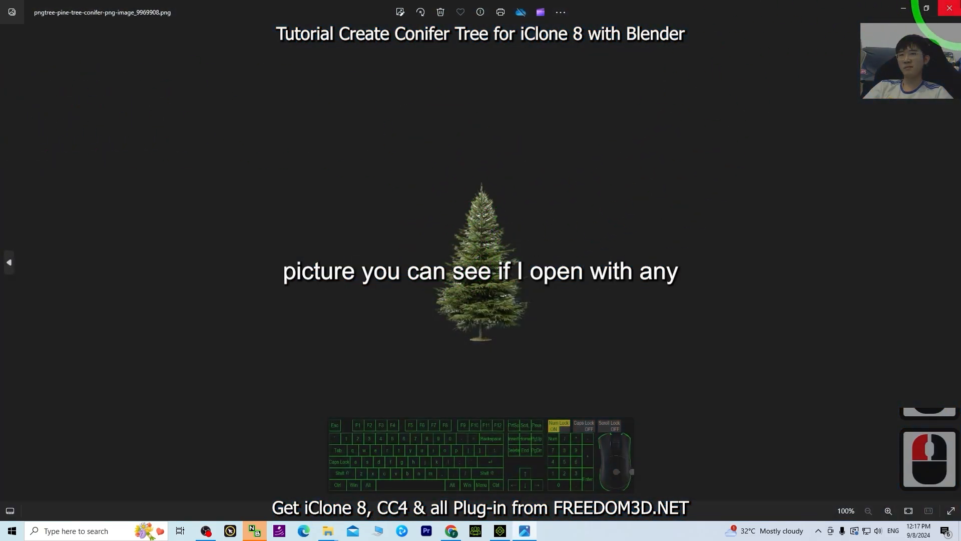
left_click(943, 9)
right_click(11, 129)
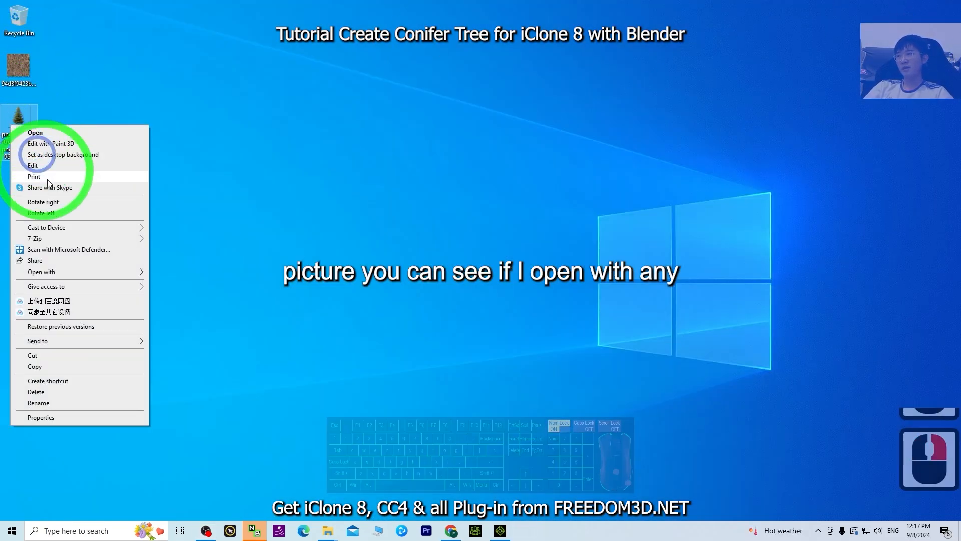
mouse_move(63, 271)
left_click(172, 295)
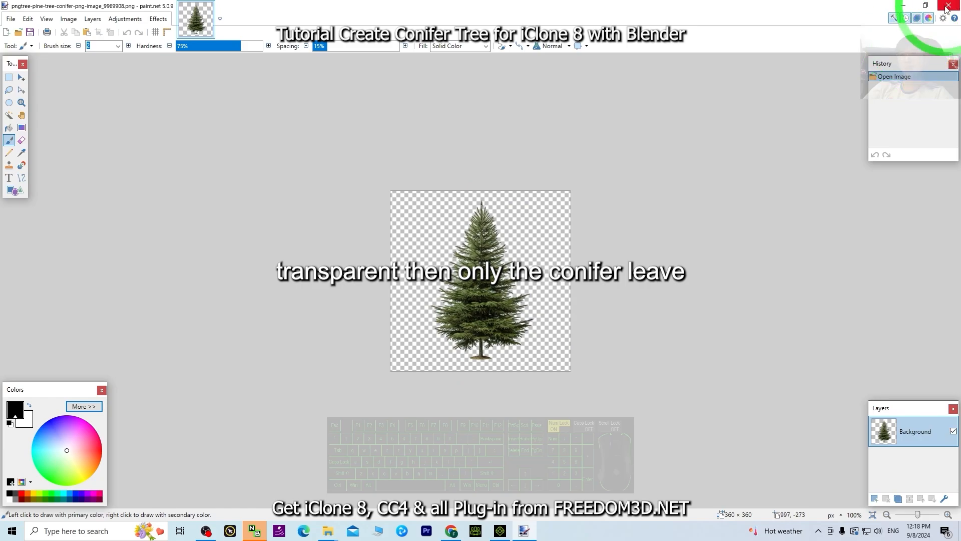
left_click(947, 7)
double_click(10, 65)
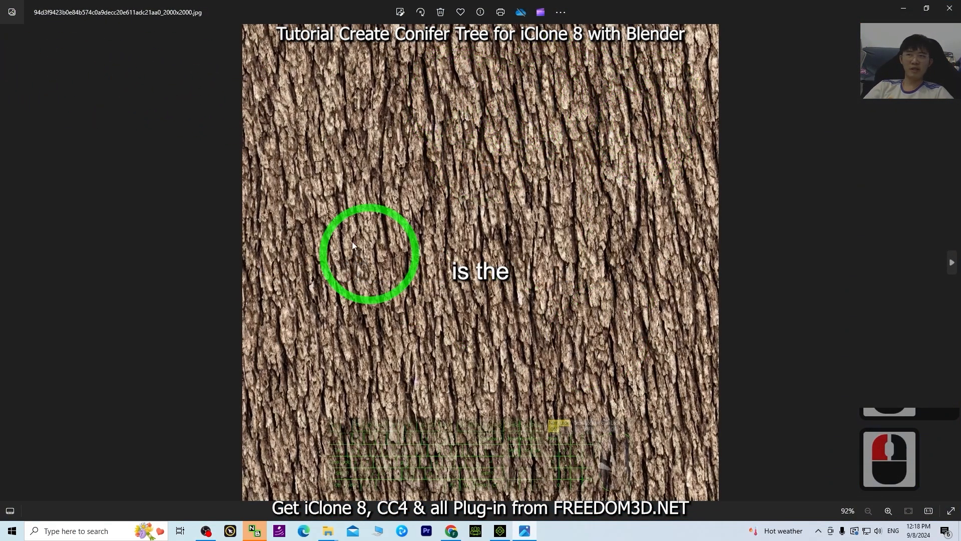
left_click(946, 8)
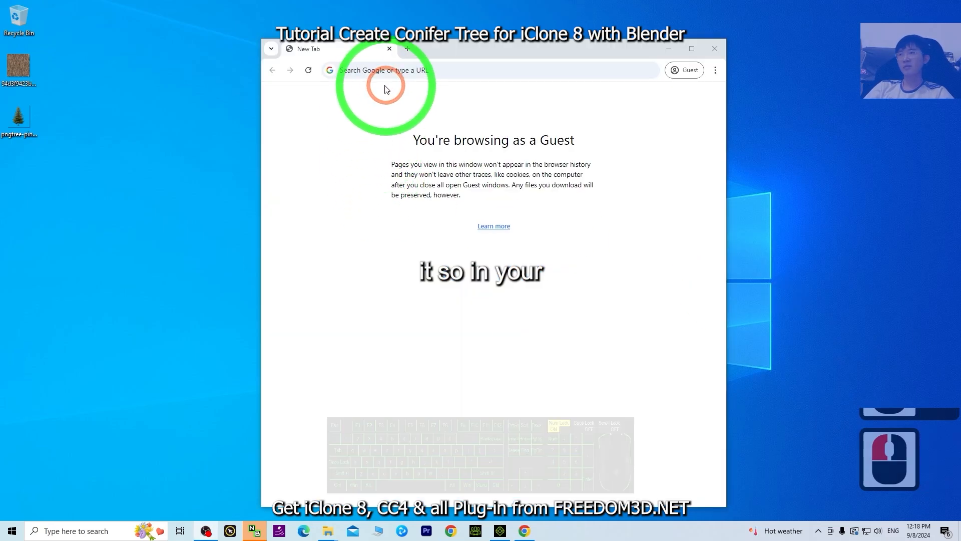
Switch to Chrome, search Google for "conifer texture" and browse the image results in a maximized window
left_click_drag(483, 56, 464, 55)
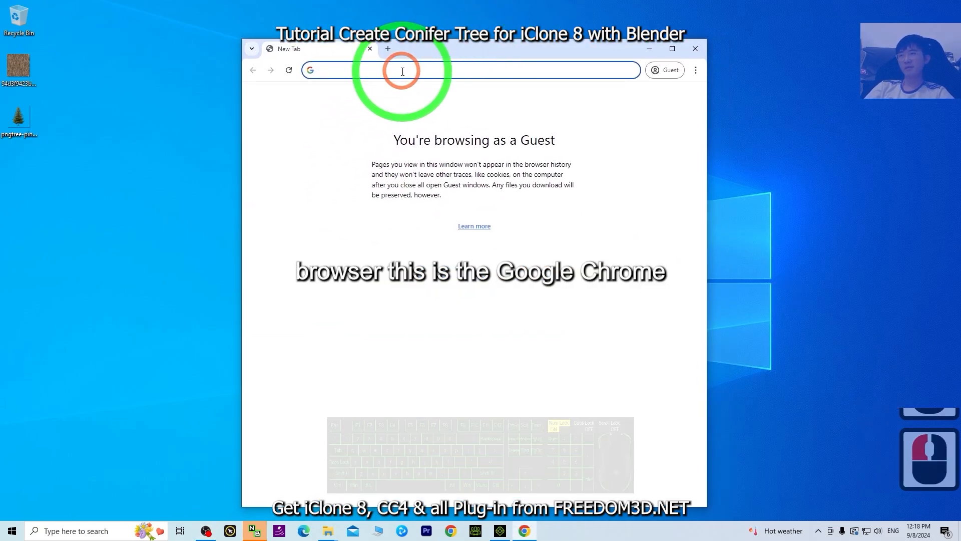
left_click(373, 70)
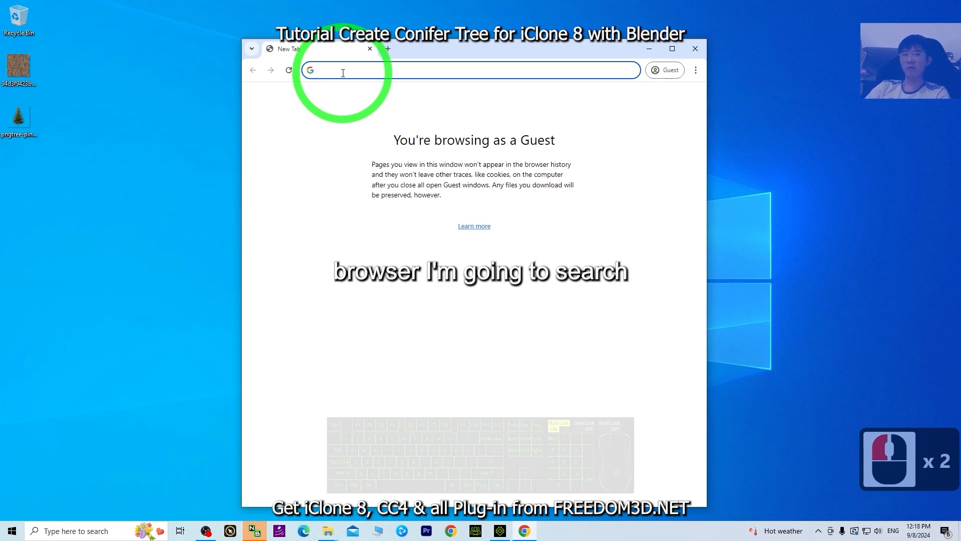
type("coniff")
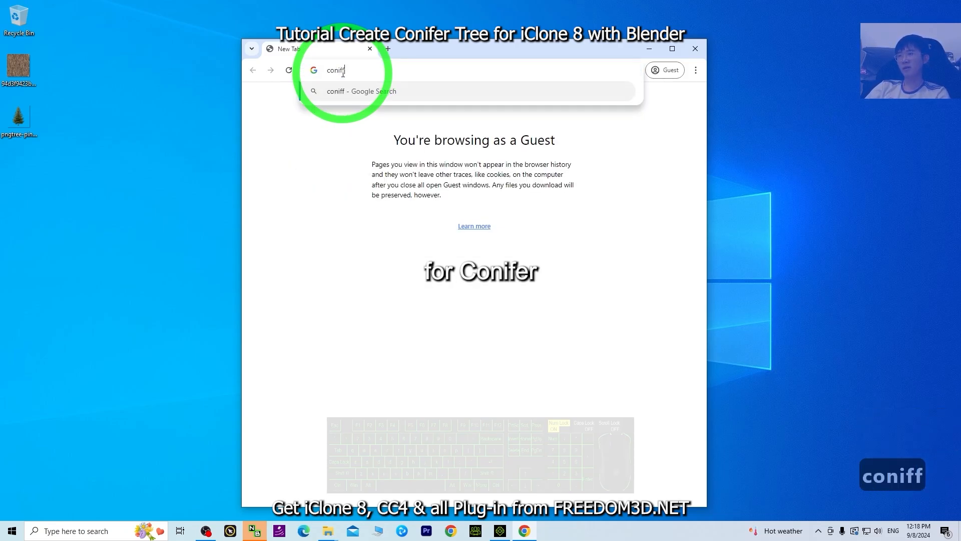
key("BackSpace")
type("er texture")
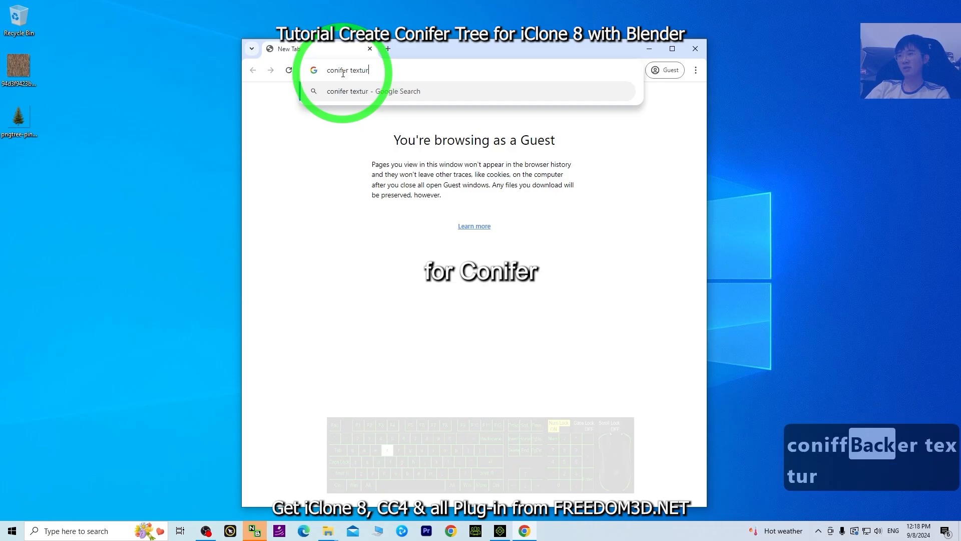
key("Return")
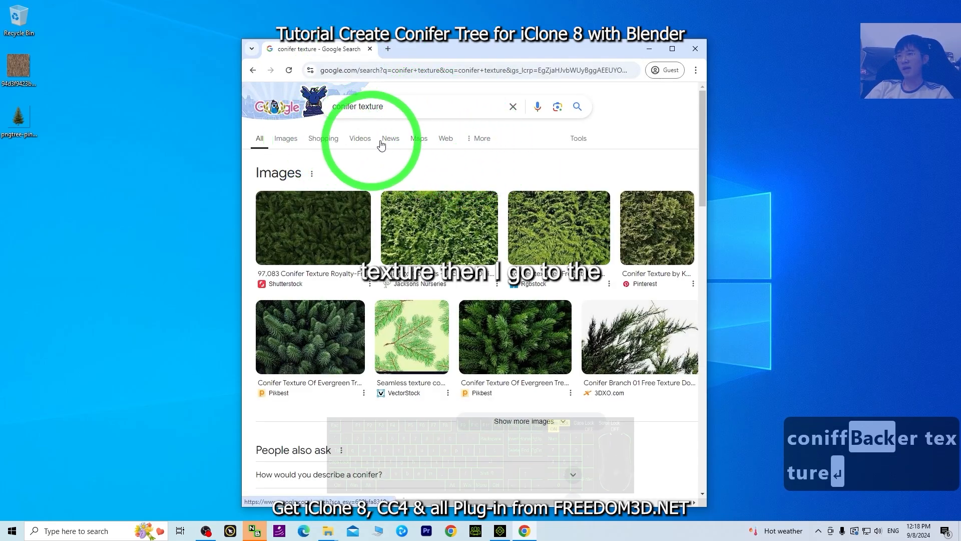
left_click(284, 143)
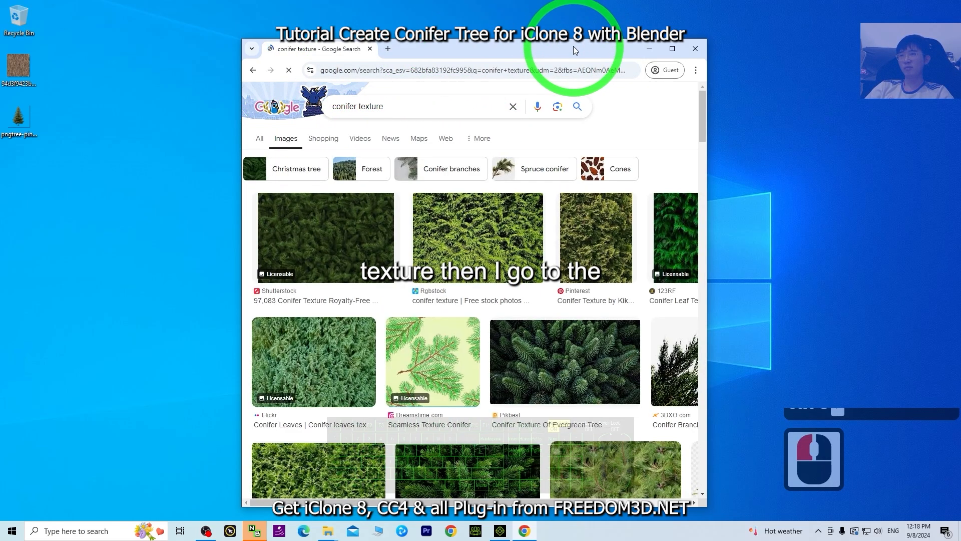
left_click_drag(579, 49, 569, 3)
scroll(695, 328, "down", 4)
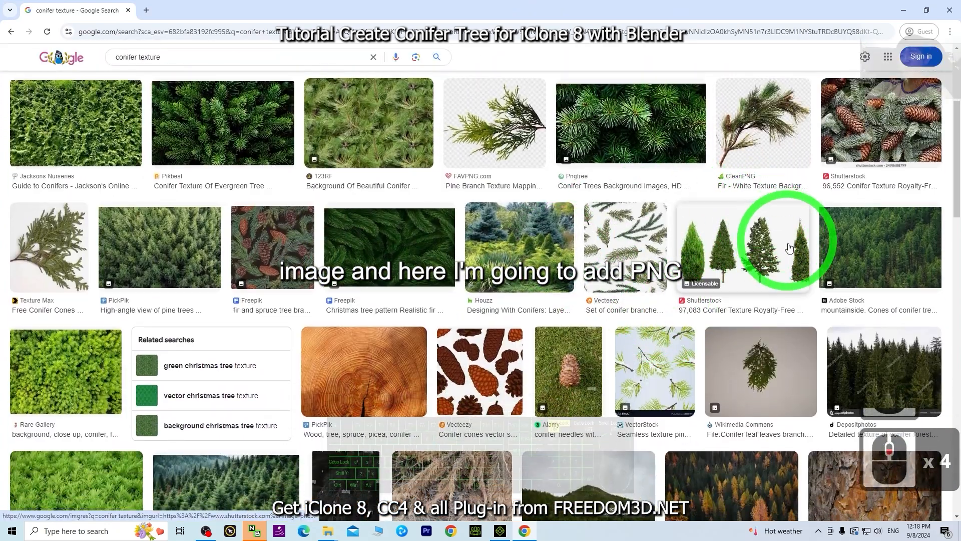
Search Google Images for "conifer texture png transparent" and preview the Pngtree conifer with a transparent background
scroll(167, 122, "up", 6)
left_click(192, 68)
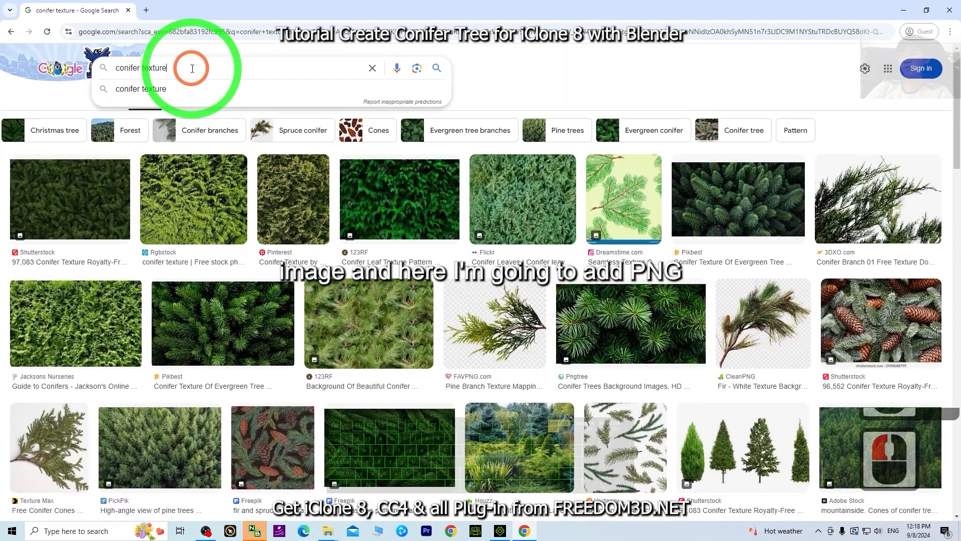
type("png tran")
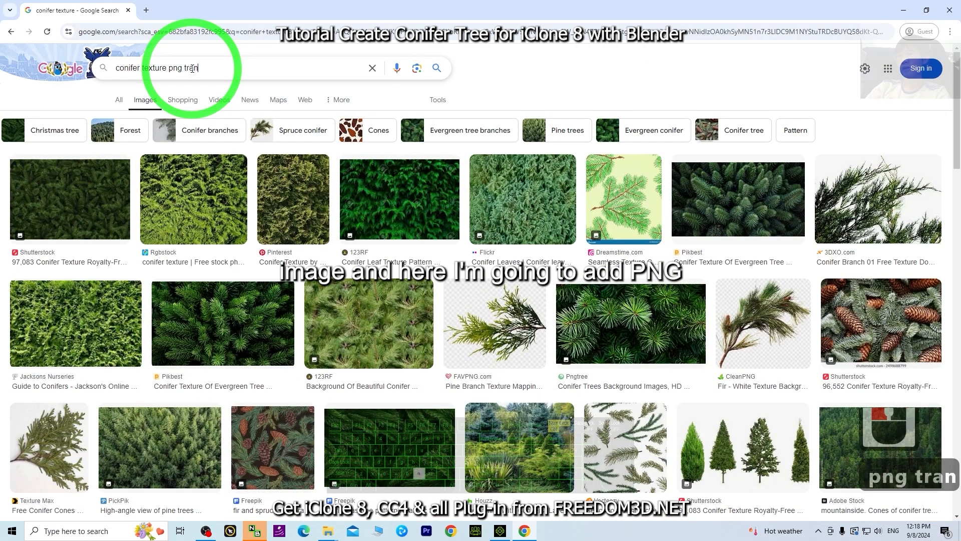
type("sparent")
key("Return")
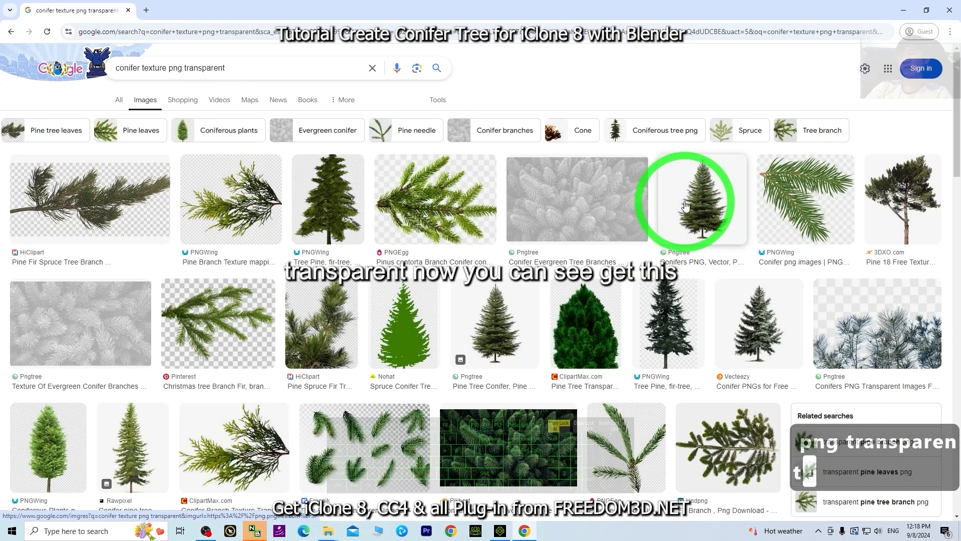
left_click(703, 224)
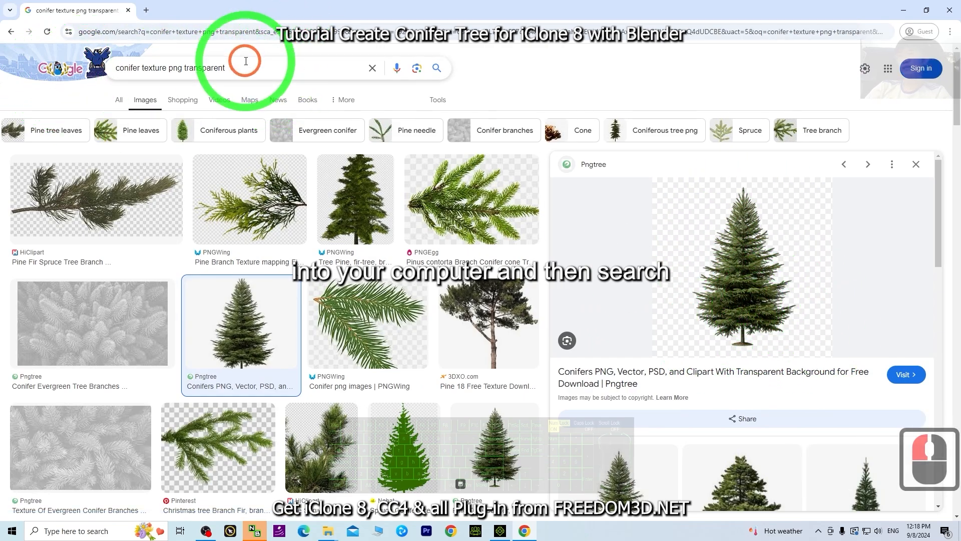
Search Google Images for "tree trunk texture" and preview several bark images, ending with the Architextures tree bark
left_click_drag(246, 68, 1, 59)
left_click(206, 68)
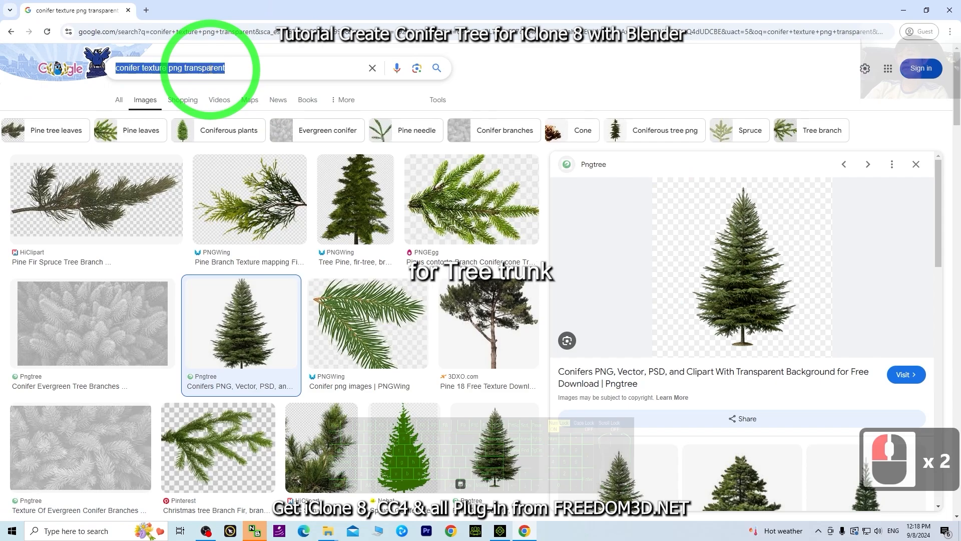
type("tree trunk texture")
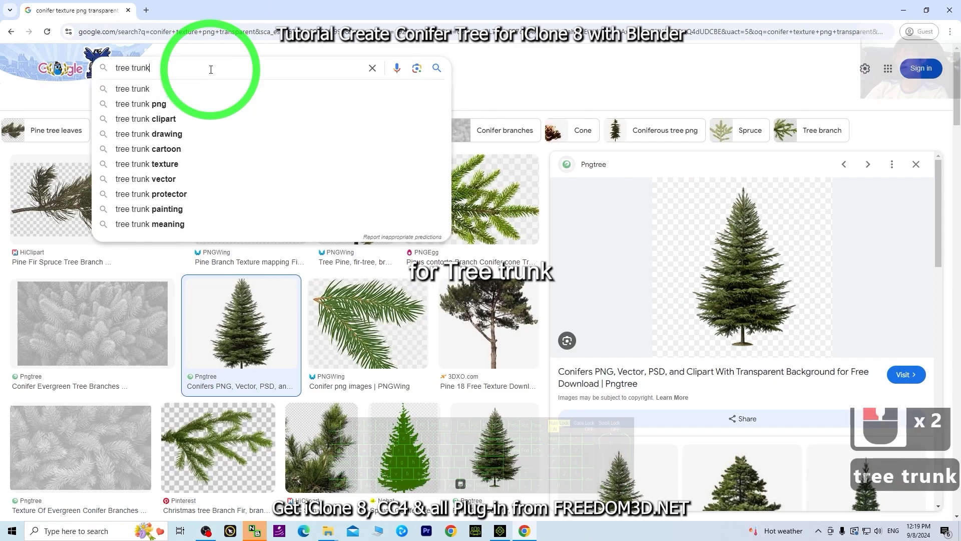
key("Return")
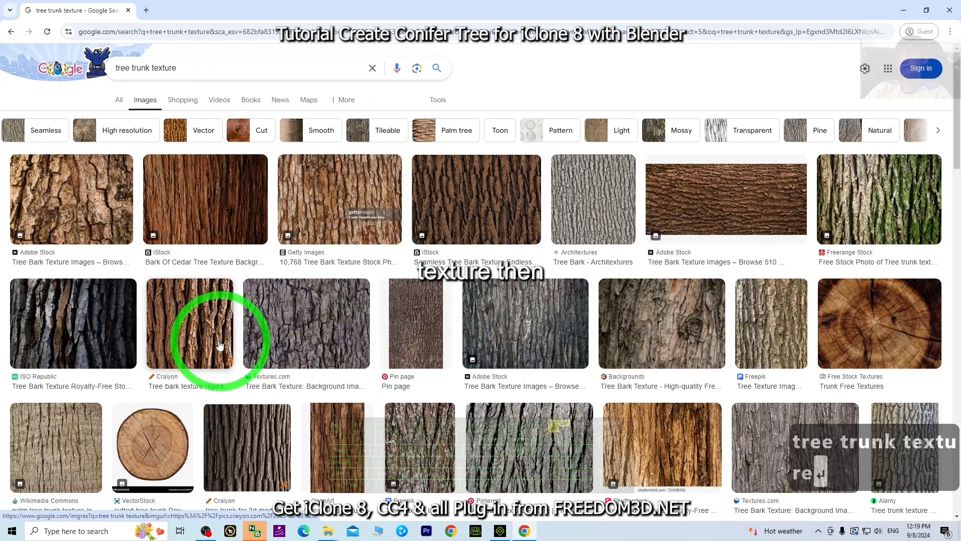
left_click(190, 323)
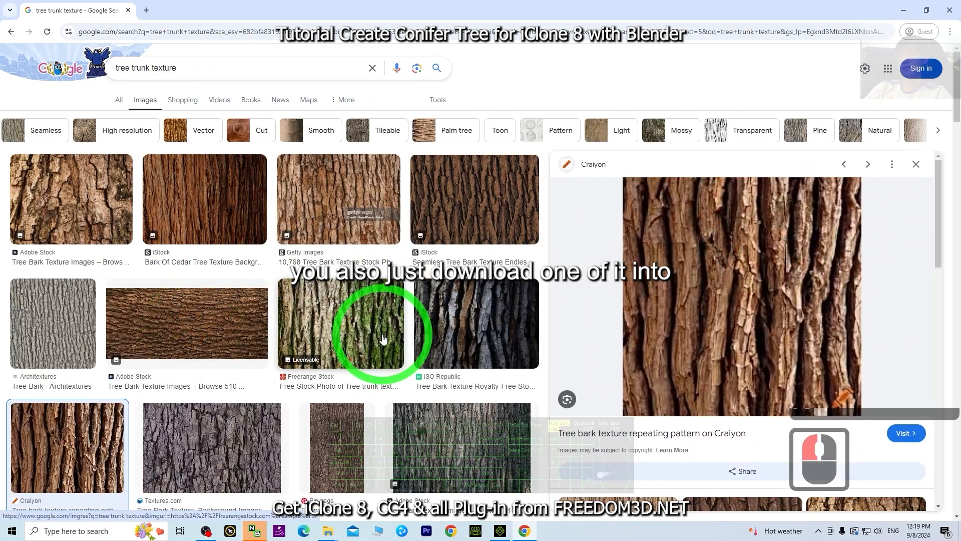
left_click(336, 418)
left_click(706, 316)
scroll(717, 364, "down", 6)
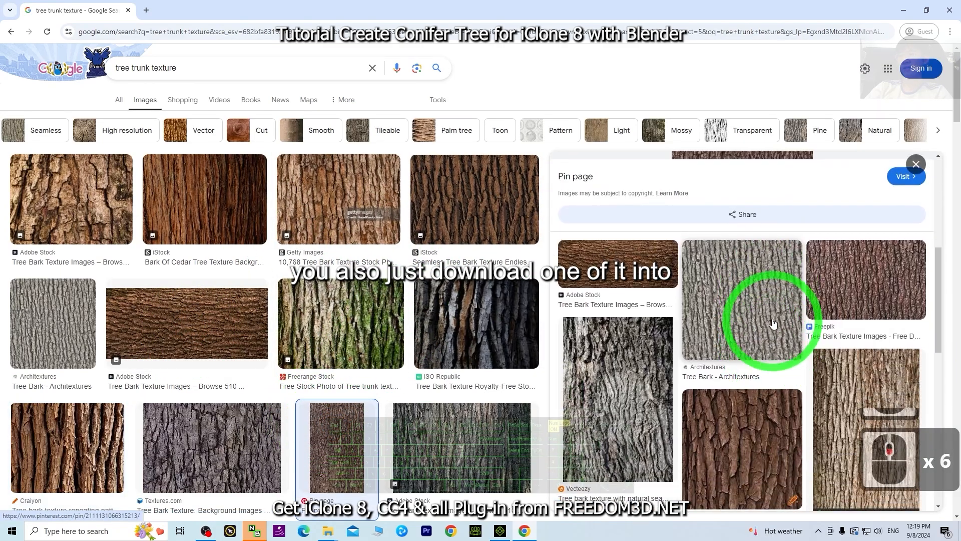
left_click(752, 295)
Open the save dialog for the Architextures bark image, cancel it, and close the Chrome window
double_click(726, 10)
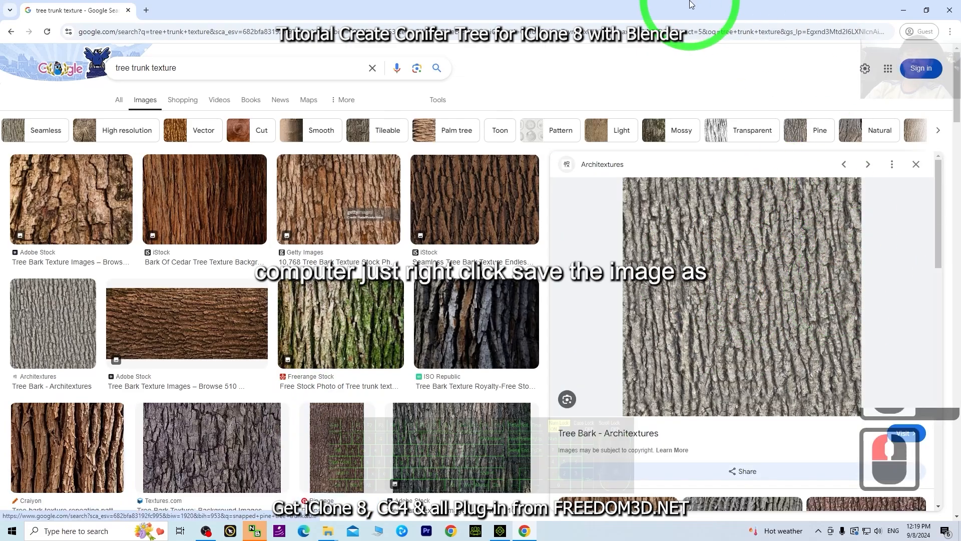
right_click(650, 276)
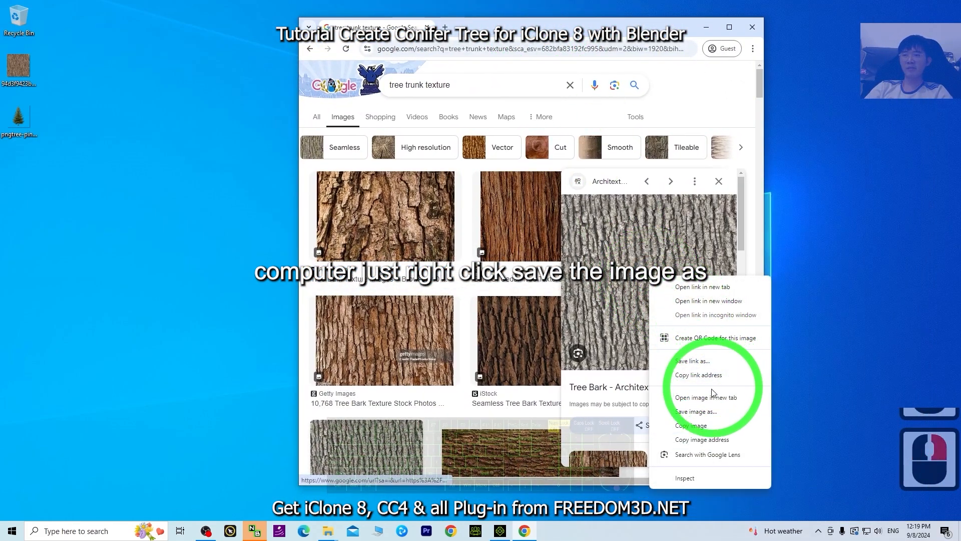
left_click(696, 411)
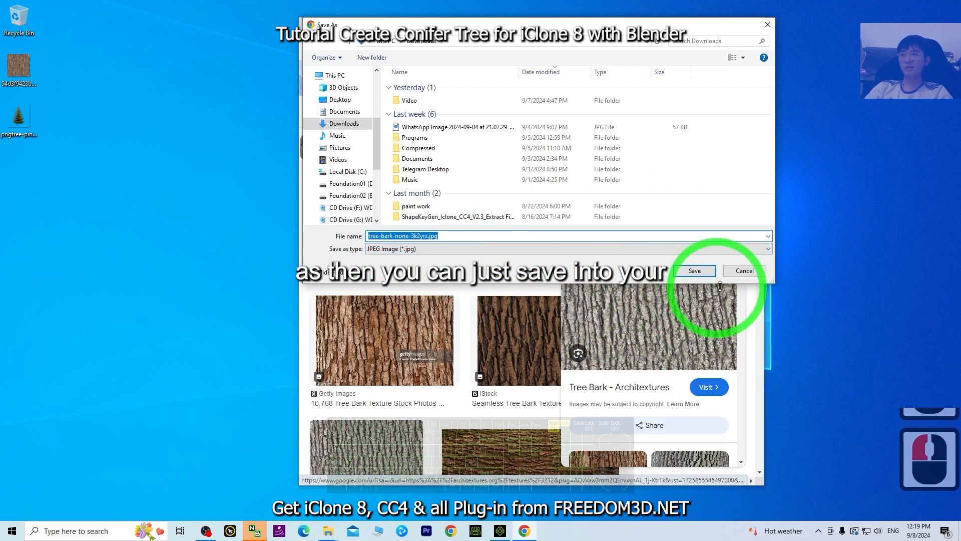
left_click(743, 271)
left_click(752, 23)
Rename the bark image on the desktop as "tree trunk", keeping its .jpg extension
left_click(18, 90)
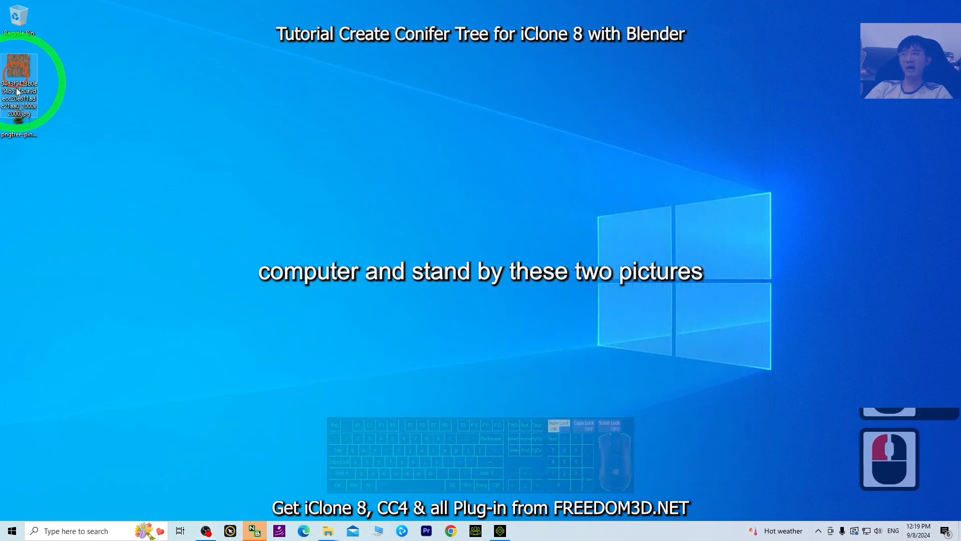
left_click(17, 112)
left_click(109, 125)
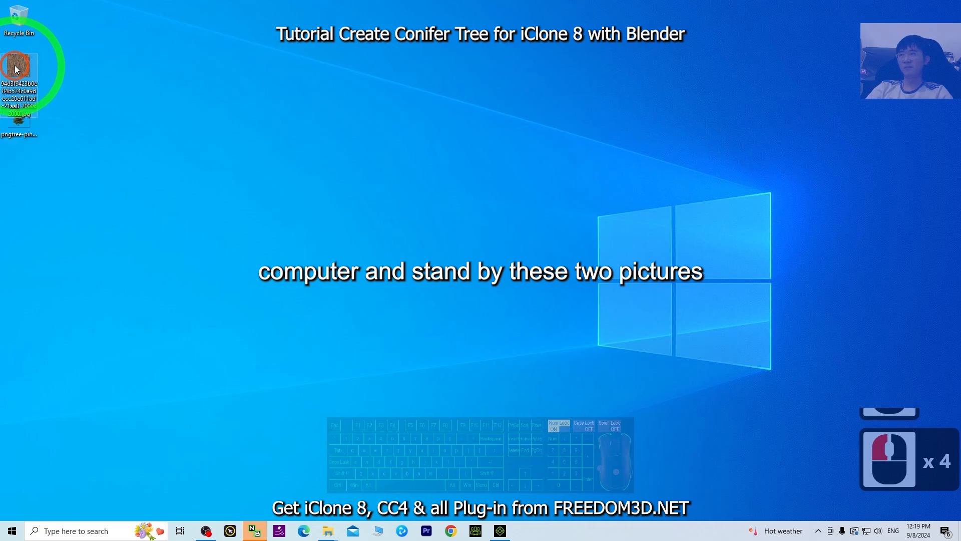
key("F2")
type("tree trunk")
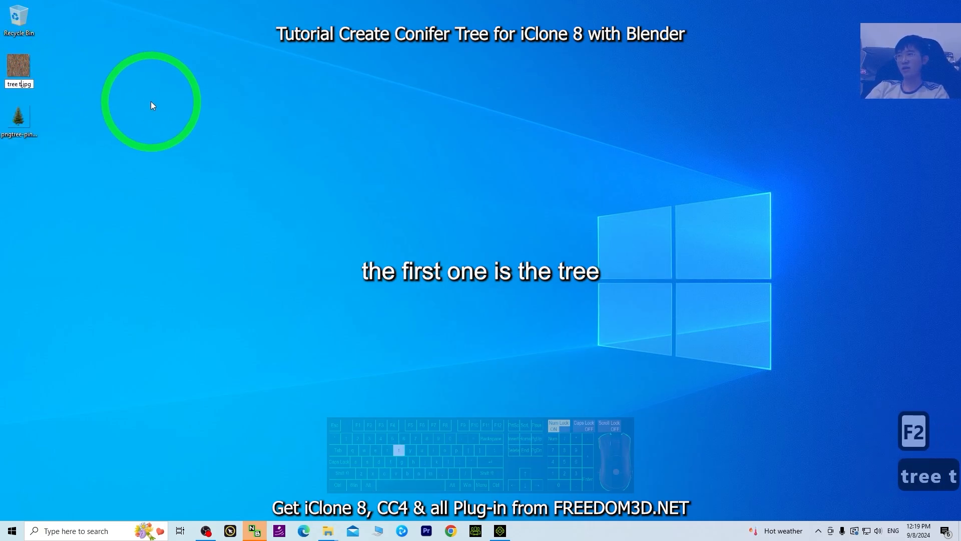
key("Return")
Rename the conifer PNG on the desktop as leaves.png
left_click(15, 122)
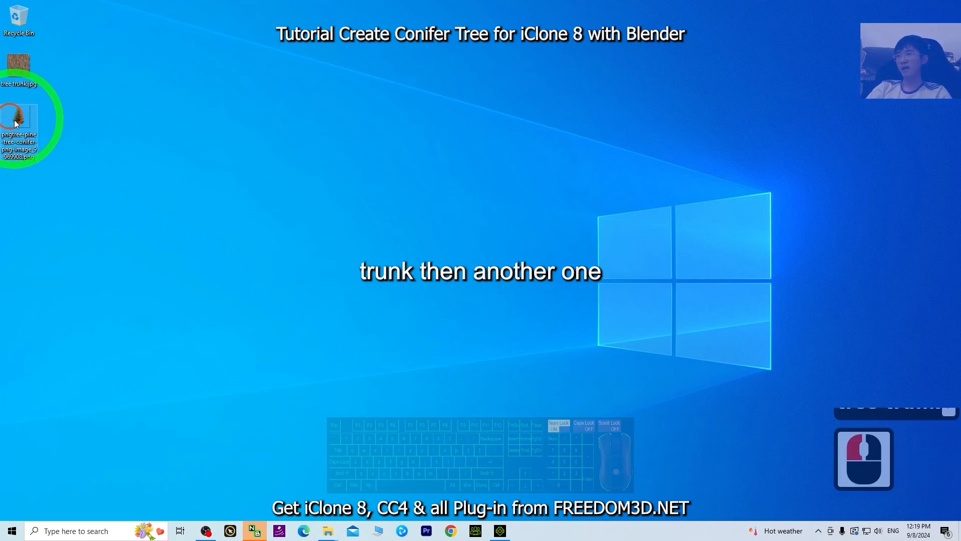
key("F2")
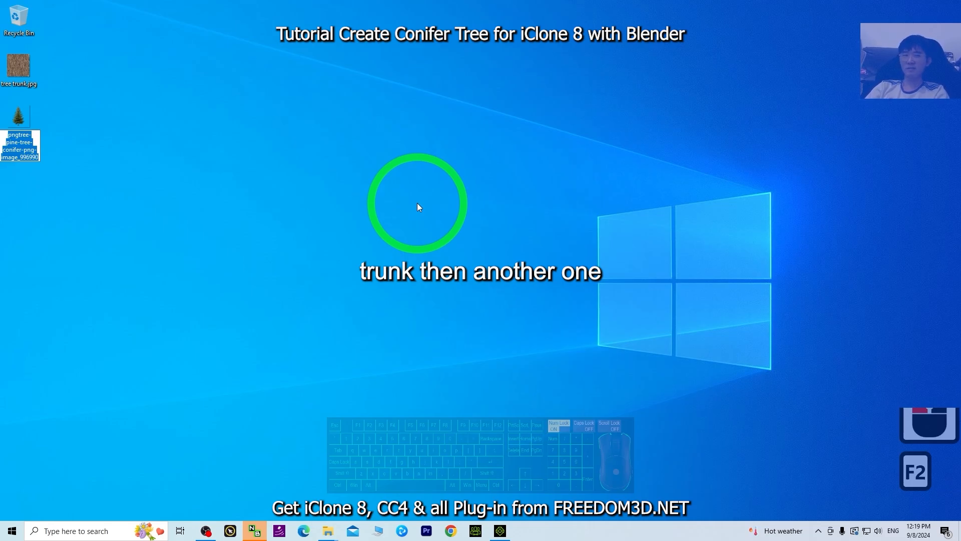
type("leaves.png")
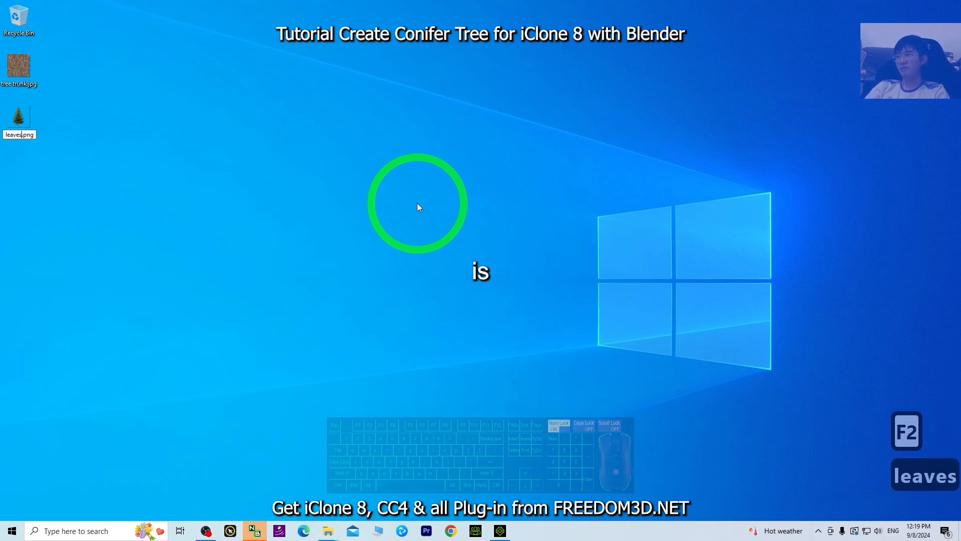
left_click(493, 320)
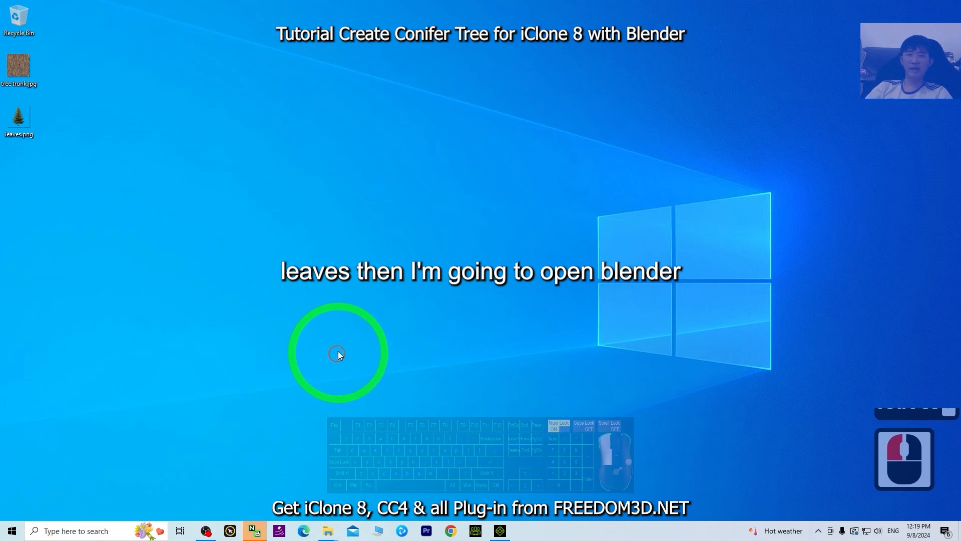
Find Blender through the Windows search and launch it
left_click(11, 532)
left_click(60, 535)
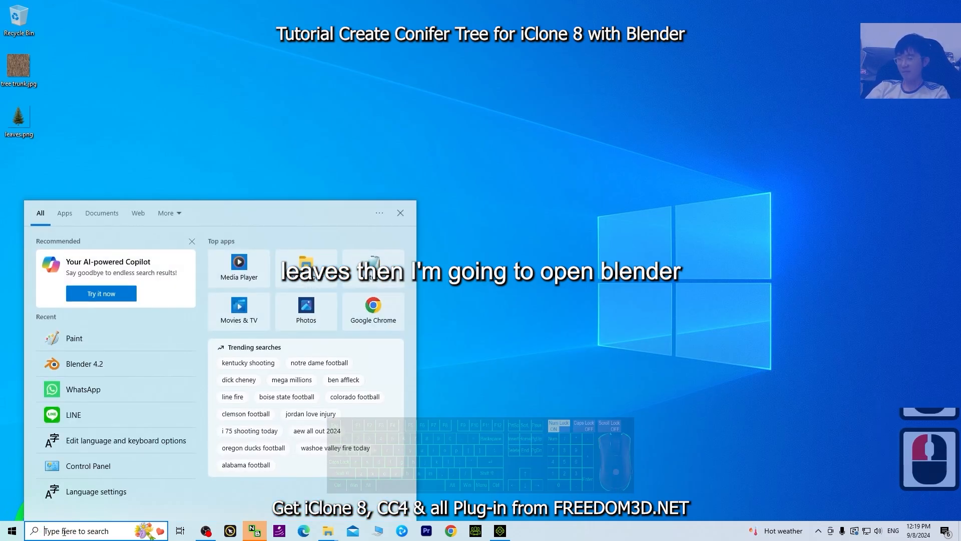
type("blender")
key("Return")
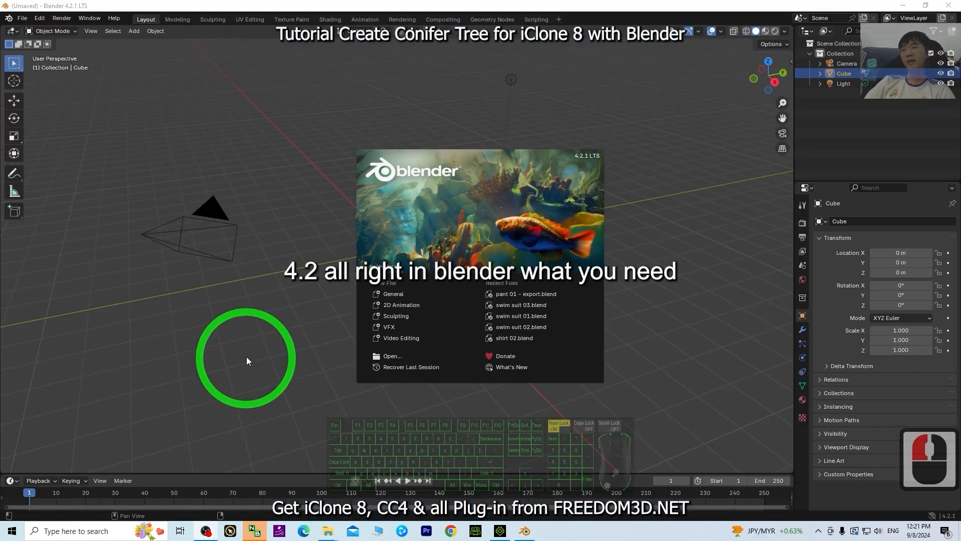
Dismiss the splash screen and delete all the default objects from the scene
left_click(669, 304)
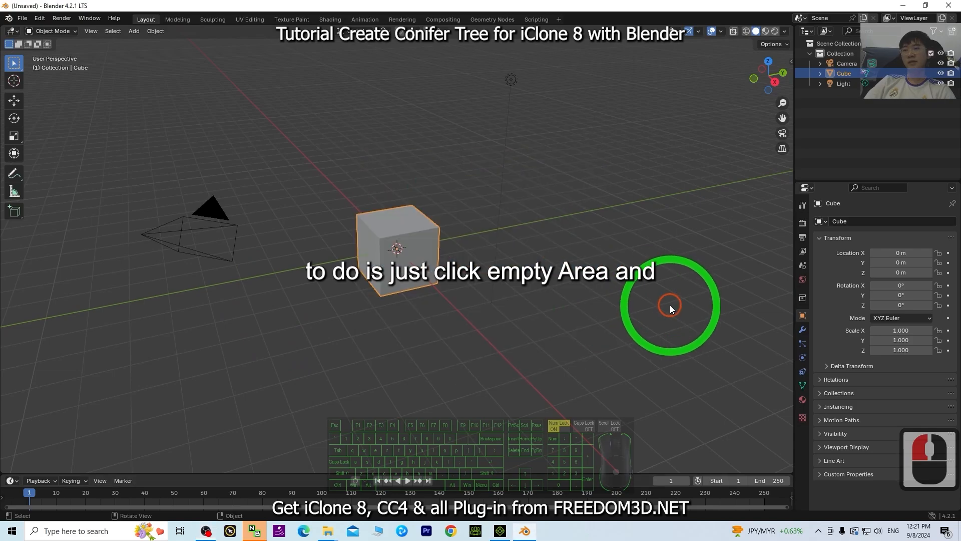
key("a")
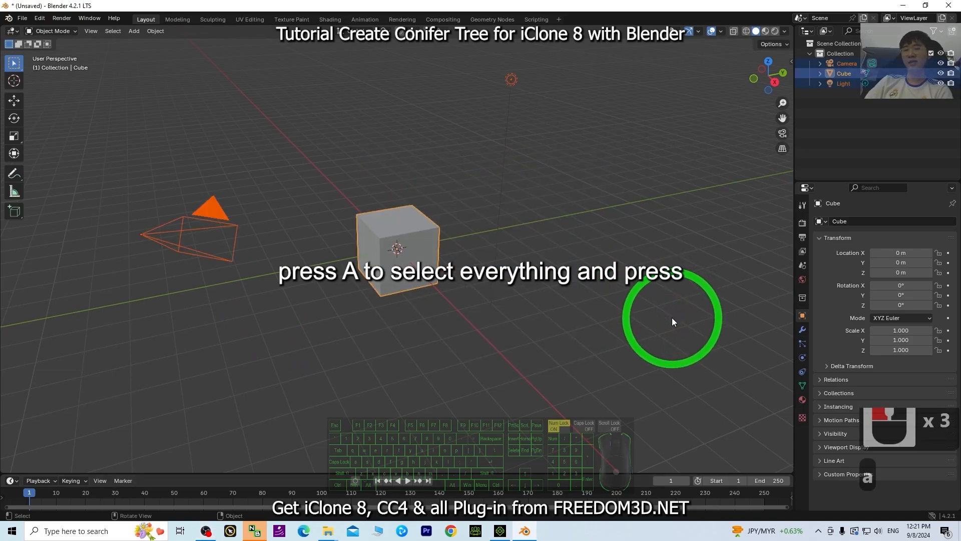
key("Delete")
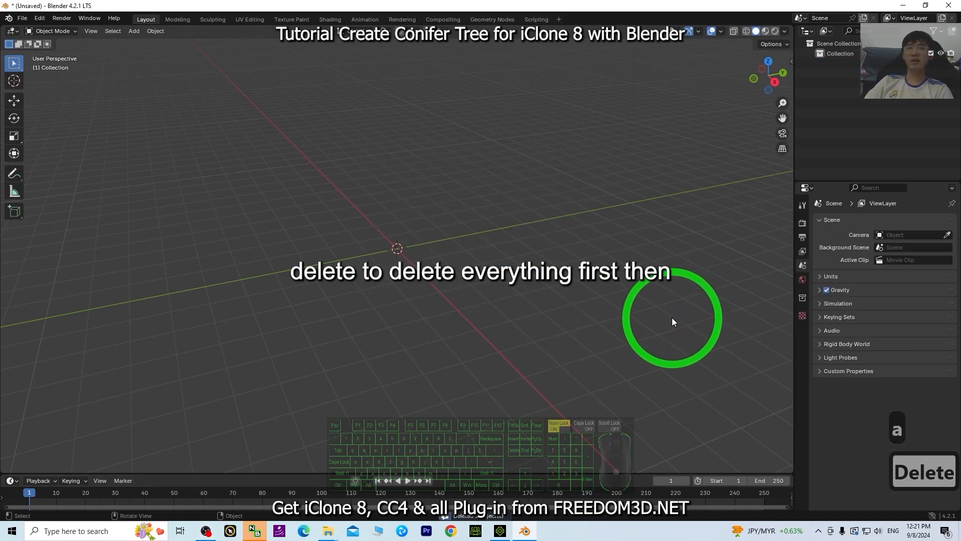
Add a cube mesh at the scene's origin
scroll(445, 235, "up", 3)
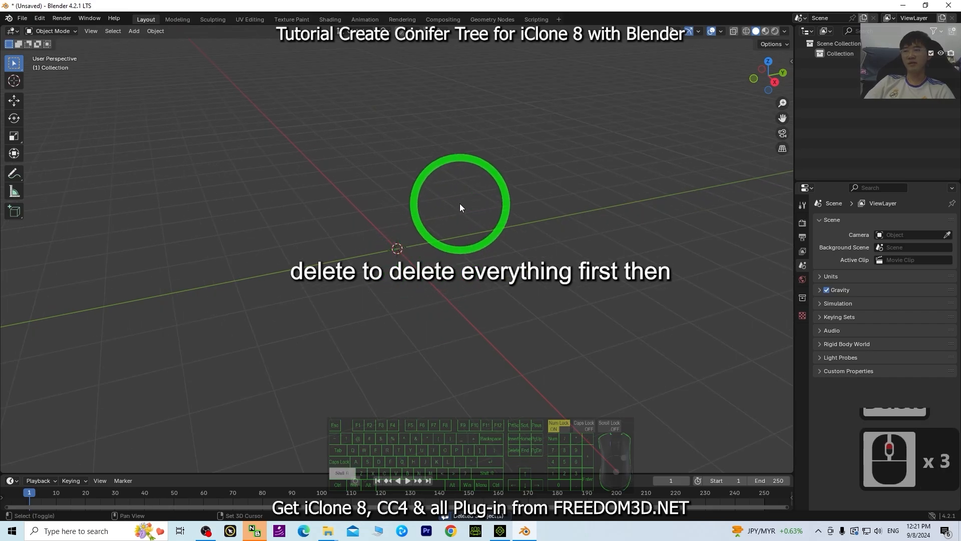
middle_click_drag(461, 209, 494, 354, "shift")
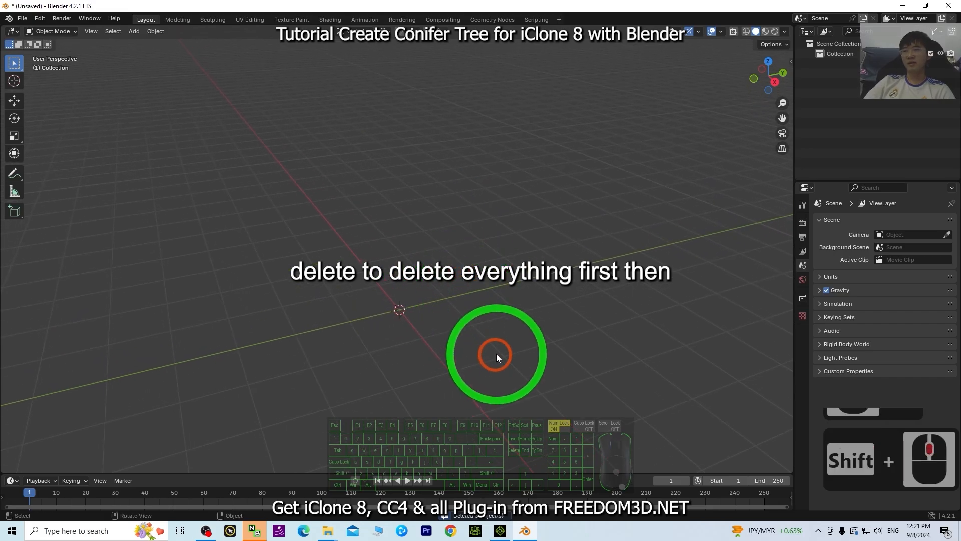
left_click(133, 32)
left_click(142, 42)
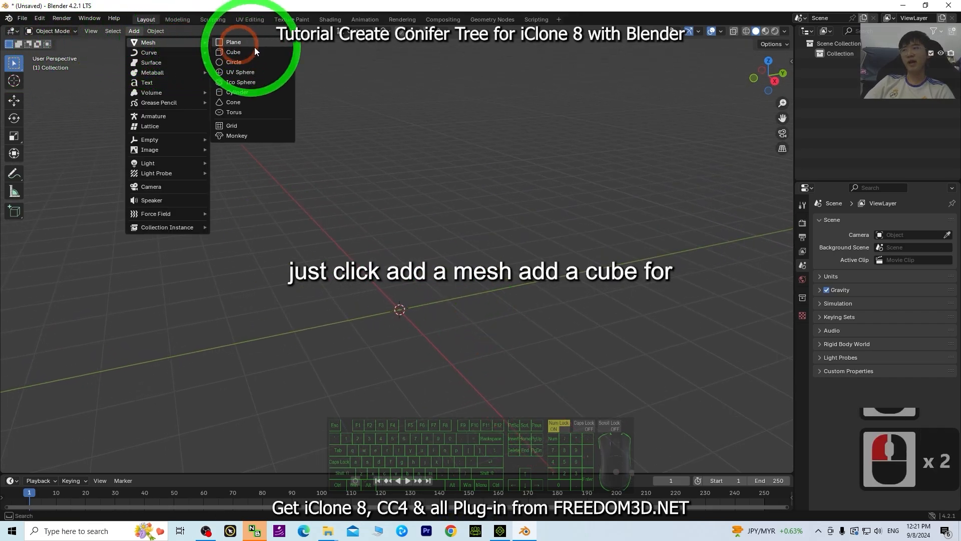
left_click(234, 52)
double_click(443, 286)
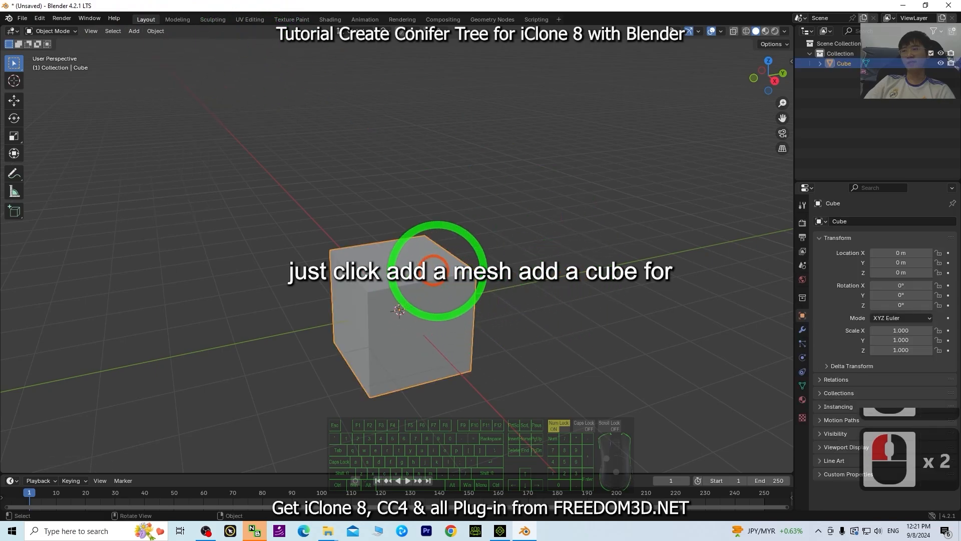
Add a Subdivision Surface modifier to the cube
left_click(802, 330)
left_click(859, 221)
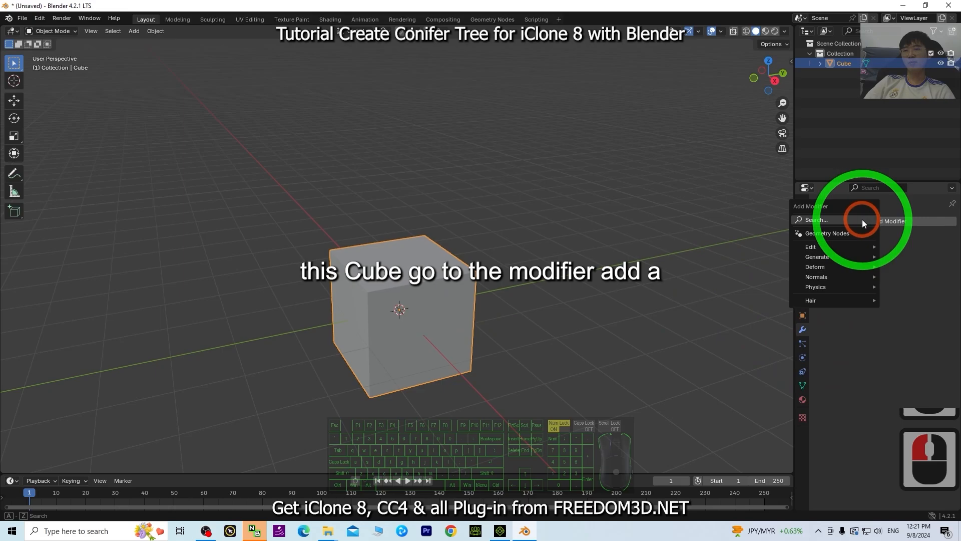
left_click(825, 220)
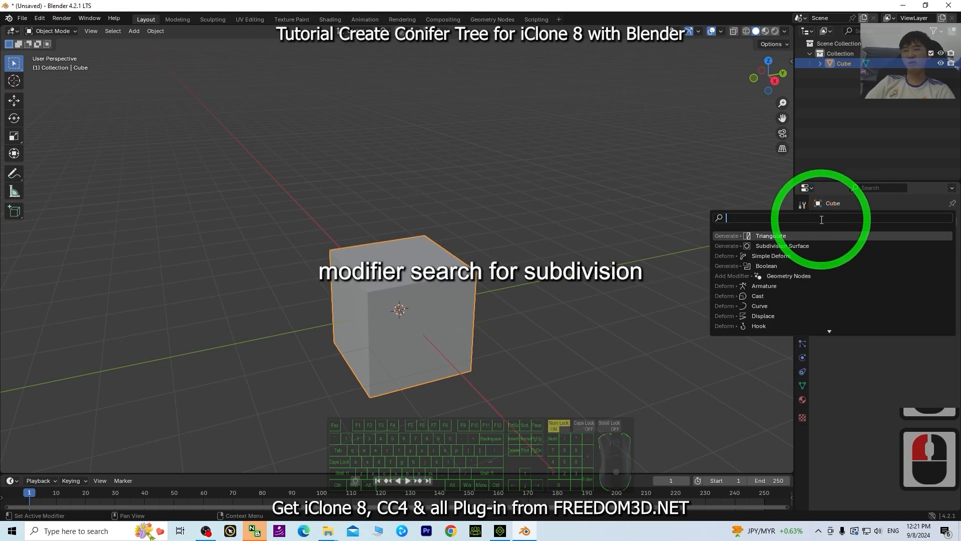
type("sub")
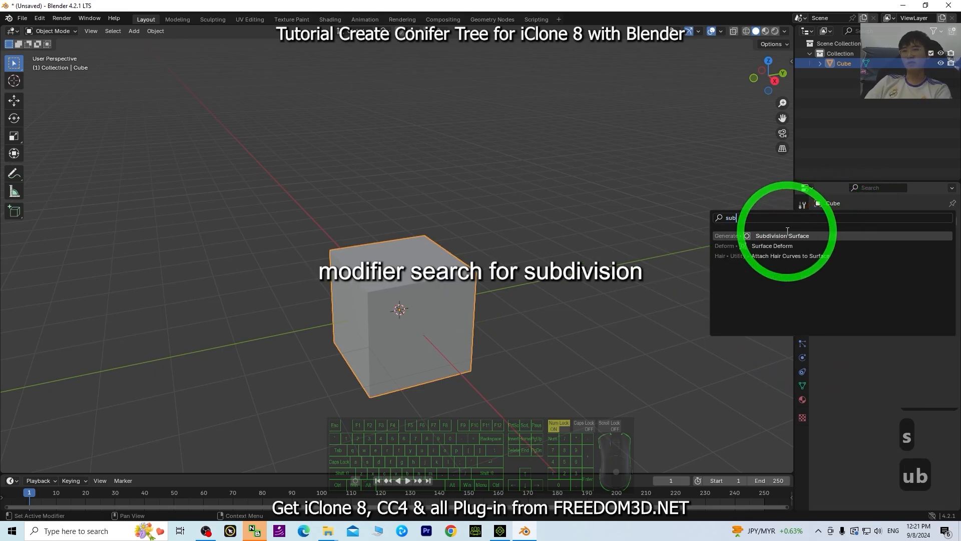
type("sivi")
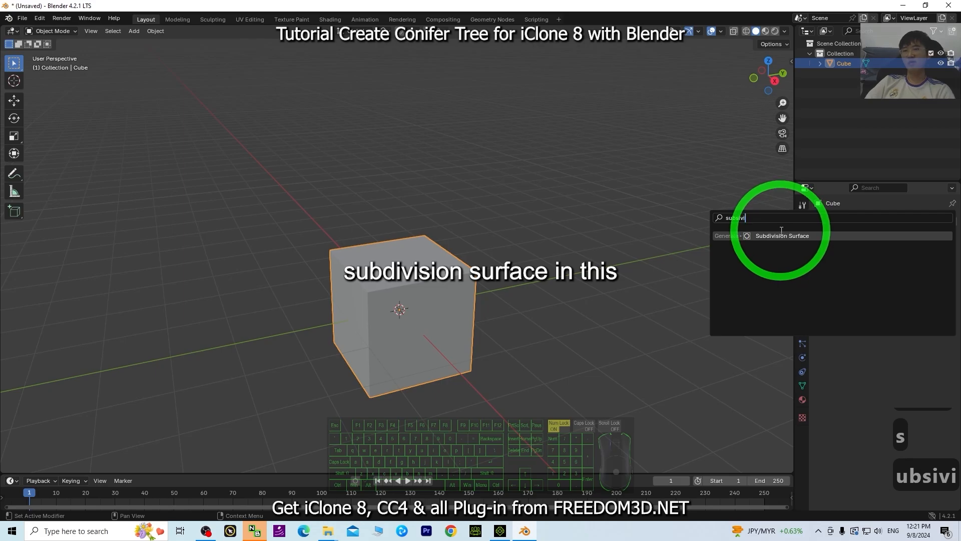
left_click(790, 239)
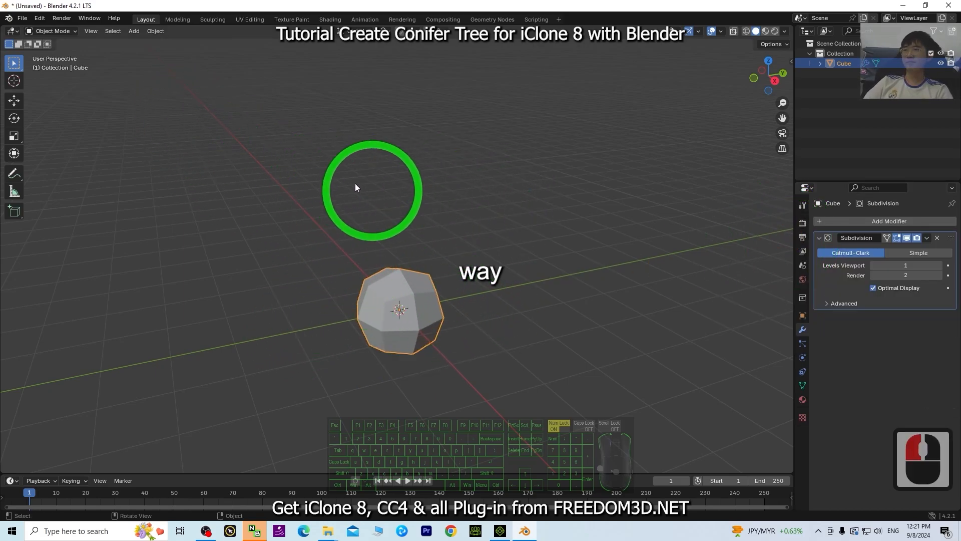
Enter Edit Mode on the cube and scale its whole mesh down uniformly to less than half its size
left_click(63, 34)
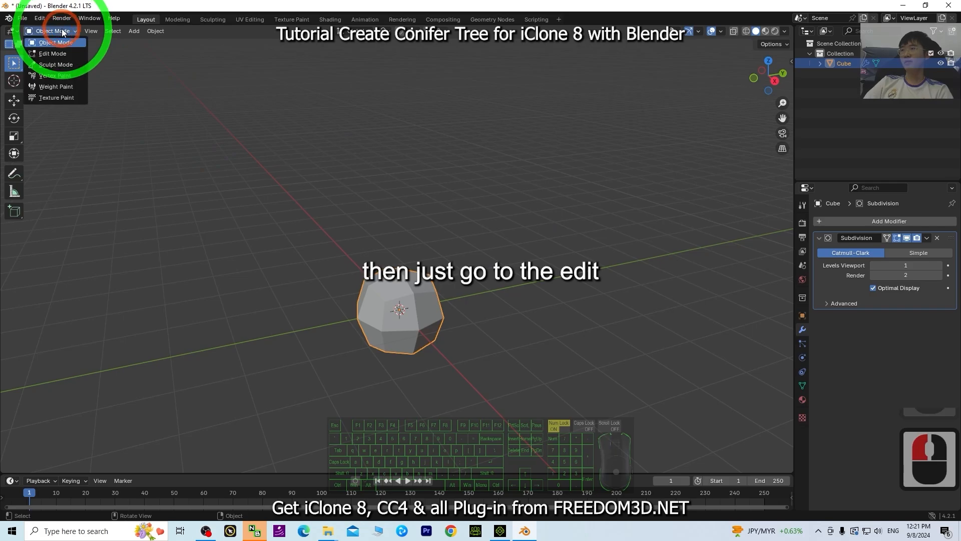
left_click(387, 246)
left_click(59, 31)
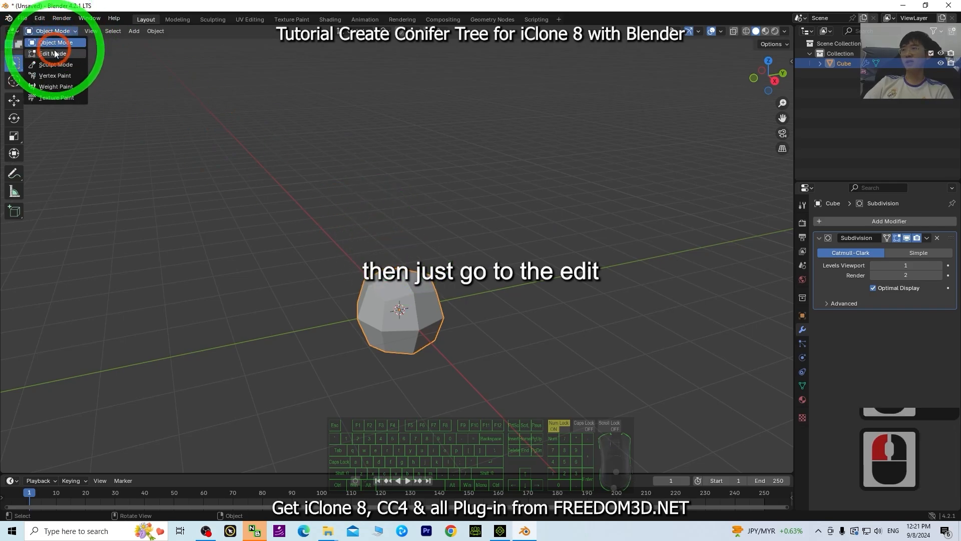
left_click(52, 53)
scroll(497, 310, "down", 5)
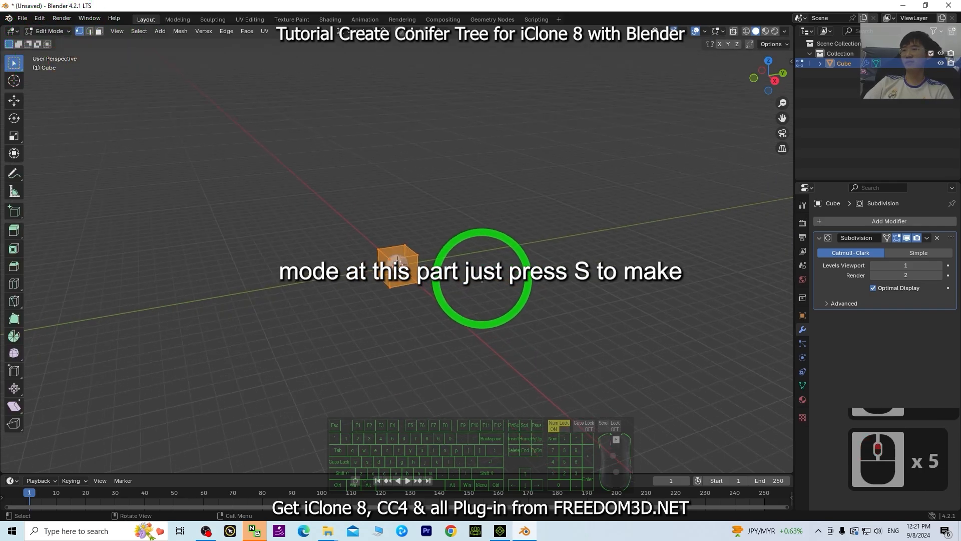
scroll(361, 291, "up", 6)
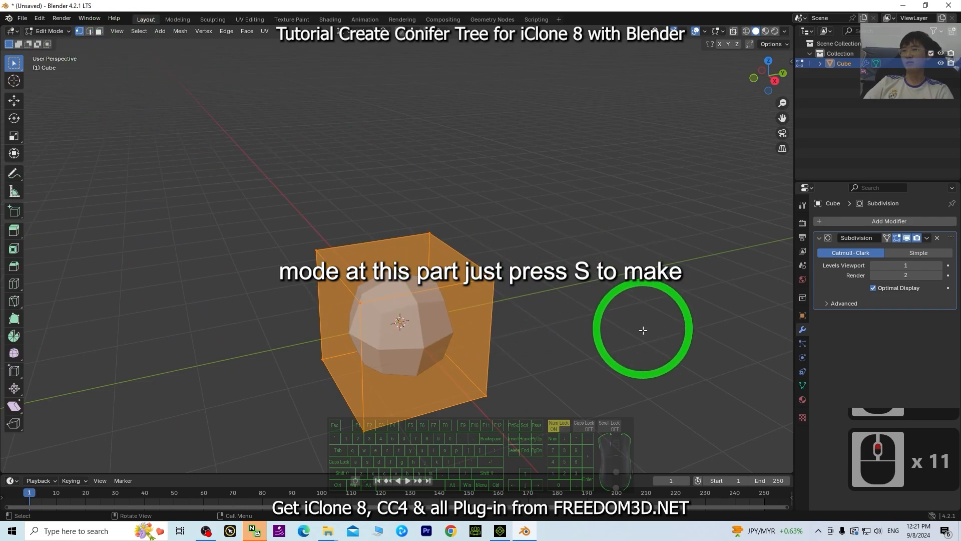
key("s")
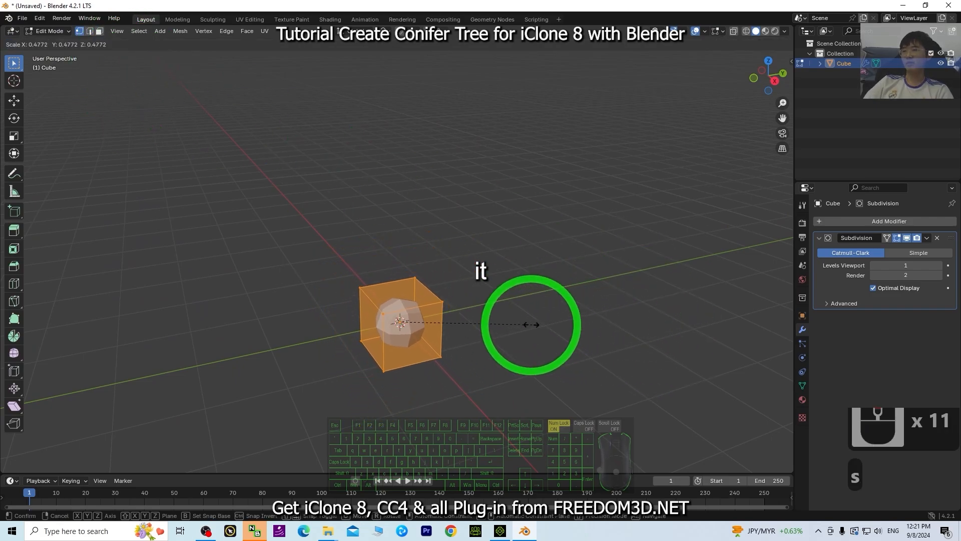
left_click(474, 316)
Fine-tune the uniform scale of the cube mesh against the 1 m grid squares to suit the tree trunk's thickness
scroll(510, 380, "up", 5)
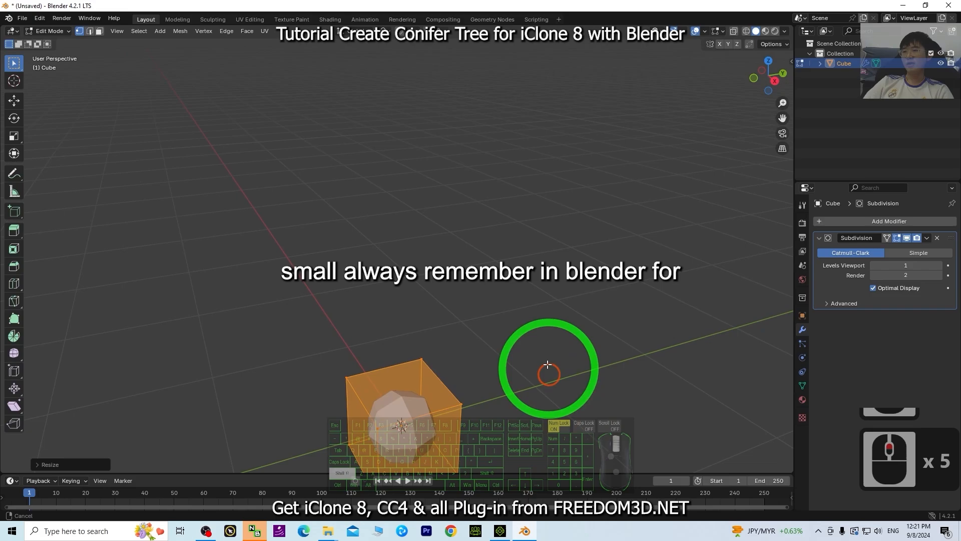
middle_click_drag(548, 376, 588, 301, "shift")
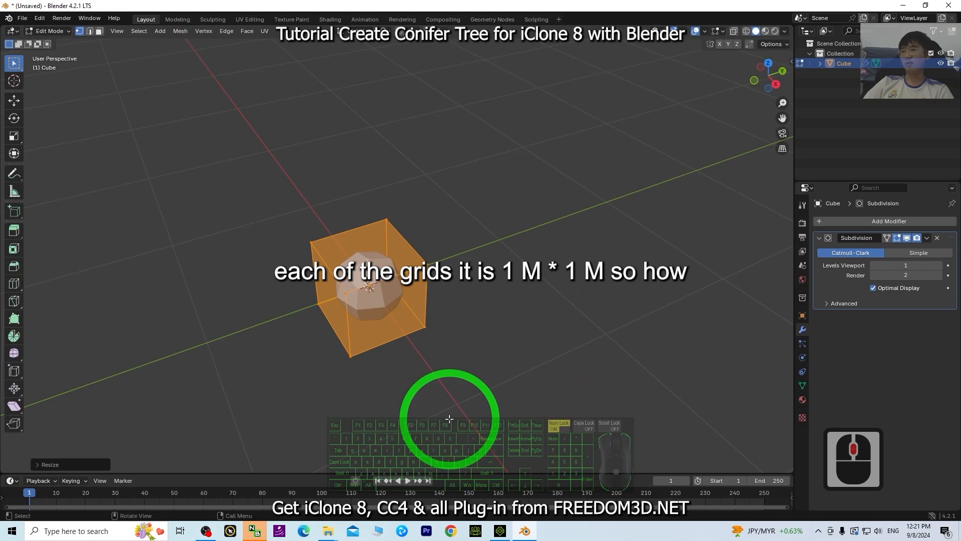
scroll(440, 311, "up", 4)
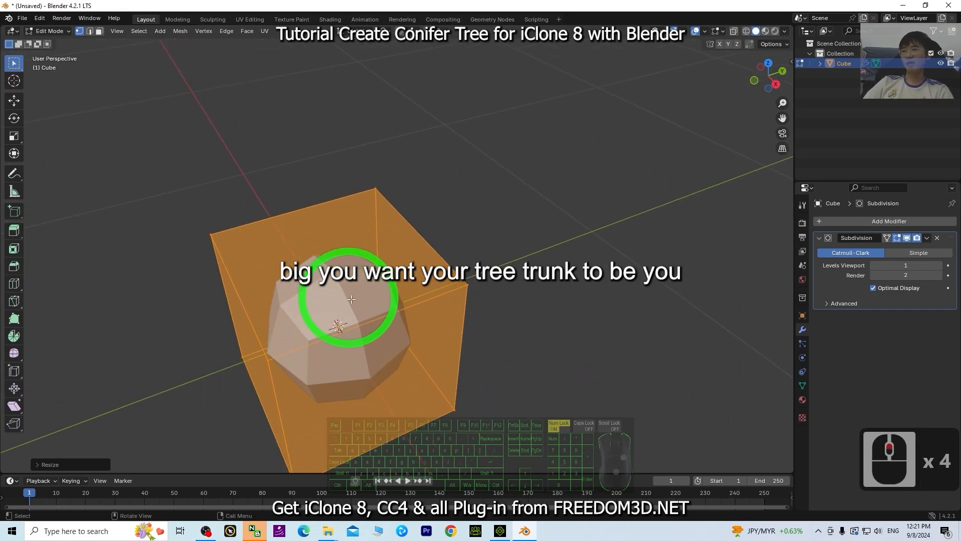
scroll(340, 314, "down", 3)
scroll(345, 308, "down", 3)
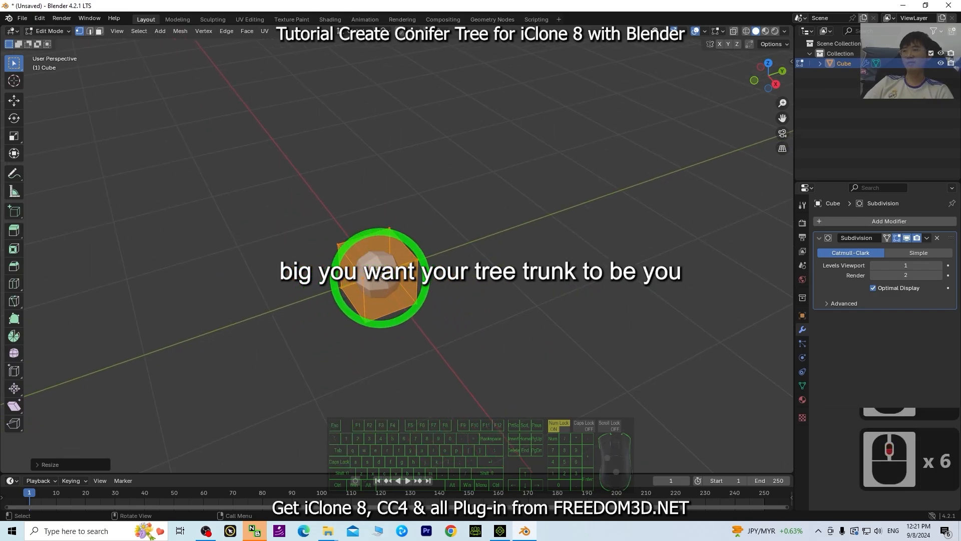
scroll(373, 285, "up", 2)
key("s")
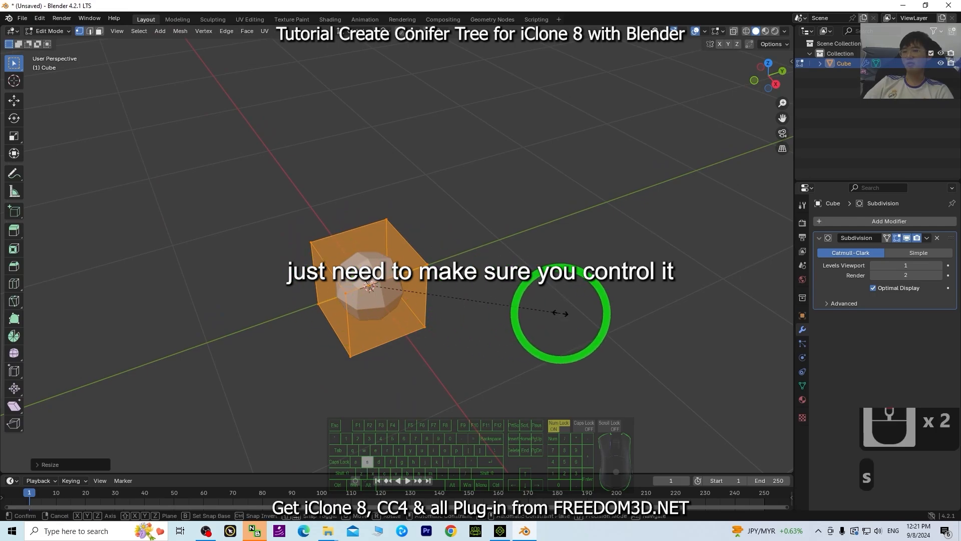
left_click(513, 305)
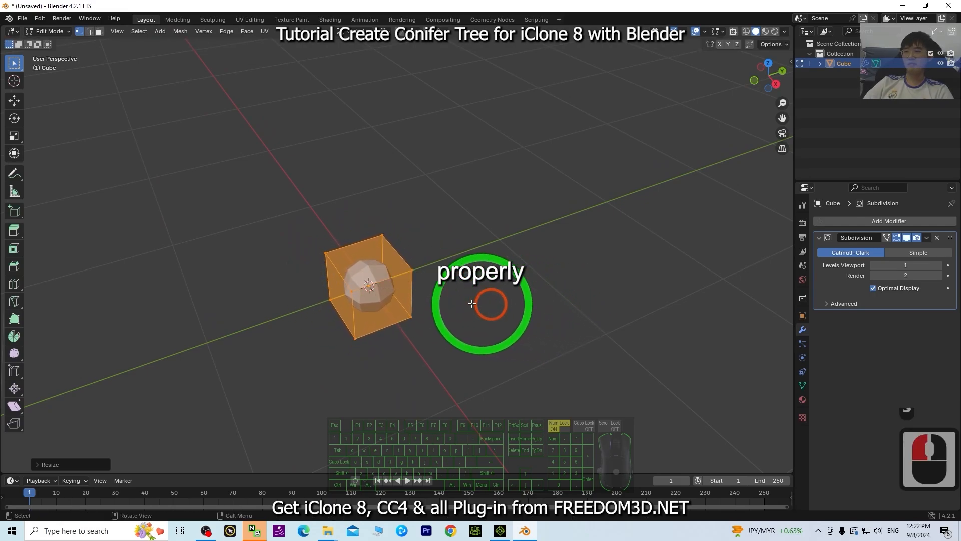
key("s")
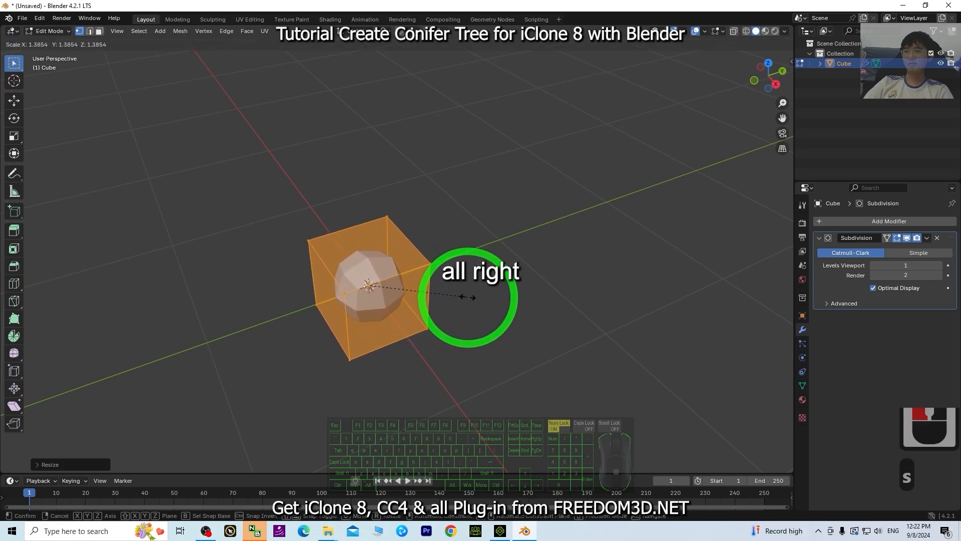
left_click(475, 312)
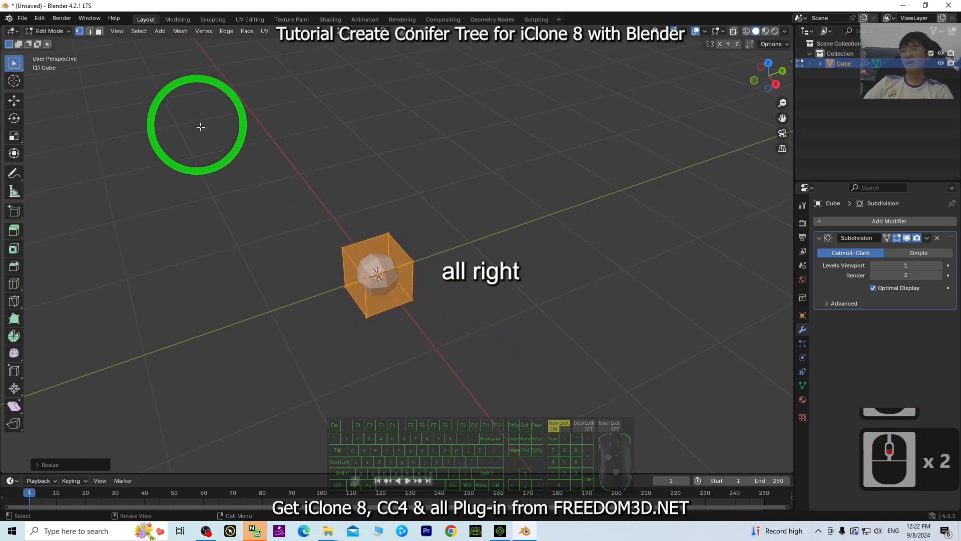
Switch to face selection, select the cube's top face and move it straight up along Z to start the trunk
left_click(99, 32)
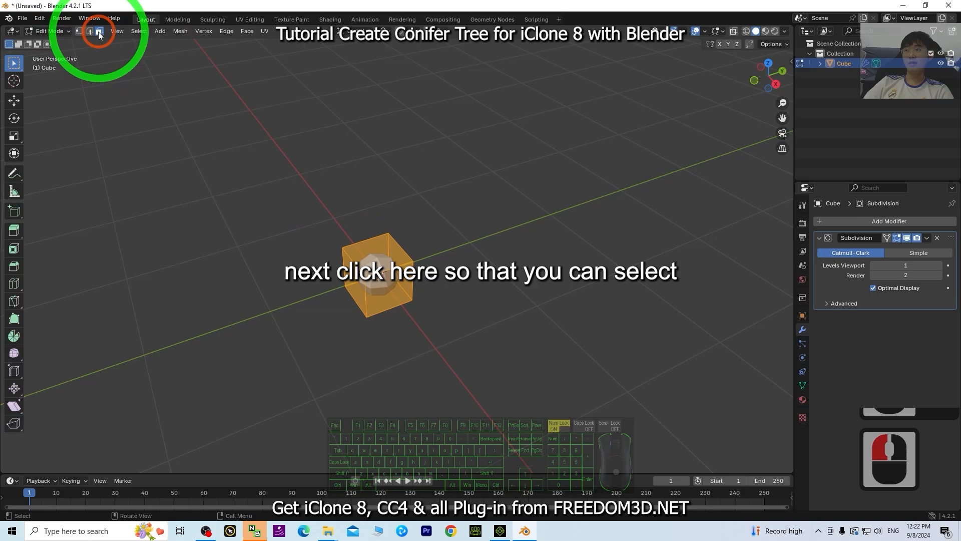
left_click(361, 281)
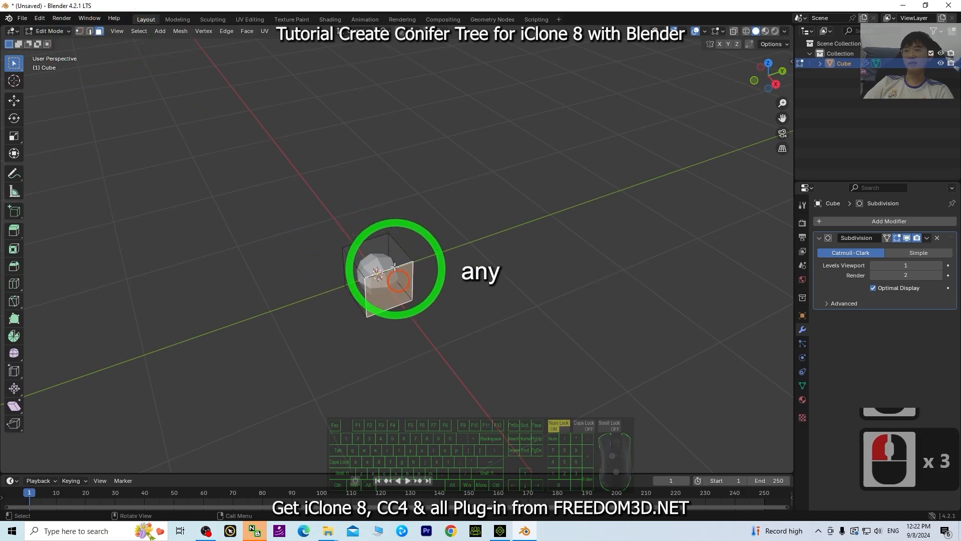
scroll(524, 266, "down", 10)
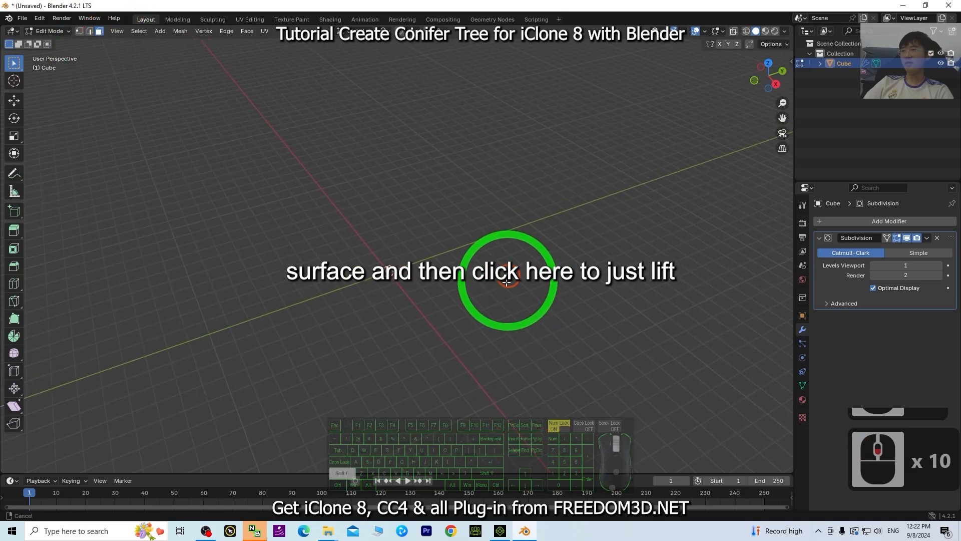
middle_click_drag(508, 281, 529, 324, "shift")
left_click(19, 103)
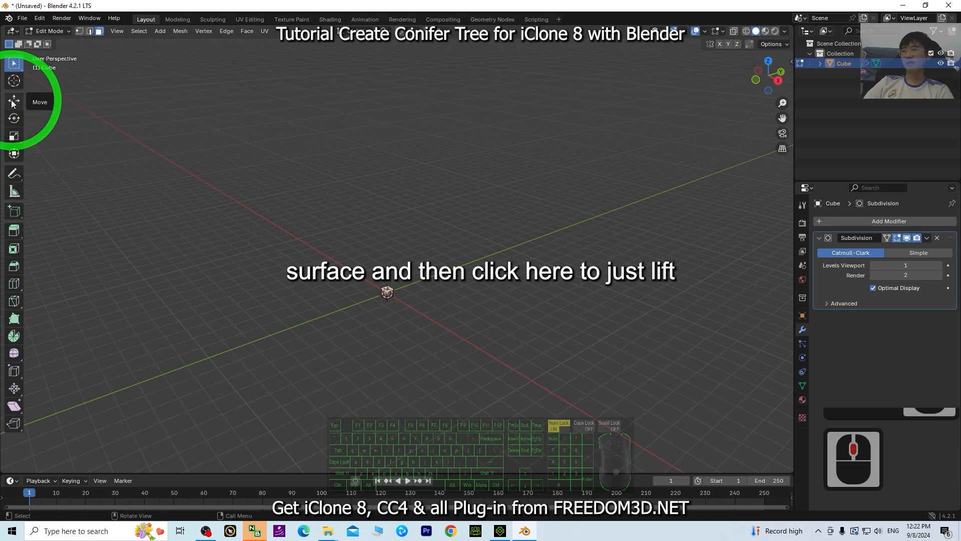
left_click(13, 102)
scroll(508, 348, "up", 11)
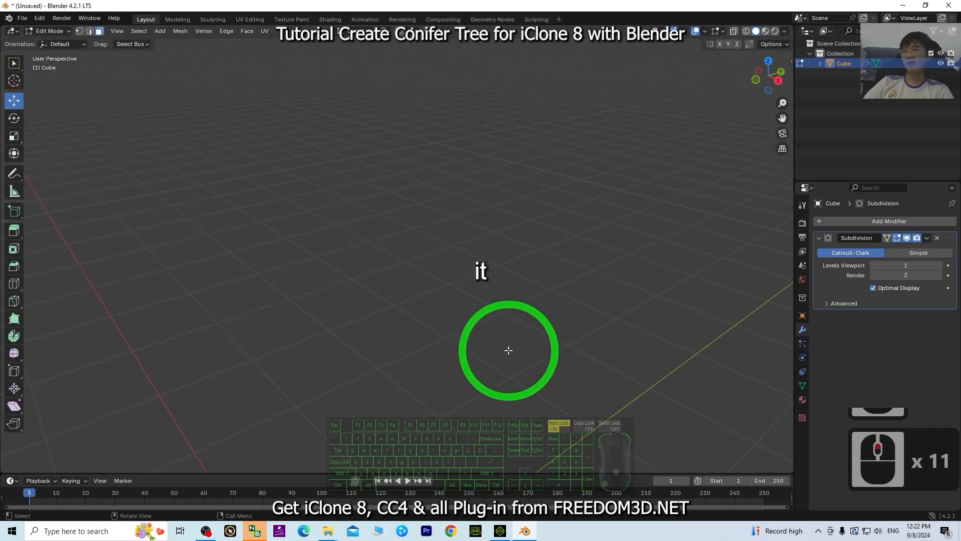
scroll(498, 380, "up", 4)
middle_click_drag(498, 380, 467, 255, "shift")
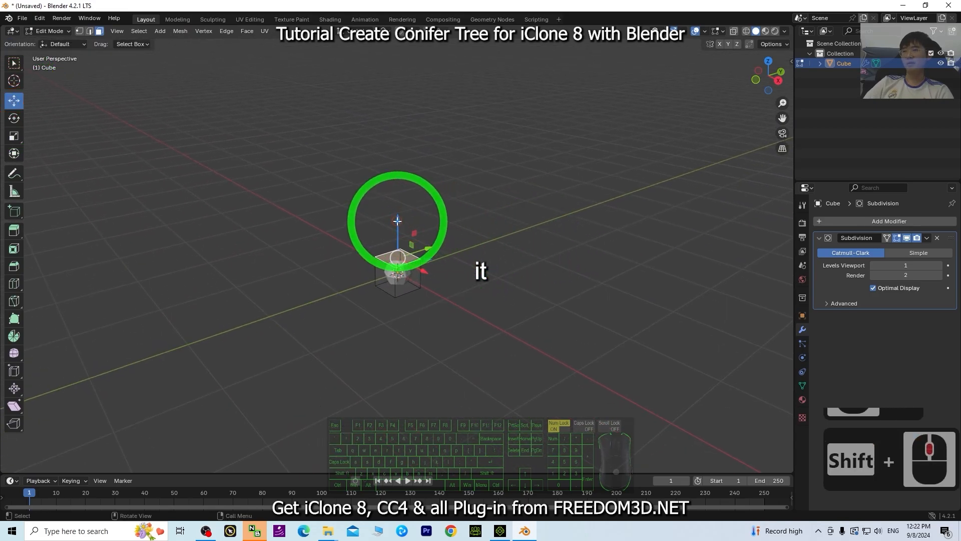
left_click_drag(397, 220, 393, 132)
Move the top face more than 5 m farther up along Z to stretch the trunk into a tall column
scroll(489, 163, "down", 5)
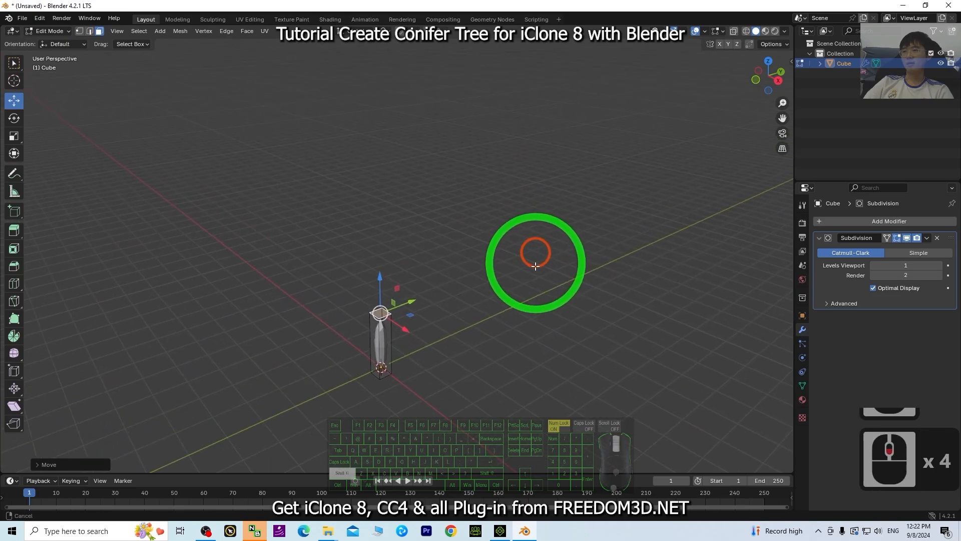
middle_click_drag(535, 266, 403, 333, "shift")
left_click_drag(376, 321, 386, 277)
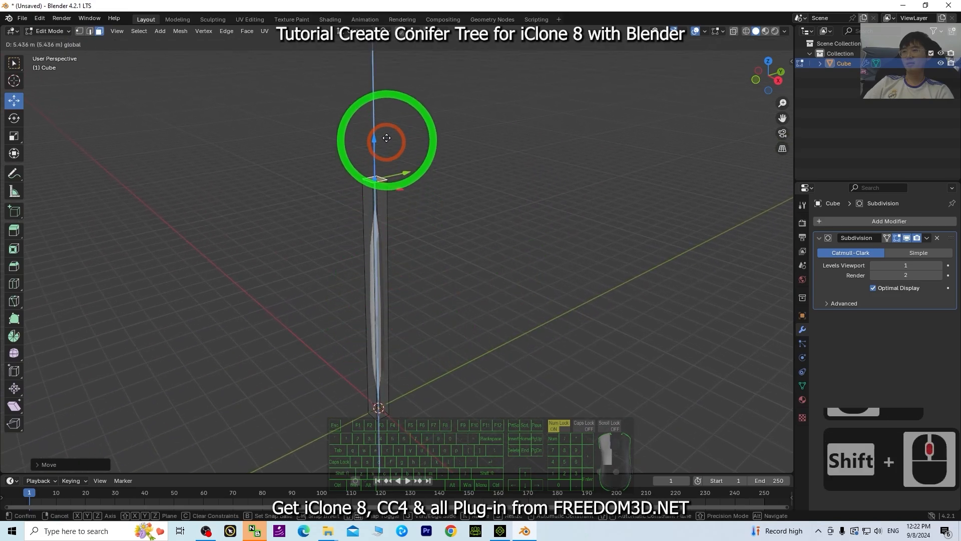
left_click_drag(381, 100, 380, 113)
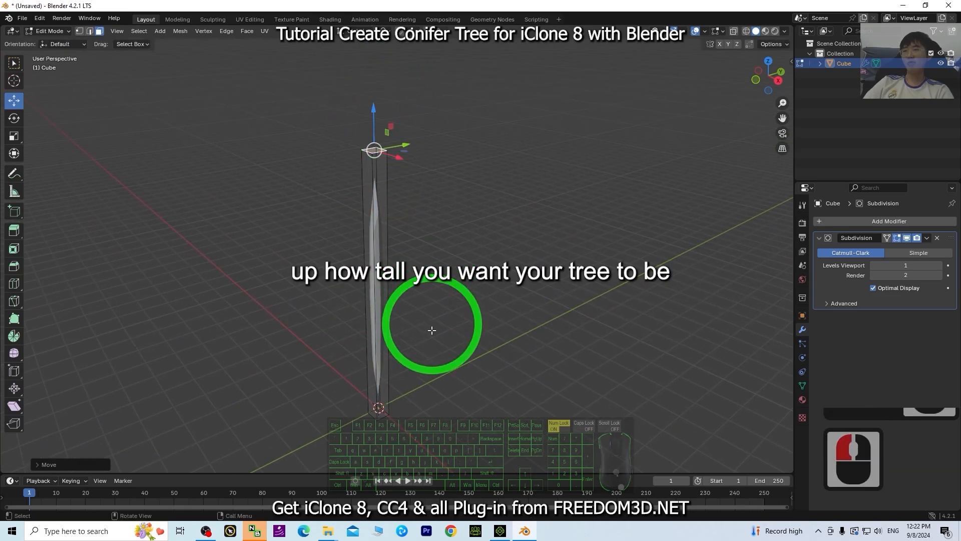
Switch to the Right Orthographic view and raise the top face along Z until the trunk is over 7 m tall
mouse_move(441, 364)
middle_mouse_down()
mouse_move(472, 318)
mouse_move(440, 362)
middle_mouse_up()
scroll(422, 292, "up", 4)
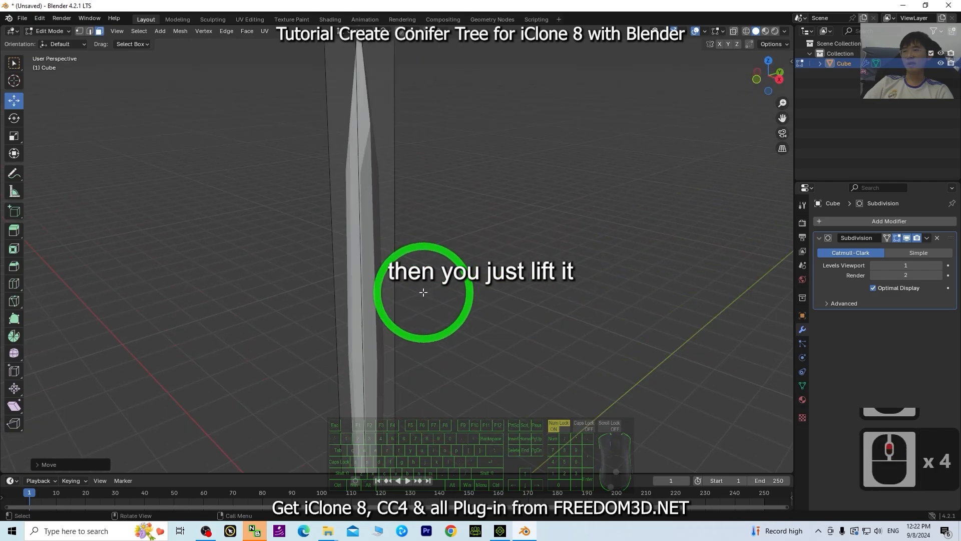
scroll(437, 195, "down", 2)
middle_click_drag(501, 253, 723, 47)
scroll(561, 255, "down", 4)
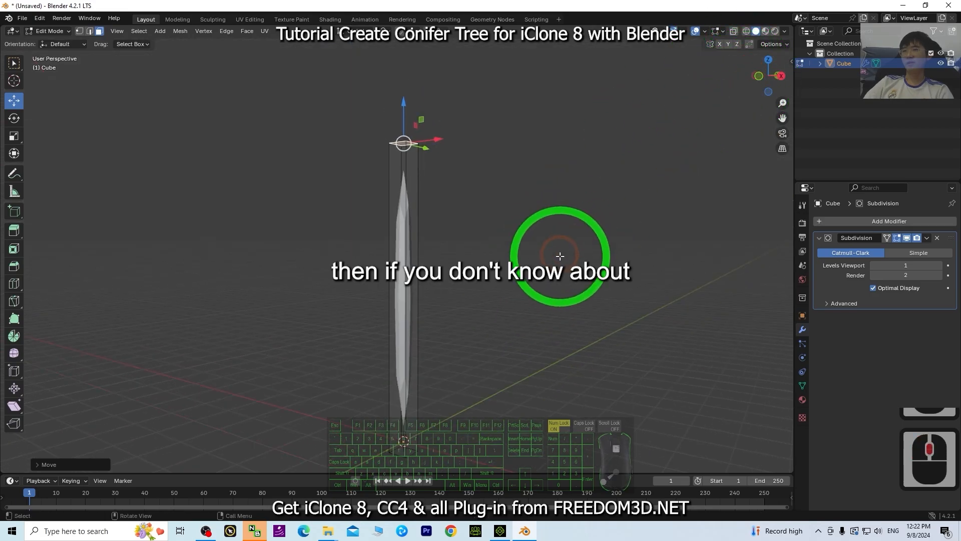
middle_click_drag(496, 333, 453, 205)
left_click_drag(416, 170, 415, 129)
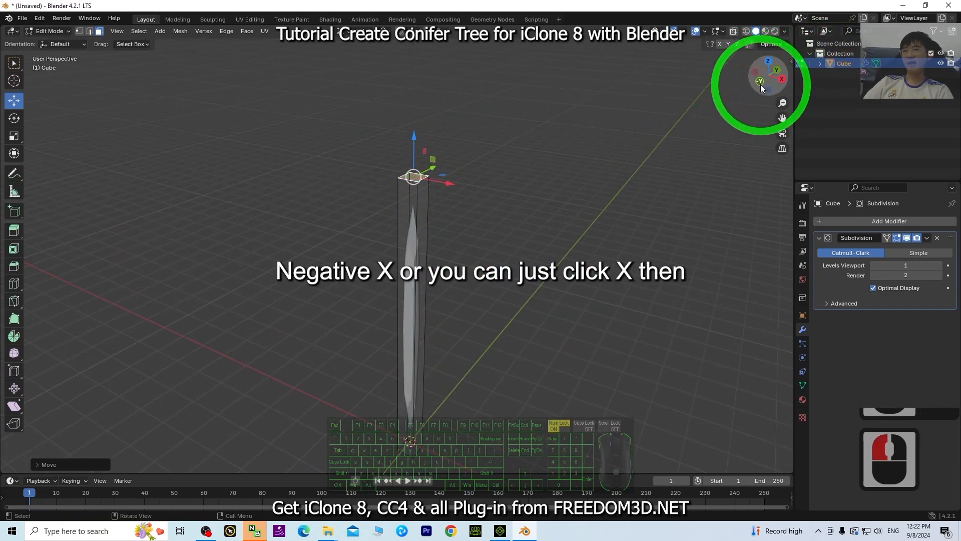
left_click(782, 80)
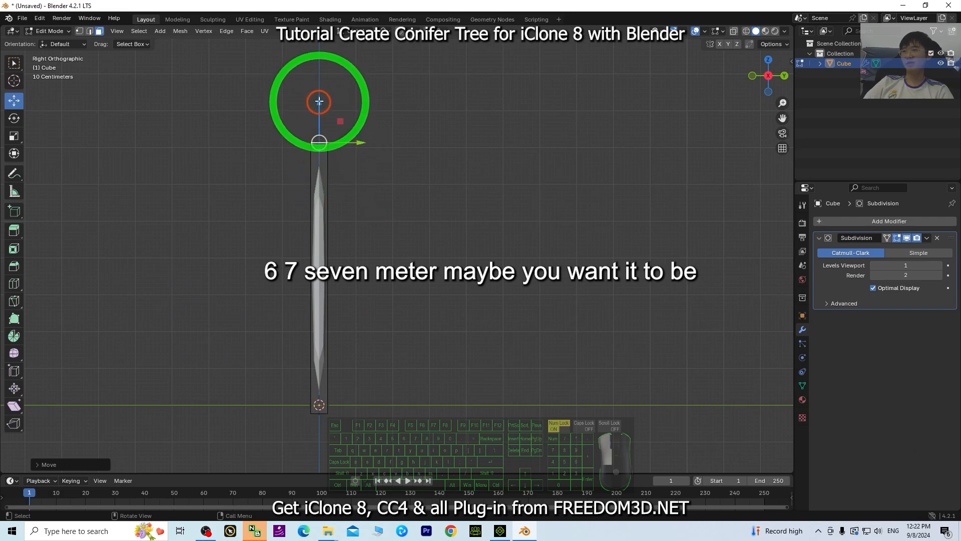
left_click_drag(319, 102, 345, 41)
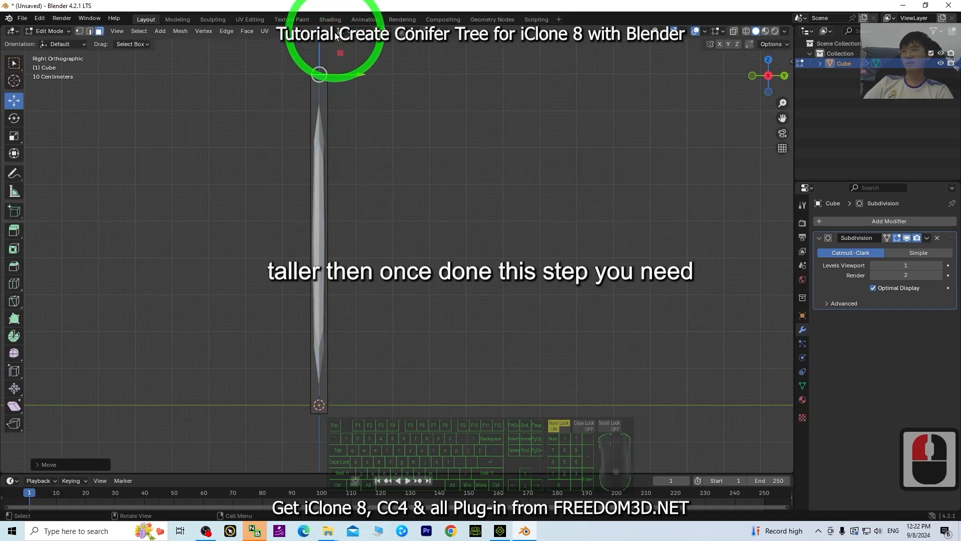
Add 18 evenly spaced horizontal loop cuts along the height of the trunk
middle_click_drag(415, 225, 337, 259)
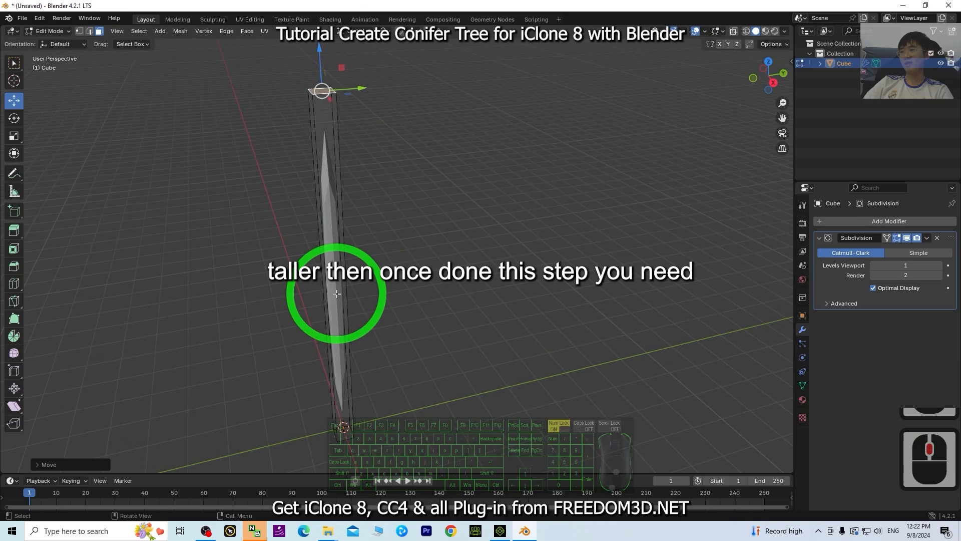
scroll(348, 260, "up", 2)
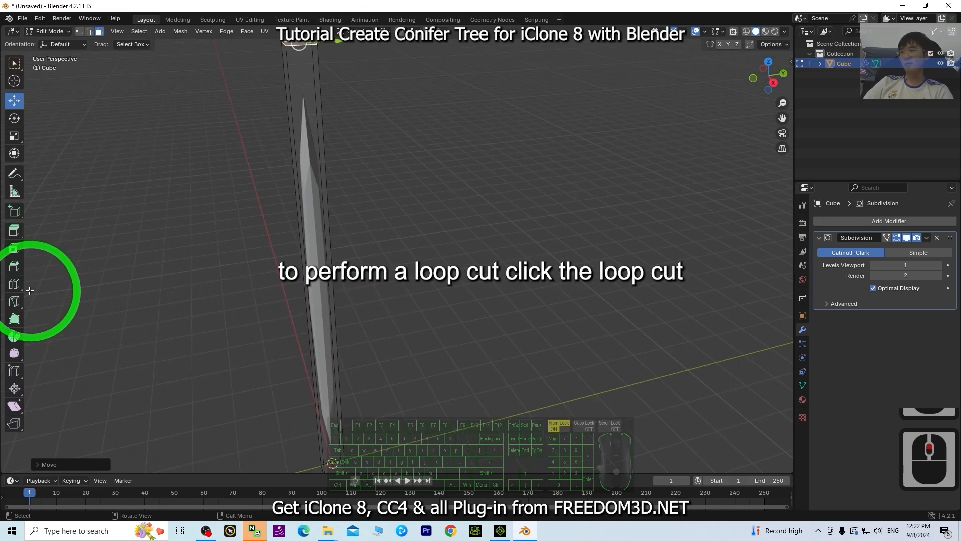
left_click(15, 284)
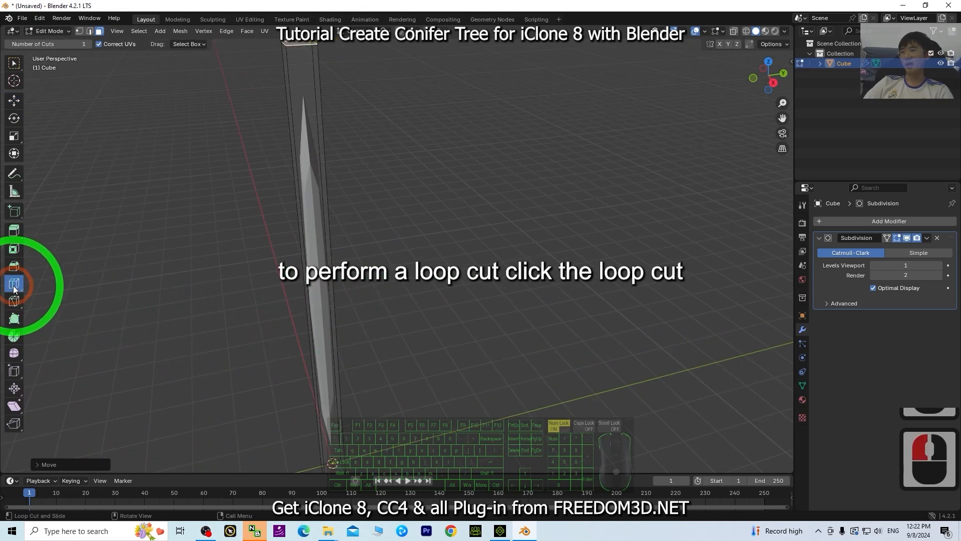
left_click(314, 304)
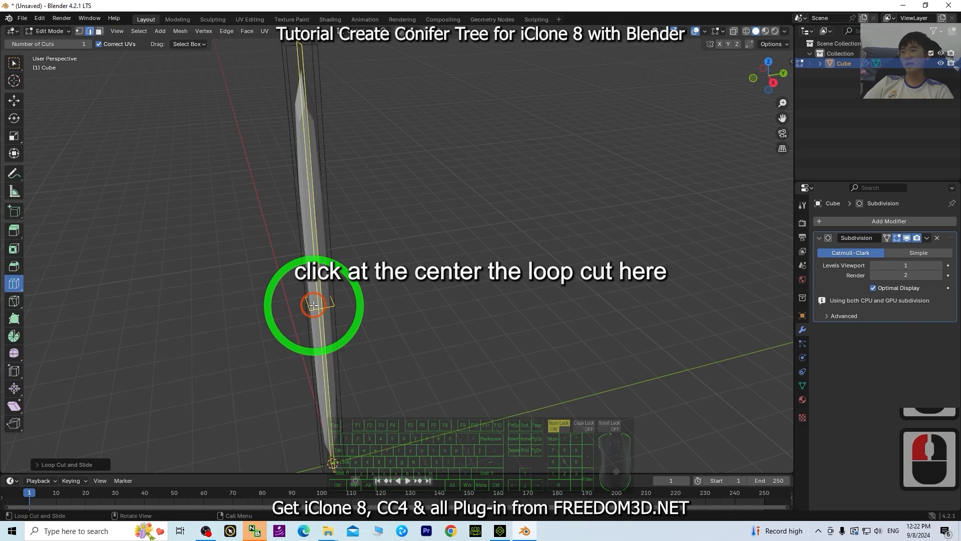
left_click(56, 465)
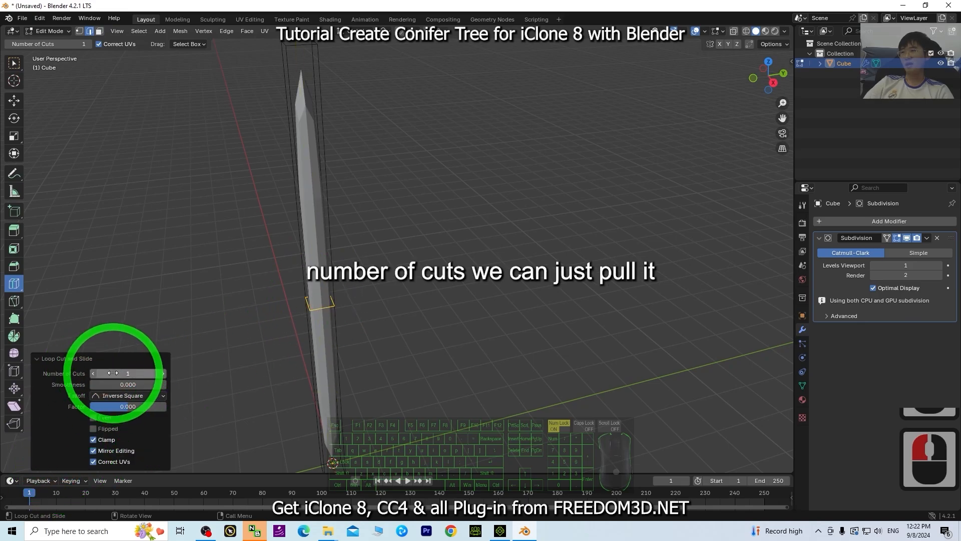
left_click_drag(115, 373, 139, 374)
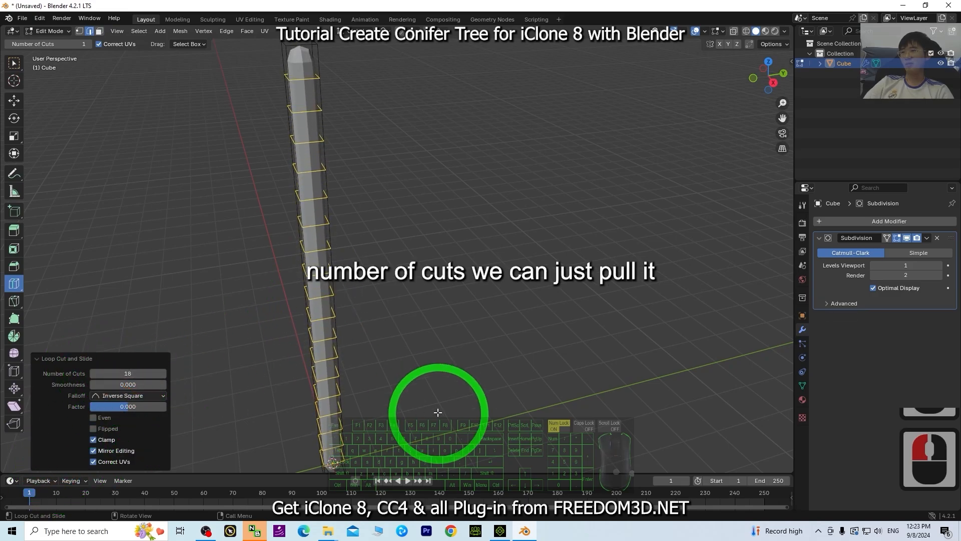
middle_click_drag(438, 408, 453, 375)
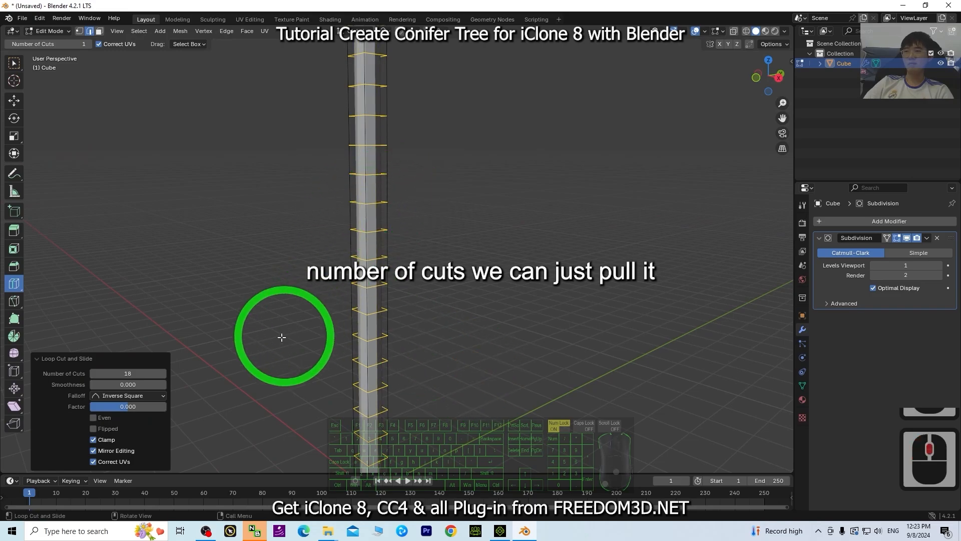
mouse_move(139, 373)
left_mouse_down()
mouse_move(123, 373)
mouse_move(146, 374)
mouse_move(137, 378)
left_mouse_up()
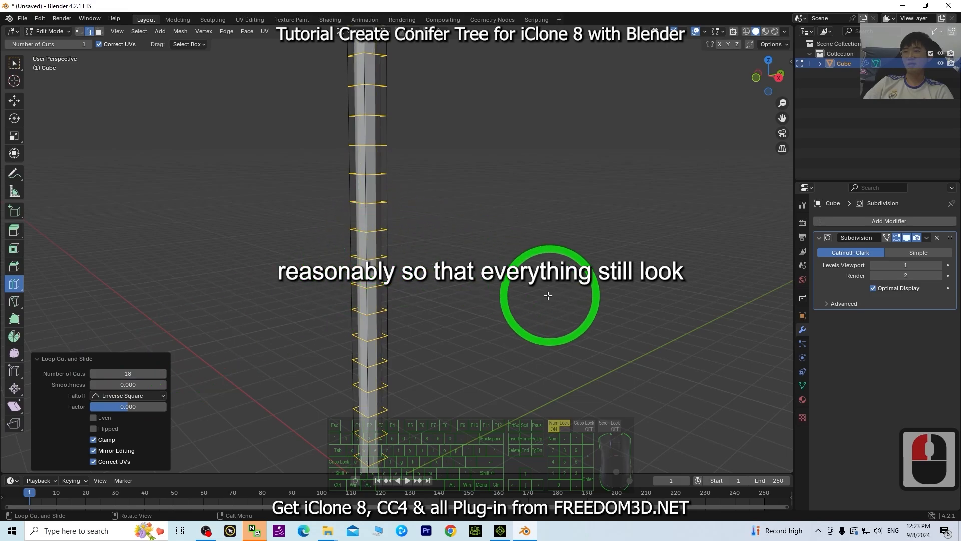
Set the trunk's loop cut count to 20, return to the Select Box tool and clear the selection
middle_click_drag(548, 295, 482, 294)
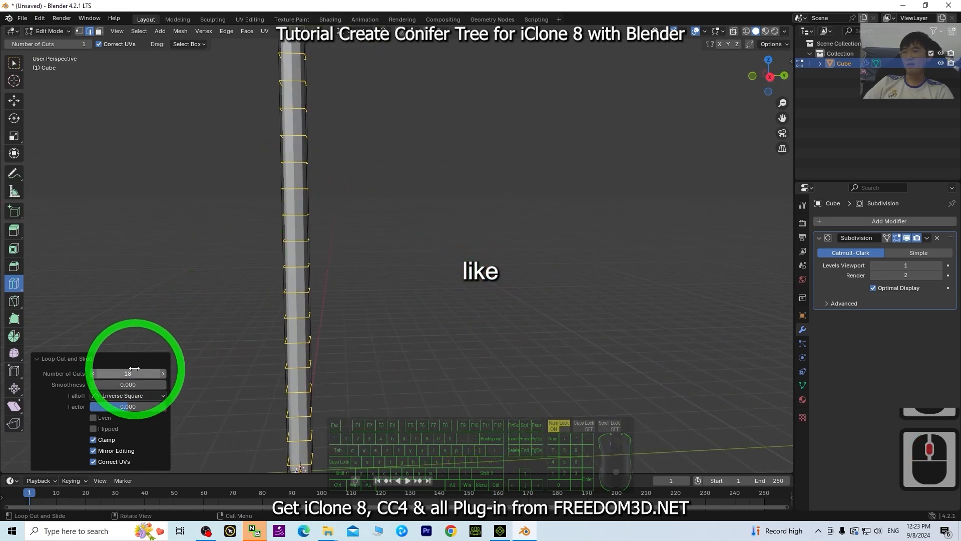
left_click_drag(137, 373, 134, 373)
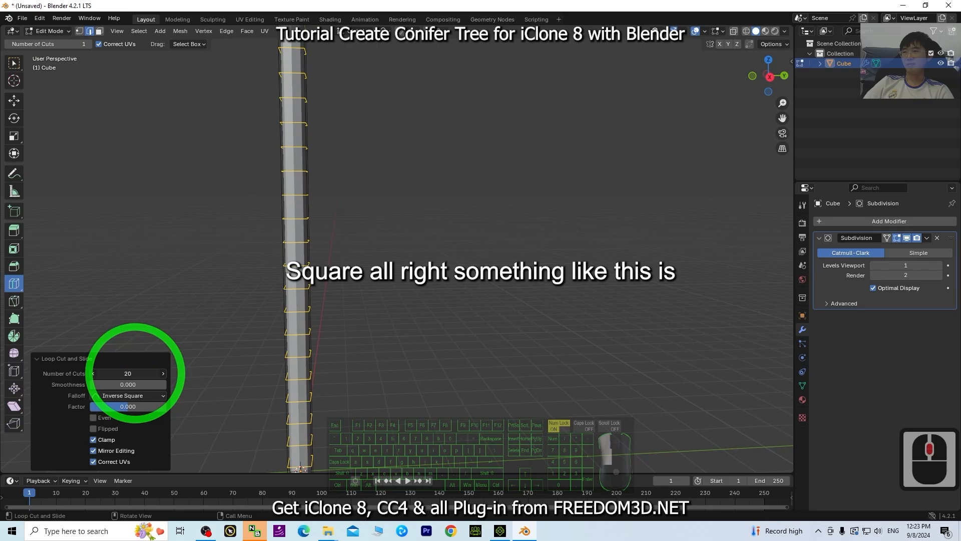
middle_click_drag(433, 263, 472, 298)
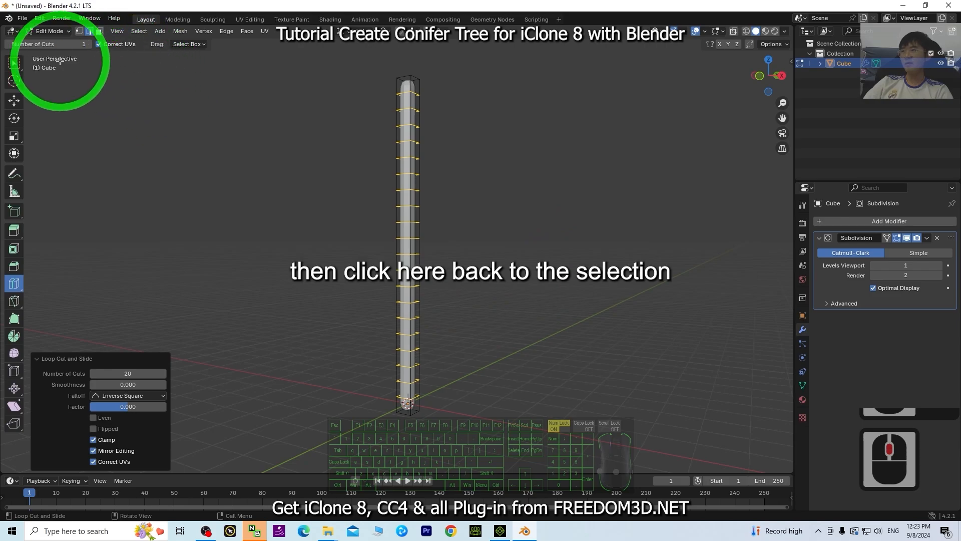
left_click(14, 63)
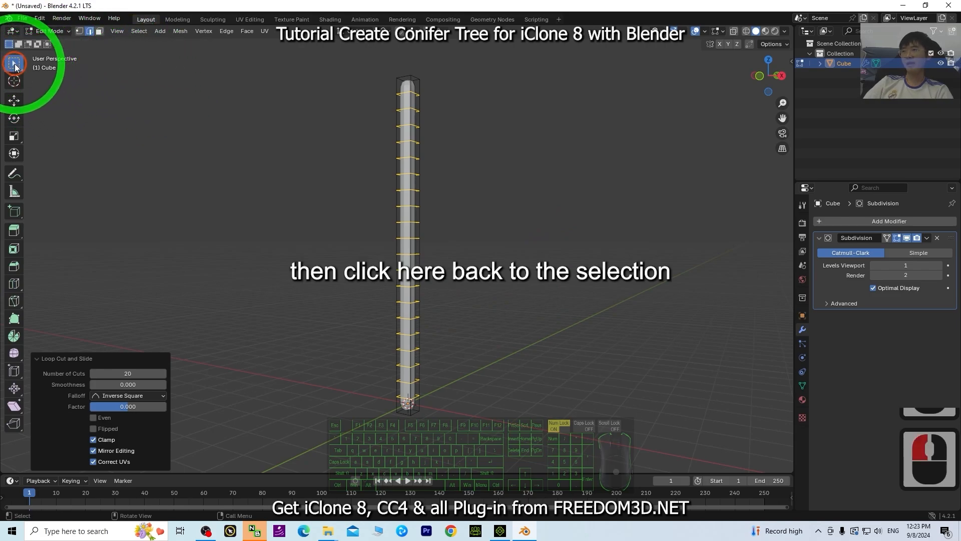
left_click(107, 107)
Select the trunk's bottom face in face selection mode and crease its edges by 1.000
scroll(485, 314, "up", 2)
middle_click_drag(485, 315, 393, 332)
middle_click_drag(408, 393, 433, 235, "shift")
scroll(425, 225, "up", 4)
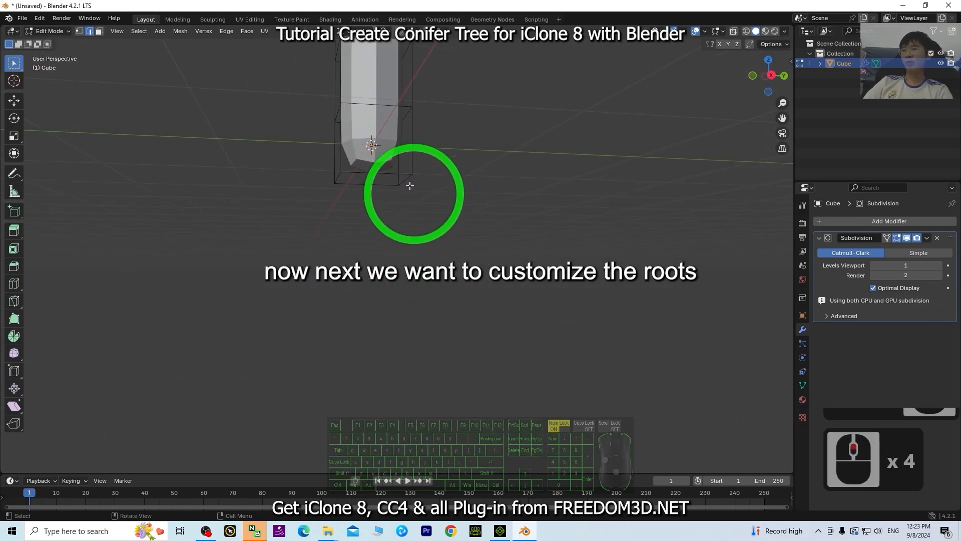
middle_click_drag(487, 161, 487, 236, "shift")
middle_click_drag(393, 323, 425, 205)
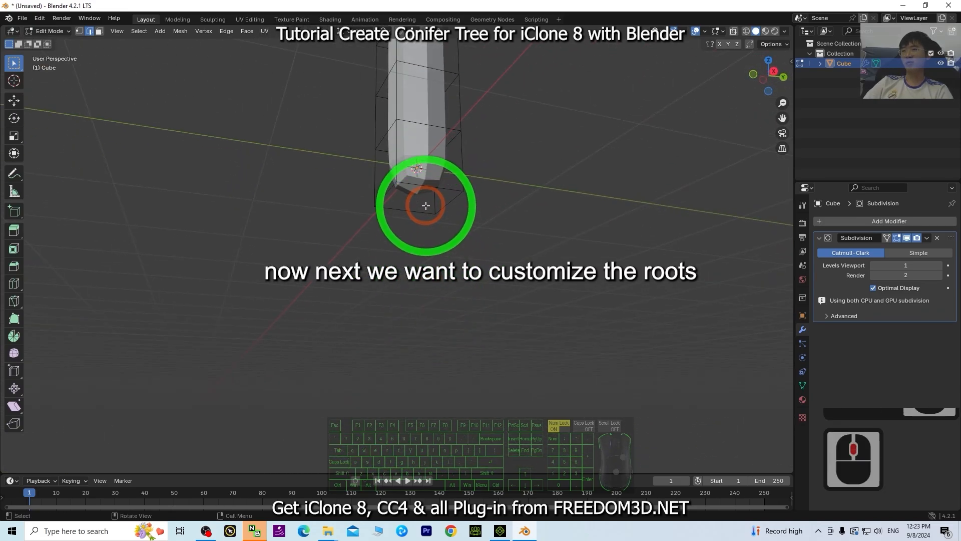
left_click(423, 202)
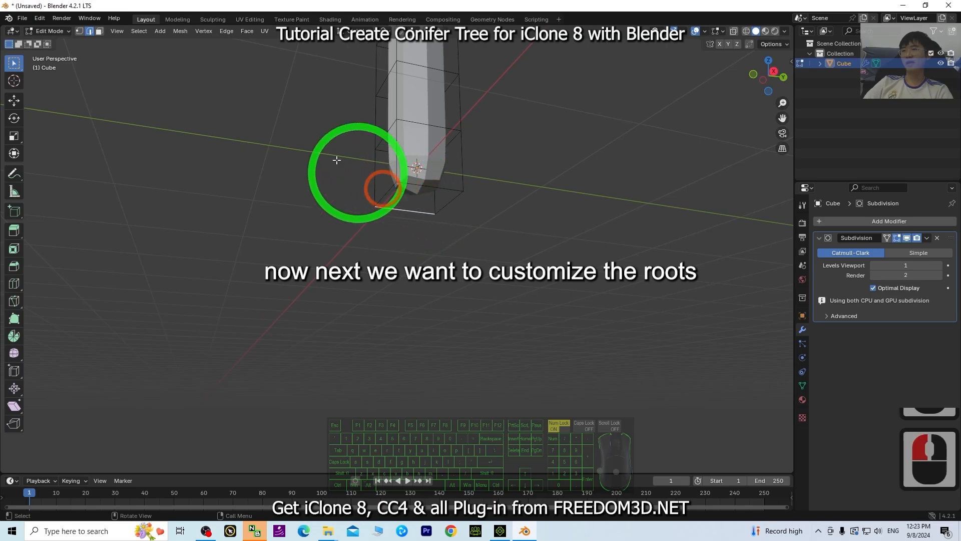
left_click(101, 34)
left_click(98, 32)
left_click(98, 31)
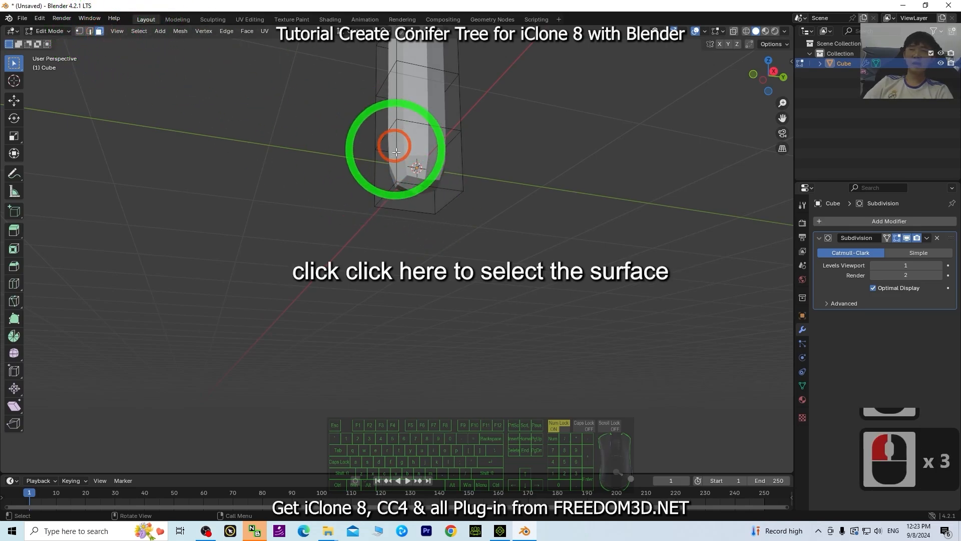
left_click(419, 199)
middle_click_drag(419, 201, 502, 224)
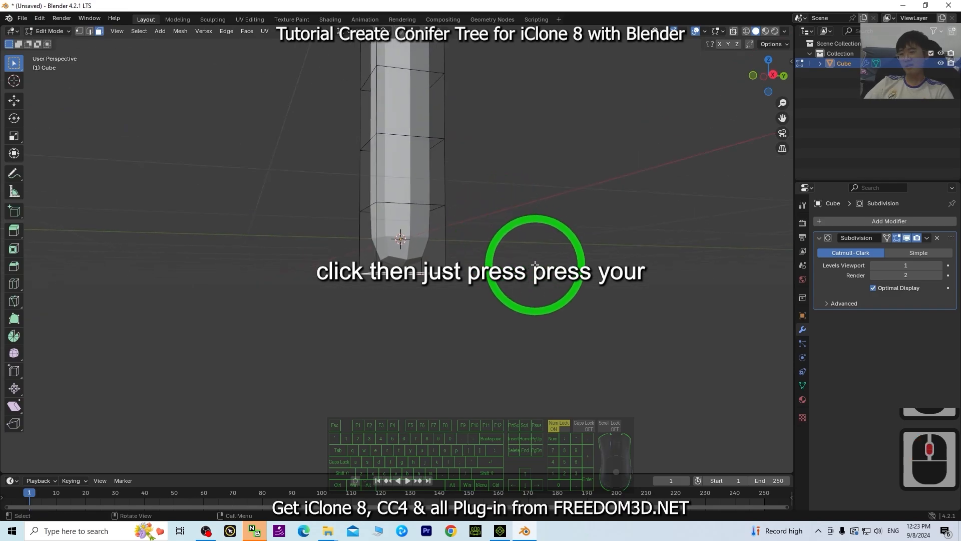
key("shift+e")
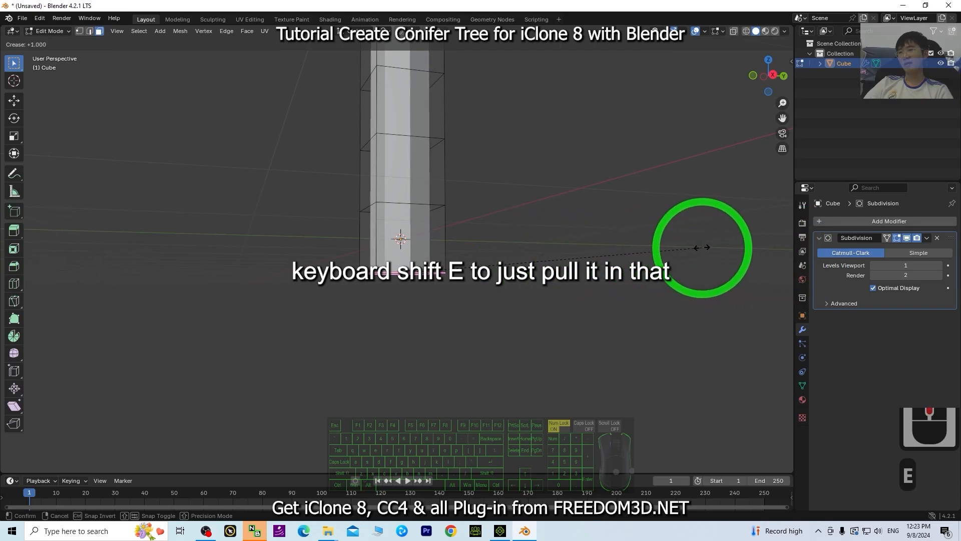
left_click(701, 248)
Scale the bottom face by about 2.744 in X and Y only, flaring the trunk's base into a root
middle_click_drag(524, 332, 507, 287)
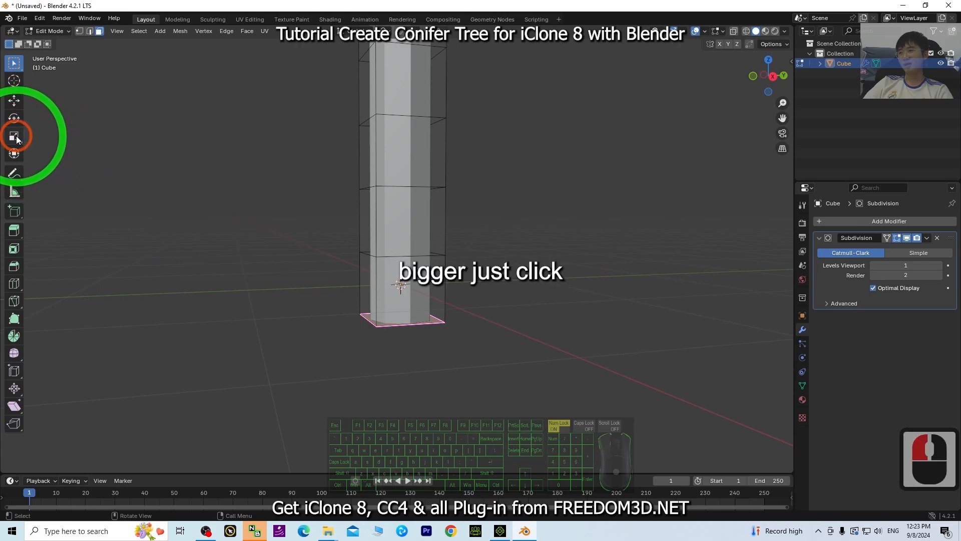
middle_click_drag(434, 374, 416, 168)
middle_click_drag(538, 167, 168, 109)
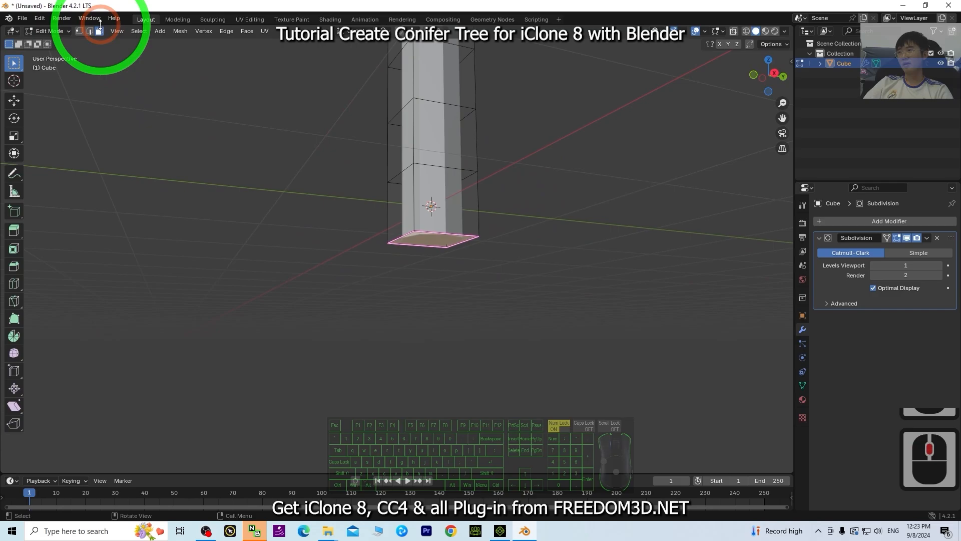
double_click(443, 283)
left_click(430, 241)
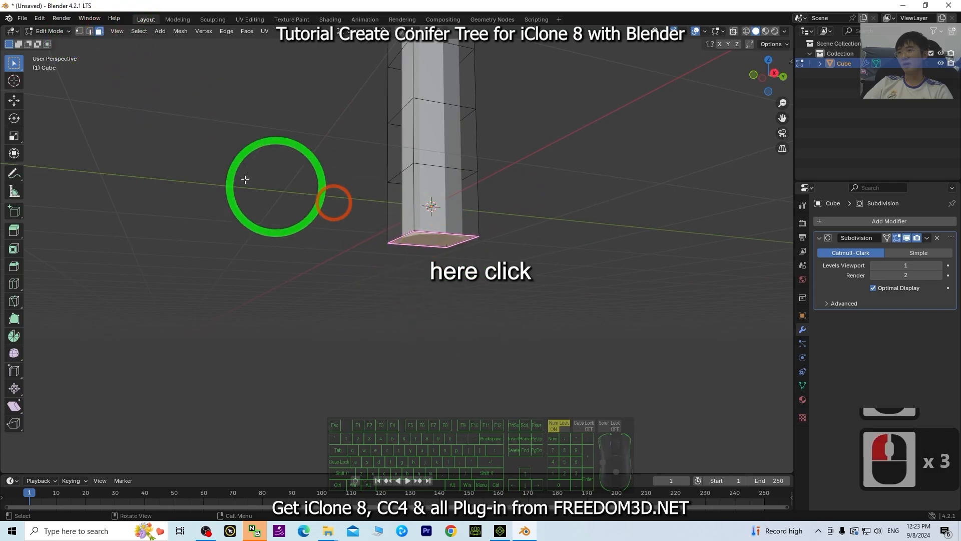
middle_click_drag(549, 277, 475, 354)
left_click(14, 136)
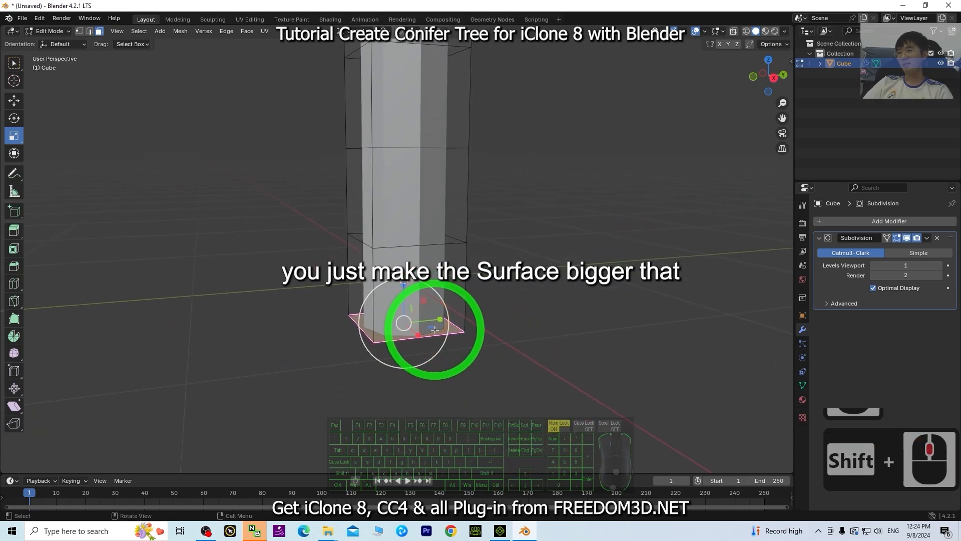
left_click_drag(429, 327, 473, 333)
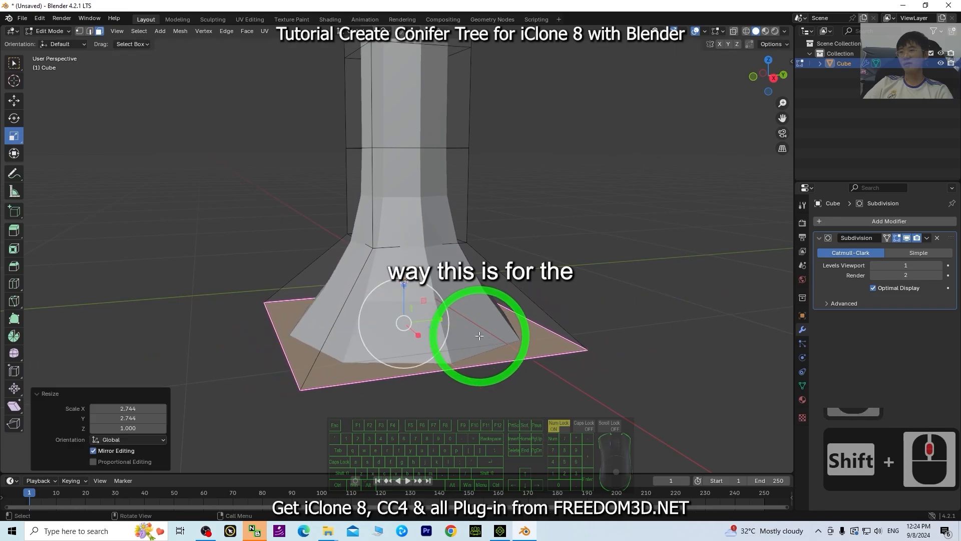
Select the trunk's top face and move it about 5.47 m up along Z
middle_click_drag(473, 333, 593, 292)
scroll(581, 308, "down", 3)
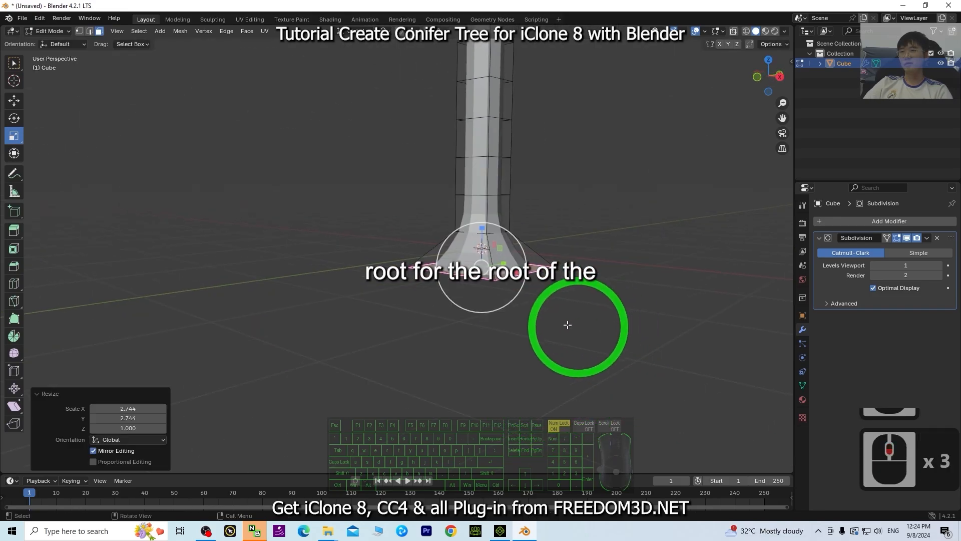
middle_click_drag(566, 324, 524, 286)
scroll(515, 310, "down", 3)
scroll(517, 300, "up", 2)
scroll(518, 292, "down", 2)
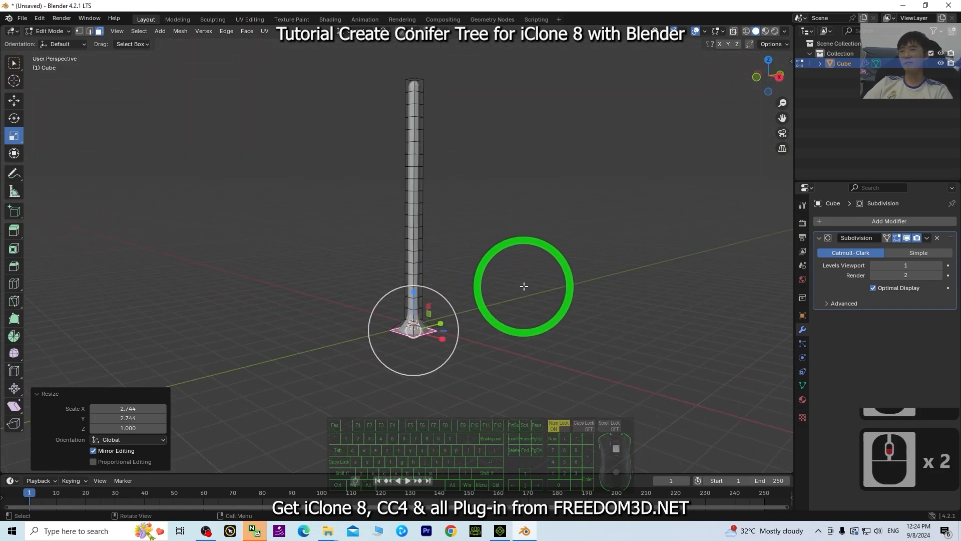
middle_click_drag(528, 204, 502, 279, "shift")
scroll(491, 373, "up", 2)
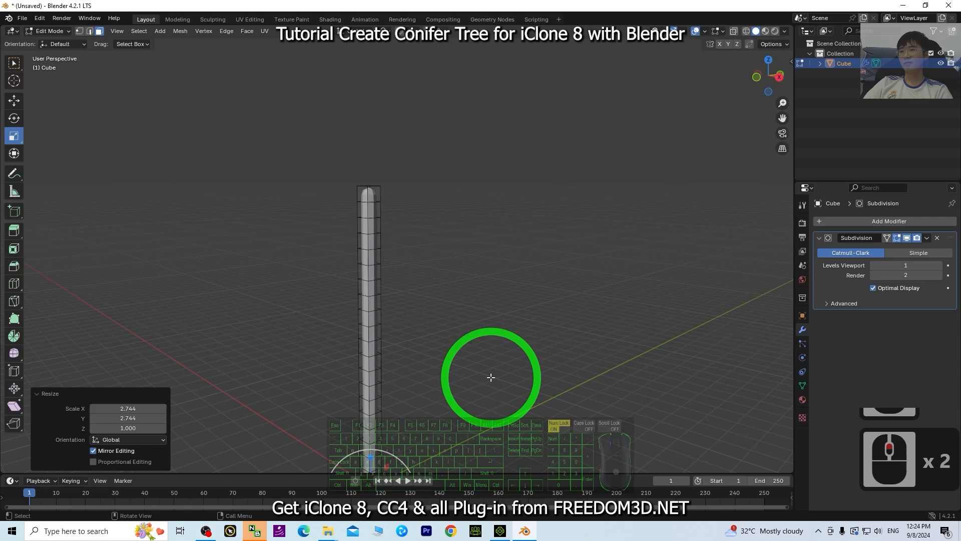
middle_click_drag(512, 398, 391, 248)
left_click(362, 236)
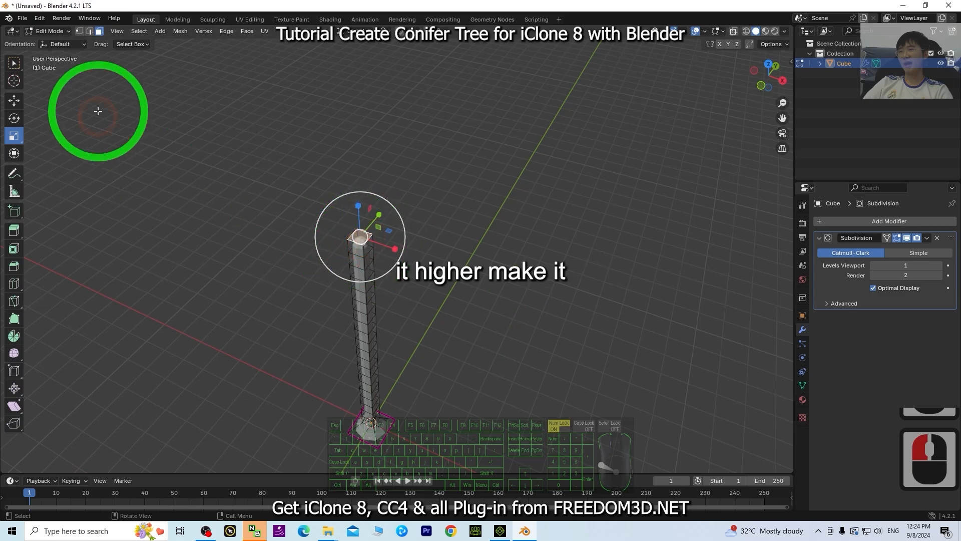
left_click(14, 101)
middle_click_drag(541, 326, 542, 419)
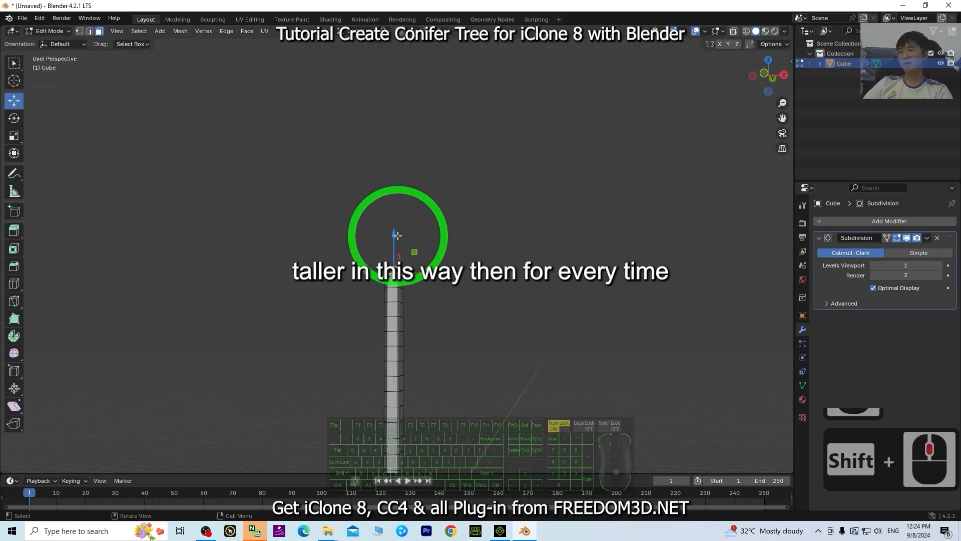
left_click_drag(398, 236, 401, 65)
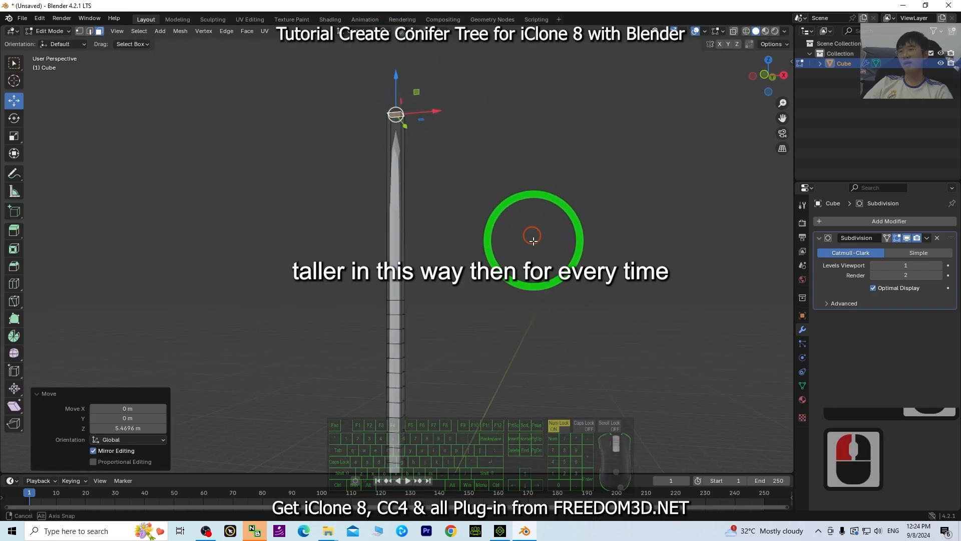
Add 12 evenly spaced horizontal loop cuts to the stretched upper section of the trunk
scroll(391, 211, "up", 3)
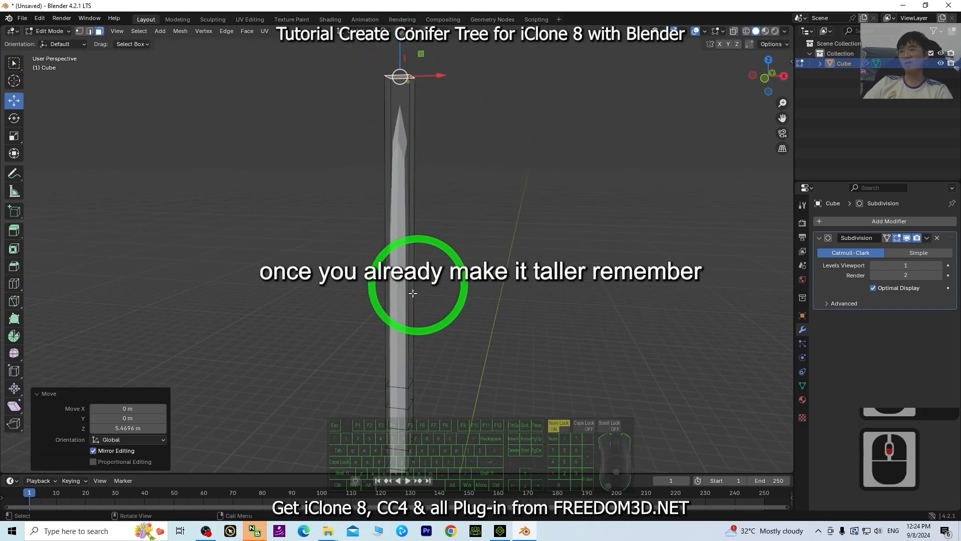
left_click(14, 284)
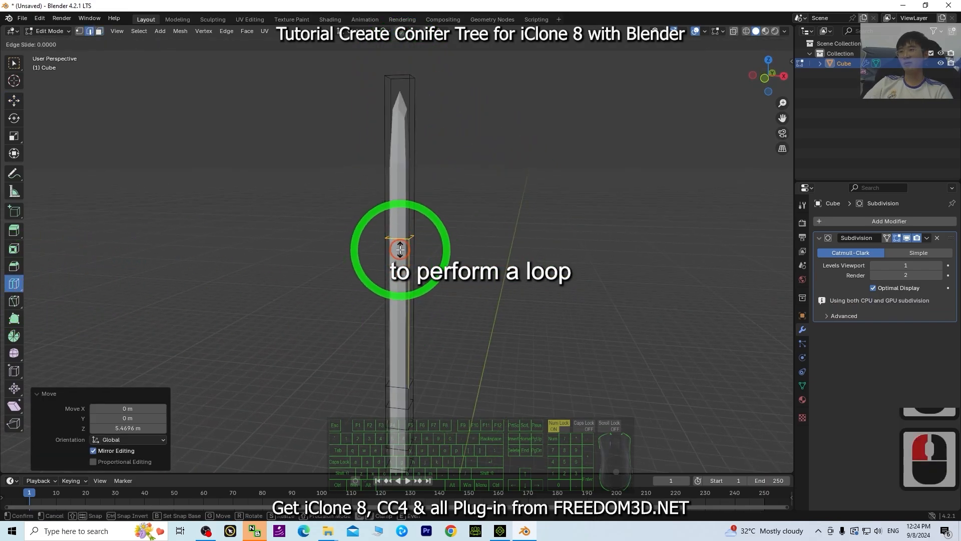
left_click(401, 252)
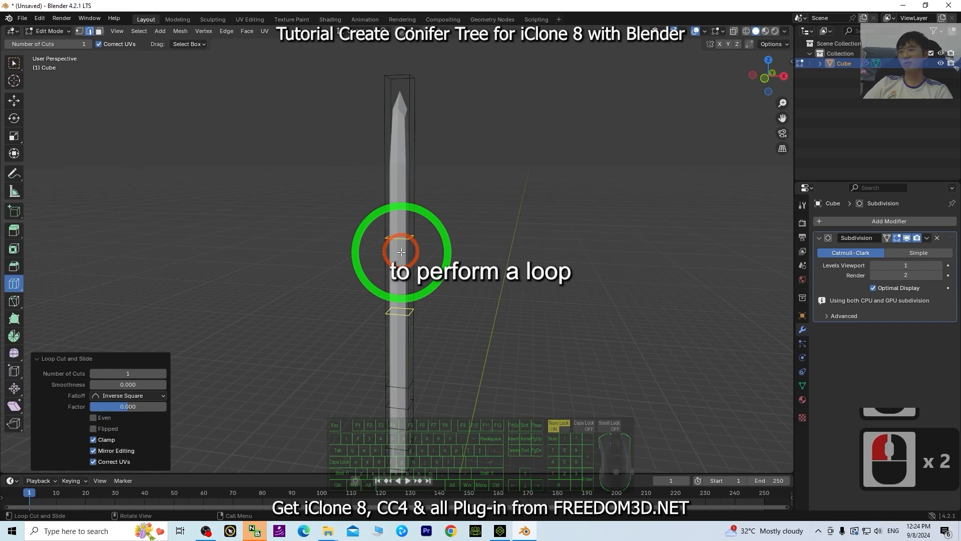
double_click(121, 373)
type("11")
key("Return")
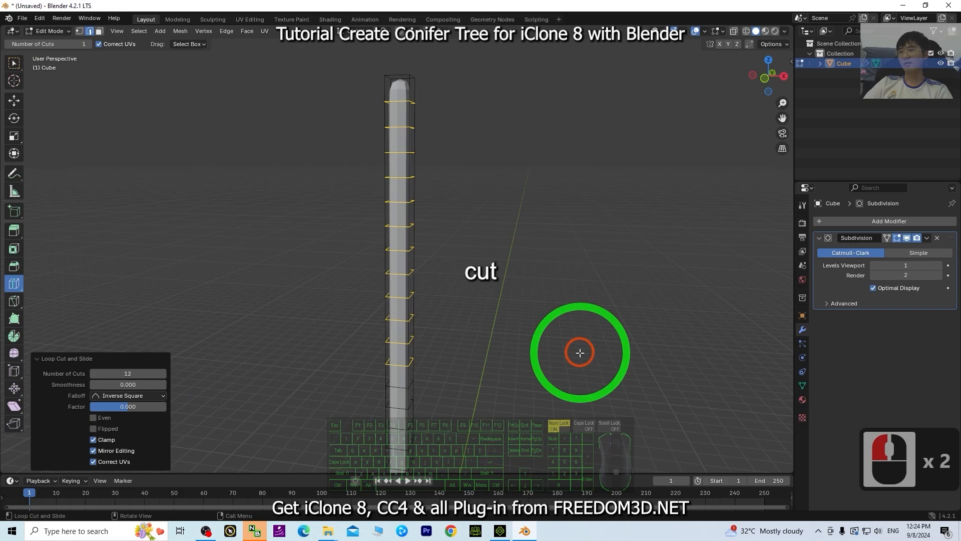
Return to the Select Box tool and switch the trunk from Edit Mode to Object Mode
scroll(504, 339, "down", 5)
scroll(523, 385, "up", 5)
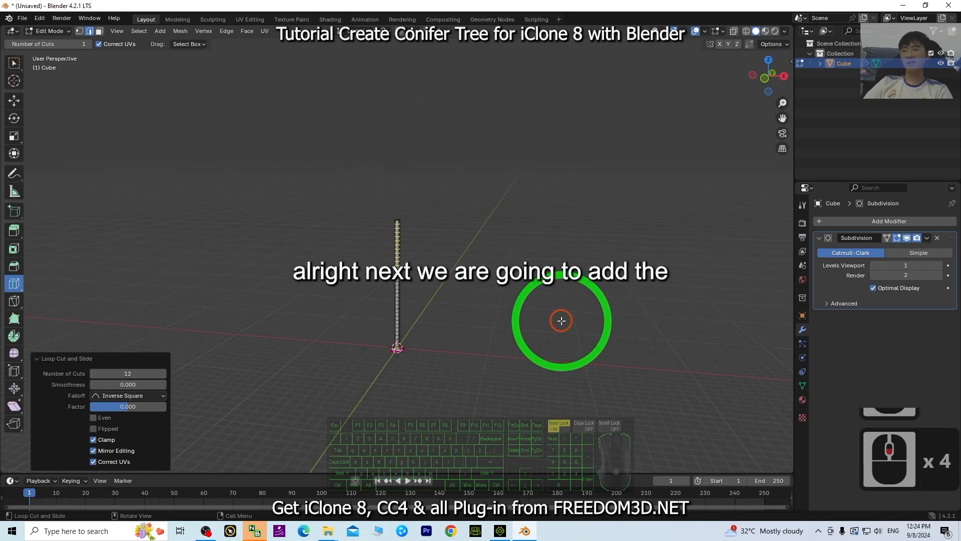
scroll(530, 345, "up", 2)
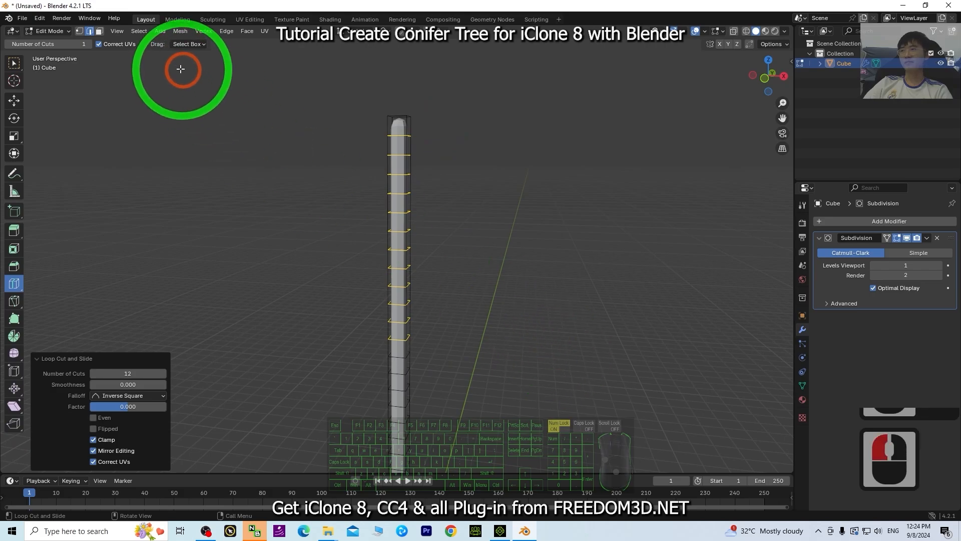
left_click(57, 32)
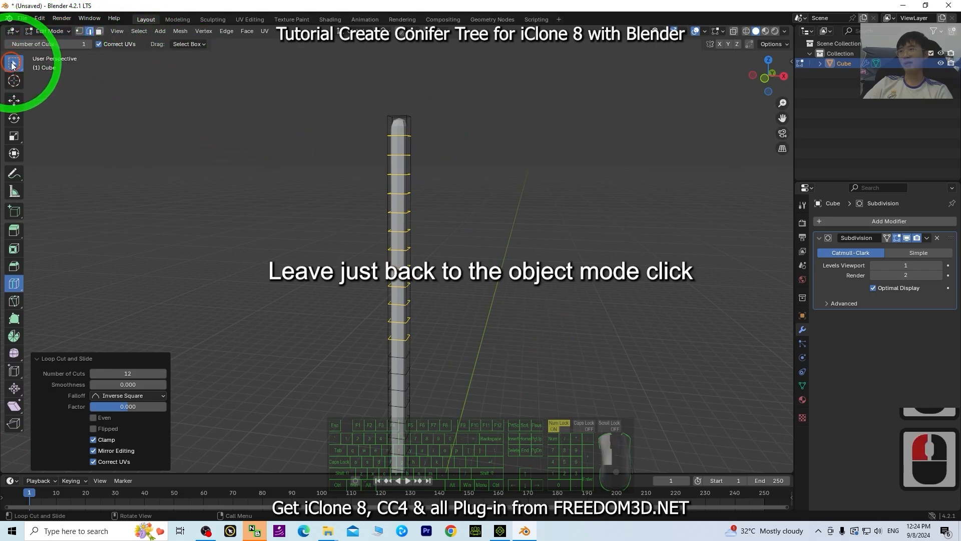
left_click(13, 63)
left_click(53, 31)
left_click(47, 42)
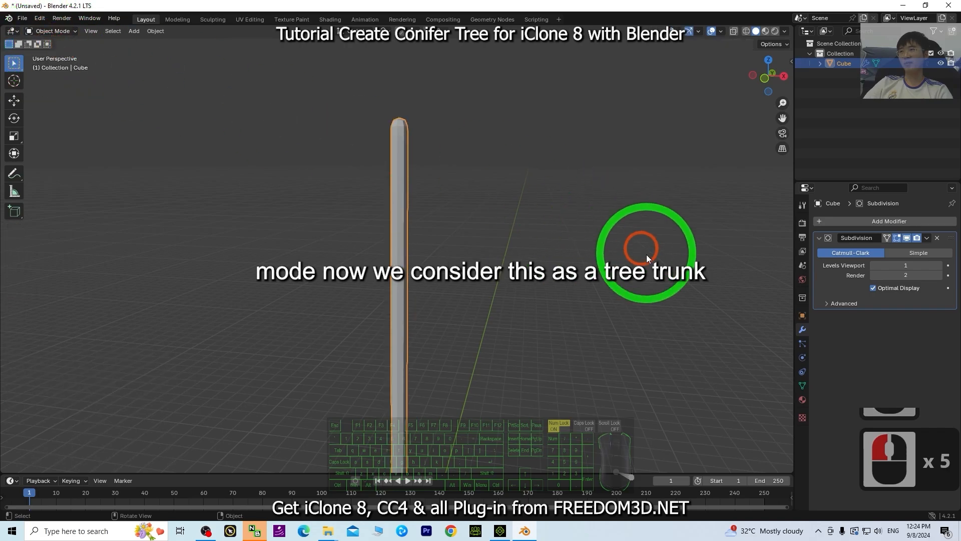
left_click(646, 254)
scroll(614, 317, "down", 5)
scroll(458, 343, "up", 5)
left_click(379, 303)
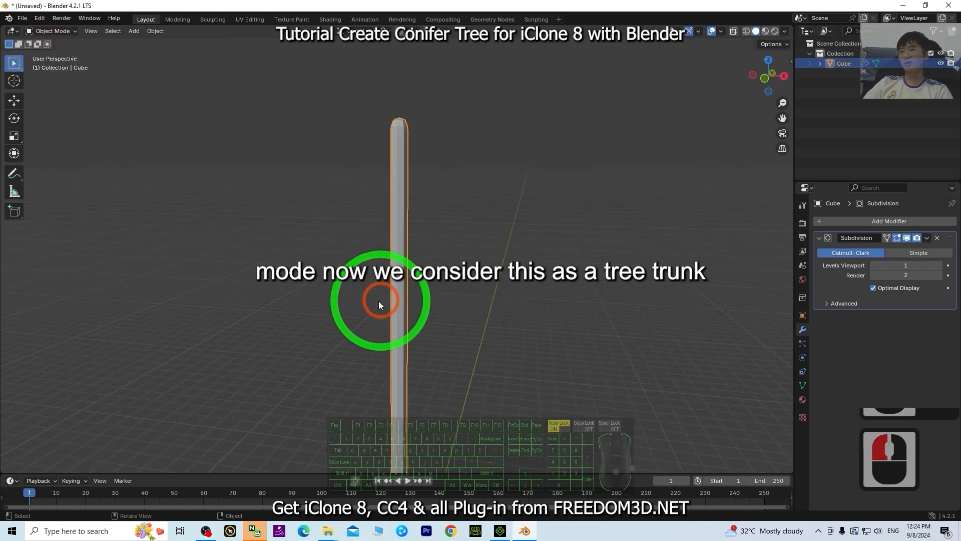
Switch the viewport to Material Preview shading with the whole trunk in view
scroll(500, 359, "down", 2)
mouse_move(509, 356)
middle_mouse_down()
mouse_move(535, 300)
mouse_move(493, 329)
mouse_move(461, 290)
middle_mouse_up()
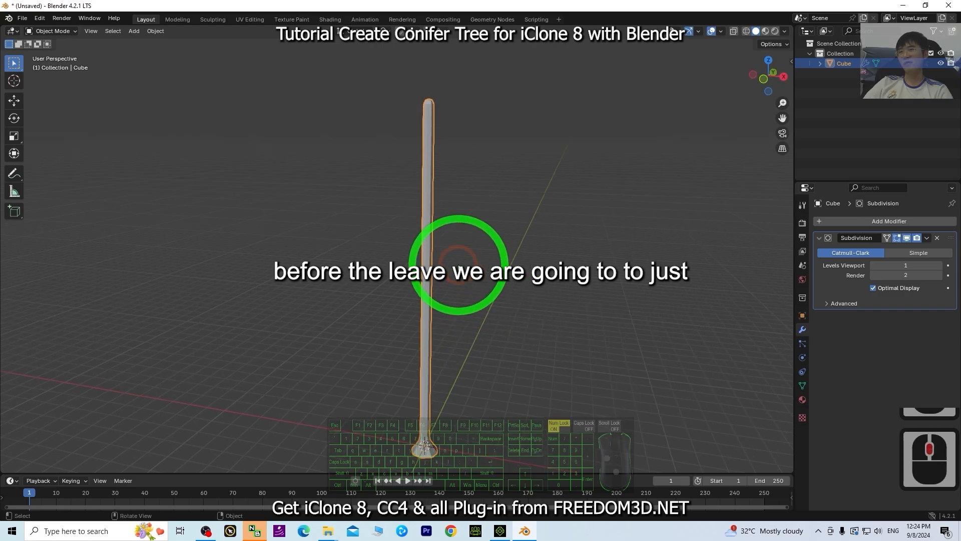
left_click(765, 32)
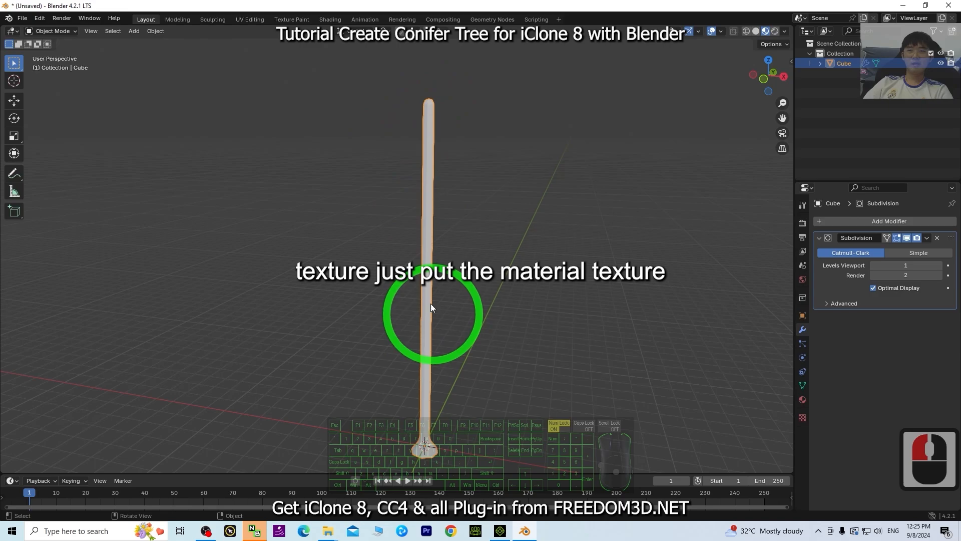
scroll(553, 225, "up", 5)
scroll(497, 208, "down", 8)
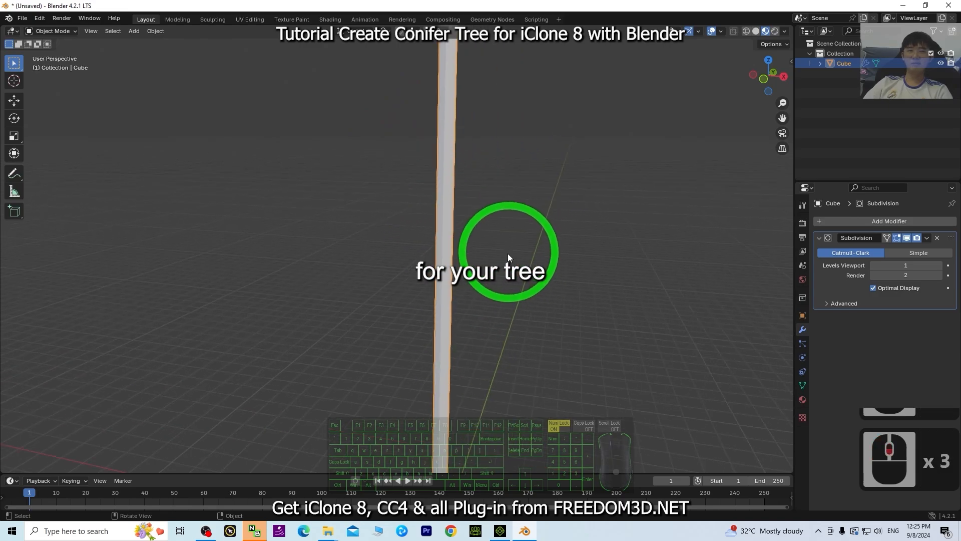
middle_click_drag(530, 374, 391, 369, "shift")
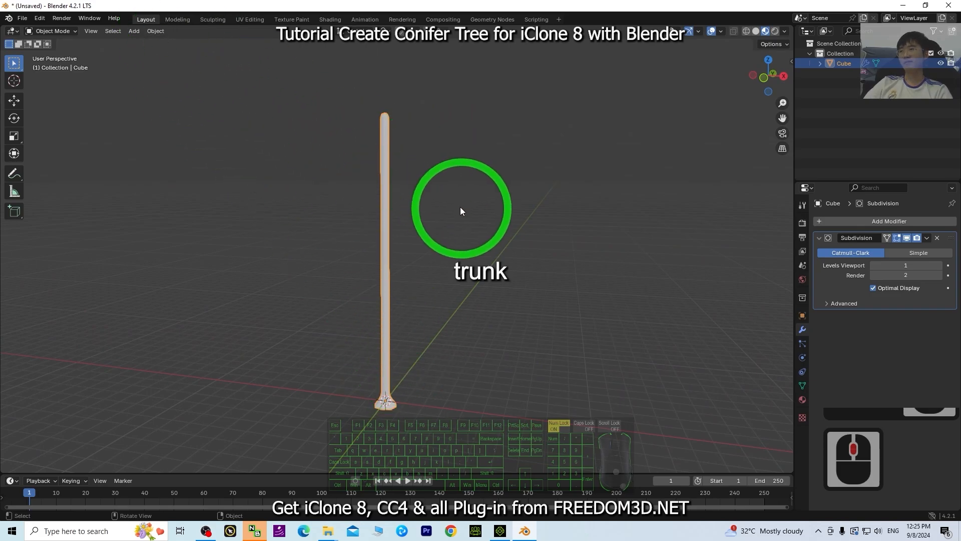
Open the UV Editing workspace and activate the Select Box tool in its 3D viewport
left_click(250, 19)
scroll(601, 206, "down", 3)
middle_click_drag(664, 149, 632, 258, "shift")
left_click(582, 197)
left_click(415, 63)
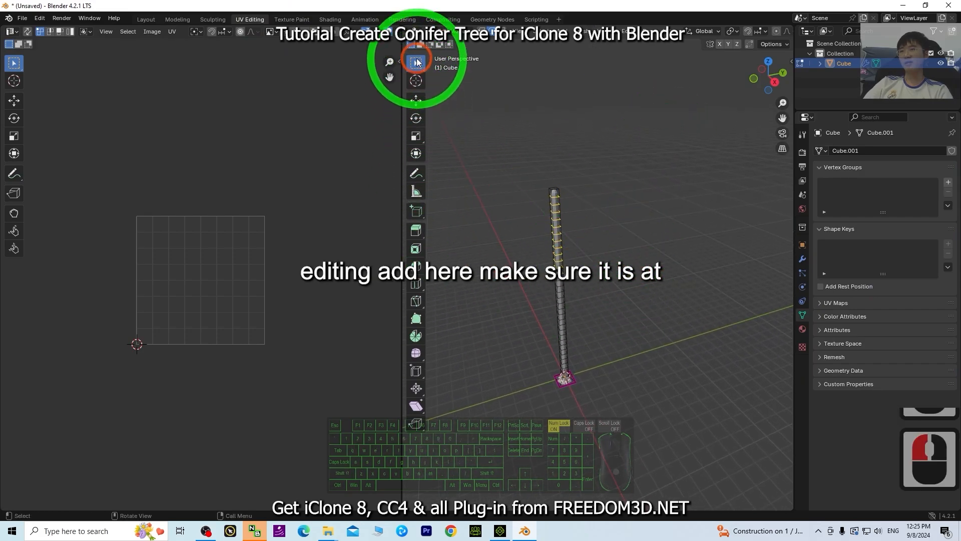
Select the whole trunk mesh and create a new material for it
left_click(667, 253)
scroll(645, 292, "up", 2)
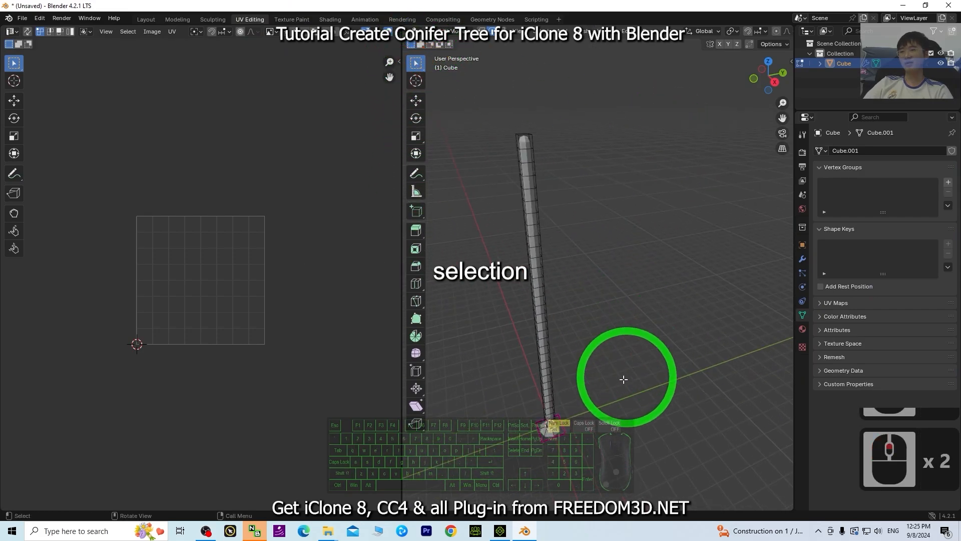
middle_click_drag(620, 399, 633, 389)
left_click(647, 303)
key("a")
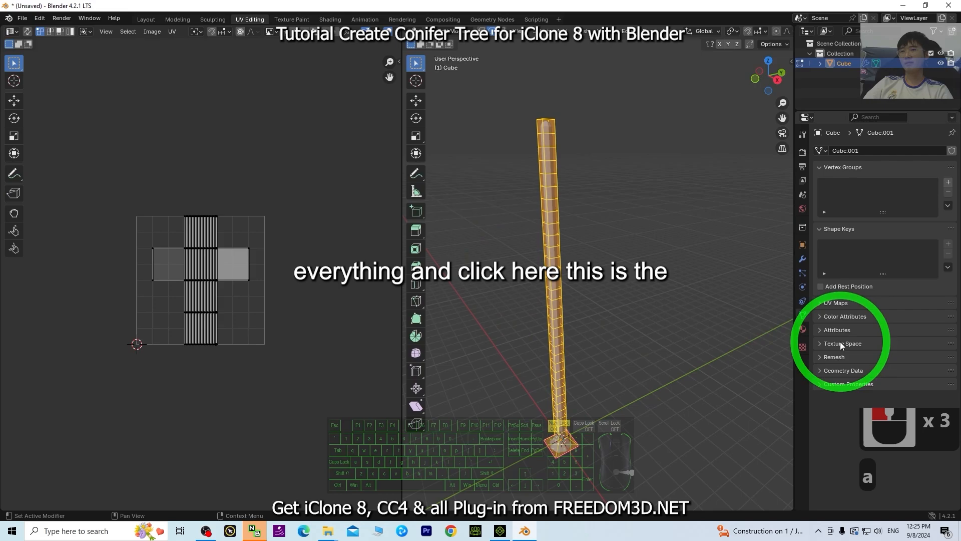
left_click(803, 329)
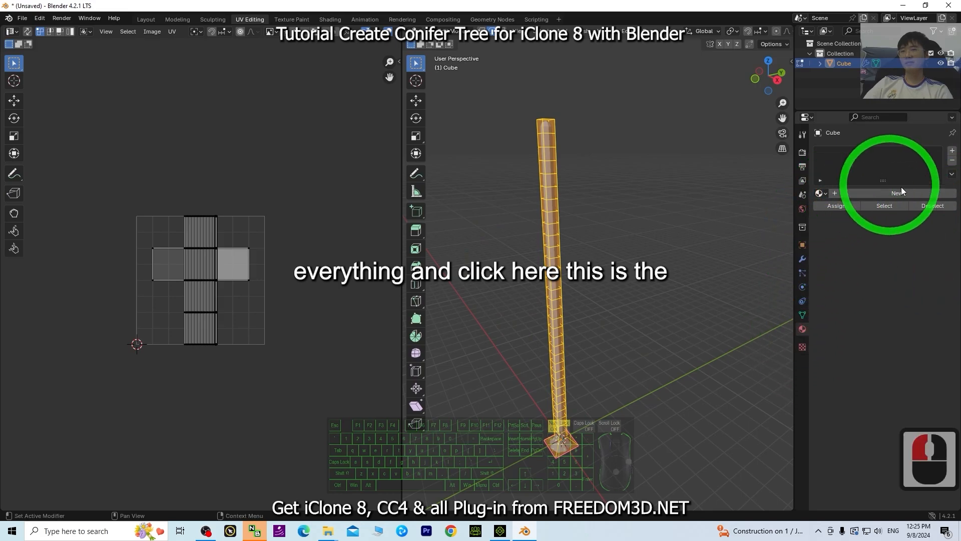
left_click(840, 193)
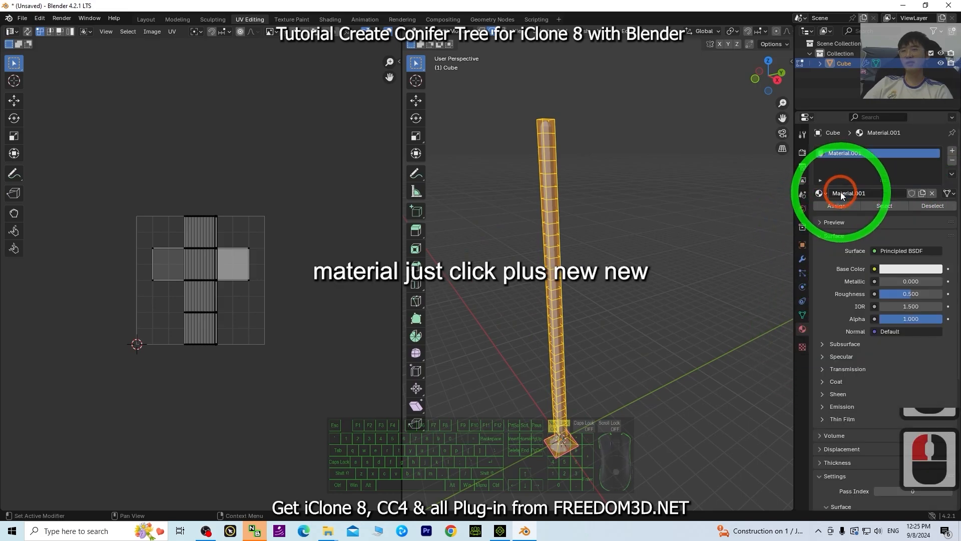
Set the material's Base Color to an Image Texture using tree trunk.jpg from the Desktop folder
left_click(875, 270)
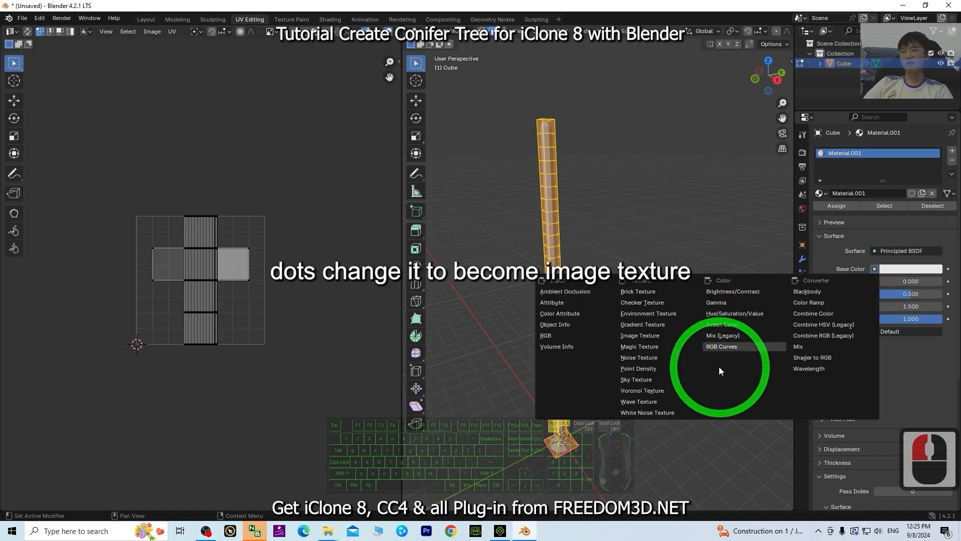
left_click(640, 335)
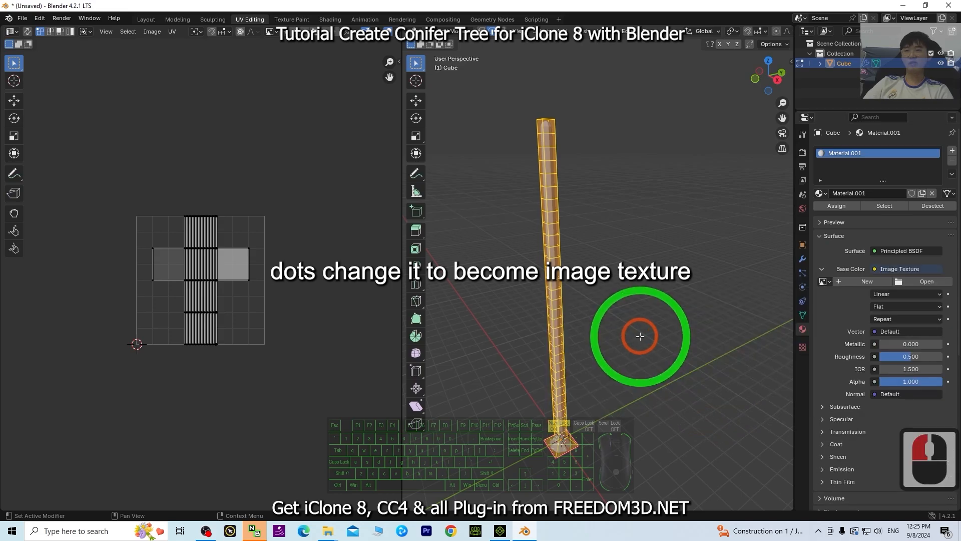
left_click(922, 282)
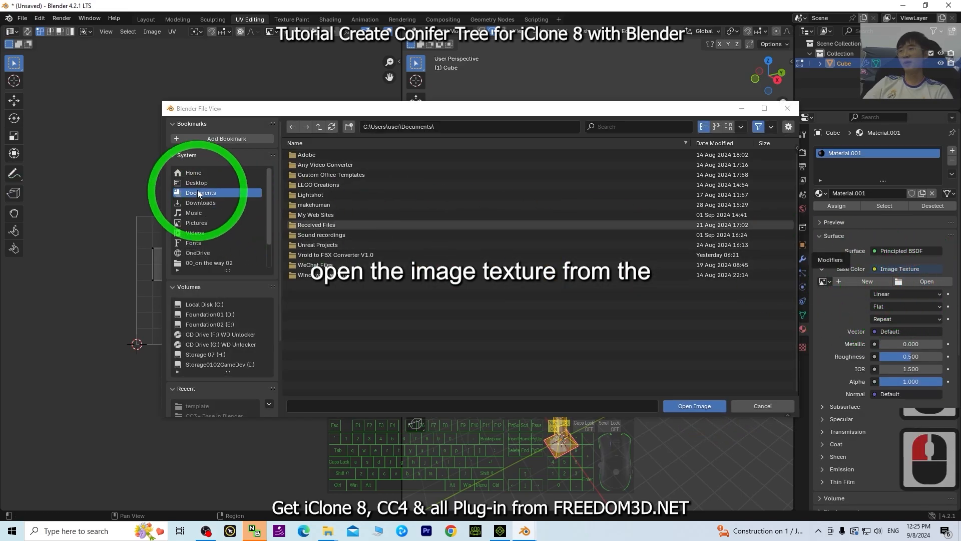
left_click(193, 182)
left_click(316, 158)
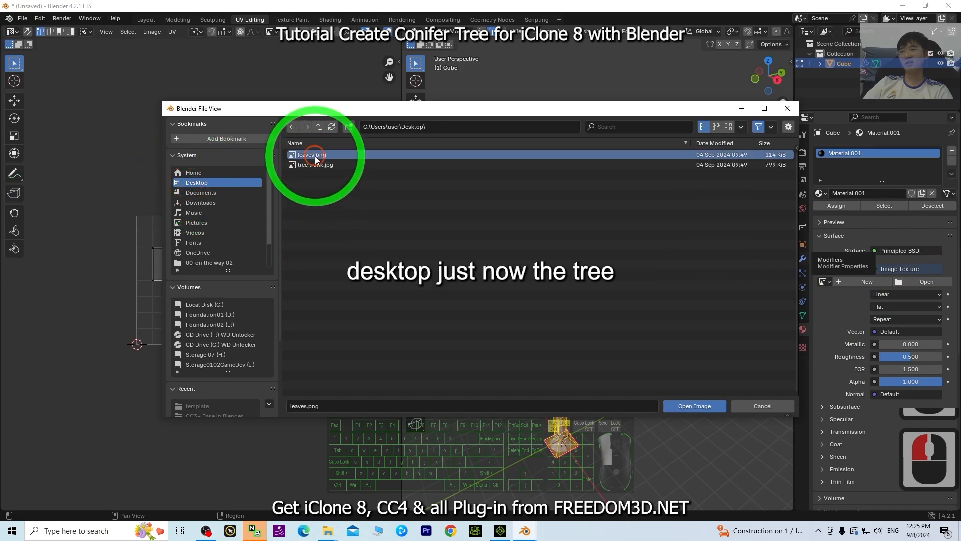
left_click(315, 166)
double_click(314, 166)
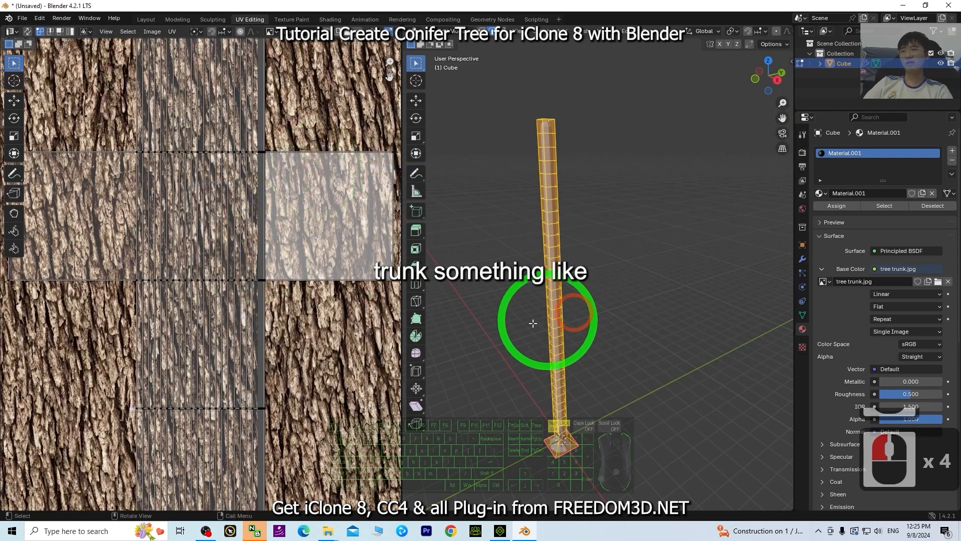
Switch the 3D viewport to Material Preview shading by temporarily widening it, keeping the full bark image in view in the UV editor
scroll(566, 328, "down", 2)
scroll(566, 328, "up", 3)
middle_click_drag(593, 407, 613, 398)
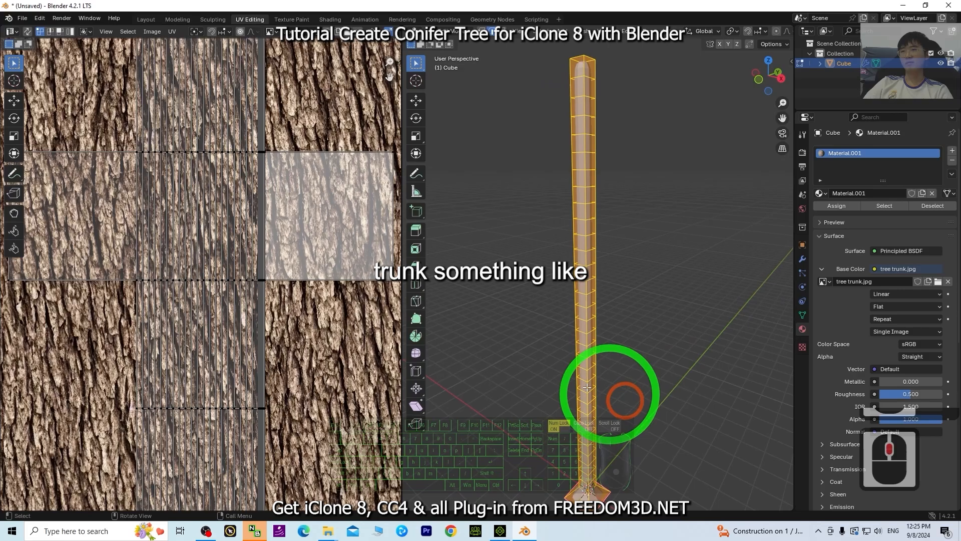
scroll(253, 343, "down", 4)
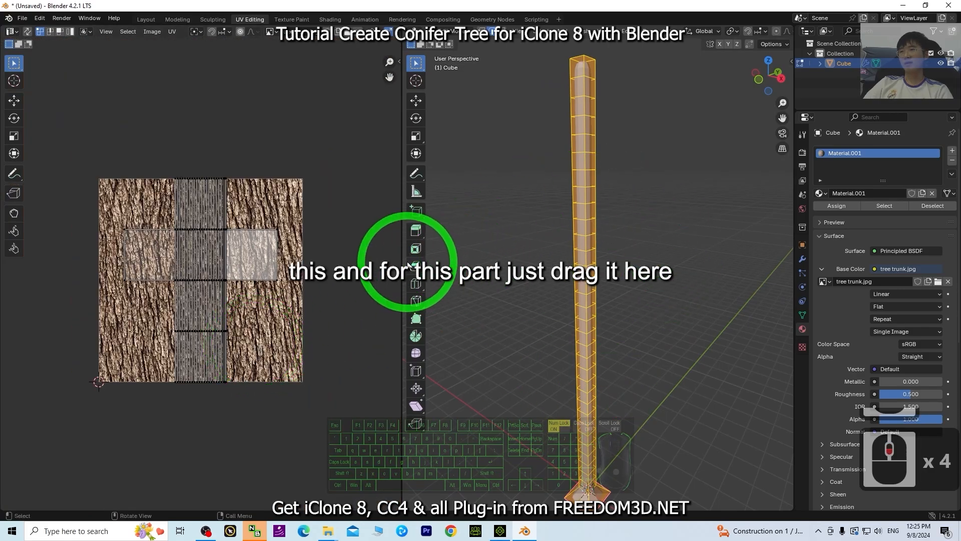
left_click_drag(402, 259, 253, 262)
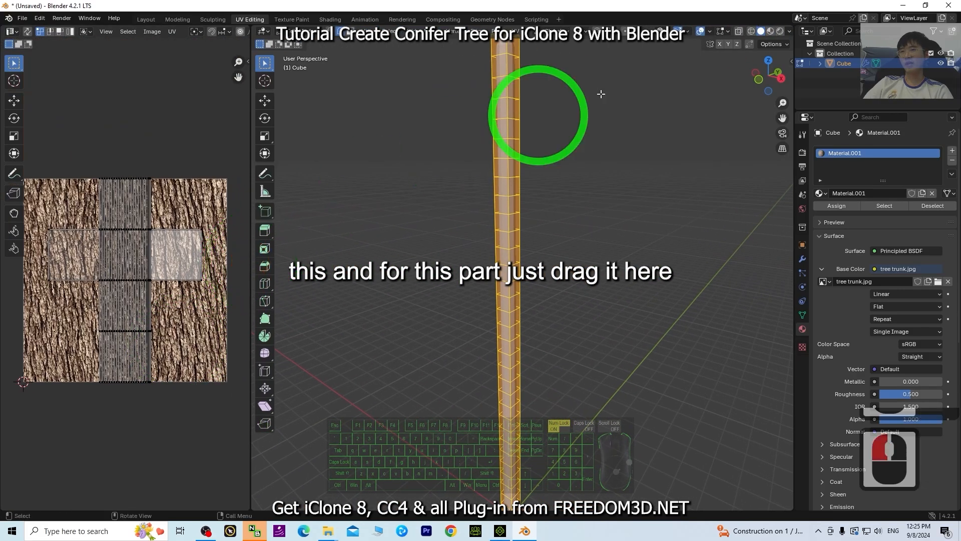
left_click(772, 31)
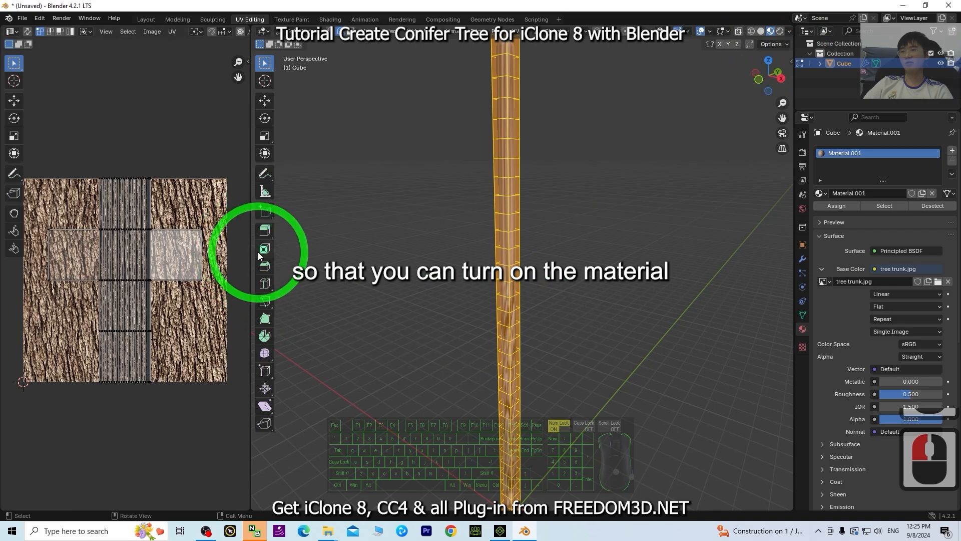
left_click_drag(252, 249, 388, 310)
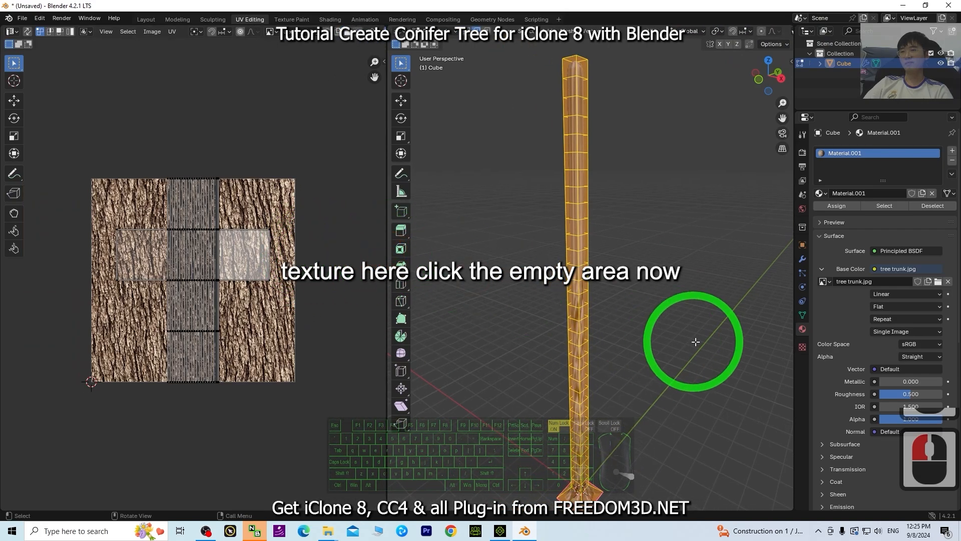
Check the stretched bark on the trunk, and unwrap the entire mesh with Smart UV Project using the existing dialog settings
left_click(676, 340)
scroll(583, 314, "up", 3)
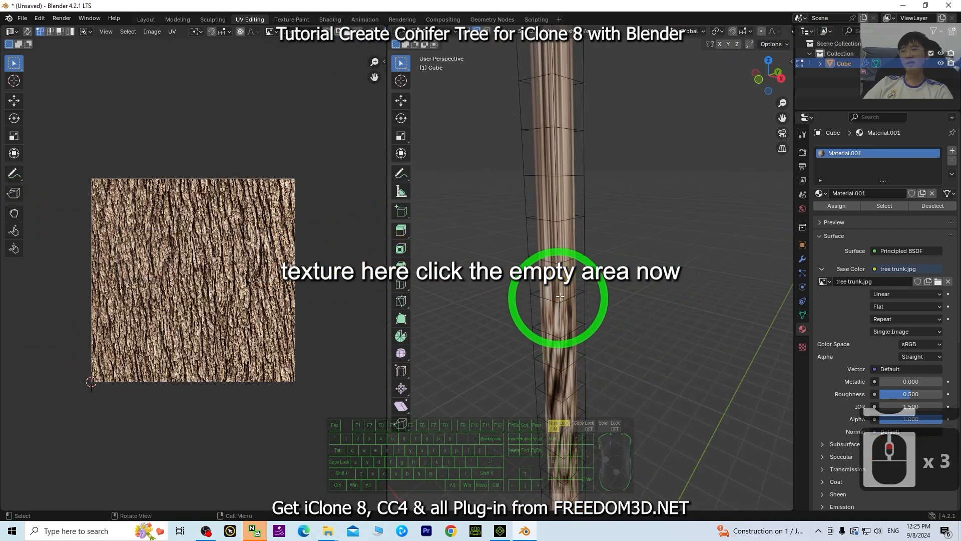
left_click(691, 353)
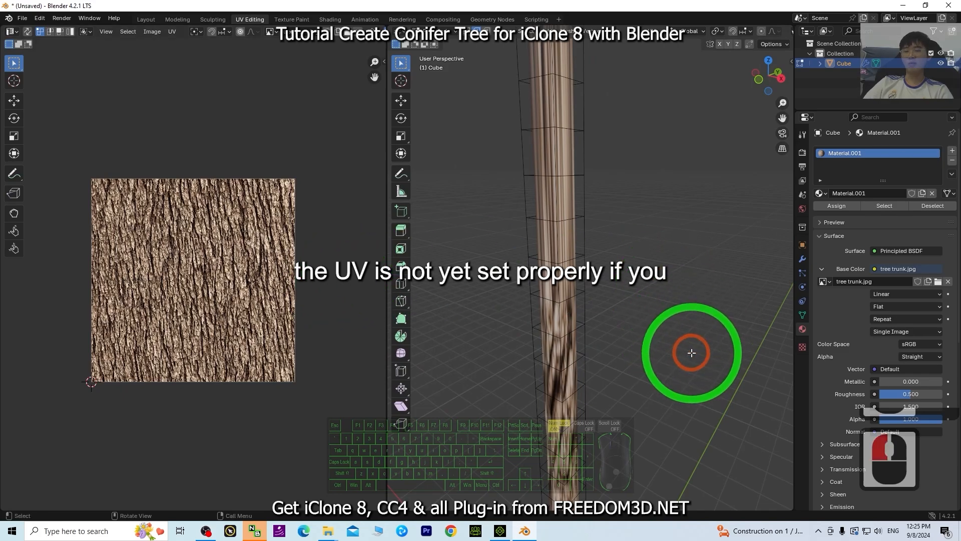
key("a")
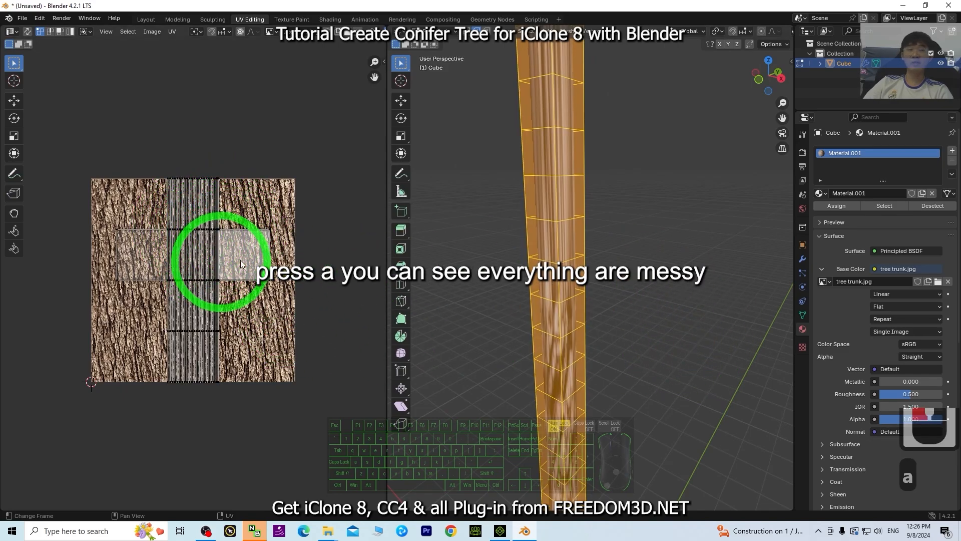
scroll(650, 272, "down", 5)
scroll(654, 350, "down", 2)
left_click(665, 317)
key("a")
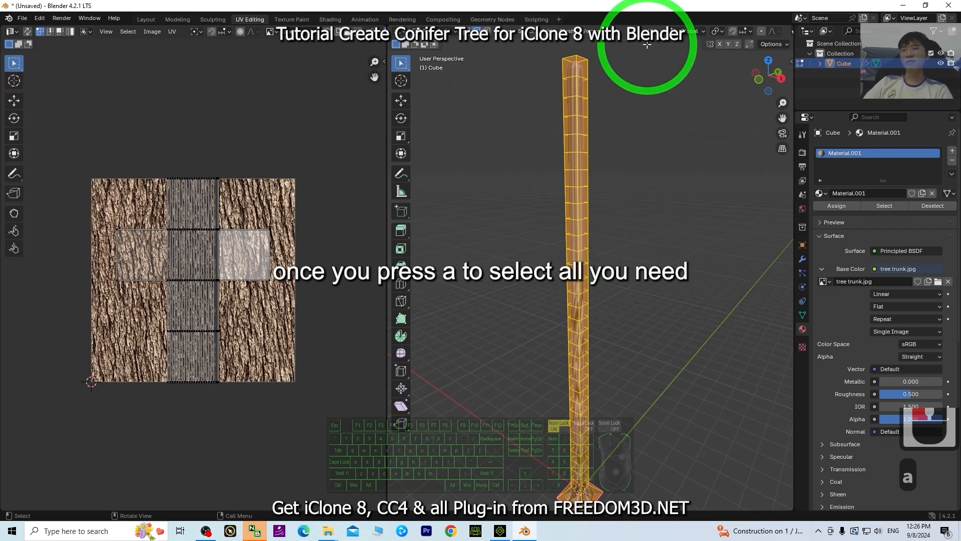
left_click(653, 30)
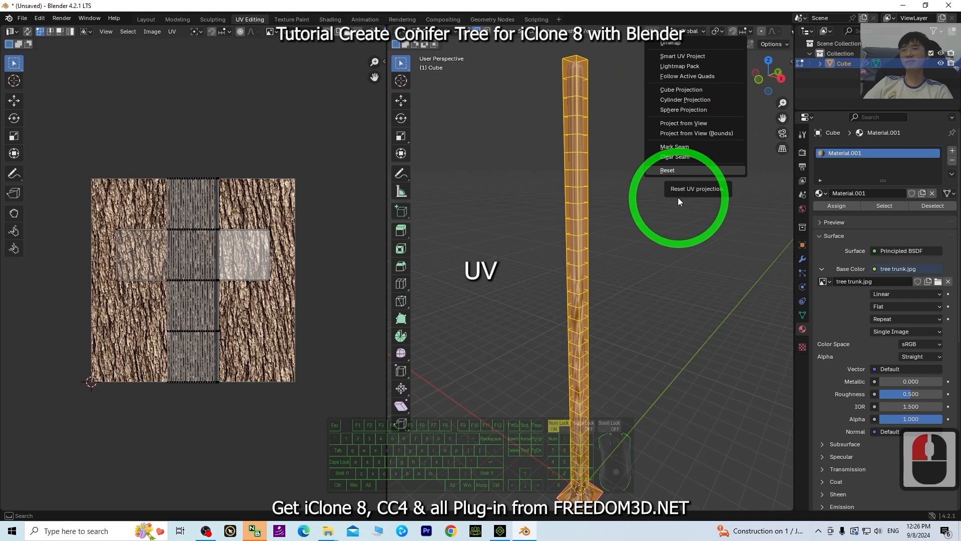
left_click(689, 54)
left_click(671, 150)
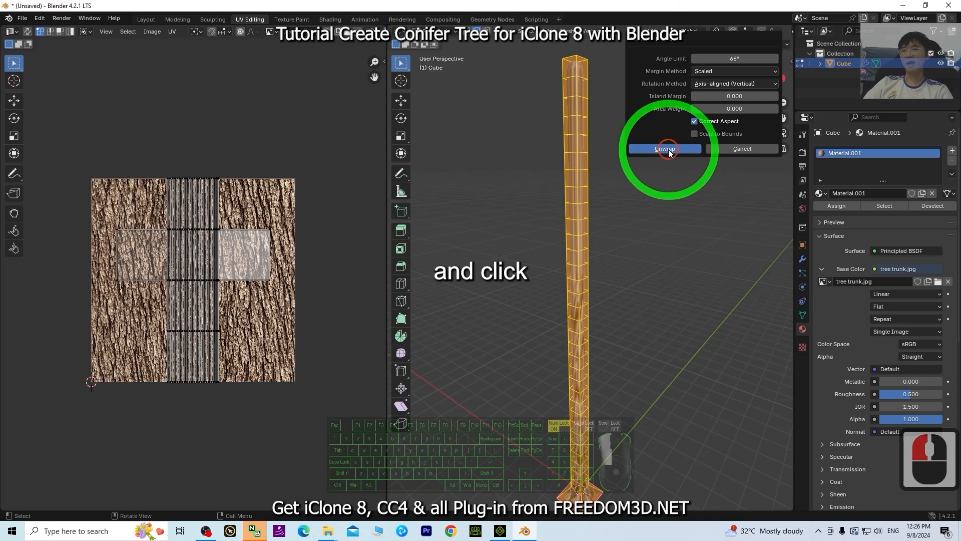
Clear the selection and inspect the bark texture along the unwrapped trunk from several angles and distances
left_click(668, 286)
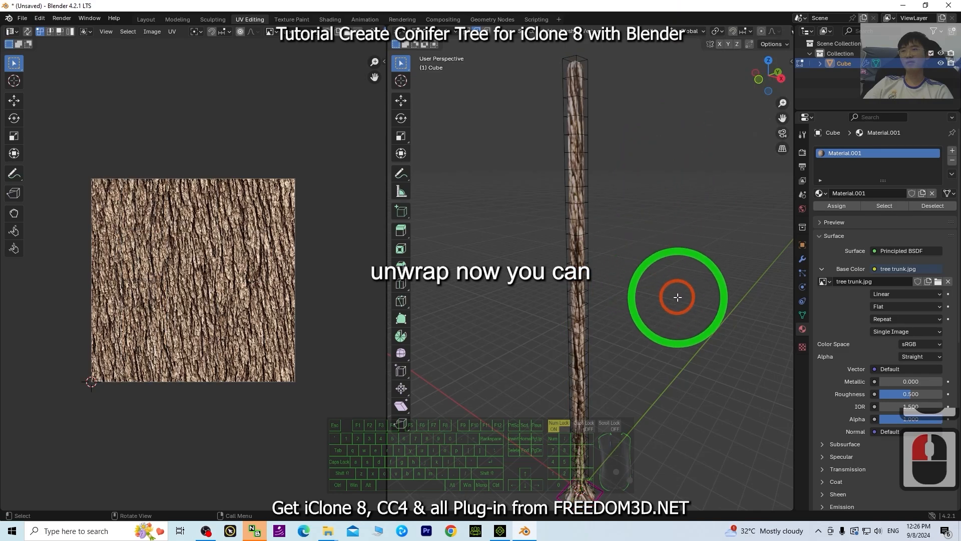
scroll(568, 260, "up", 3)
middle_click_drag(562, 163, 725, 269)
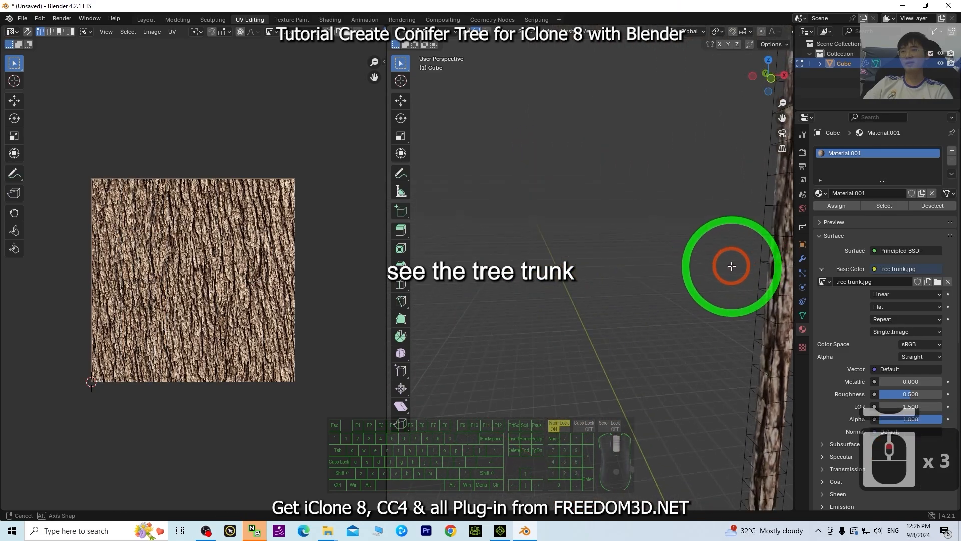
scroll(721, 300, "down", 3)
middle_click_drag(730, 331, 577, 284, "shift")
middle_click_drag(577, 284, 627, 297)
scroll(670, 261, "up", 3)
scroll(651, 195, "down", 3)
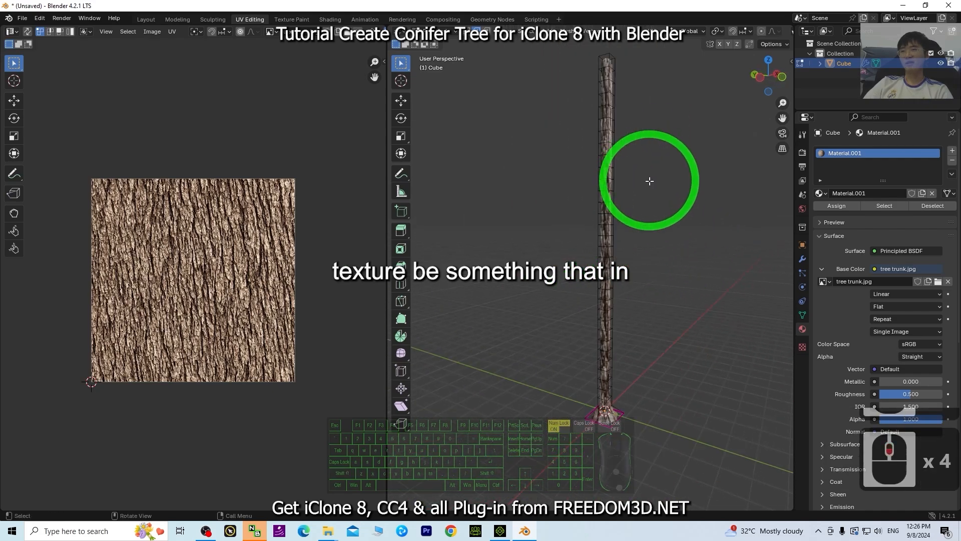
middle_click_drag(647, 180, 605, 243)
Select the whole trunk mesh and all its UV islands to examine their layout over the bark image
key("a")
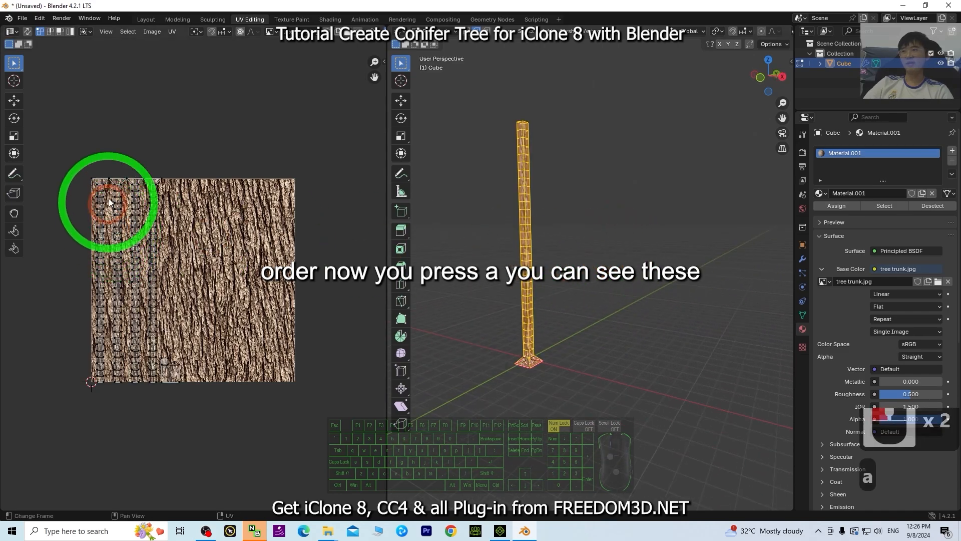
left_click_drag(245, 152, 43, 429)
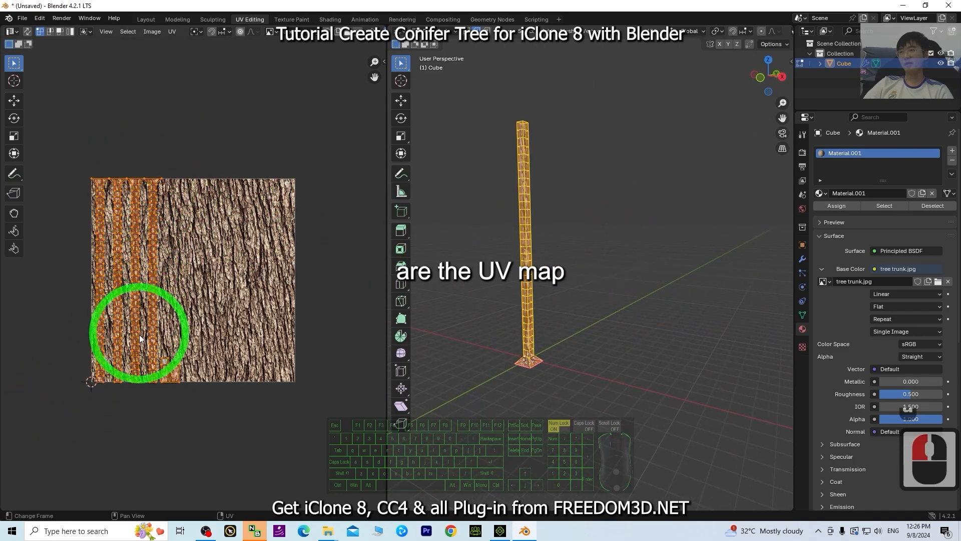
scroll(180, 341, "up", 3)
scroll(186, 336, "down", 1)
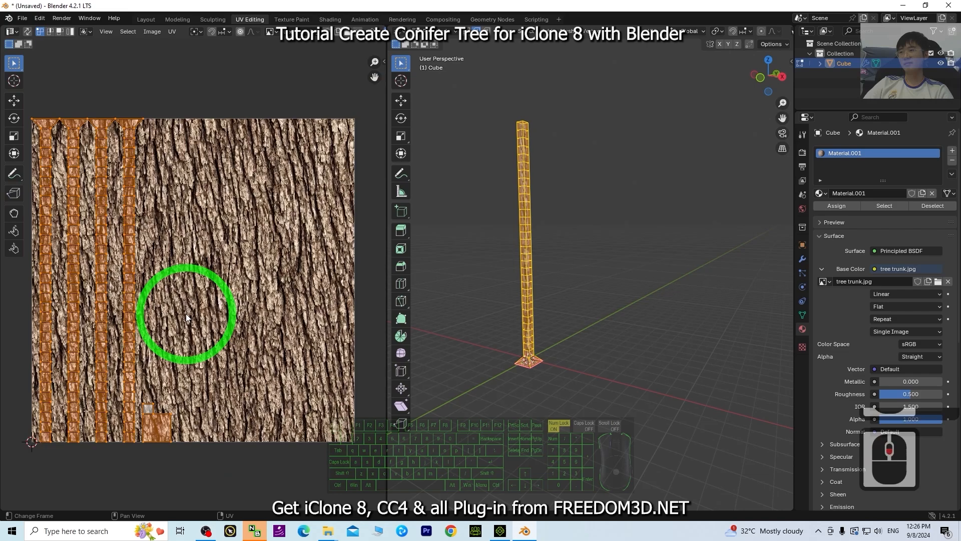
Deselect the mesh and inspect the textured trunk up close in the Layout workspace with the object deselected
middle_click_drag(615, 260, 666, 265)
left_click(652, 227)
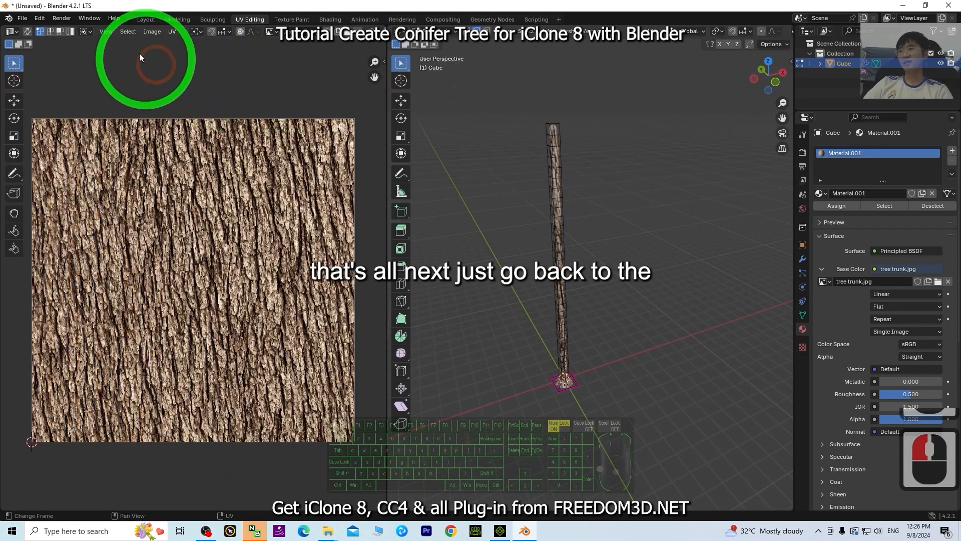
left_click(146, 19)
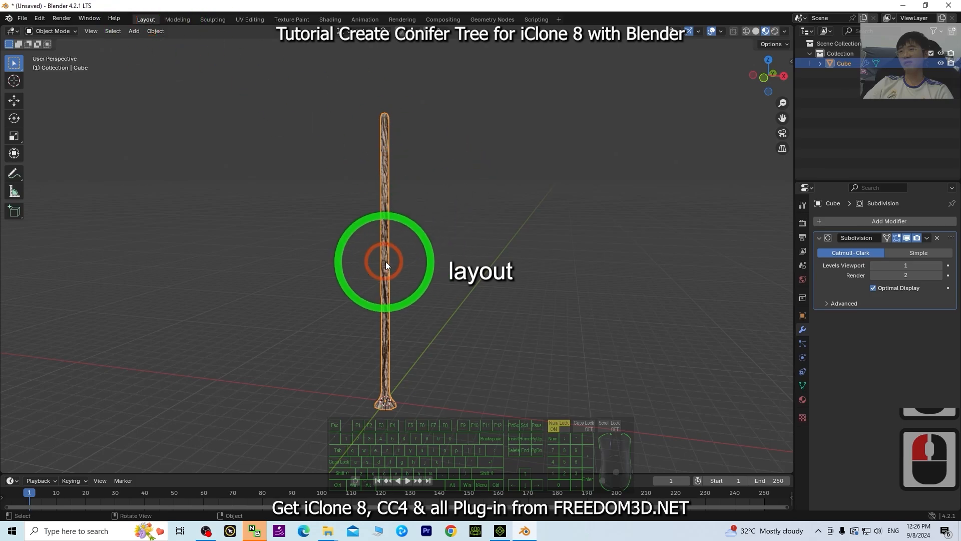
scroll(481, 314, "up", 3)
middle_click_drag(459, 346, 328, 202)
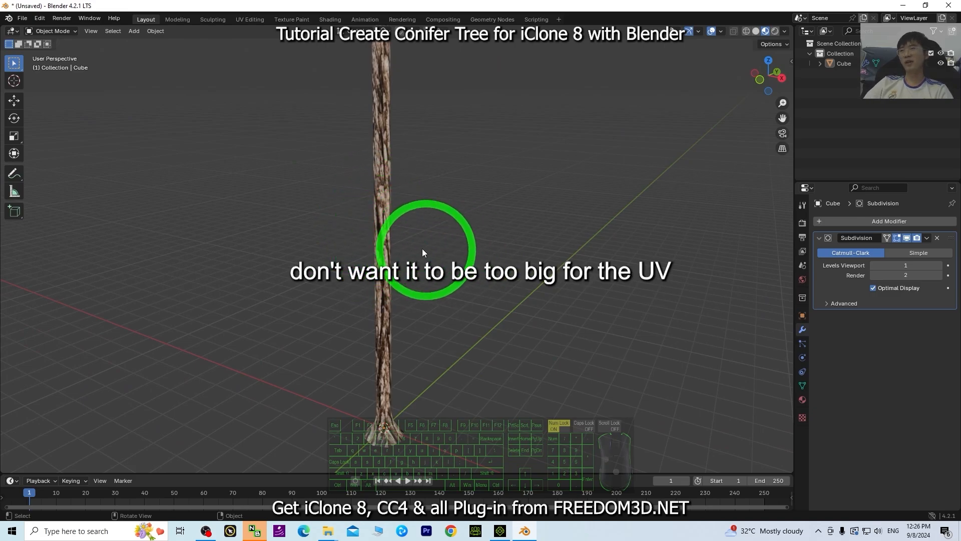
Return to the UV Editing workspace, select all the trunk's UV islands and scale them up to about twice their size
left_click(249, 19)
left_click(627, 268)
left_click(627, 267)
key("a")
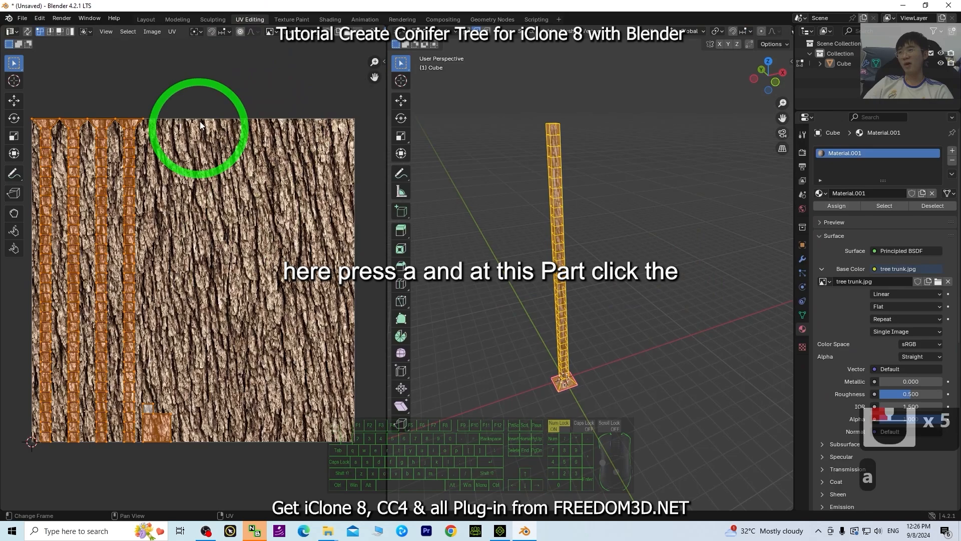
left_click(239, 200)
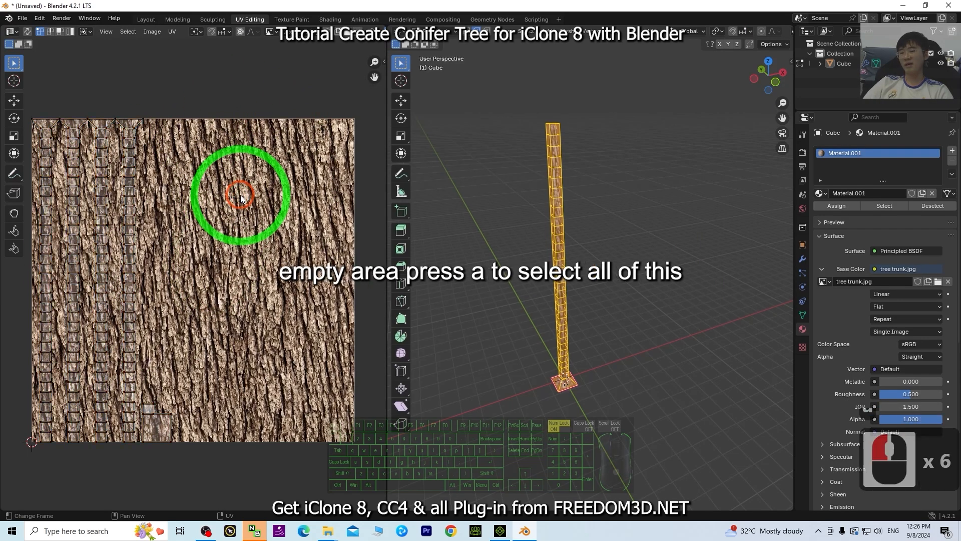
key("a")
scroll(249, 301, "down", 3)
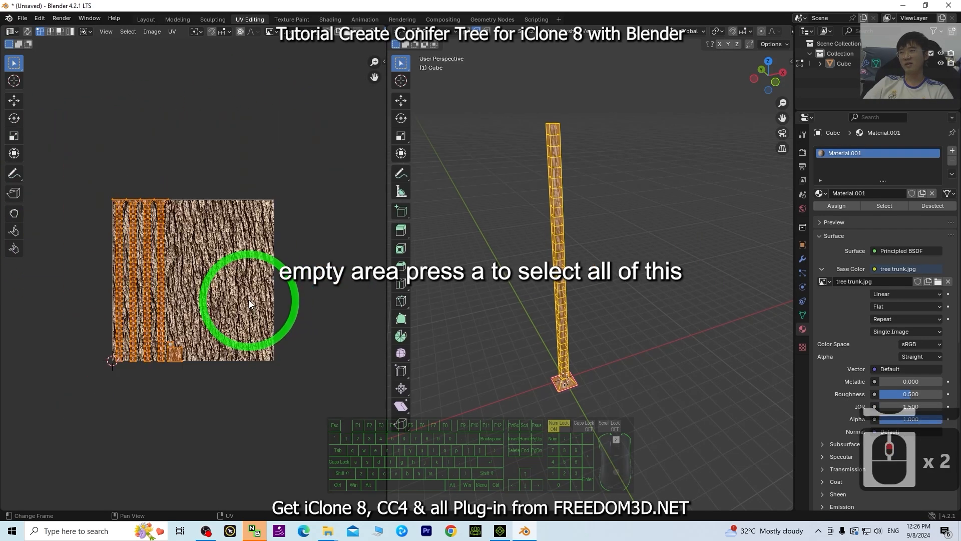
key("s")
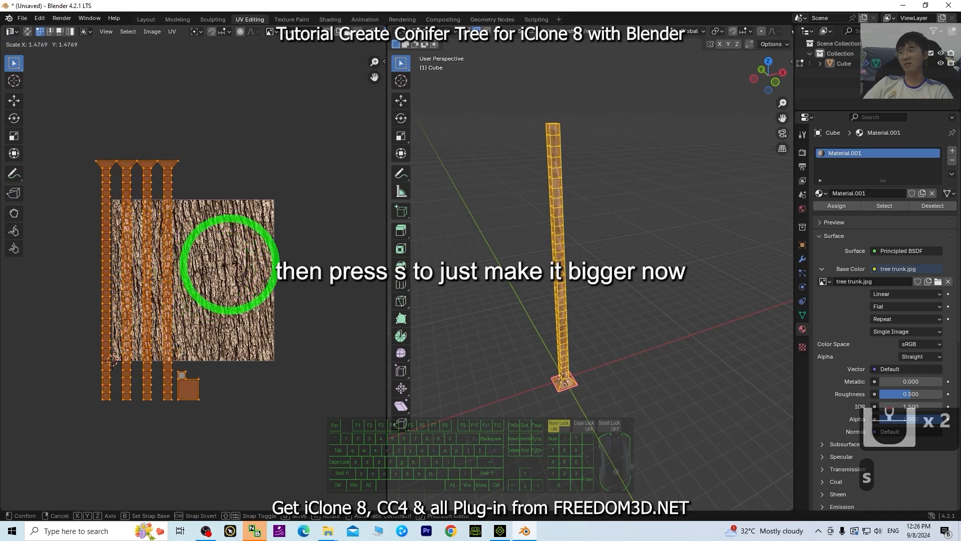
left_click(261, 253)
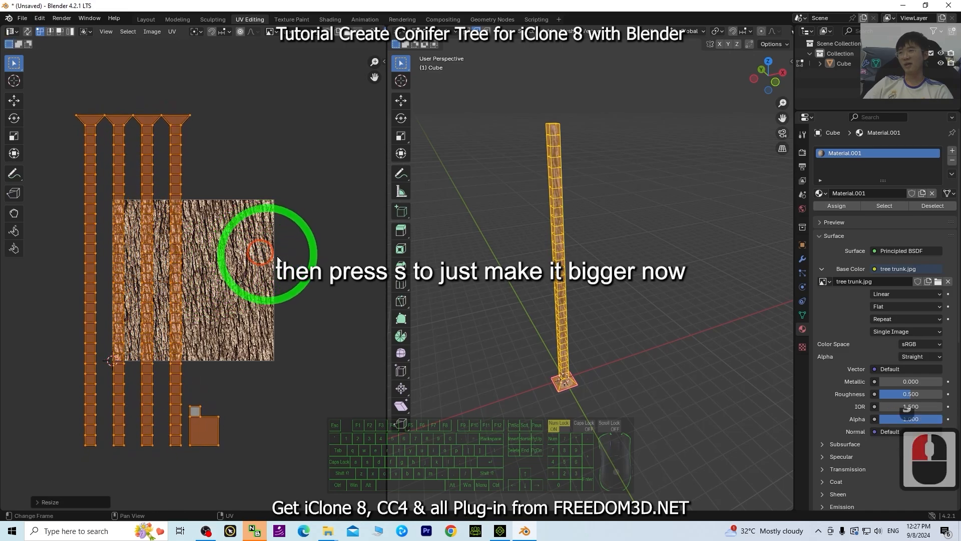
Inspect the finer bark texture on the trunk and clear the mesh selection
scroll(594, 283, "up", 3)
scroll(595, 284, "up", 2)
middle_click_drag(597, 357, 656, 275)
scroll(657, 331, "down", 3)
left_click(656, 274)
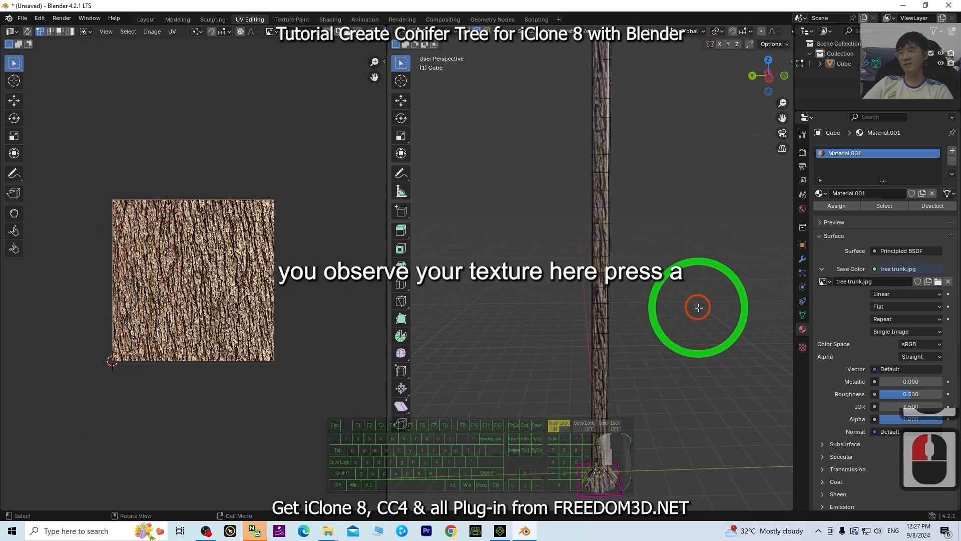
Select the whole trunk mesh and all its UV islands, and scale the islands up to about 1.5 times their size
key("a")
left_click(282, 265)
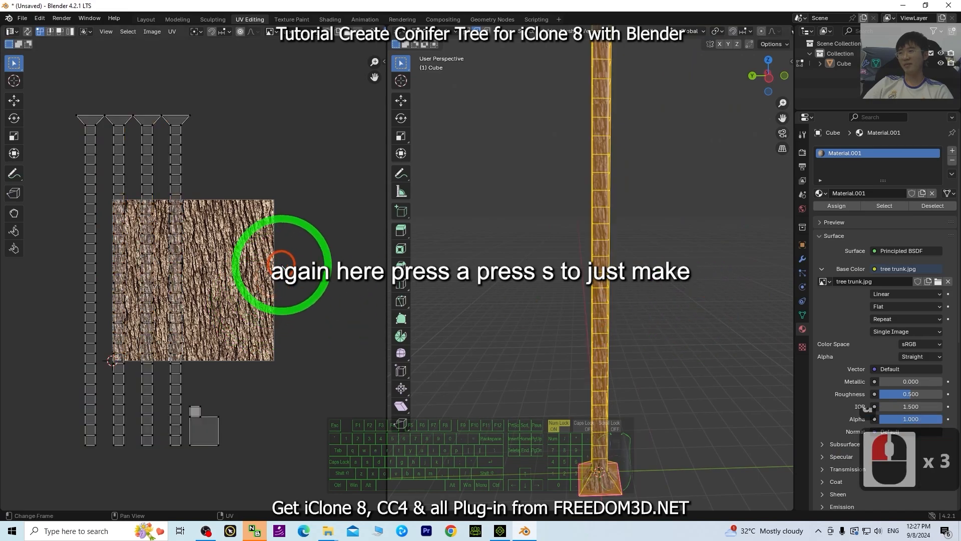
key("a")
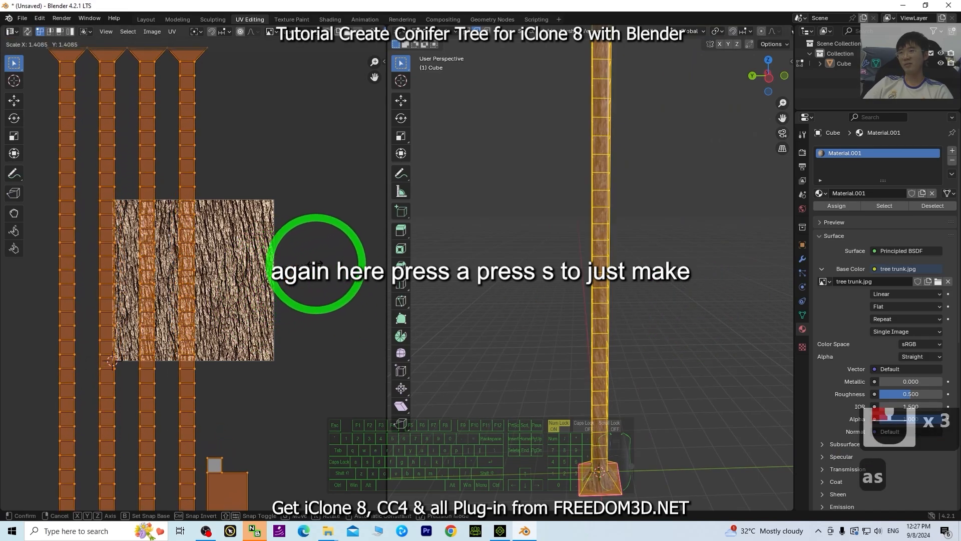
left_click(324, 258)
scroll(307, 271, "down", 3)
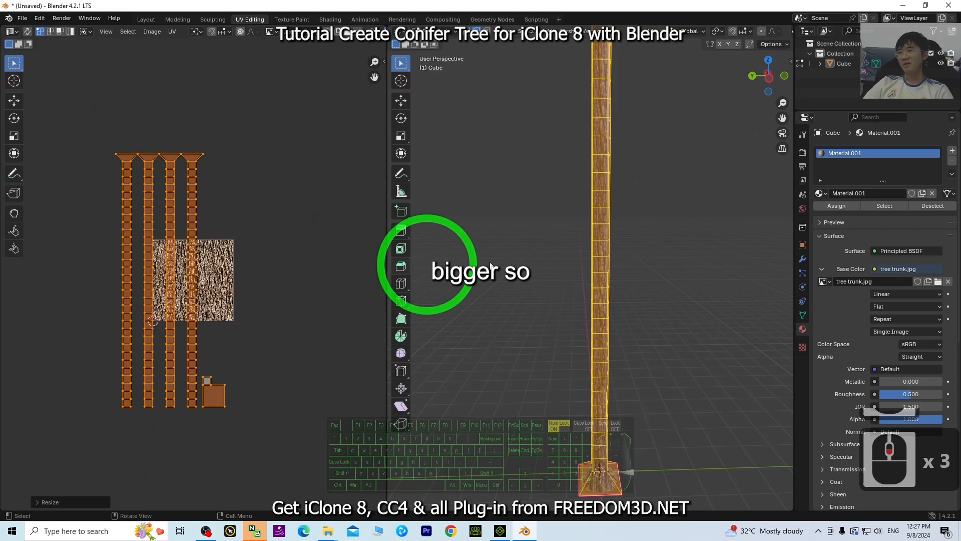
Clear the mesh selection and inspect the density of the bark texture along the trunk down to its flared base
scroll(753, 308, "up", 5)
left_click(753, 308)
middle_click_drag(734, 330, 684, 326)
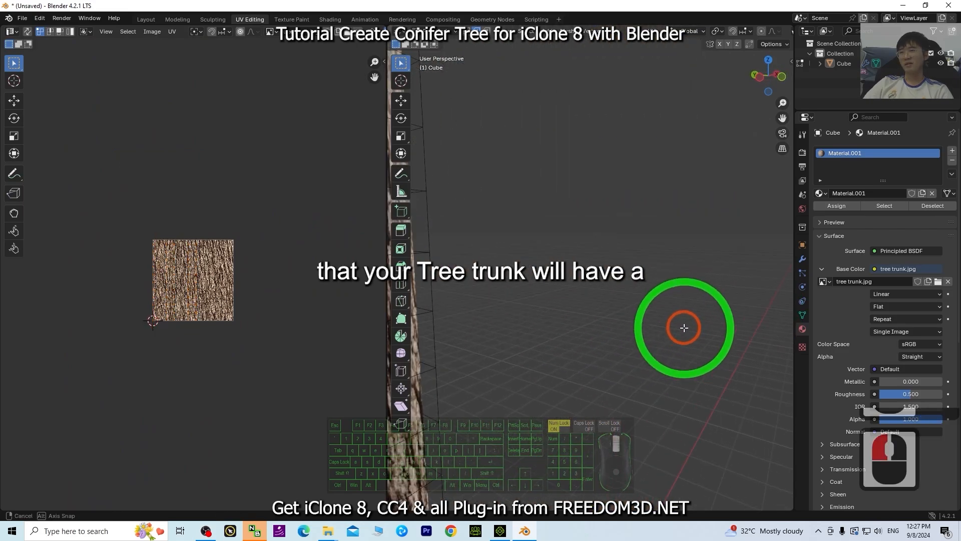
scroll(572, 337, "down", 3)
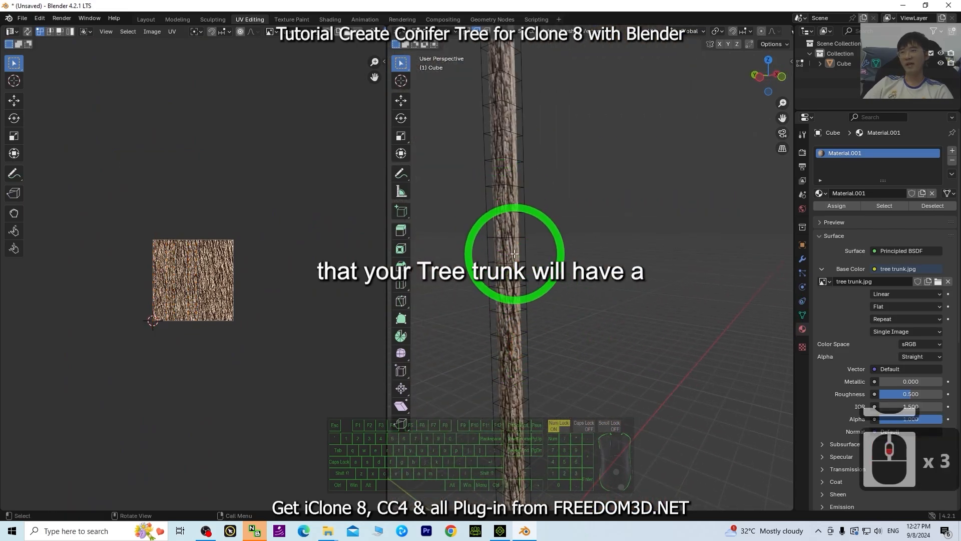
scroll(514, 270, "down", 4)
scroll(556, 313, "up", 5)
middle_click_drag(520, 341, 571, 211, "shift")
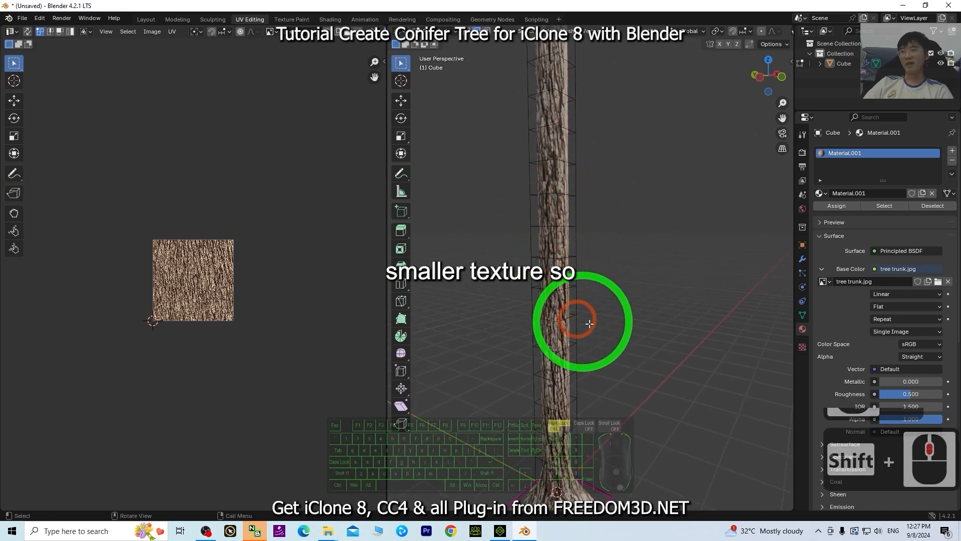
scroll(581, 350, "down", 2)
Reselect the whole trunk and all its UV islands, and enlarge the islands once more by nearly 1.5 times
key("a")
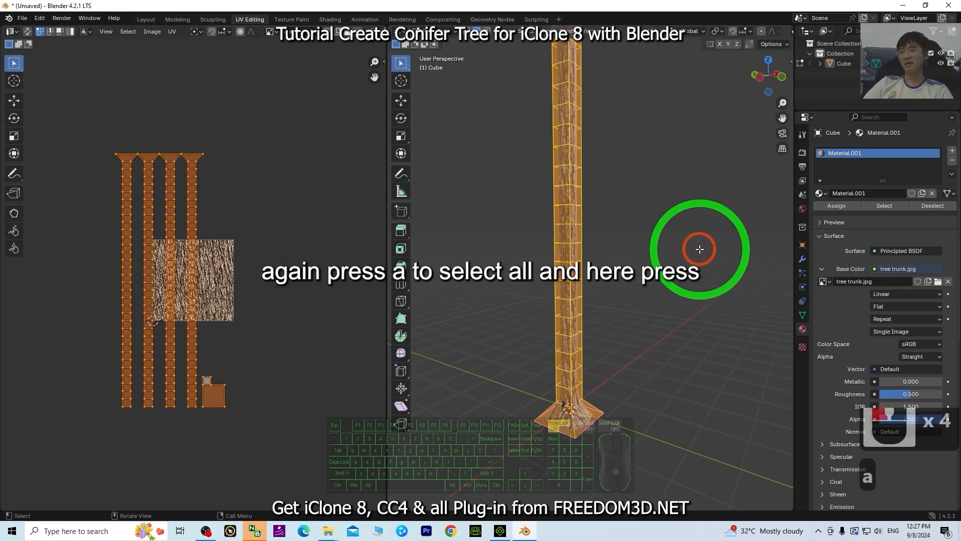
left_click(276, 293)
key("a")
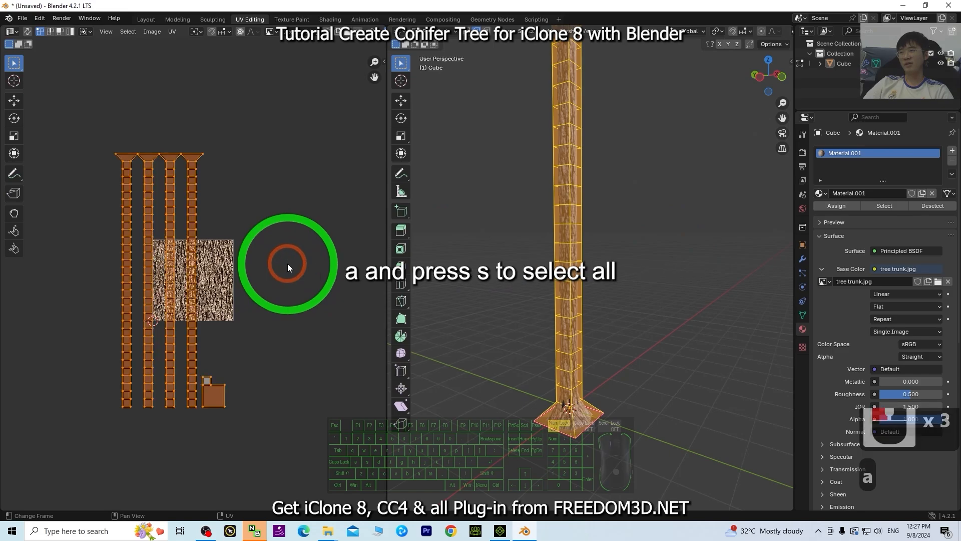
key("s")
left_click(340, 249)
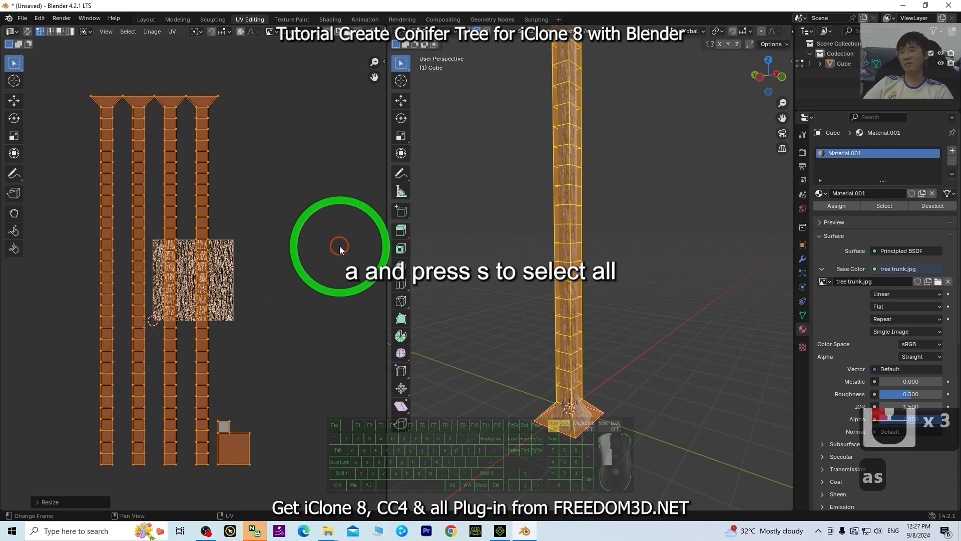
Return to the Layout workspace and examine the rescaled bark texture on the trunk, both up close and at full height
left_click(146, 20)
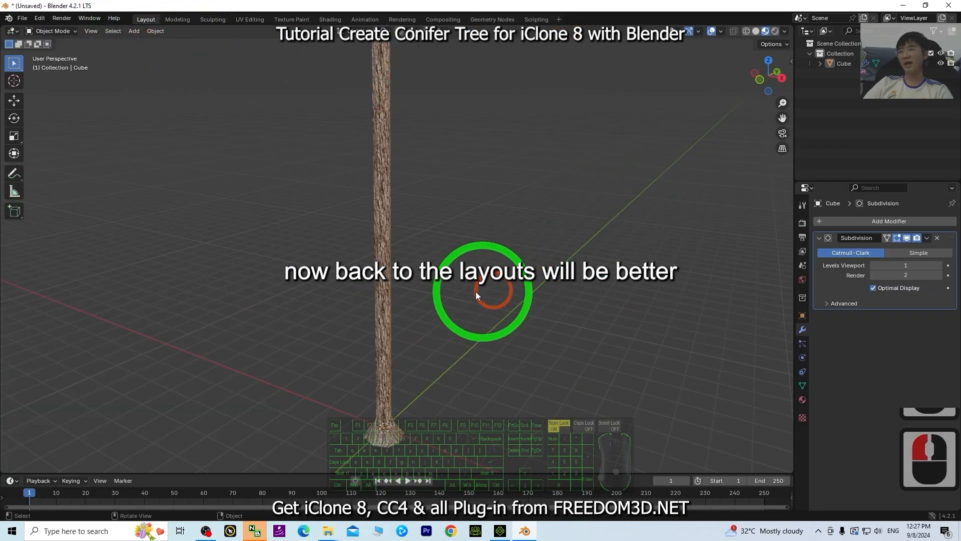
middle_click_drag(397, 242, 560, 298)
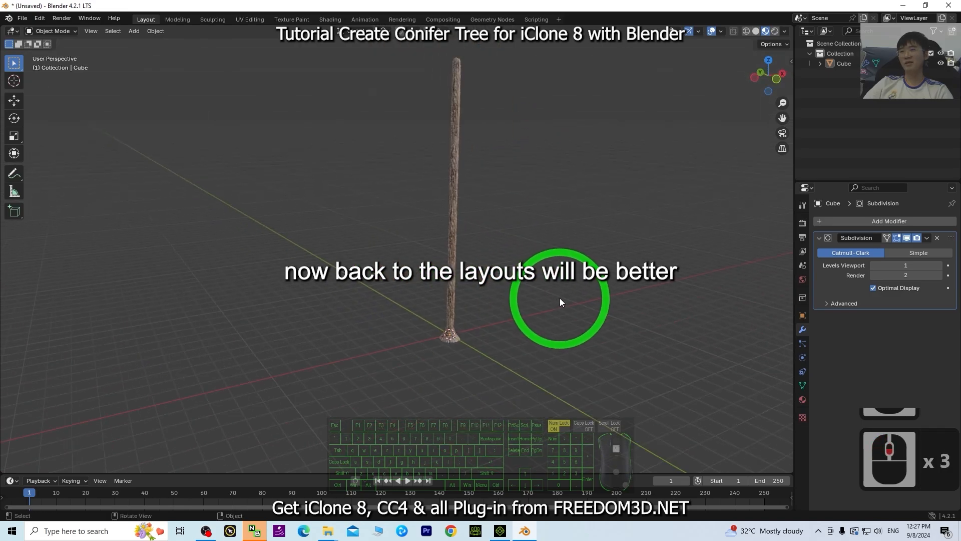
scroll(561, 298, "up", 6)
middle_click_drag(676, 358, 436, 209, "shift")
scroll(407, 234, "up", 4)
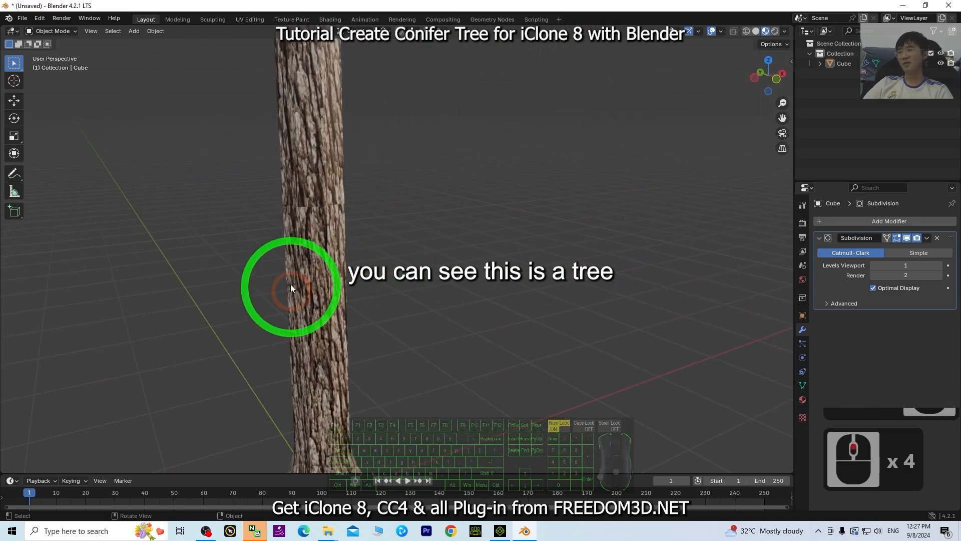
middle_click_drag(329, 289, 562, 300)
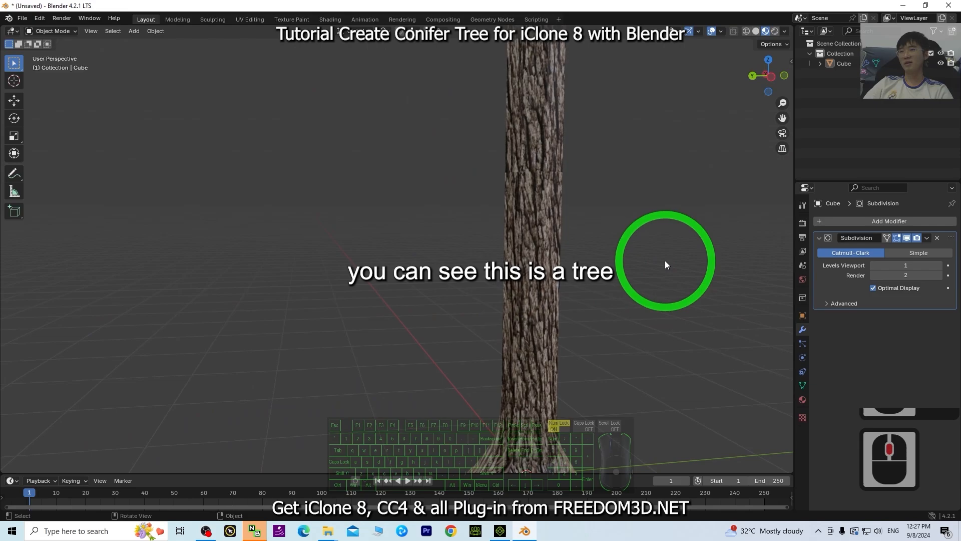
scroll(663, 259, "down", 10)
middle_click_drag(539, 165, 363, 140, "shift")
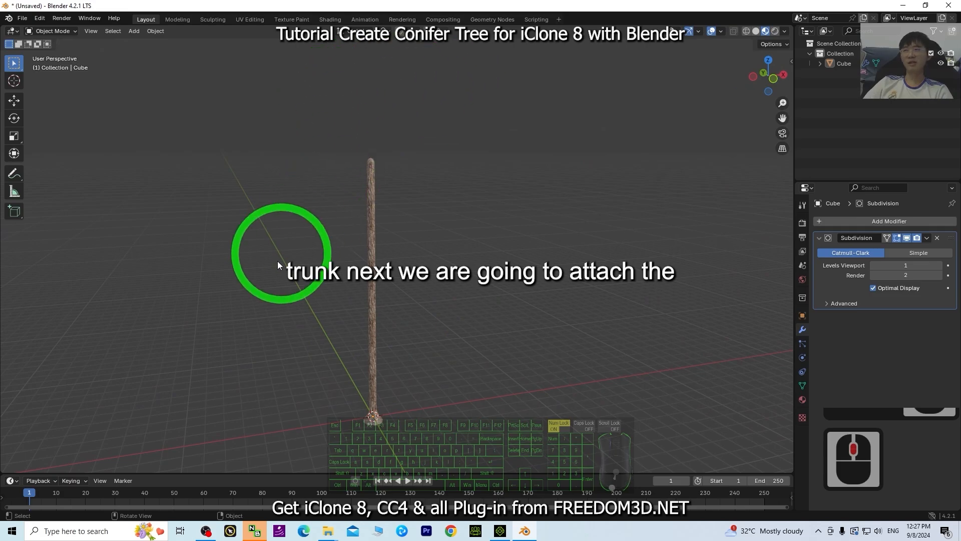
scroll(441, 327, "up", 4)
scroll(424, 342, "down", 5)
scroll(417, 365, "up", 2)
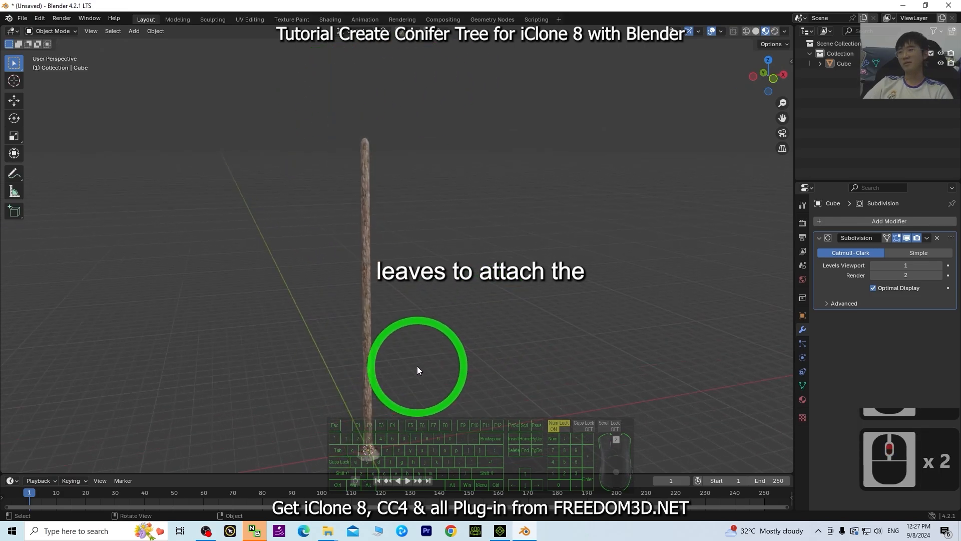
middle_click_drag(439, 384, 495, 355)
scroll(473, 285, "down", 4)
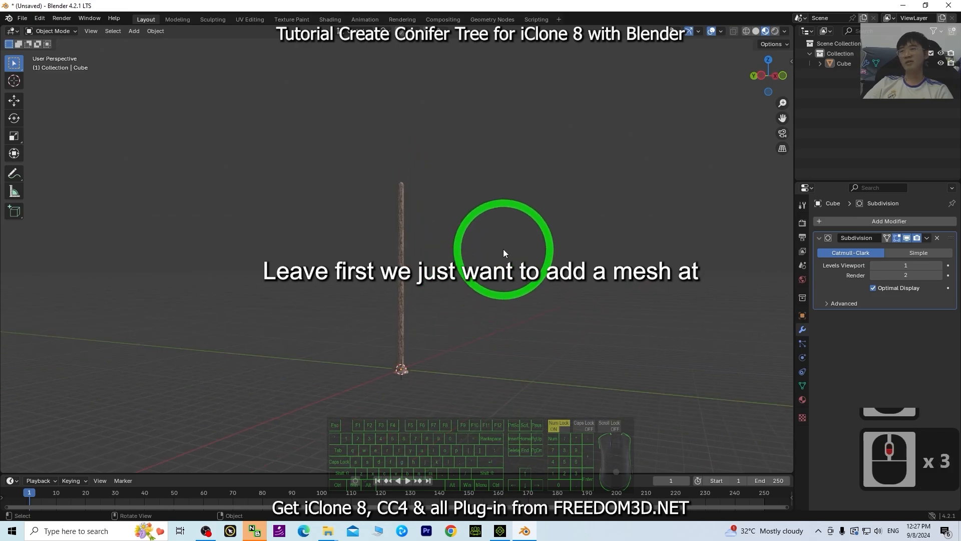
Add a 2 m plane mesh at the foot of the trunk and keep it selected
left_click(134, 32)
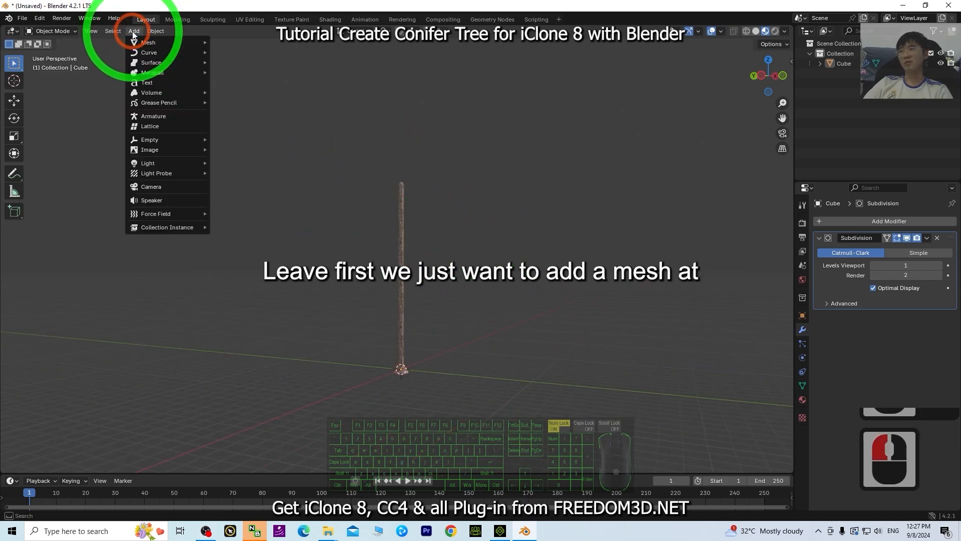
mouse_move(144, 45)
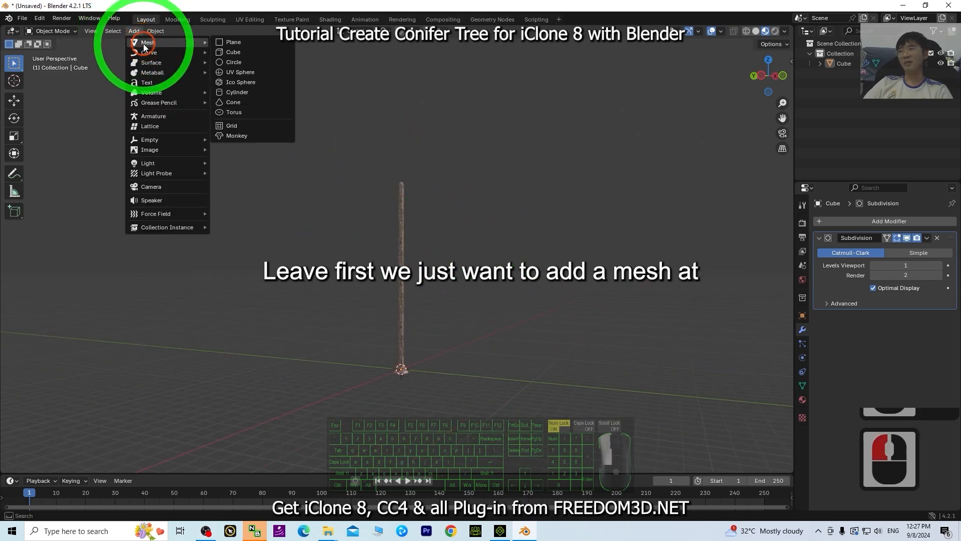
left_click(248, 43)
middle_click_drag(497, 335, 503, 284)
scroll(494, 425, "up", 2)
scroll(491, 366, "up", 5)
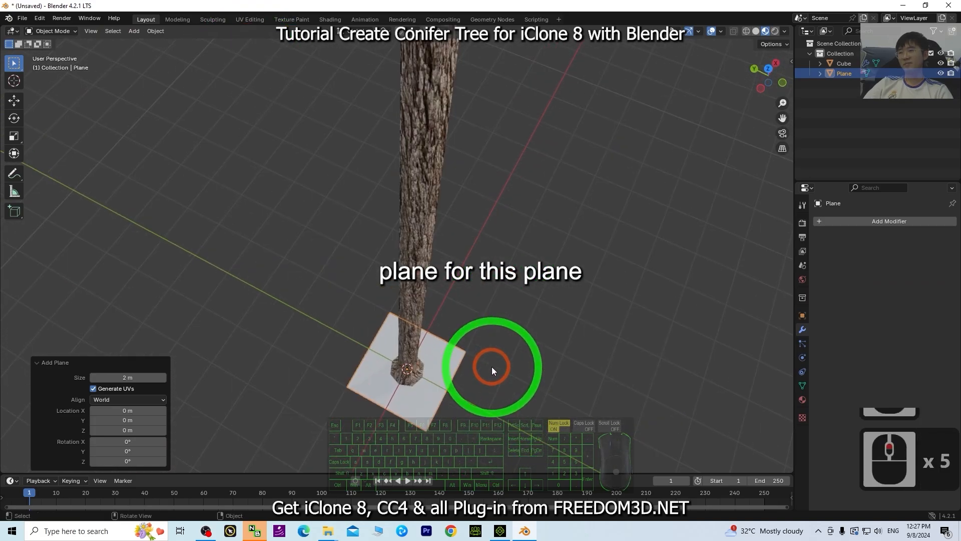
left_click(446, 359)
left_click(447, 359)
left_click(447, 358)
Create a new material for the plane at the trunk's base
middle_click_drag(498, 406, 436, 221, "shift")
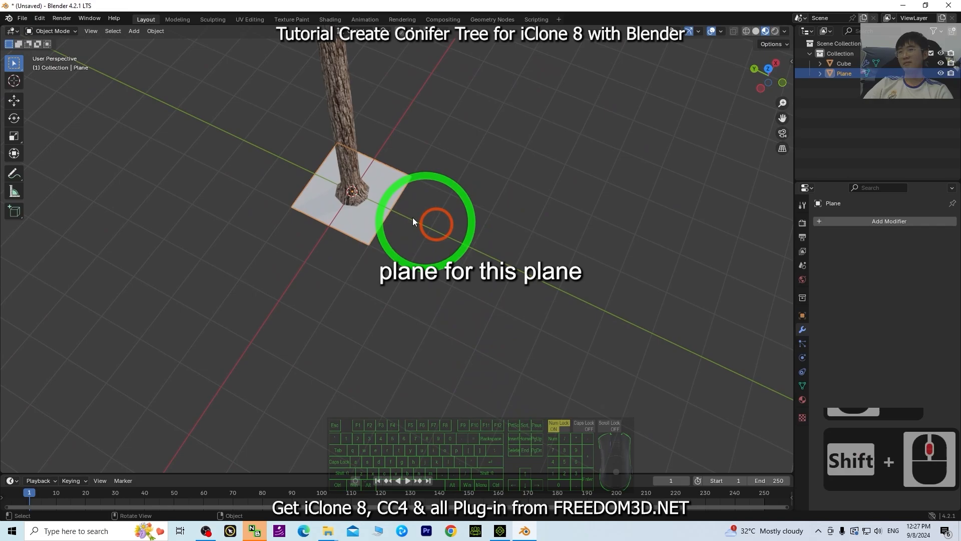
scroll(436, 220, "up", 5)
middle_click_drag(375, 155, 850, 366, "shift")
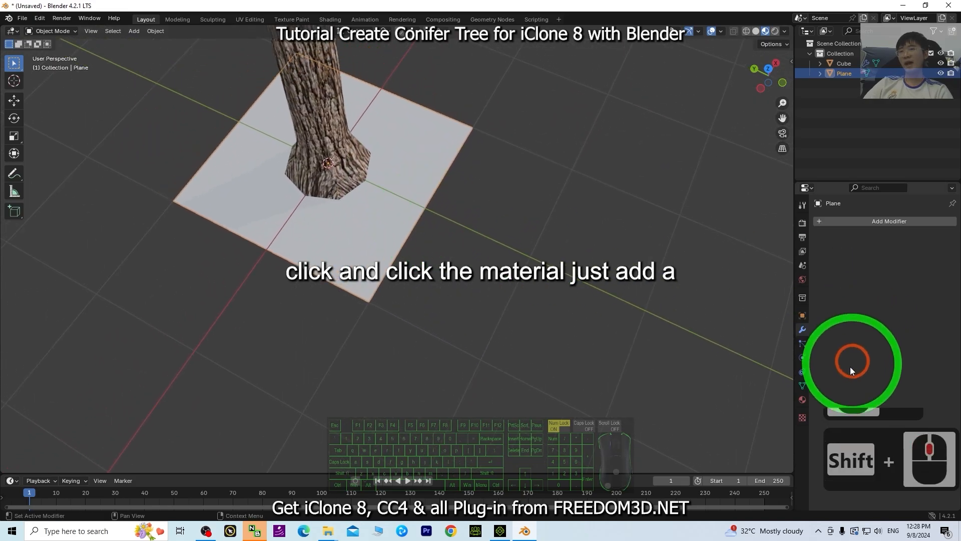
left_click(802, 399)
left_click(846, 261)
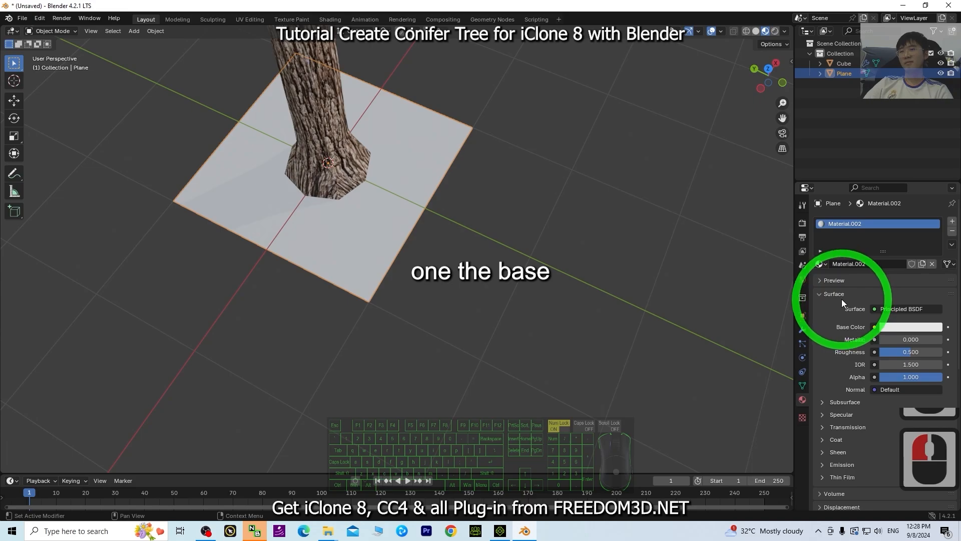
Assign an Image Texture to the plane material's Base Color and load leaves.png from the Desktop folder
left_click(875, 328)
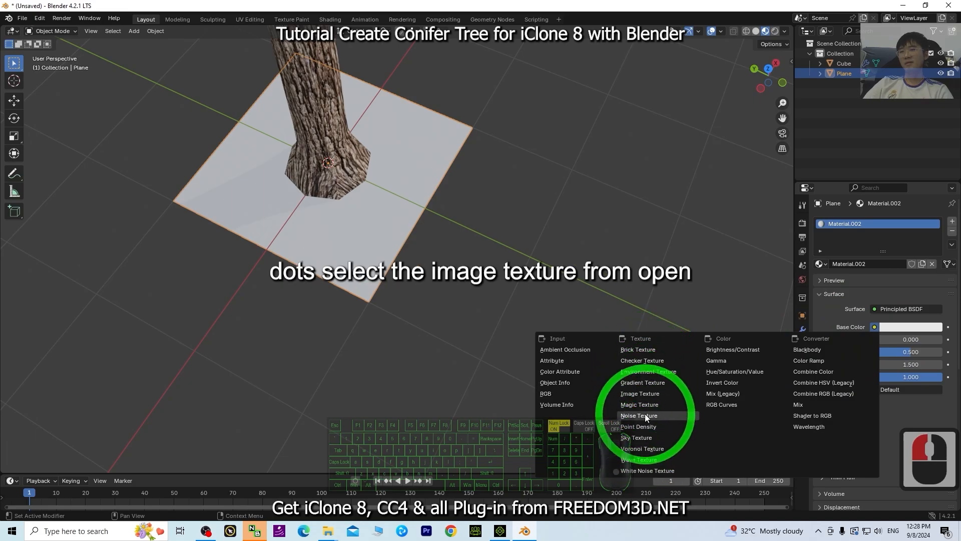
left_click(639, 394)
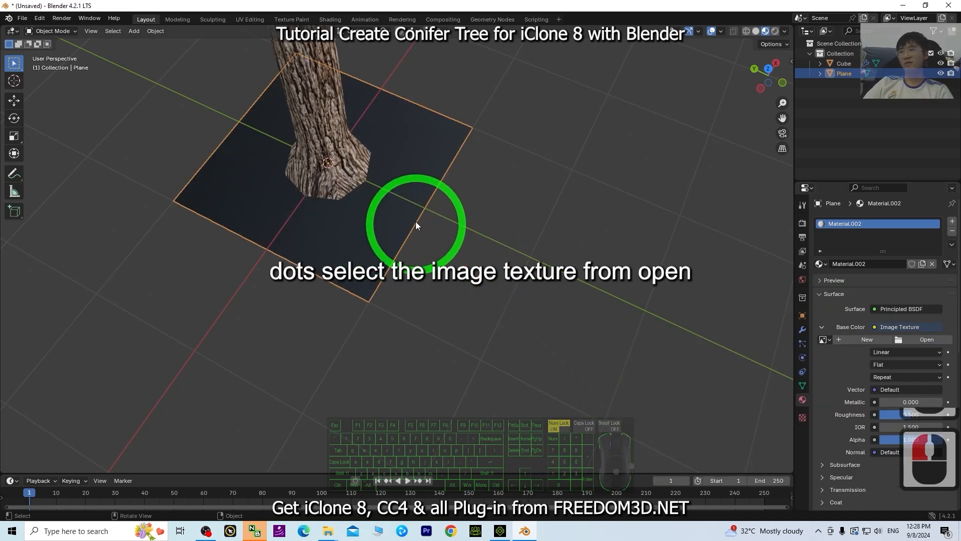
left_click(909, 341)
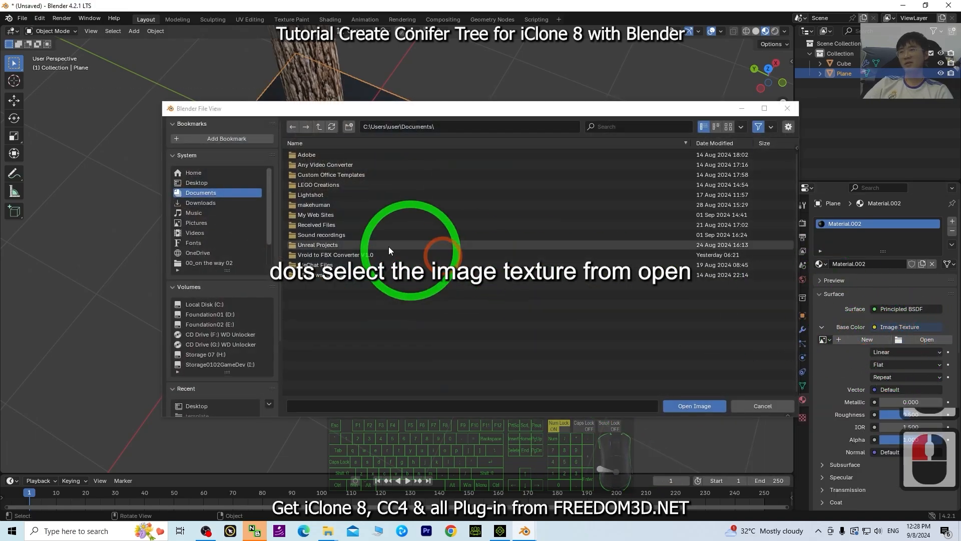
left_click(194, 183)
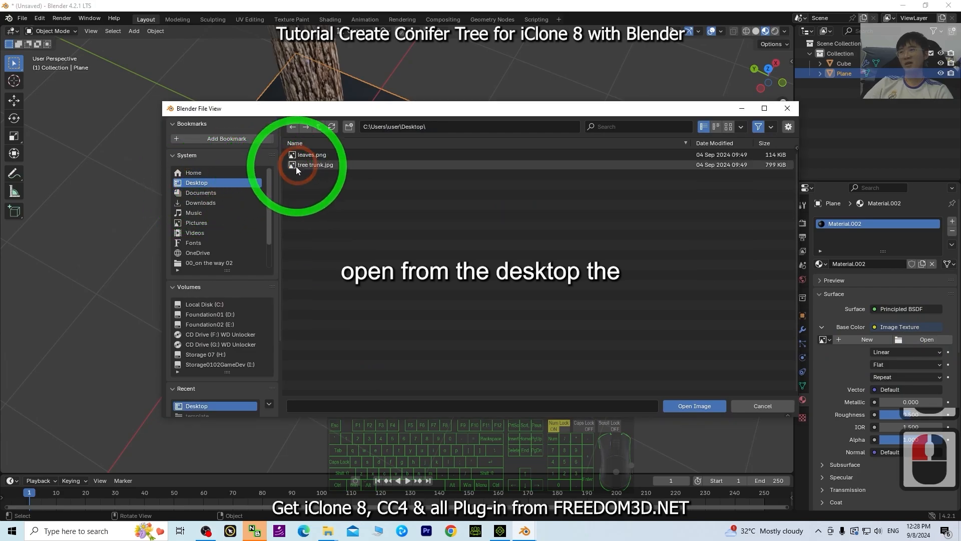
left_click(309, 157)
left_click(309, 158)
Inspect the leaf image on the selected plane from several angles, checking the transparency of its background
scroll(594, 213, "up", 5)
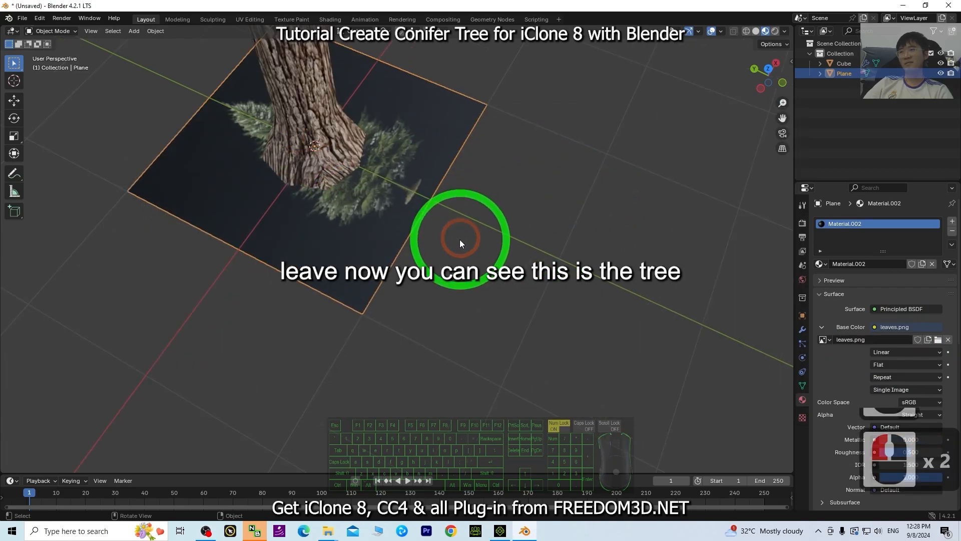
middle_click_drag(473, 205, 406, 341, "shift")
left_click(382, 232)
middle_click_drag(415, 244, 371, 213)
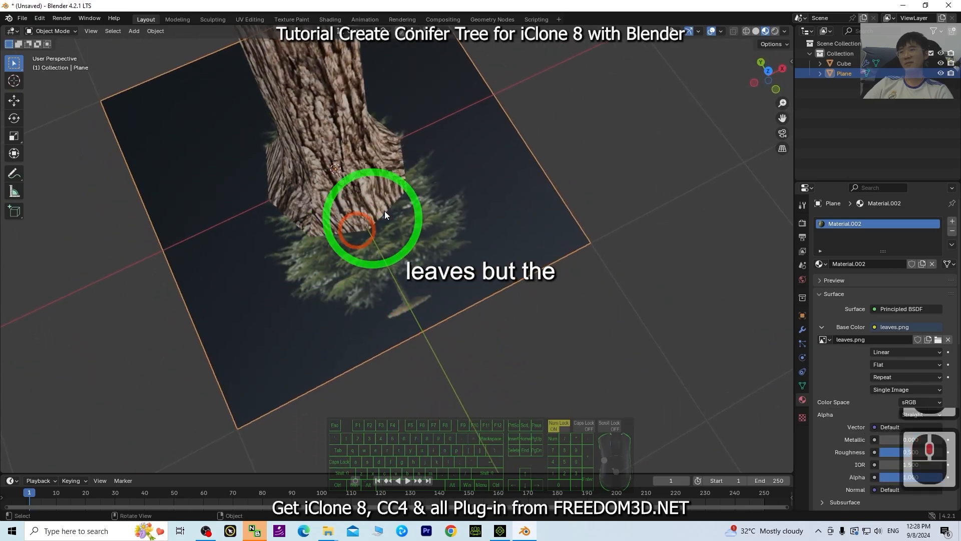
middle_click_drag(340, 318, 482, 204)
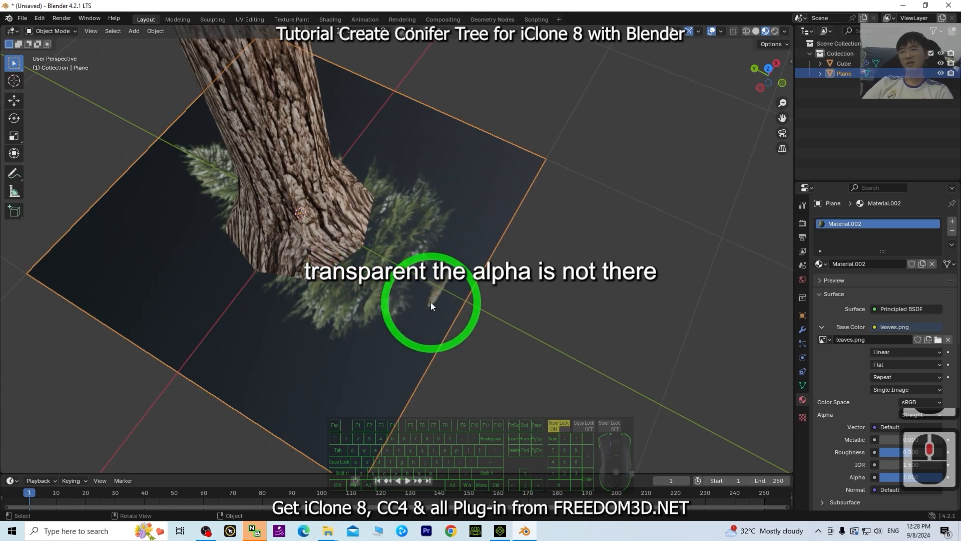
middle_click_drag(557, 321, 350, 334)
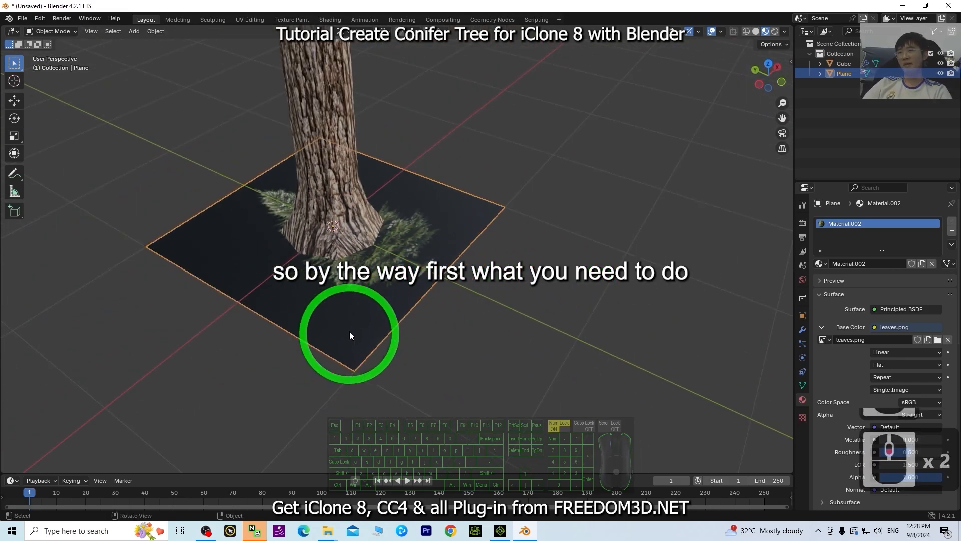
left_click(320, 296)
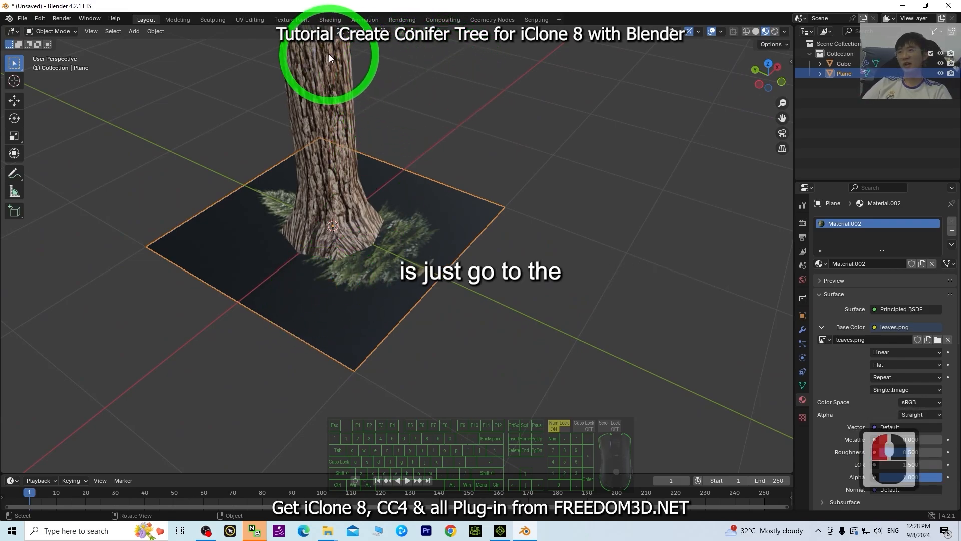
left_click(369, 273)
In the Shading workspace, connect the leaves.png texture's Alpha output to the Principled BSDF's Alpha input and check the plane
left_click(334, 19)
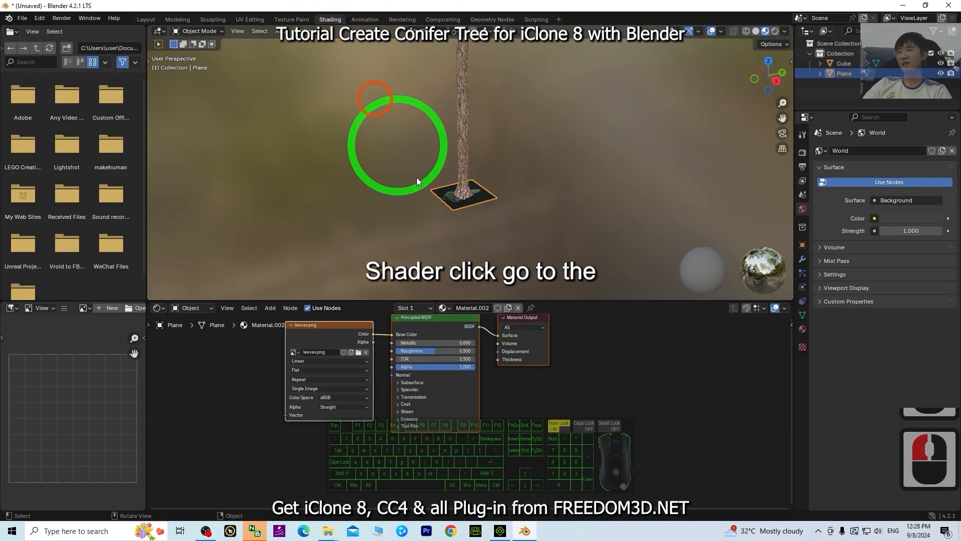
scroll(397, 423, "up", 3)
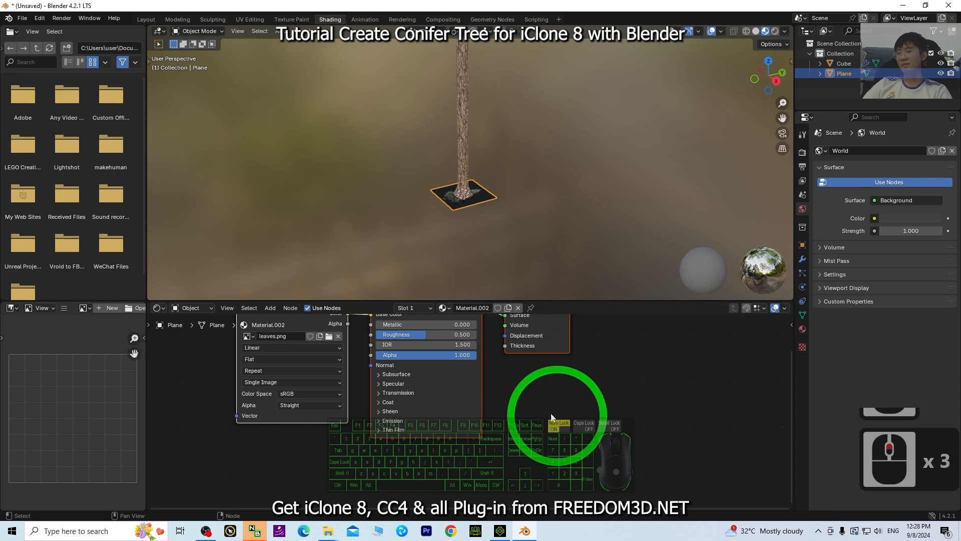
middle_click_drag(568, 400, 624, 442)
scroll(433, 407, "up", 3)
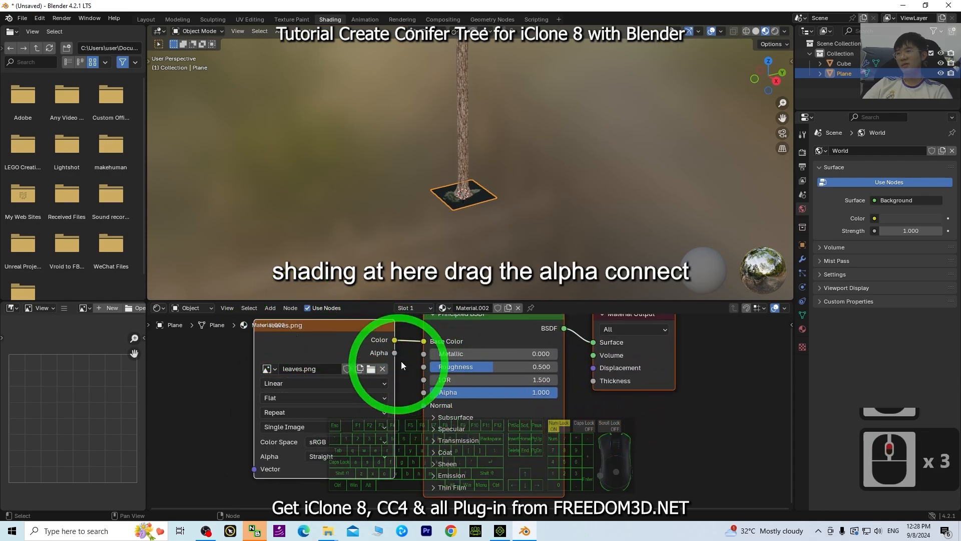
left_click_drag(400, 359, 428, 397)
scroll(467, 246, "up", 5)
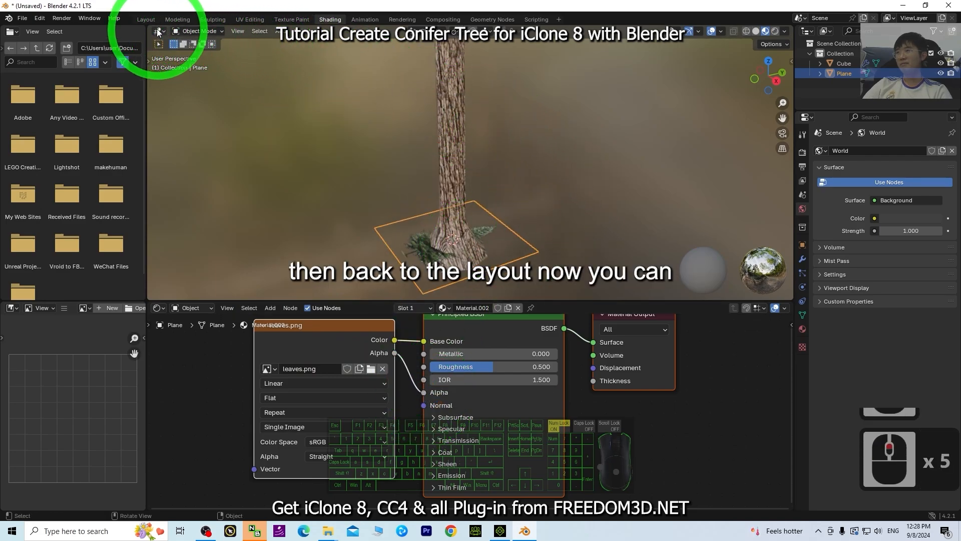
Return to the Layout workspace and check the leaf plane's transparency around the trunk base
left_click(140, 20)
scroll(373, 212, "up", 3)
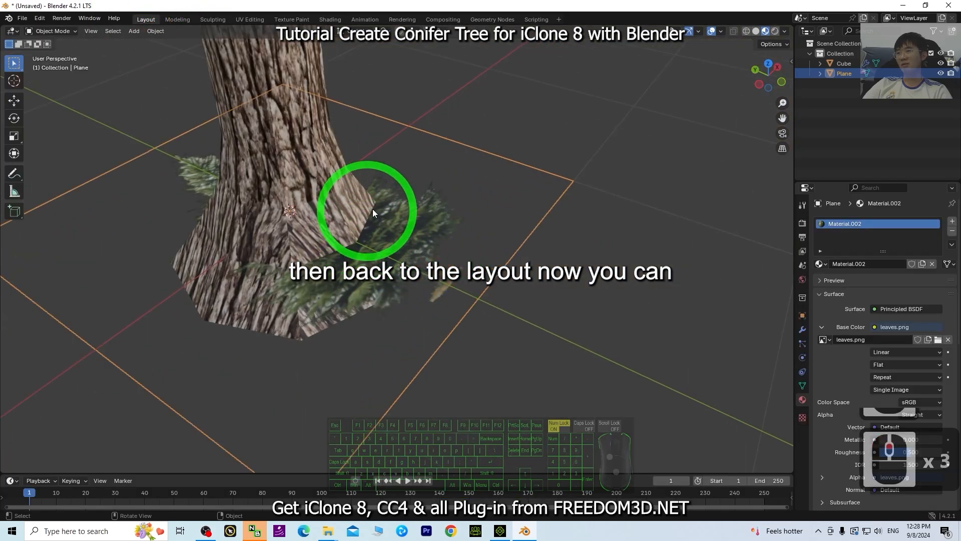
scroll(450, 236, "down", 1)
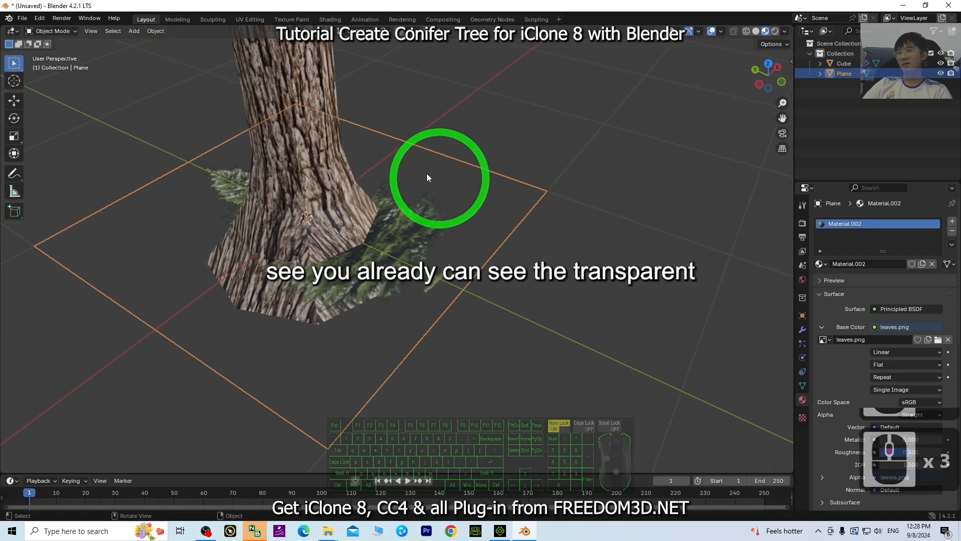
scroll(415, 224, "down", 1)
double_click(401, 241)
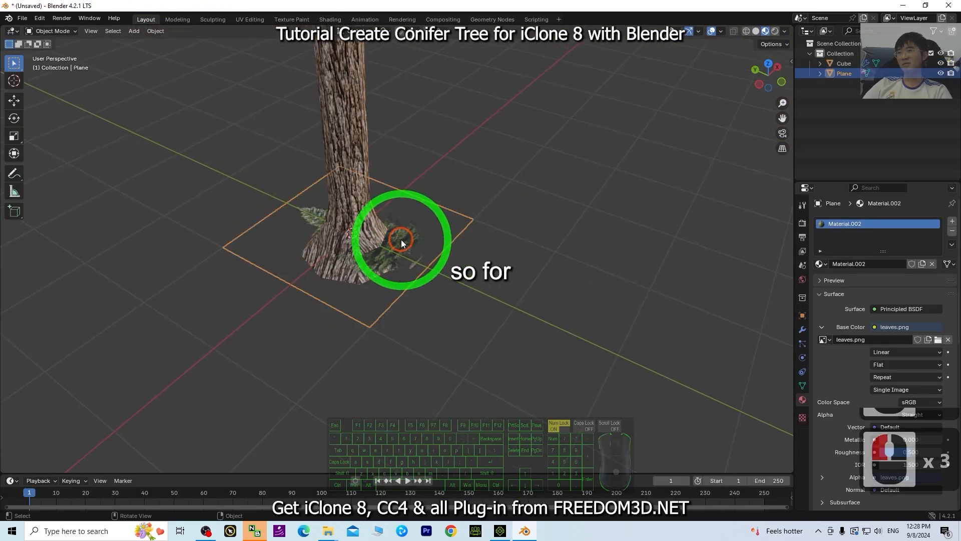
left_click(401, 240)
left_click(443, 235)
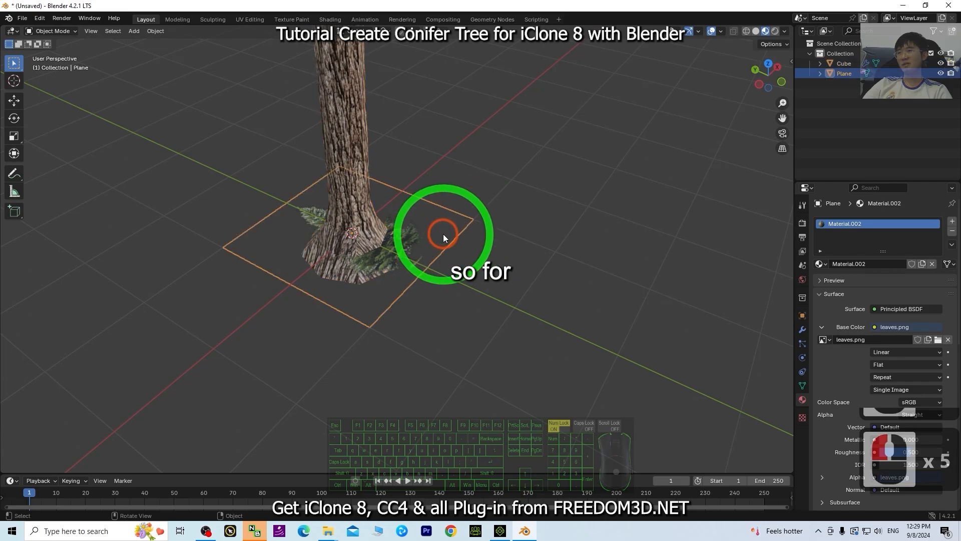
Rotate the leaf plane upright about the X axis and set its X rotation to exactly 90°
left_click(14, 119)
left_click_drag(364, 209, 402, 233)
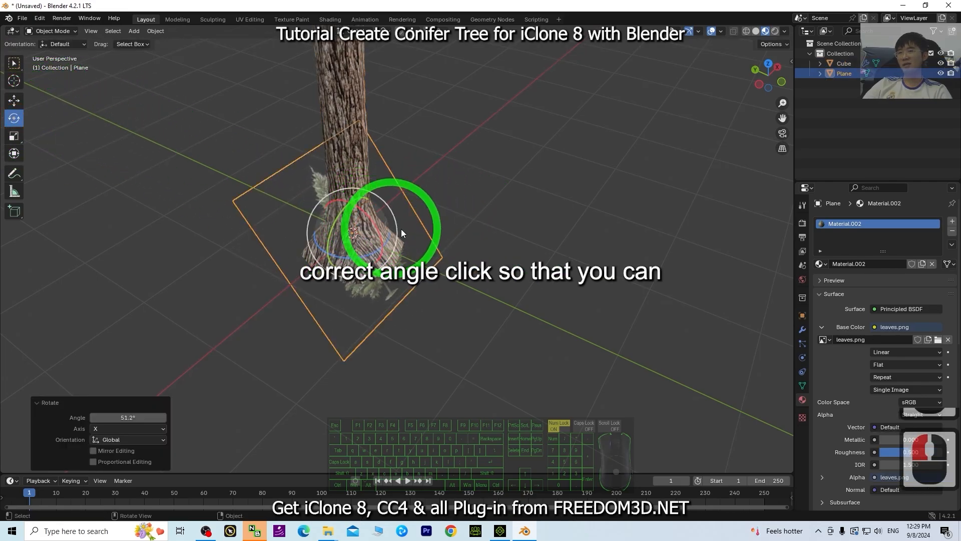
left_click(803, 316)
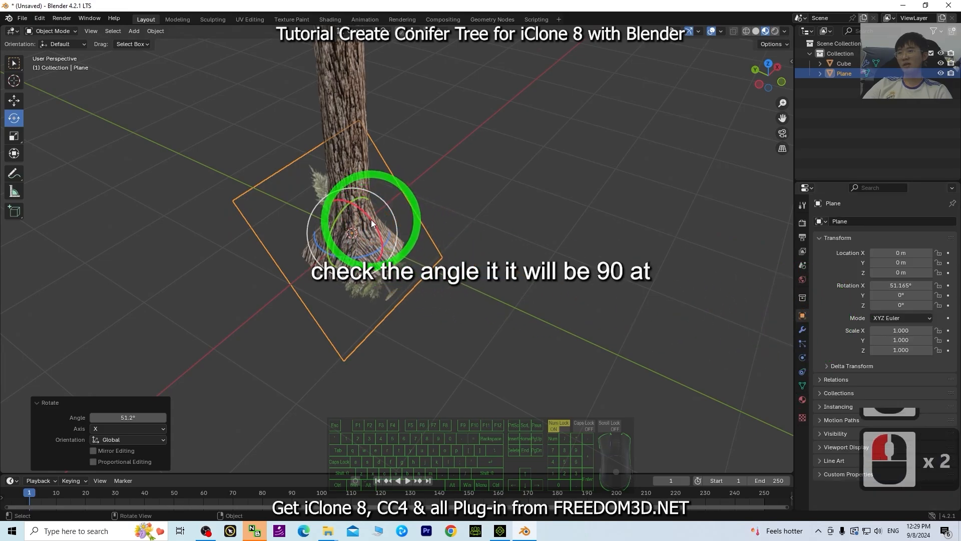
left_click_drag(371, 219, 397, 226)
double_click(901, 286)
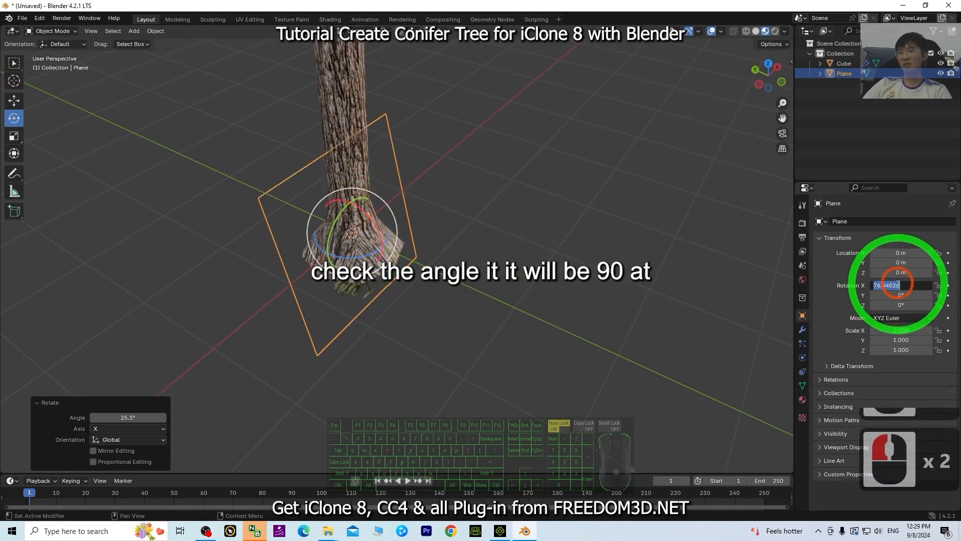
type("90")
key("Return")
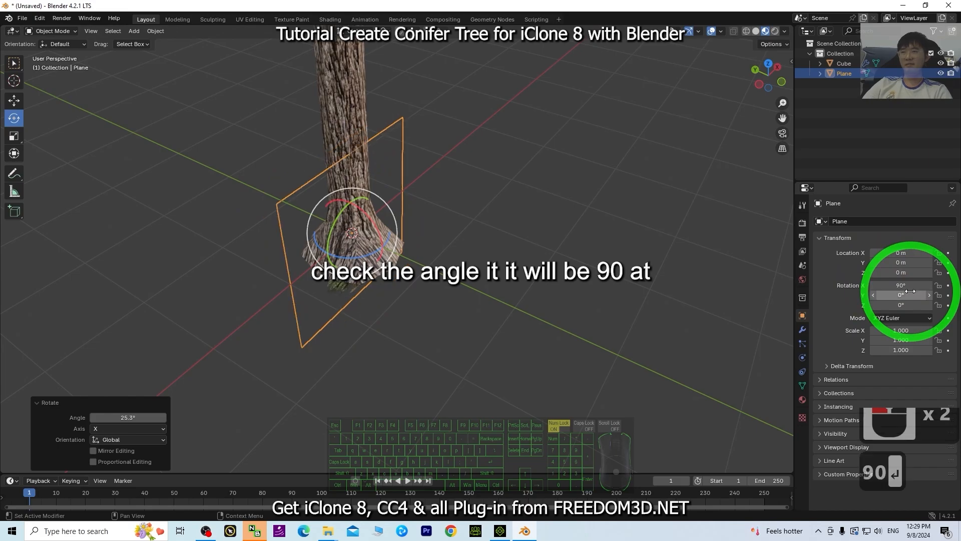
Scale the upright leaf plane up uniformly in several passes to a scale of about 10.27 on all axes
scroll(616, 305, "down", 4)
middle_click_drag(663, 293, 710, 331, "shift")
middle_click_drag(711, 331, 653, 291)
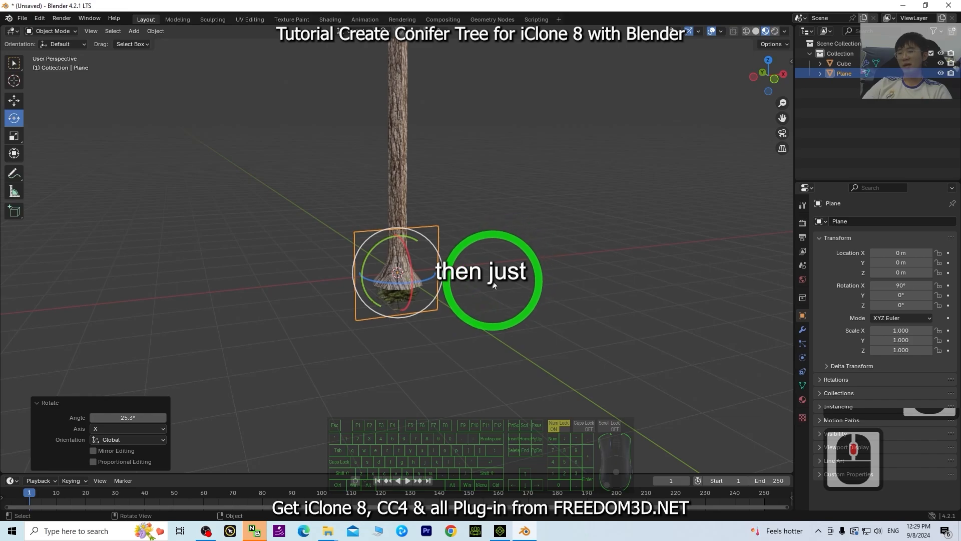
scroll(500, 328, "up", 4)
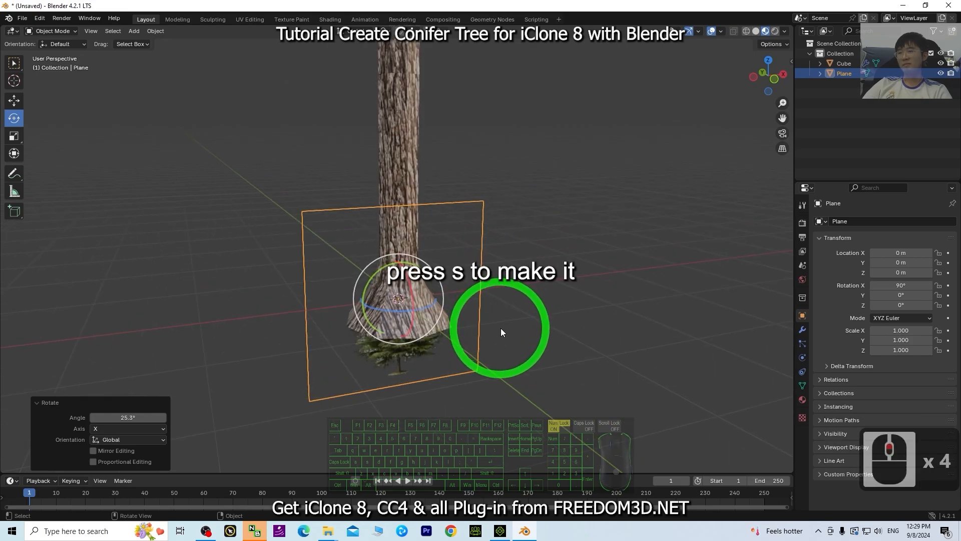
key("s")
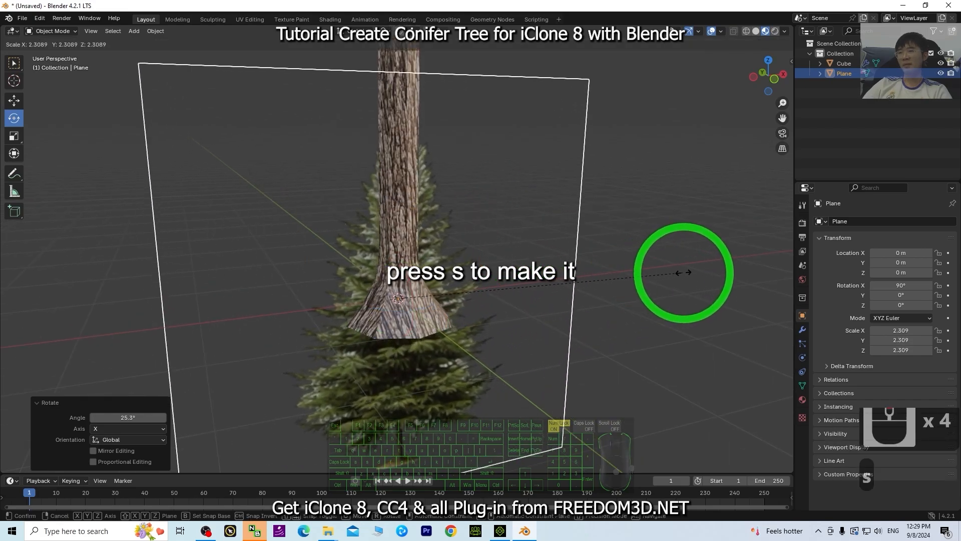
left_click(692, 273)
scroll(686, 287, "down", 5)
key("s")
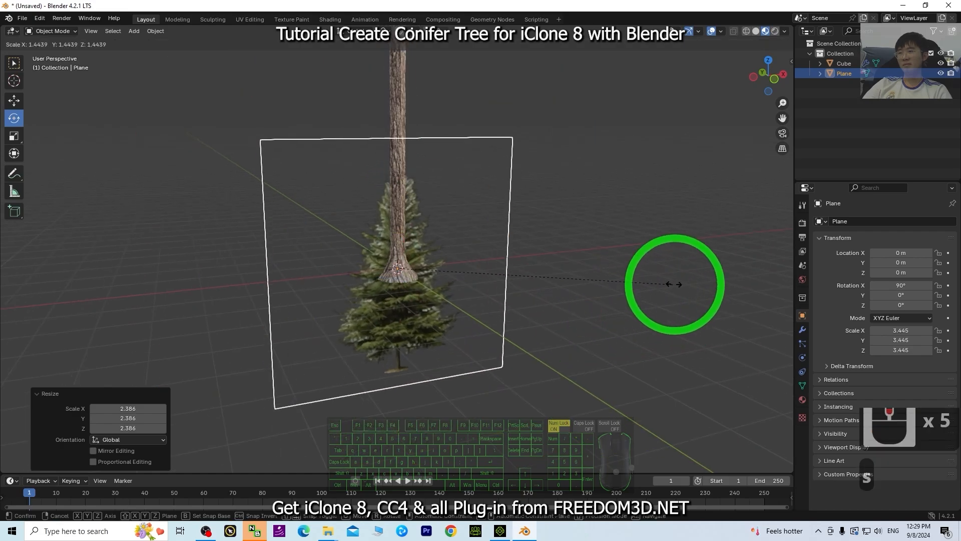
left_click(660, 293)
scroll(644, 303, "down", 5)
key("s")
left_click(701, 236)
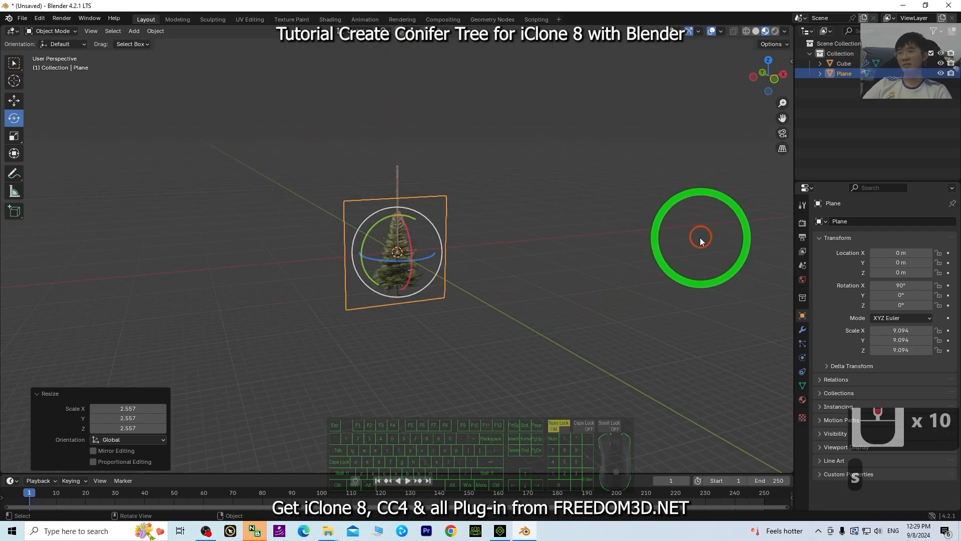
key("s")
left_click(568, 285)
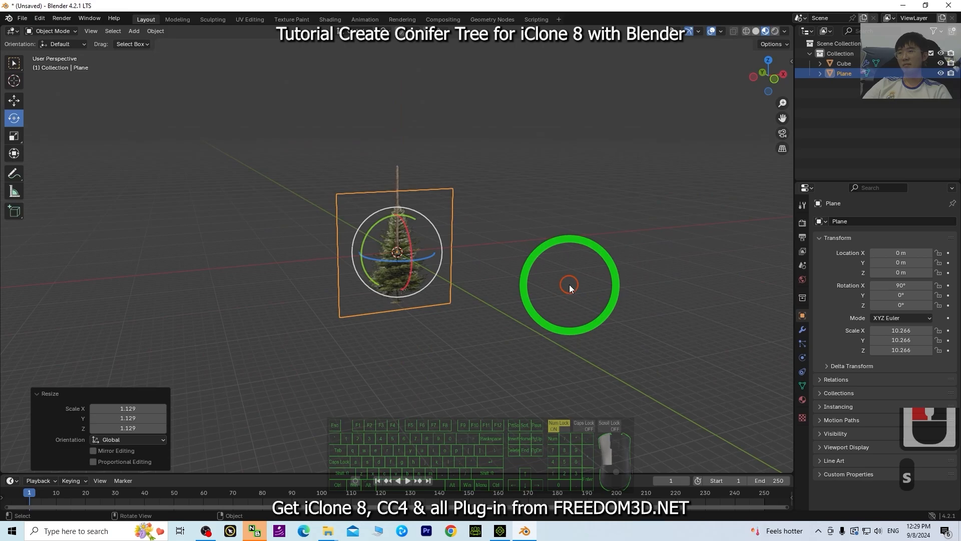
Move the enlarged leaf plane upward along the trunk with the Move tool
scroll(569, 286, "up", 6)
left_click(14, 100)
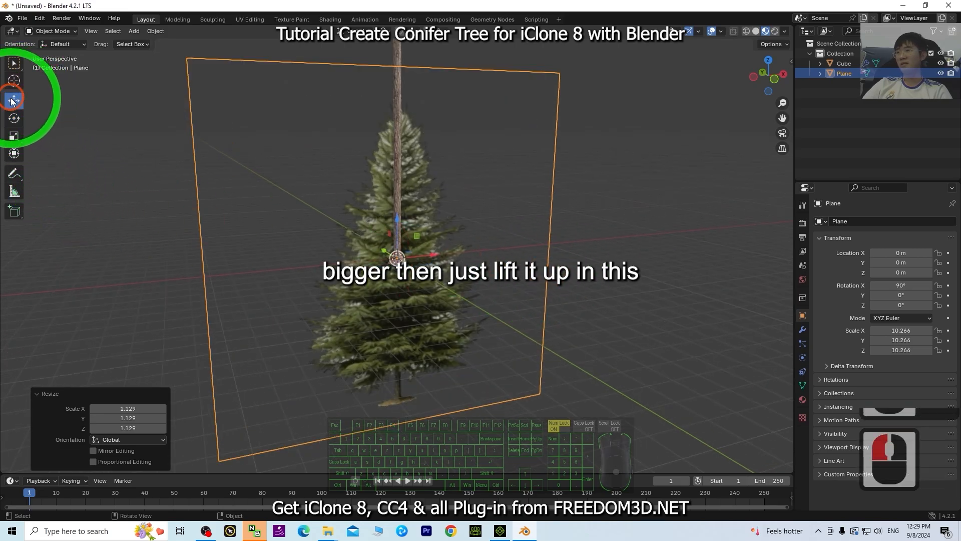
Raise the tree image plane about 8.55 m along Z and scale it up uniformly by about 1.126
left_click_drag(397, 218, 395, 56)
scroll(519, 200, "down", 5)
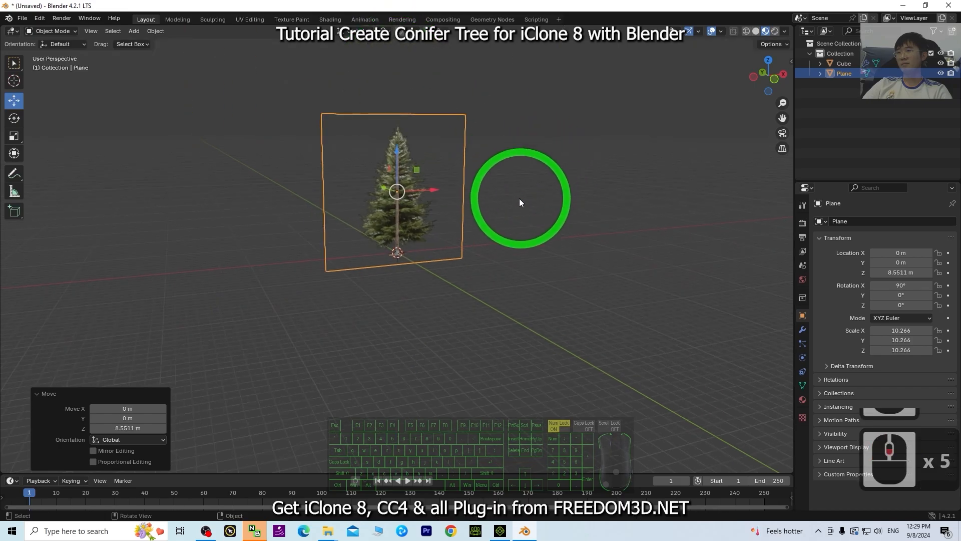
scroll(518, 200, "up", 3)
key("s")
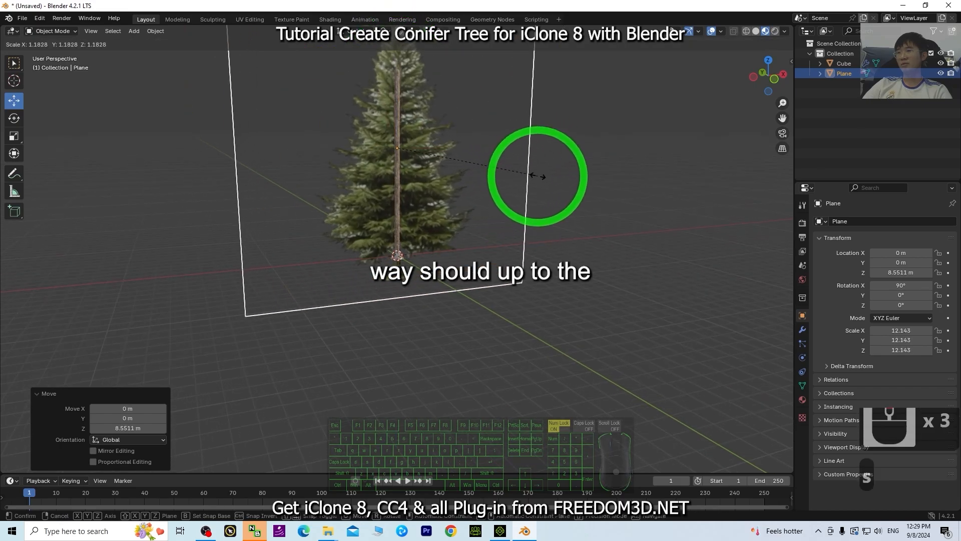
left_click(531, 174)
scroll(562, 190, "down", 2)
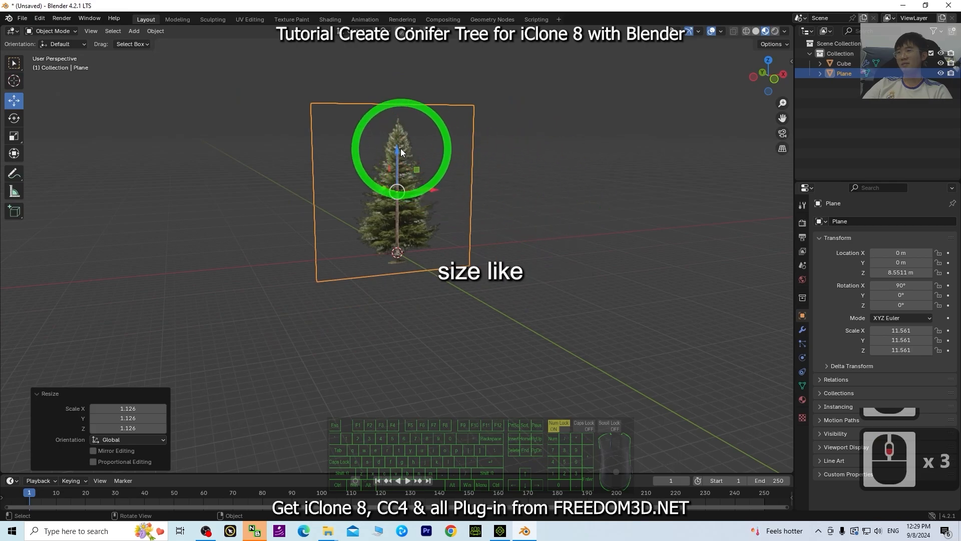
Raise the tree image plane about another 1.3 m along Z so its base meets the bottom of the trunk
mouse_move(396, 151)
left_mouse_down()
mouse_move(397, 115)
mouse_move(400, 138)
left_mouse_up()
scroll(492, 175, "up", 5)
middle_click_drag(520, 185, 642, 326, "shift")
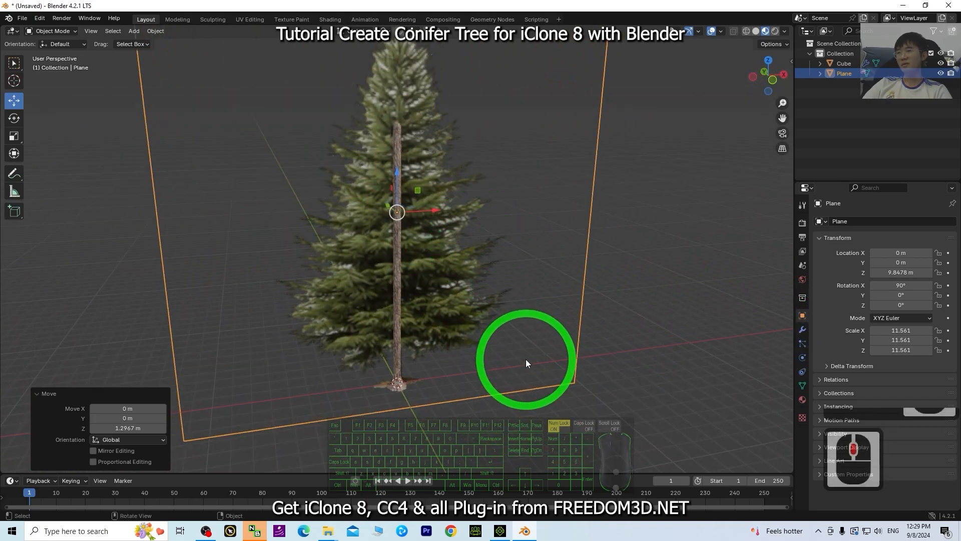
middle_click_drag(527, 348, 521, 320)
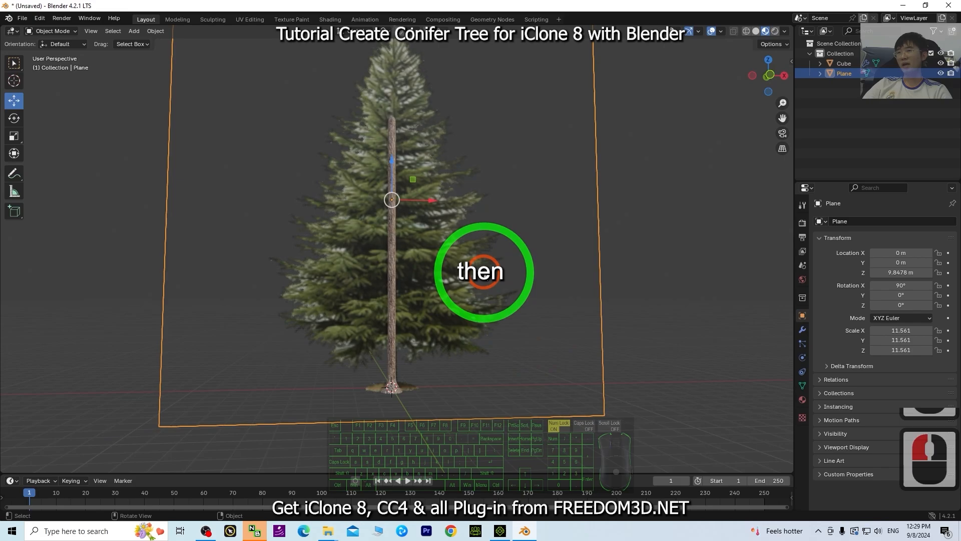
scroll(485, 285, "down", 5)
middle_click_drag(484, 284, 521, 281)
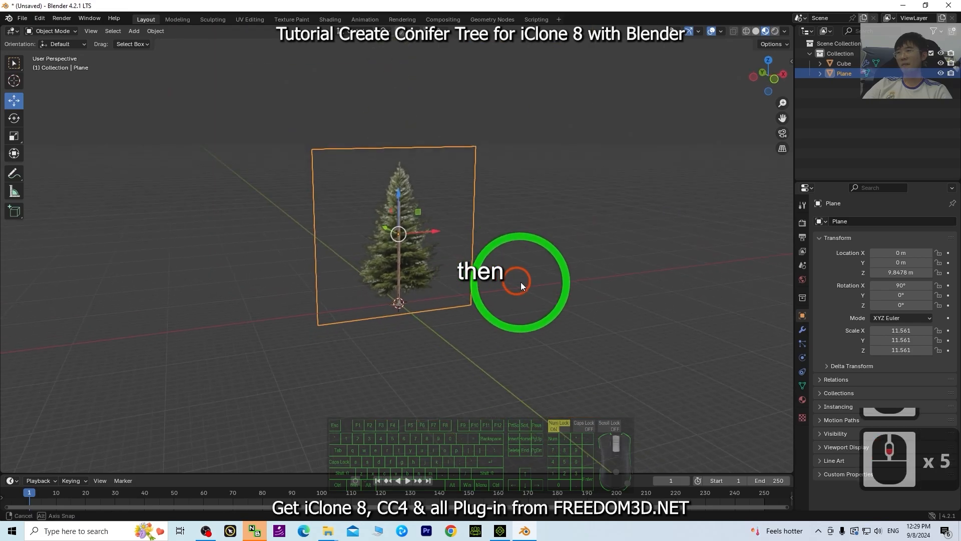
left_click(52, 31)
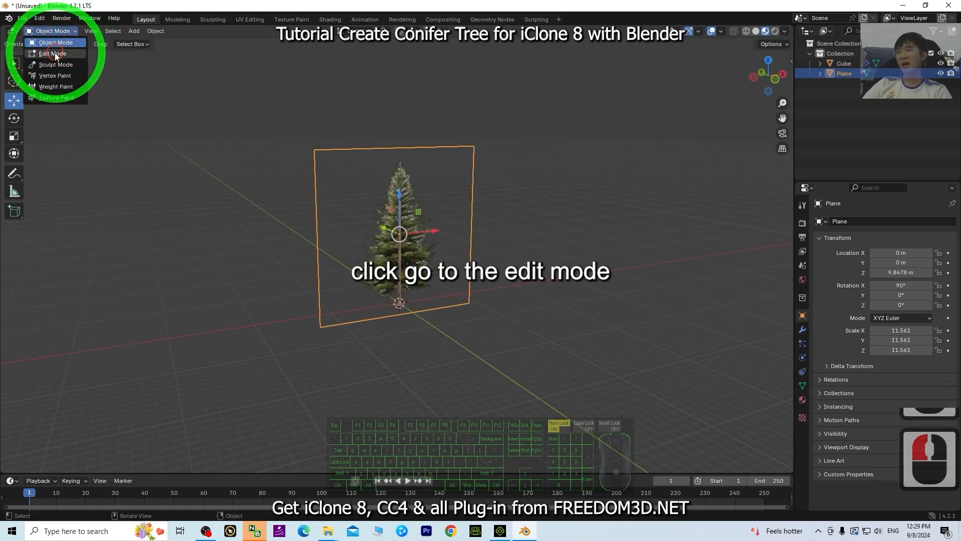
left_click(52, 54)
scroll(580, 294, "up", 5)
scroll(620, 256, "down", 3)
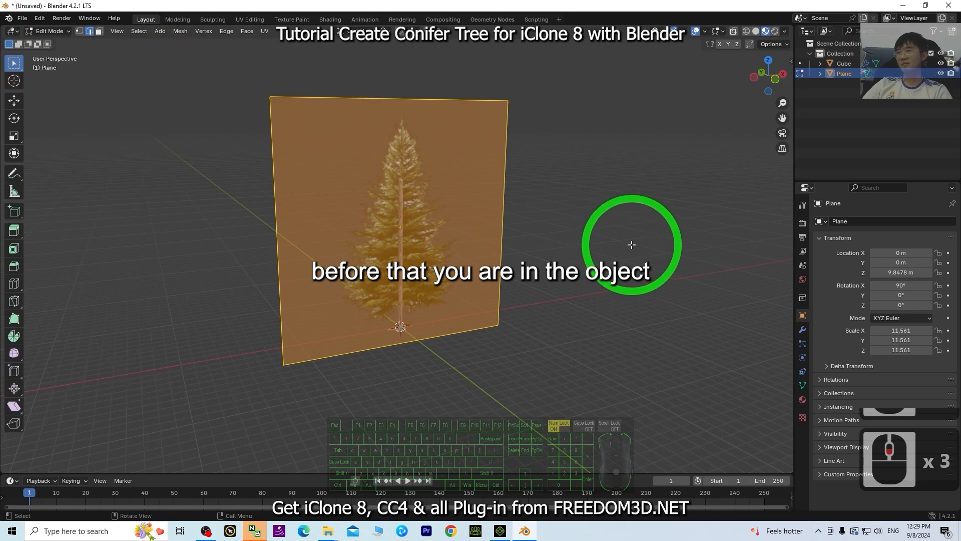
left_click(52, 31)
left_click(53, 44)
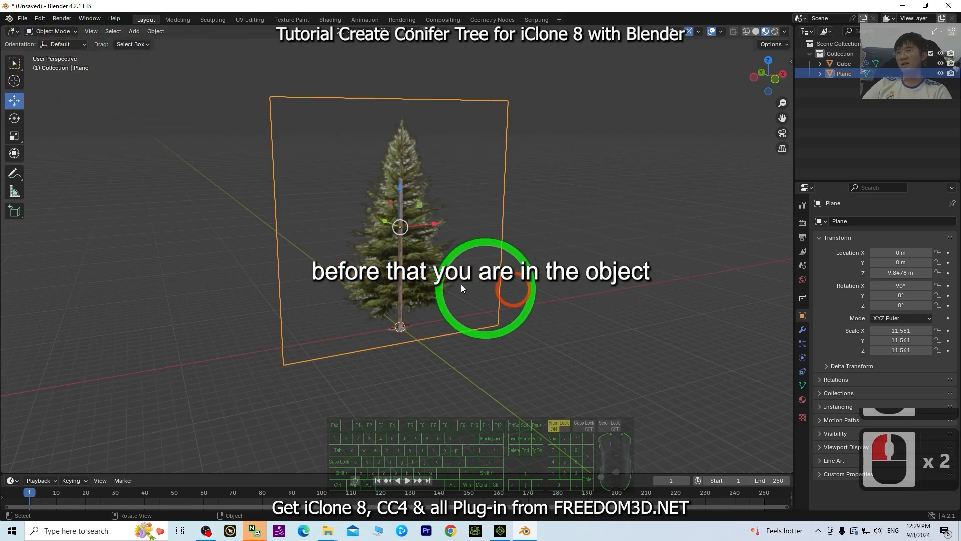
Apply all transforms to the tree image plane in Object Mode and deselect it
left_click(488, 179)
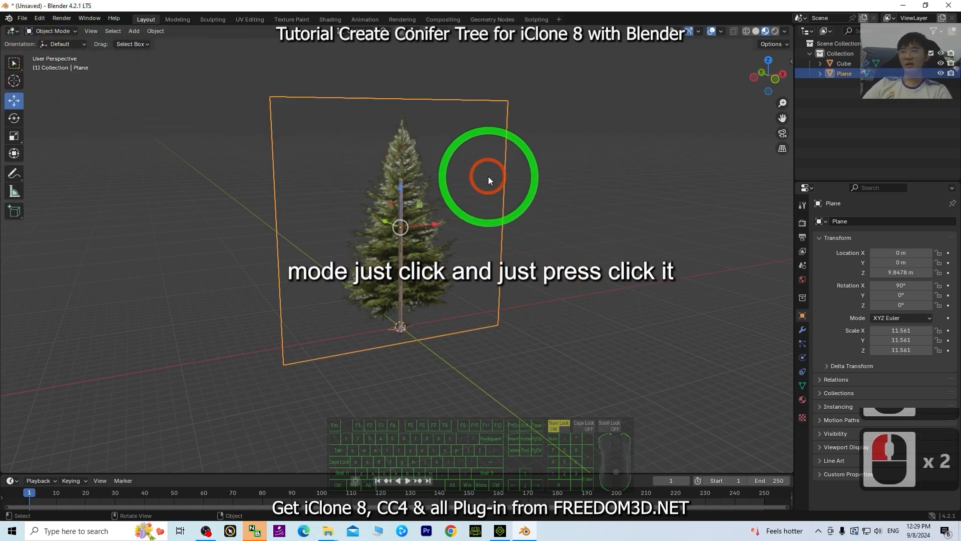
left_click(476, 173)
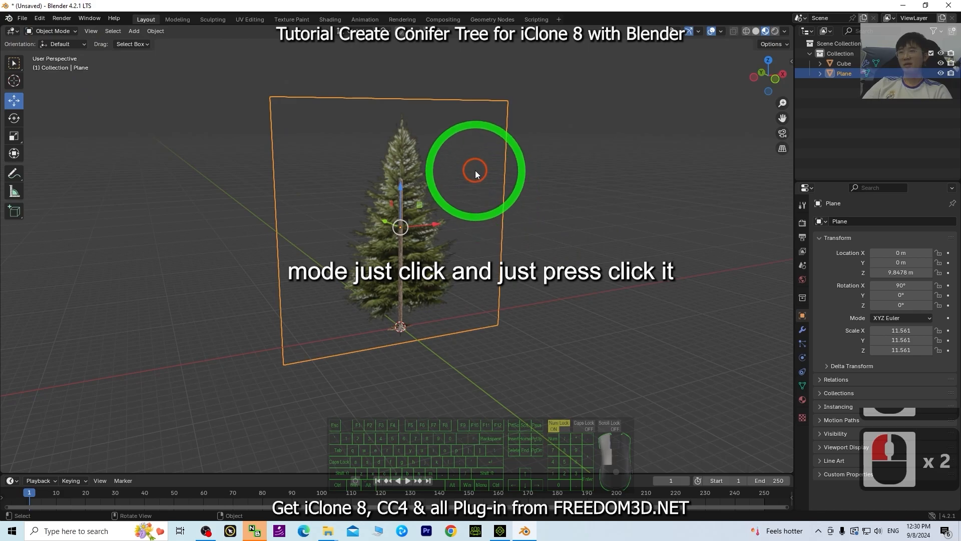
key("ctrl+a")
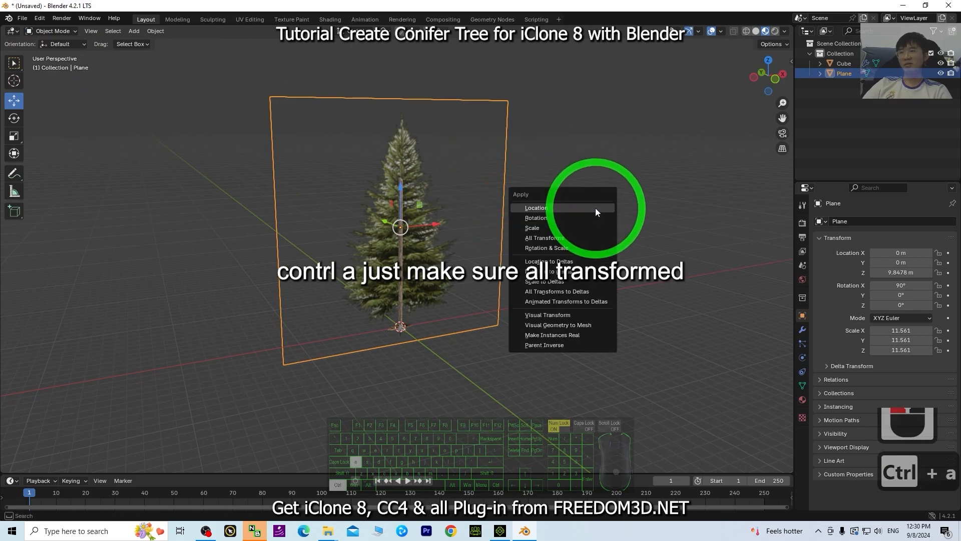
left_click(539, 237)
left_click(613, 285)
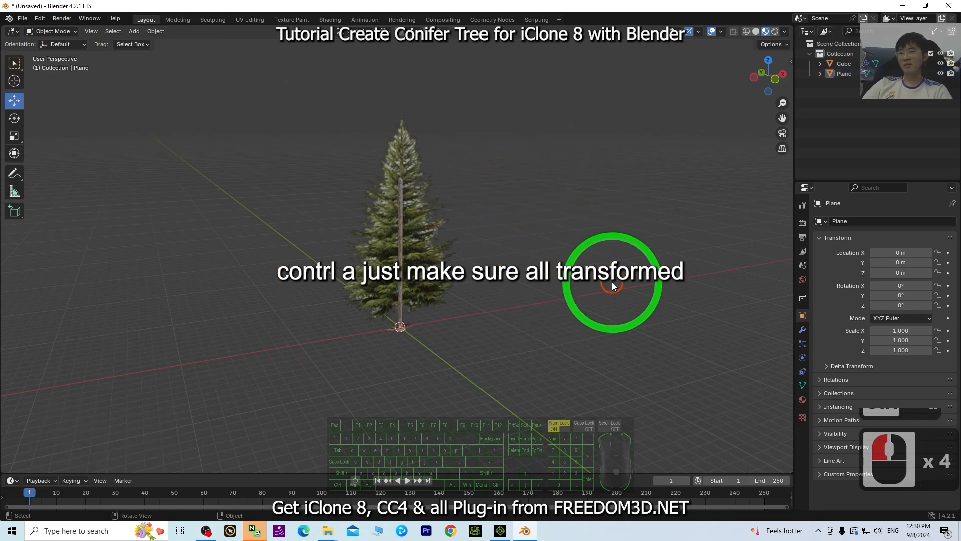
Select both the trunk and the image plane, apply all transforms to them, and clear the selection
key("a")
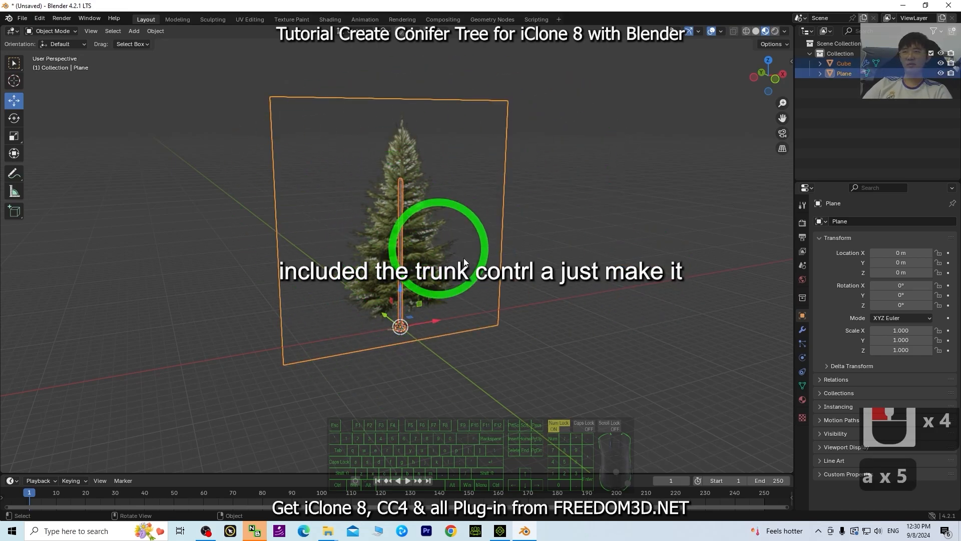
key("ctrl+a")
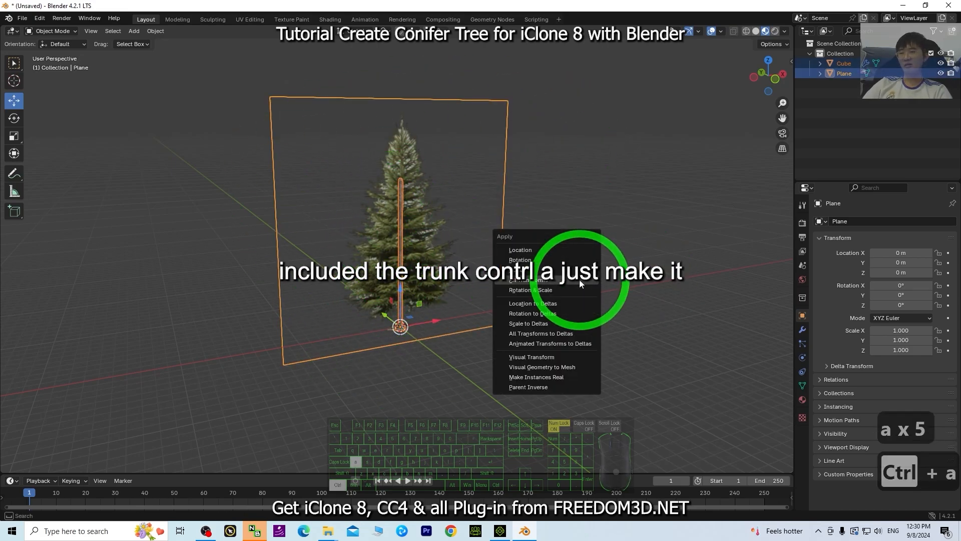
left_click(541, 282)
left_click(654, 281)
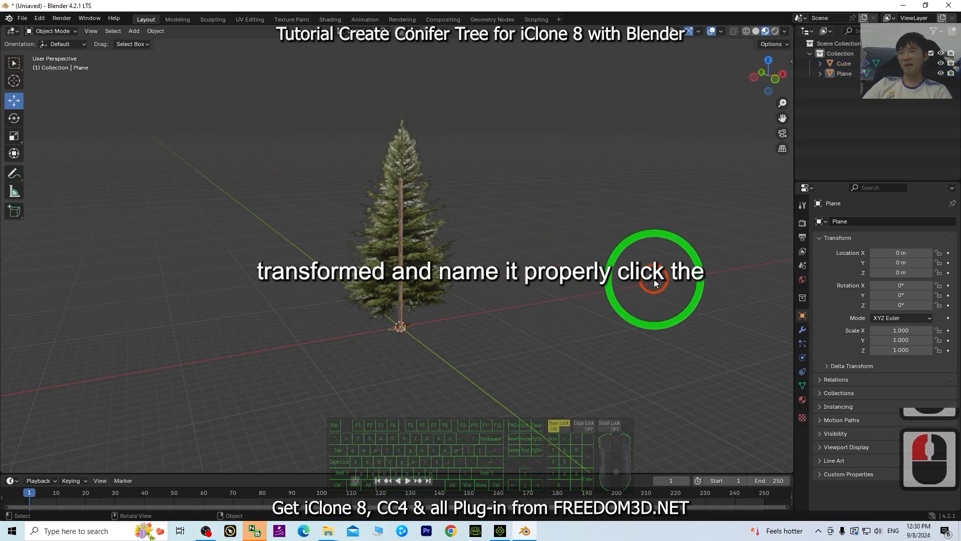
Rename the trunk's Cube object as trunk
left_click(400, 262)
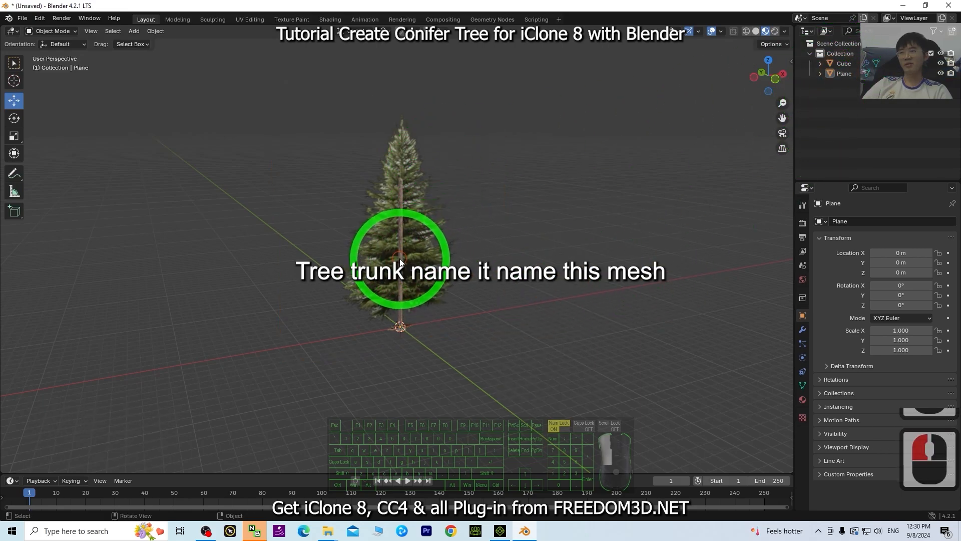
double_click(843, 63)
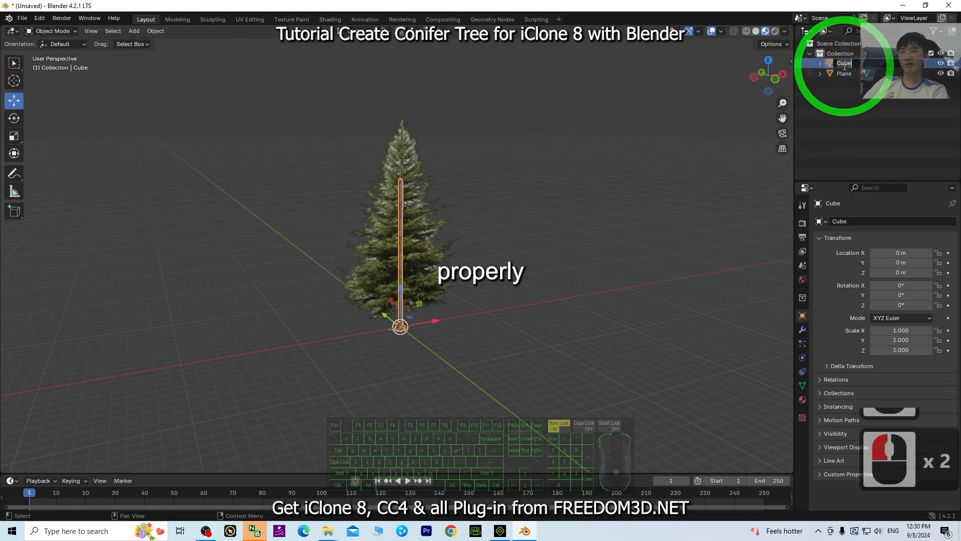
type("trunk")
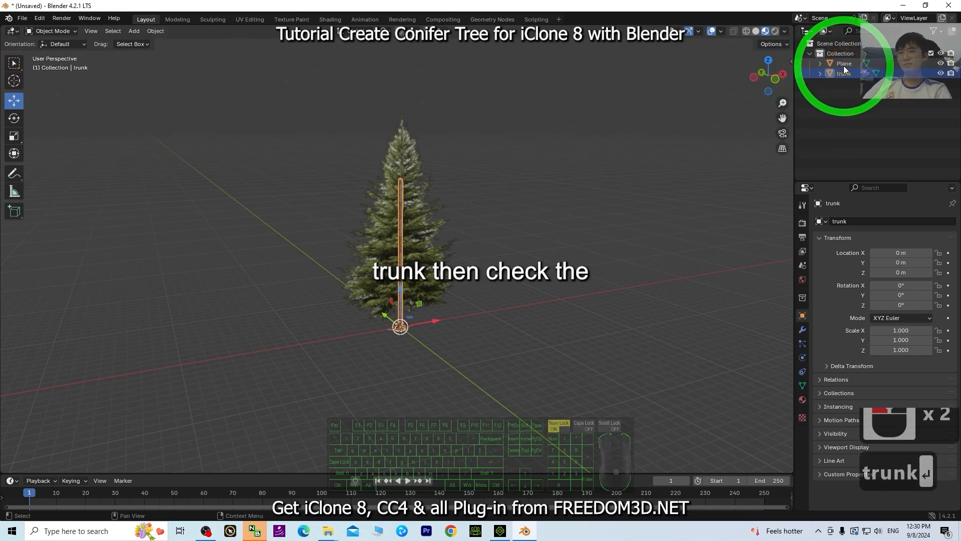
left_click(844, 75)
left_click(843, 75)
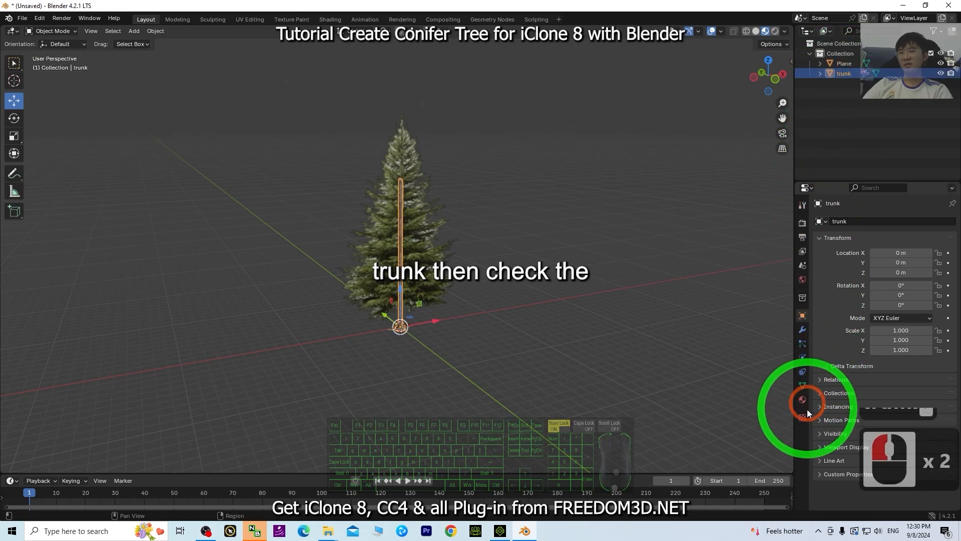
Rename the trunk object's material as trunk and deselect the object
left_click(802, 399)
double_click(847, 224)
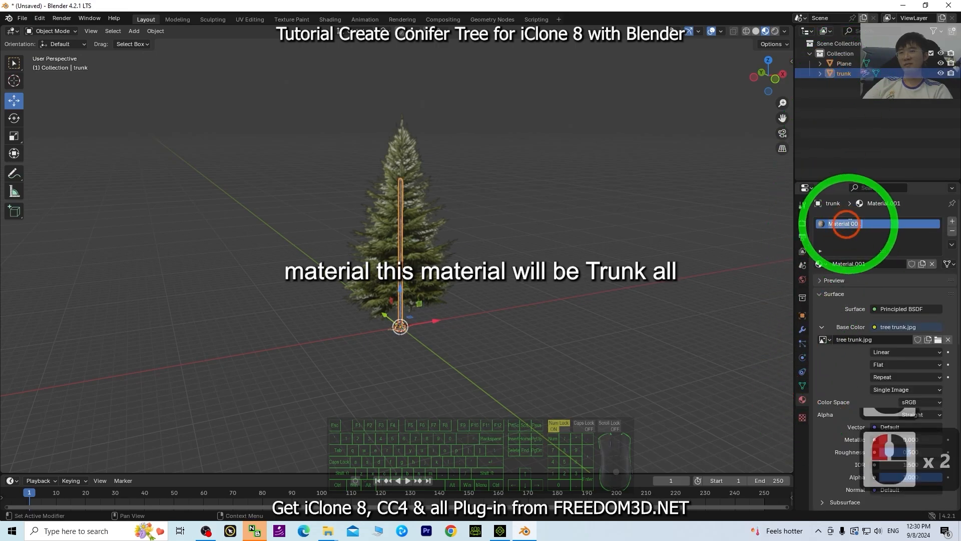
type("trunk")
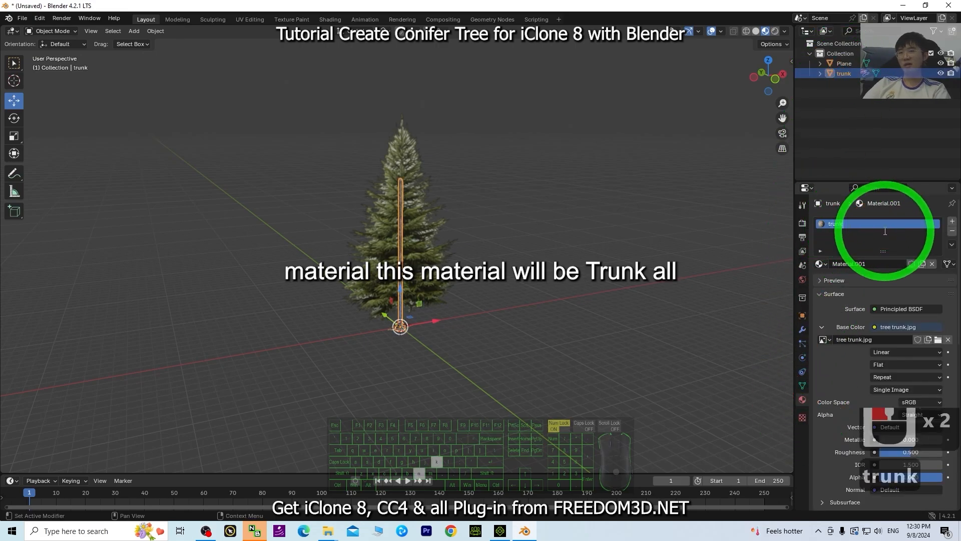
left_click(525, 224)
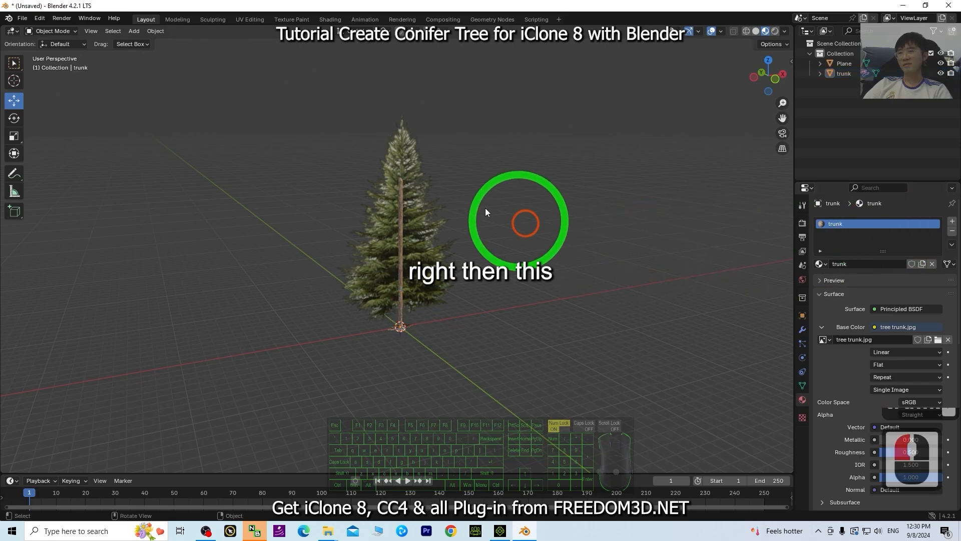
Select the tree image plane and rename the object as leave
left_click(428, 234)
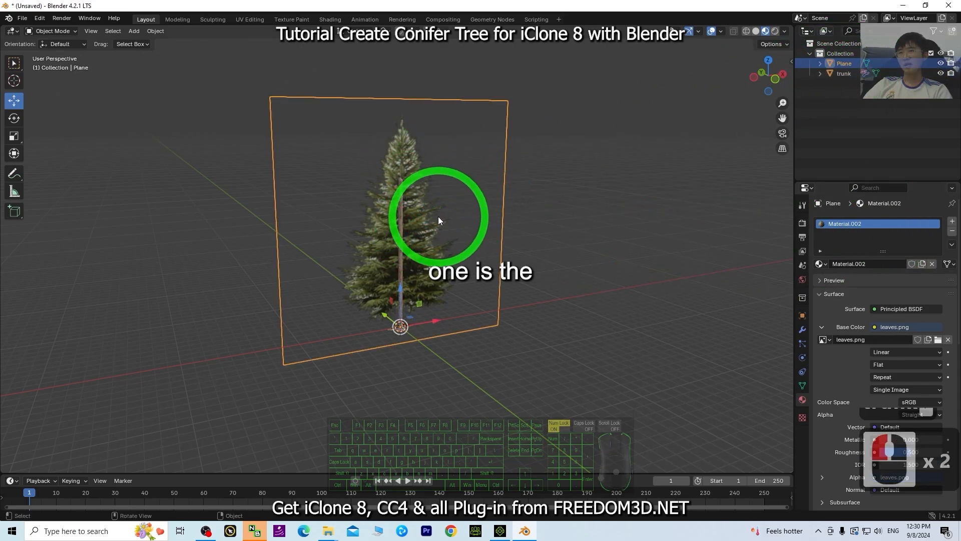
left_click(438, 217)
double_click(845, 63)
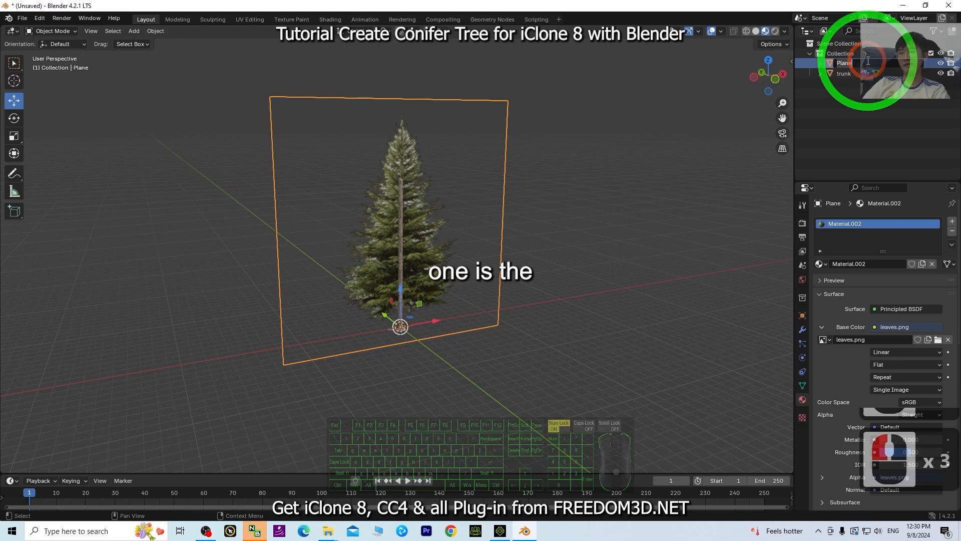
type("leave")
key("Return")
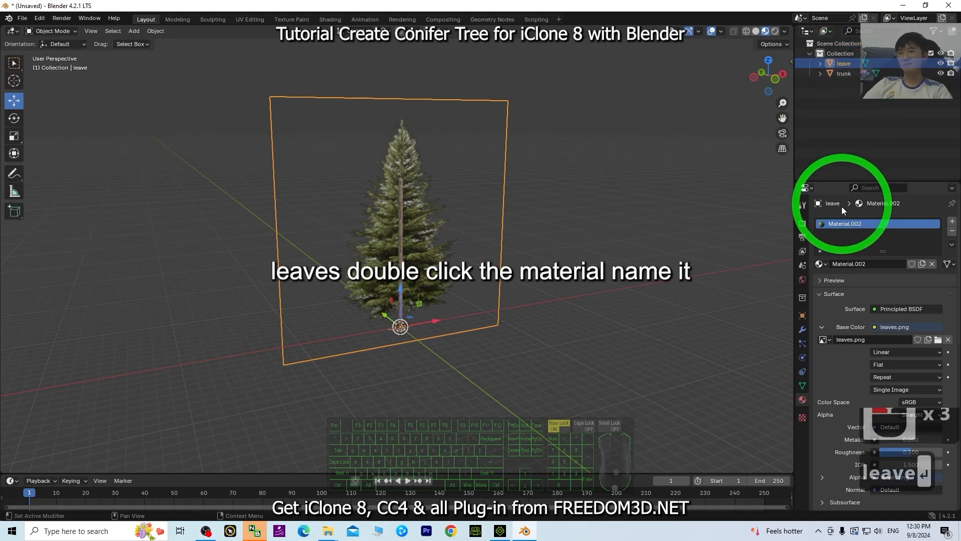
Rename the leave object's material as leave
double_click(845, 224)
type("l")
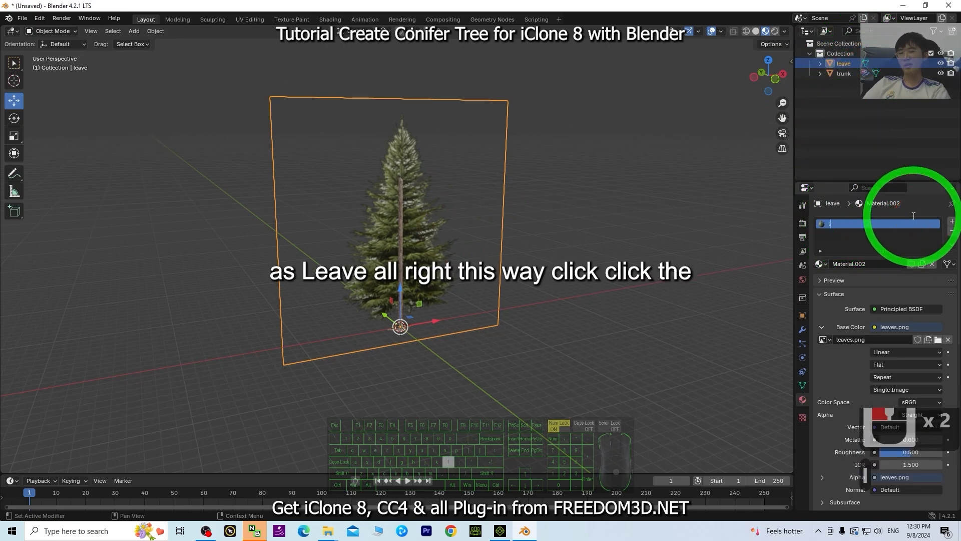
type("eave")
key("Return")
scroll(343, 216, "up", 4)
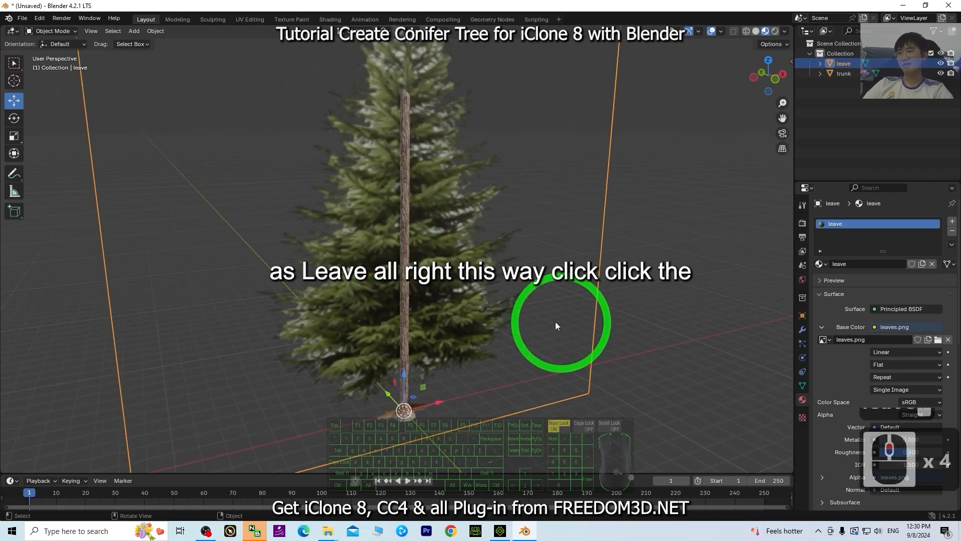
scroll(463, 305, "down", 4)
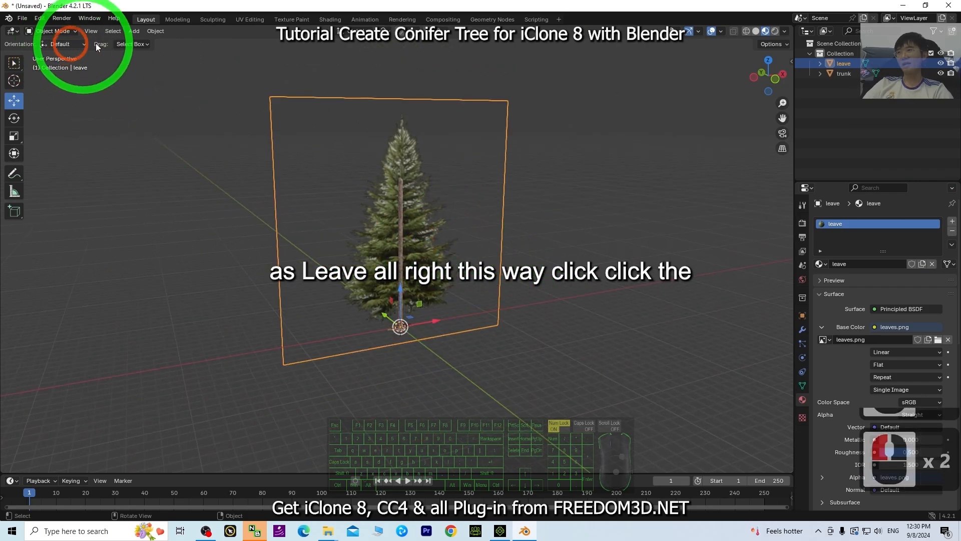
Select the leave plane and switch it to Edit Mode
left_click(616, 262)
left_click(400, 216)
left_click(272, 157)
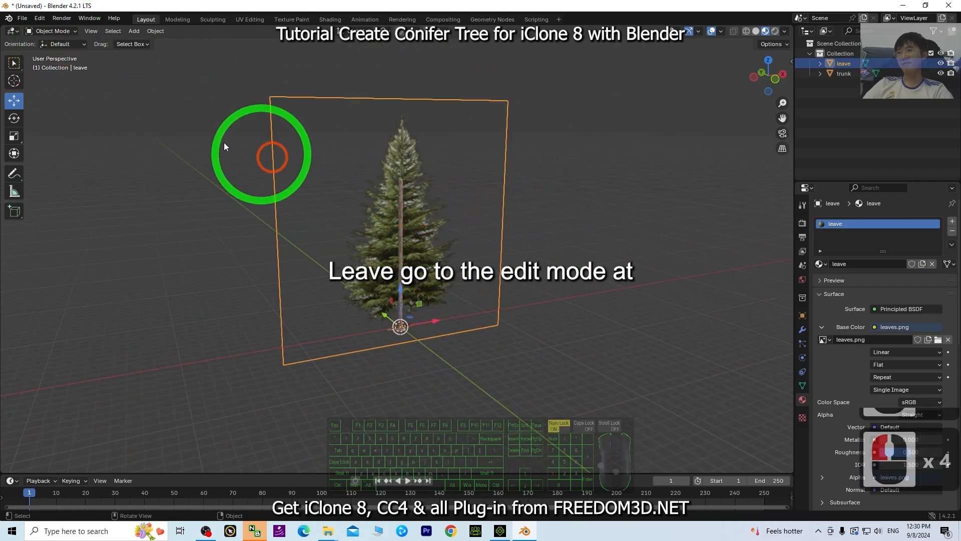
left_click(52, 31)
left_click(49, 50)
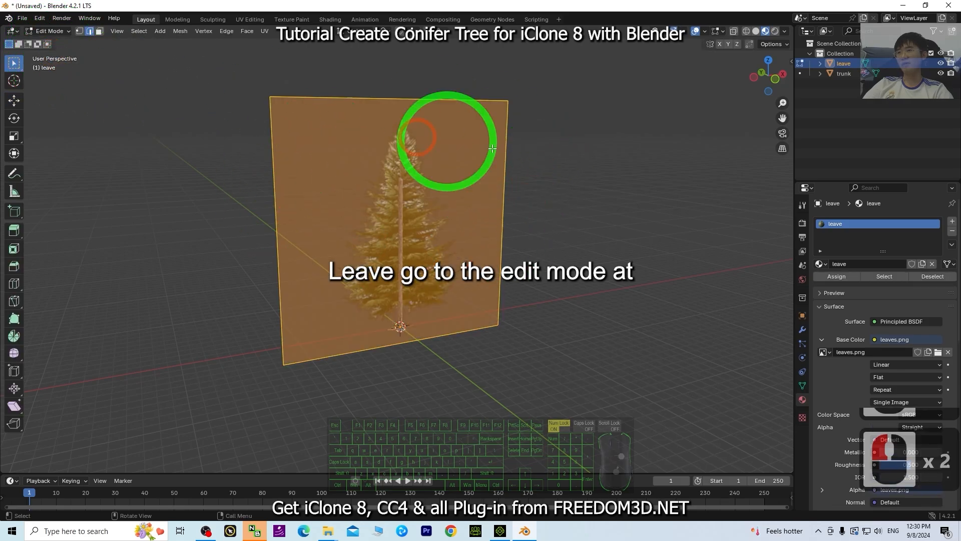
Switch to face selection and subdivide the leave plane's face with 20 cuts, leaving nothing selected
scroll(668, 235, "up", 2)
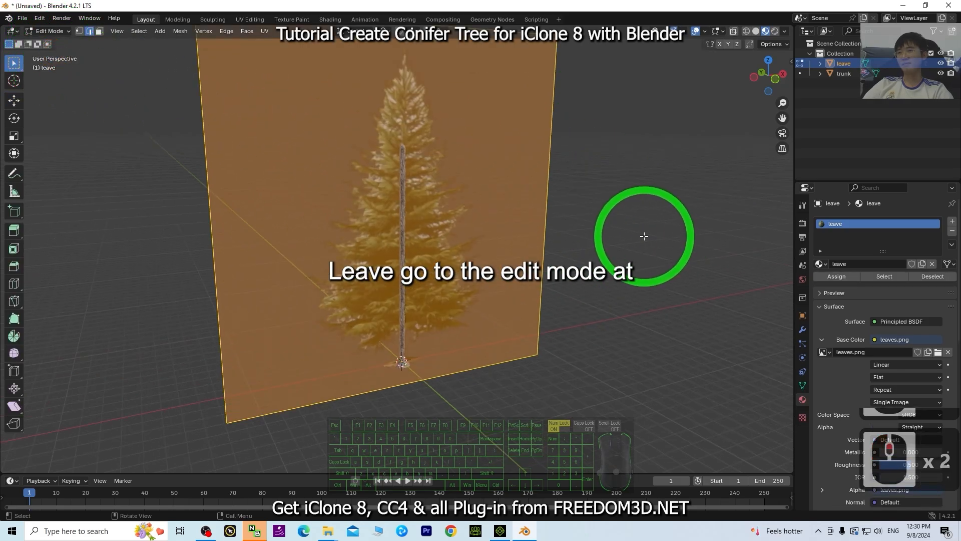
left_click(697, 211)
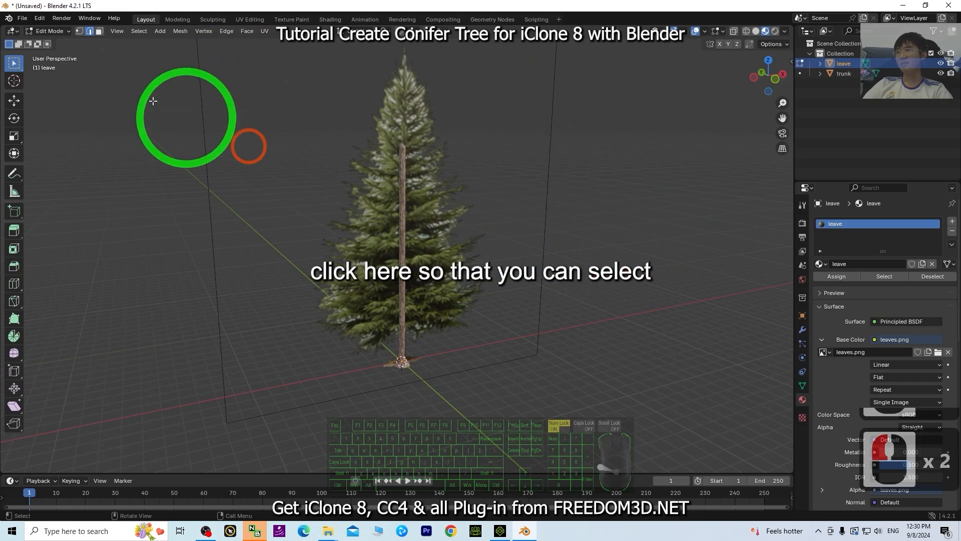
left_click(99, 31)
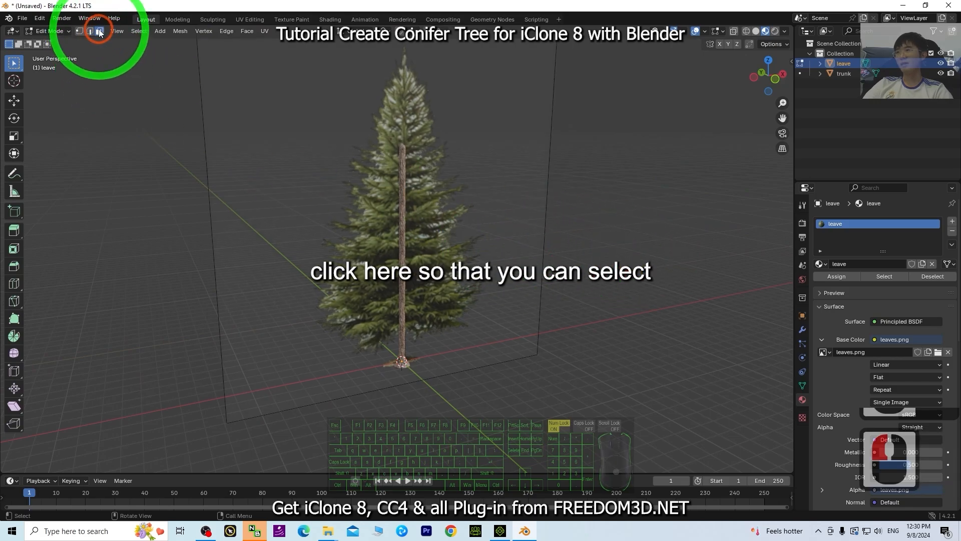
left_click(455, 175)
right_click(461, 168)
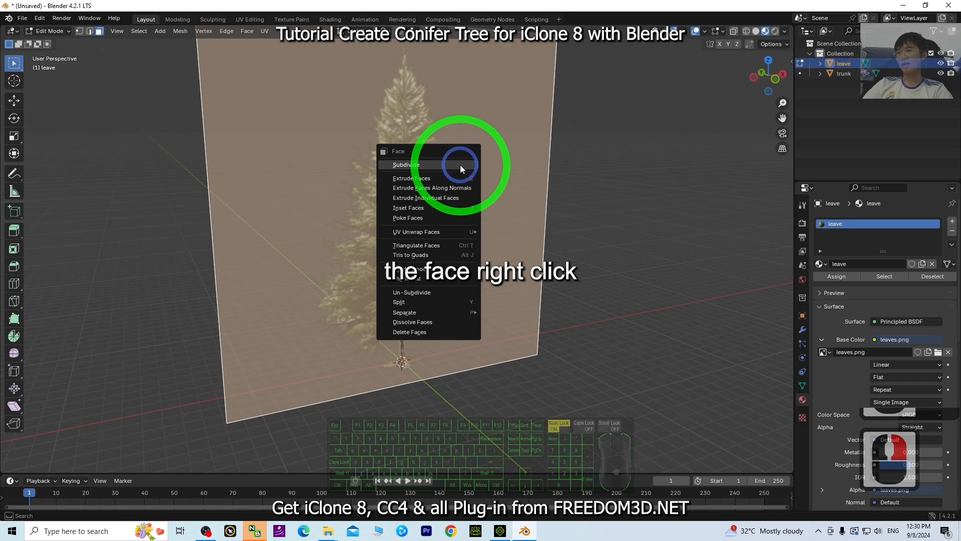
left_click(403, 164)
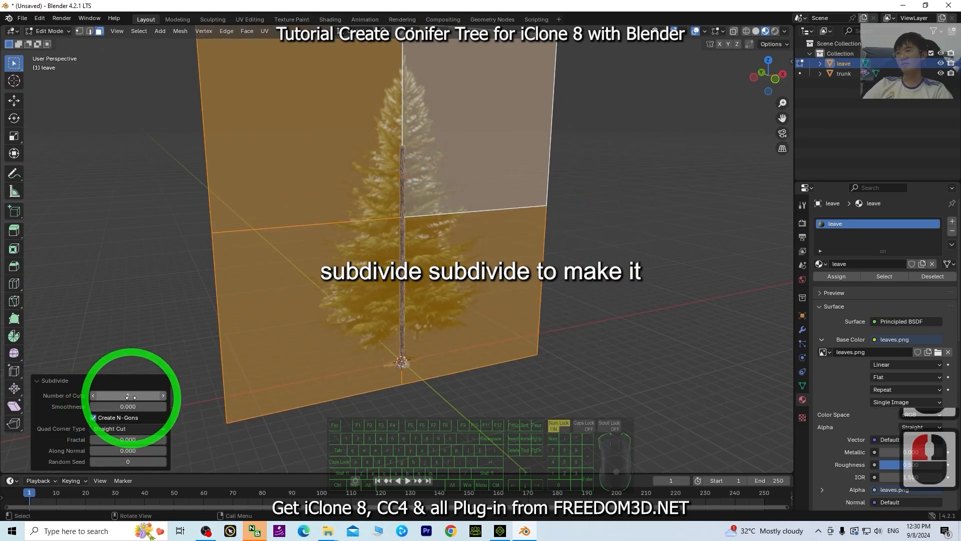
left_click_drag(124, 396, 208, 396)
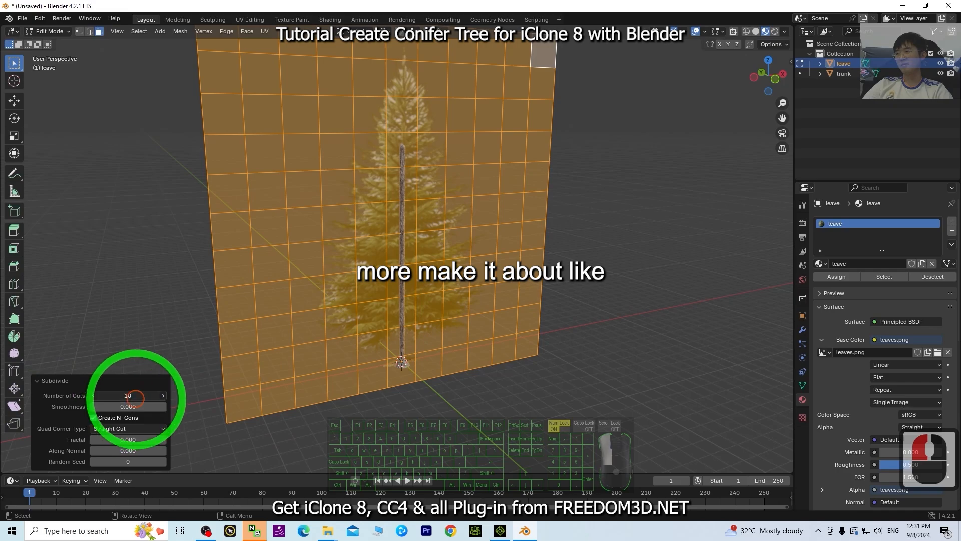
key("Return")
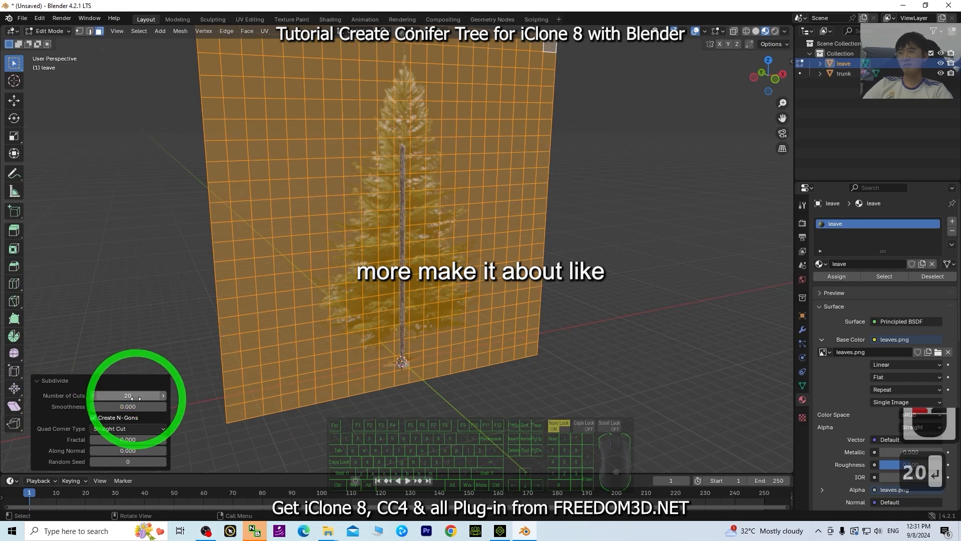
middle_click_drag(603, 389, 574, 378)
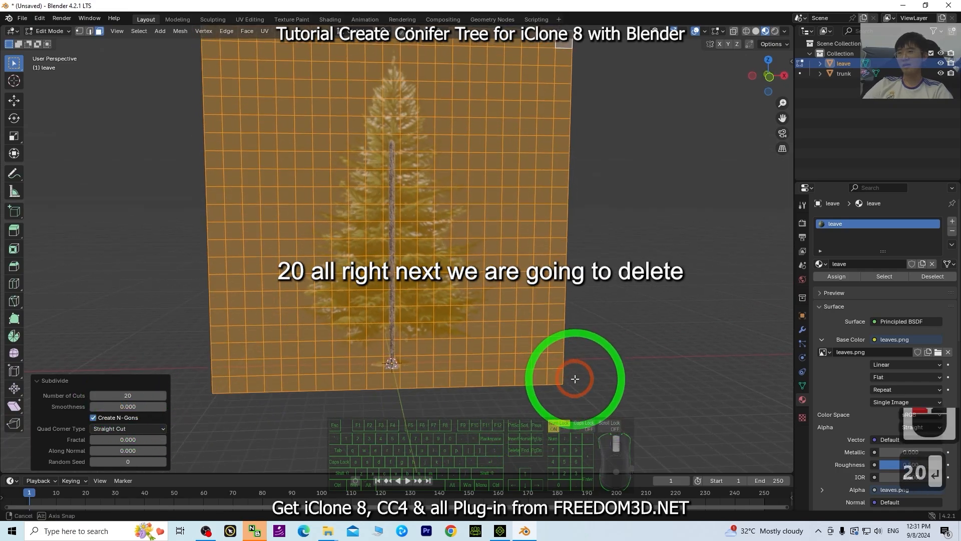
left_click(593, 328)
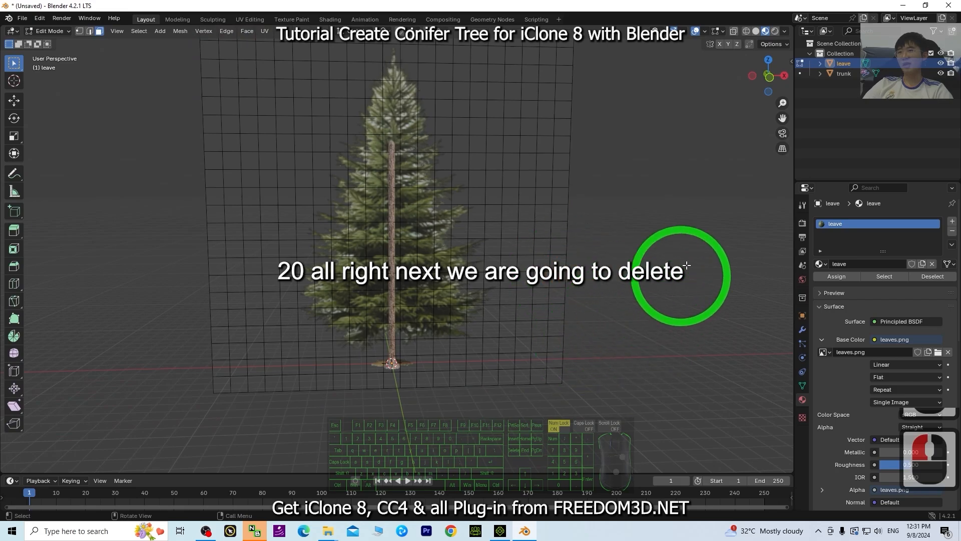
In front view, select the four outer columns of the leave grid on the tree's +X side and delete their faces
scroll(472, 277, "down", 3)
scroll(557, 222, "up", 1)
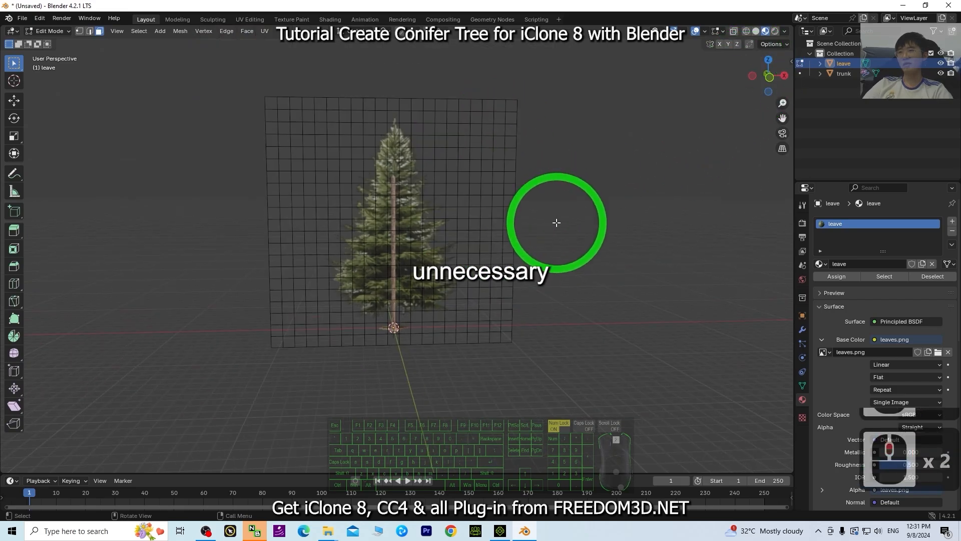
scroll(563, 226, "up", 2)
scroll(583, 217, "down", 1)
middle_click_drag(615, 214, 629, 312, "shift")
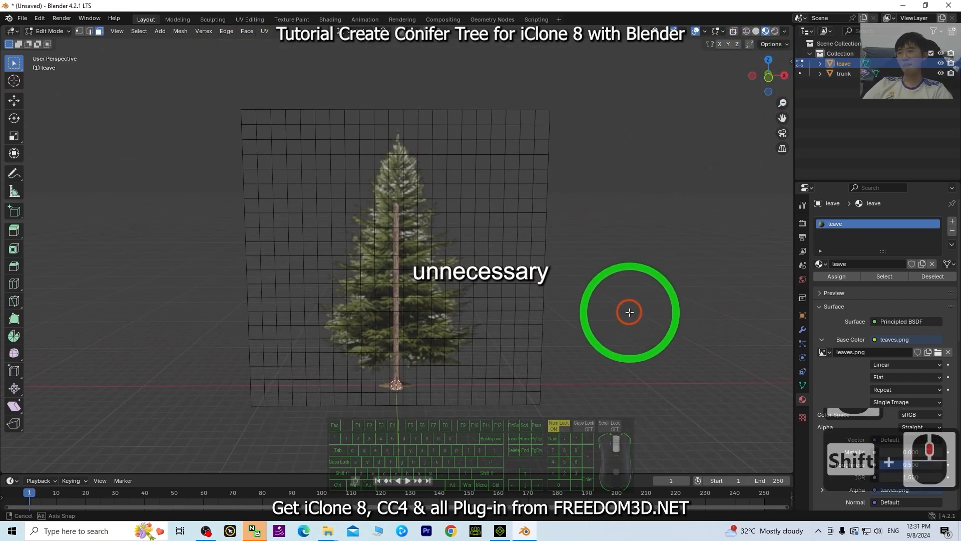
left_click(770, 77)
scroll(646, 302, "down", 3)
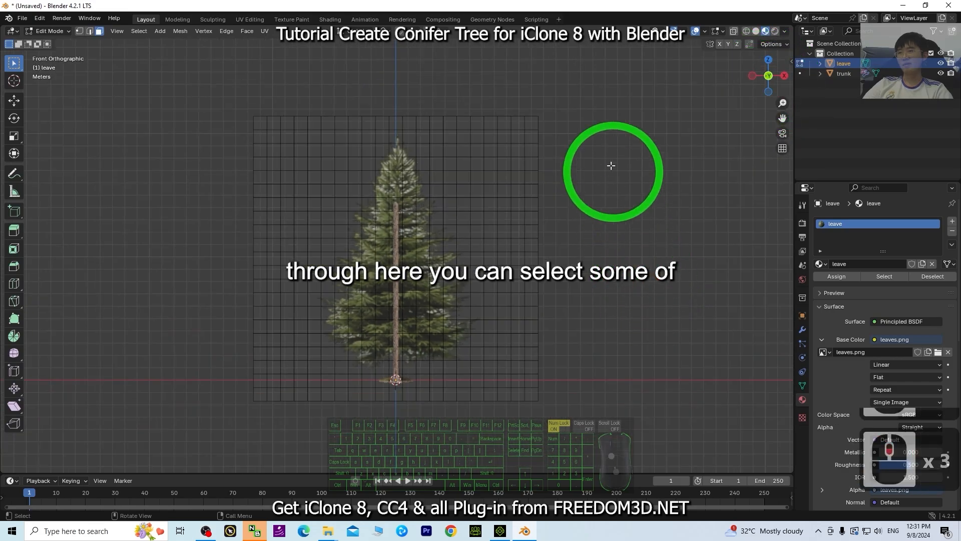
left_click_drag(614, 75, 484, 467)
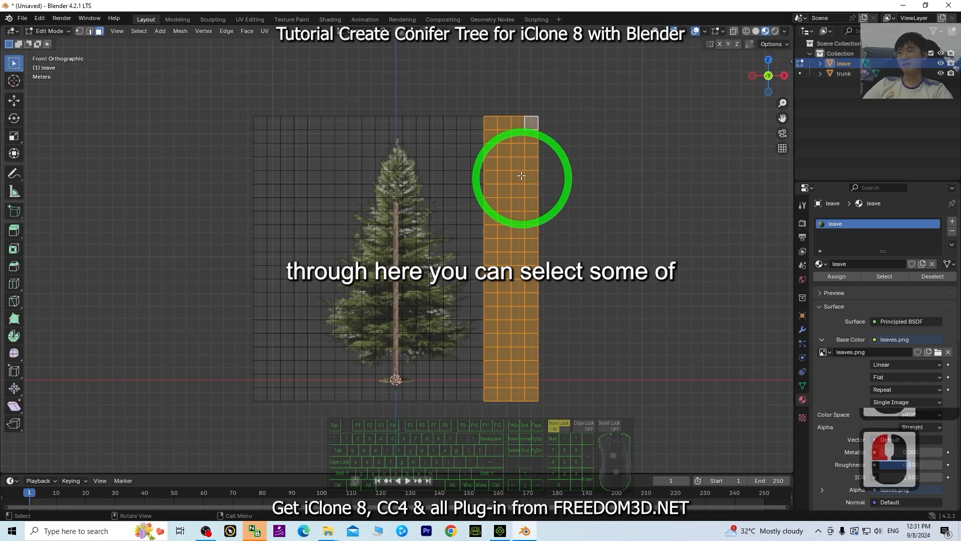
key("Delete")
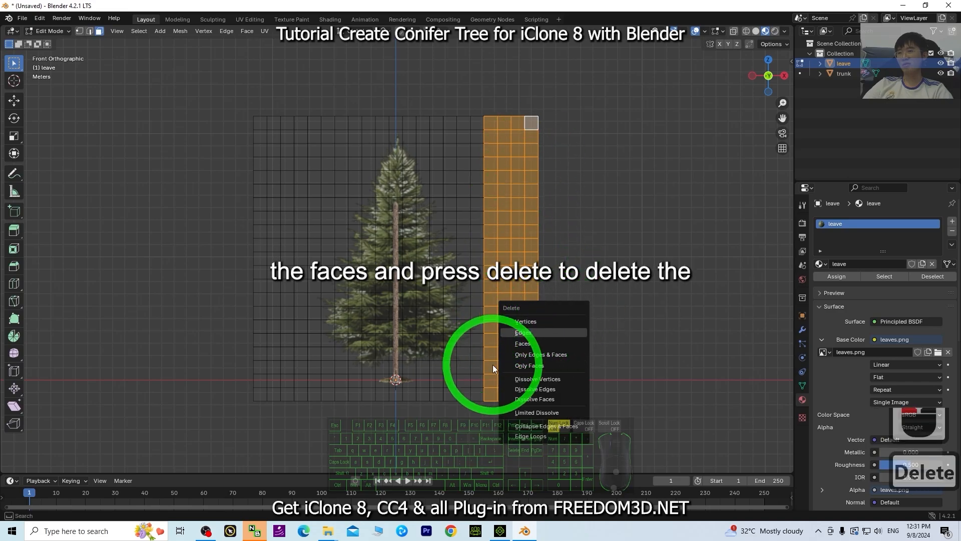
left_click(524, 344)
Select the four outer columns of the leave grid on the tree's -X side and delete their faces
scroll(576, 235, "up", 2)
scroll(575, 236, "down", 3)
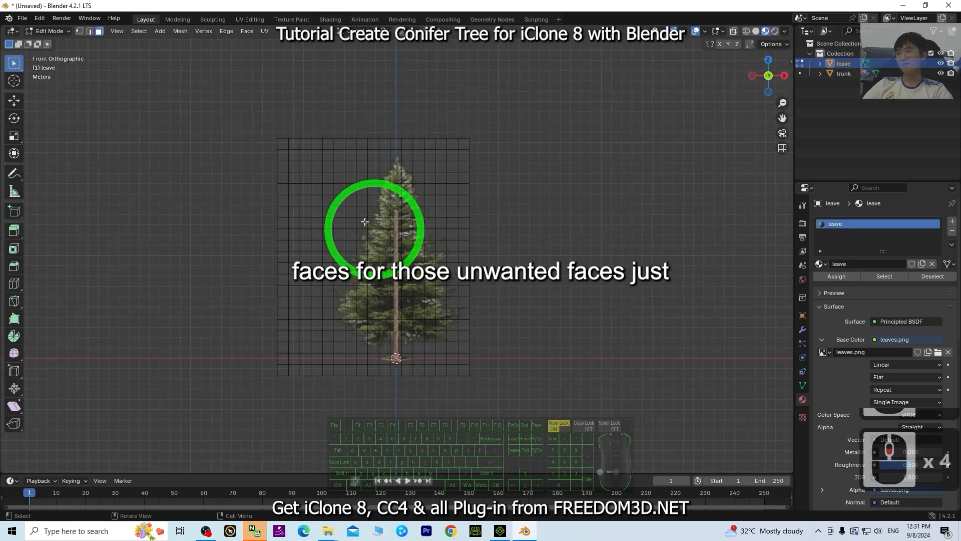
left_click_drag(186, 83, 322, 429)
key("Delete")
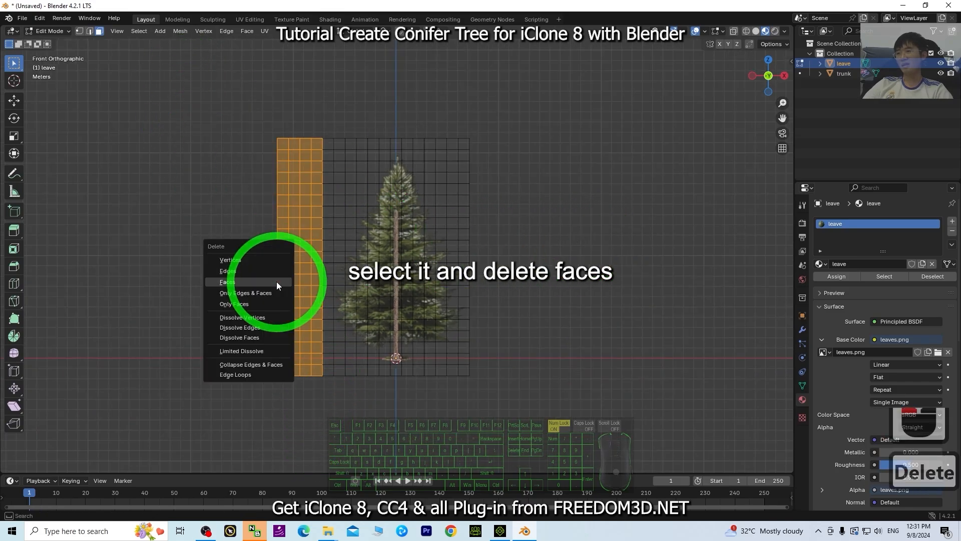
left_click(238, 283)
Select the two lowest rows of the leave grid around the trunk base and delete their faces
scroll(581, 407, "up", 3)
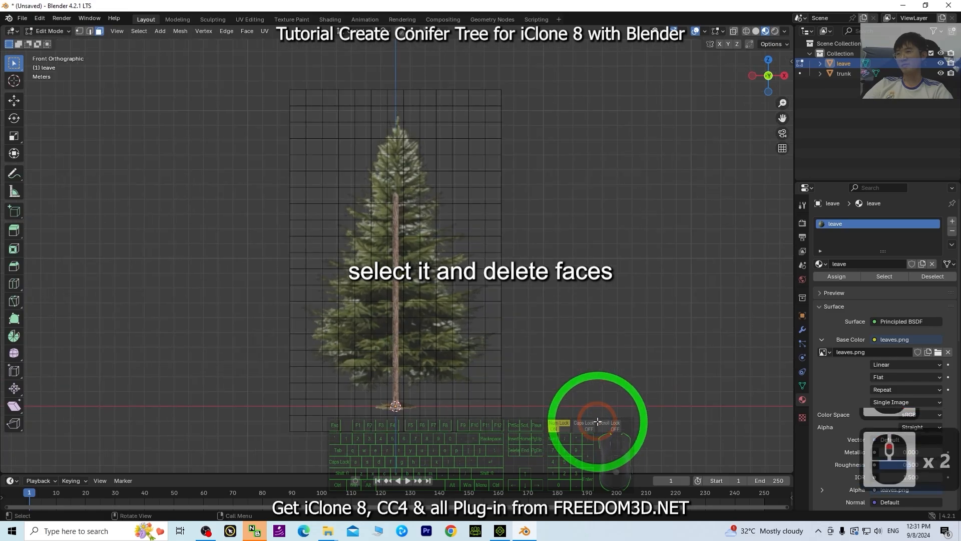
scroll(618, 361, "up", 1)
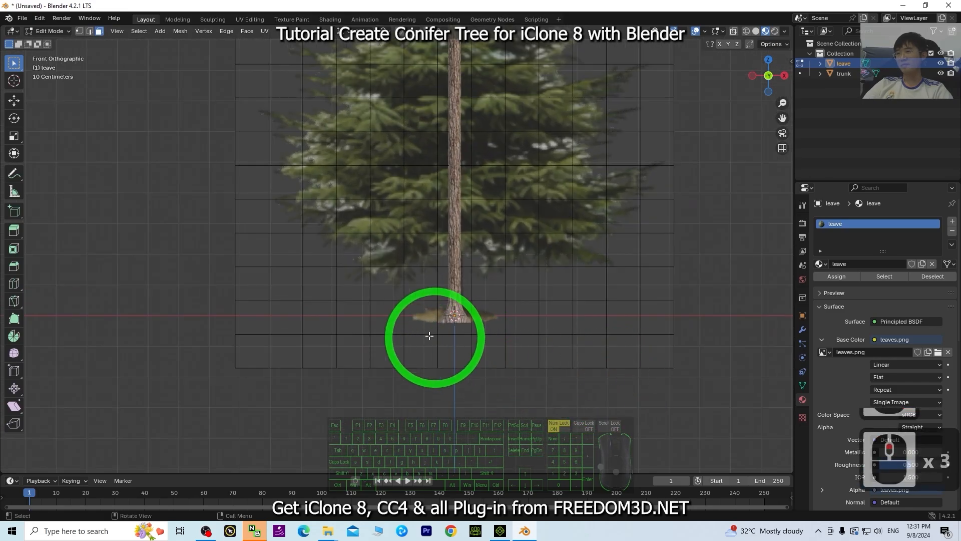
left_click_drag(731, 421, 204, 314)
key("Delete")
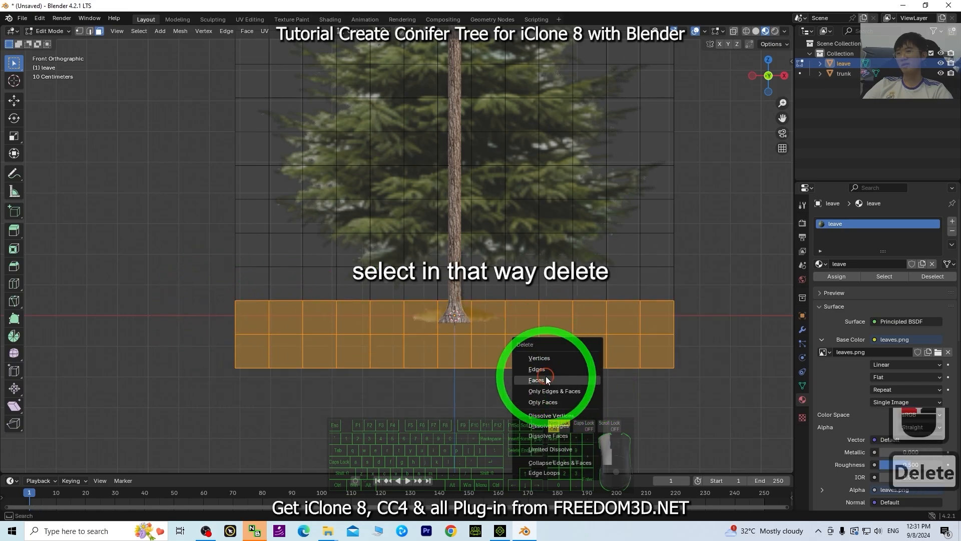
left_click(546, 380)
Select the empty uppermost row of the leave grid above the tree tip and delete its faces
scroll(426, 258, "down", 3)
middle_click_drag(366, 271, 560, 253)
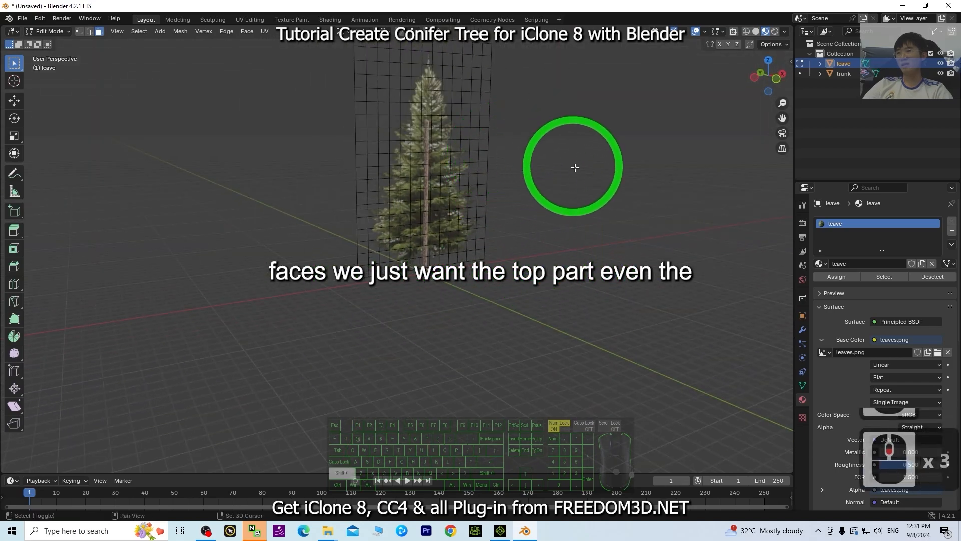
middle_click_drag(576, 167, 545, 386, "shift")
scroll(449, 341, "up", 5)
middle_click_drag(448, 341, 579, 343, "shift")
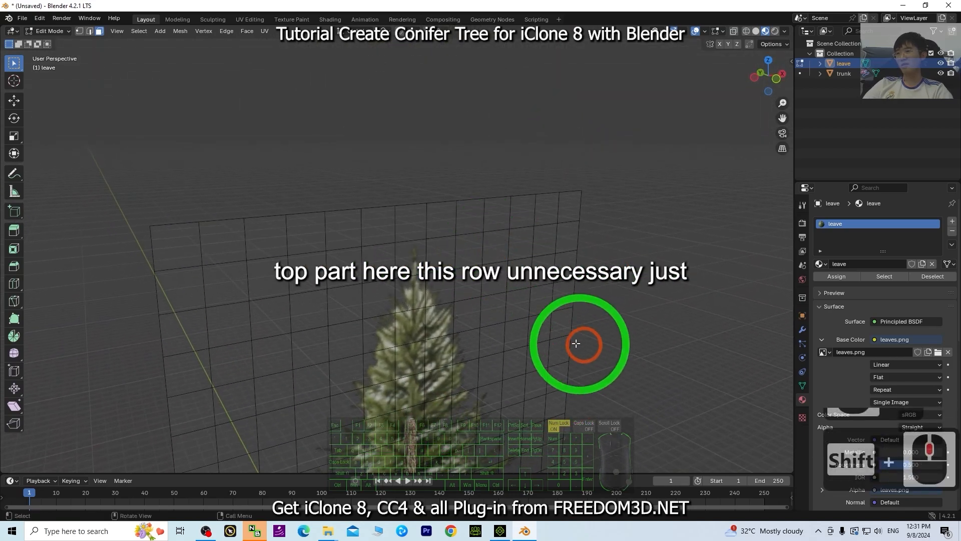
left_click_drag(71, 160, 580, 194)
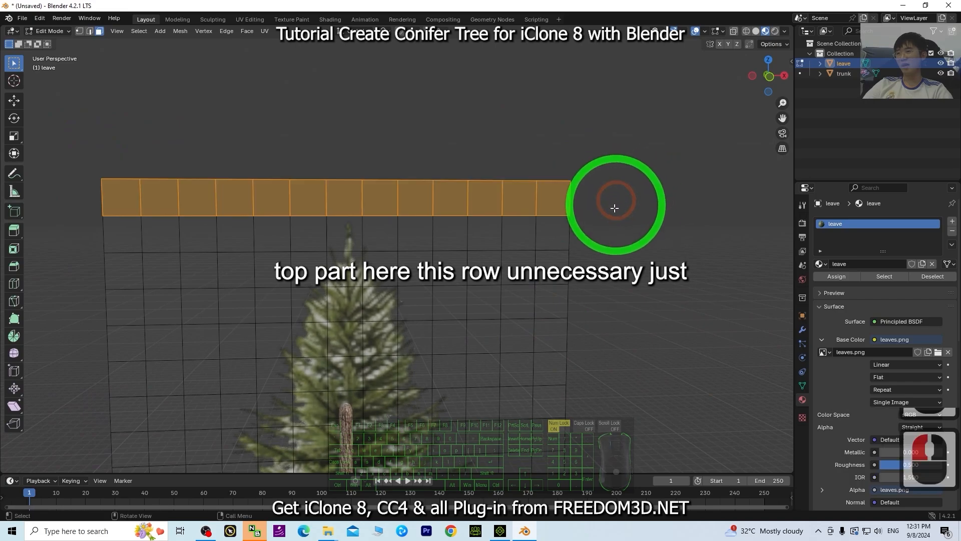
key("Delete")
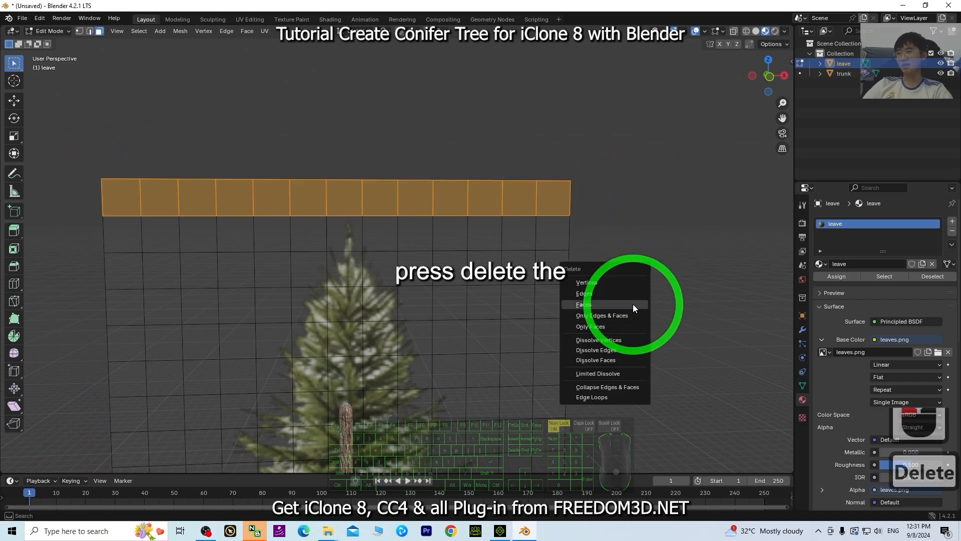
left_click(582, 304)
Check the trimmed leave mesh around the tree and return it to Object Mode
scroll(595, 320, "down", 5)
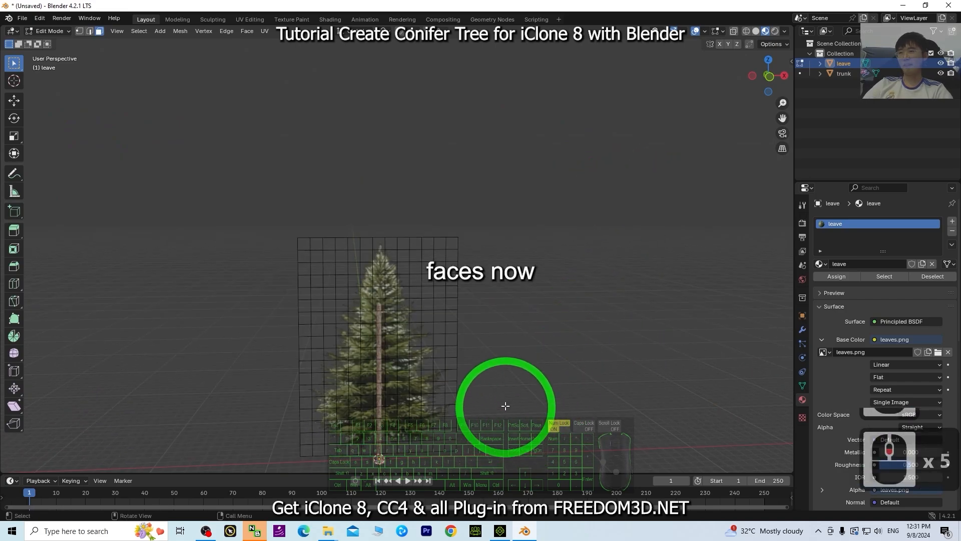
middle_click_drag(504, 405, 553, 281, "shift")
middle_click_drag(480, 295, 491, 346)
scroll(594, 313, "up", 4)
scroll(609, 311, "down", 2)
middle_click_drag(609, 311, 565, 368)
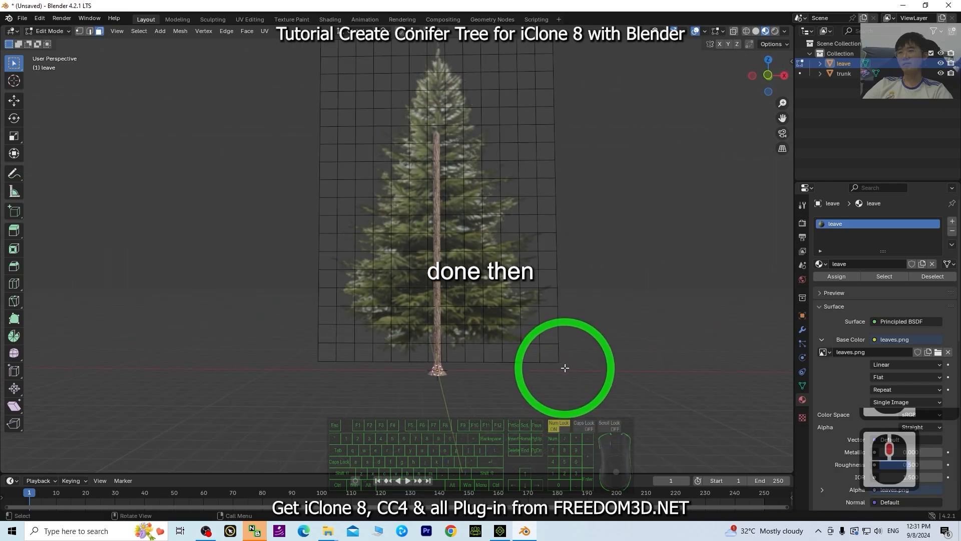
scroll(550, 280, "down", 3)
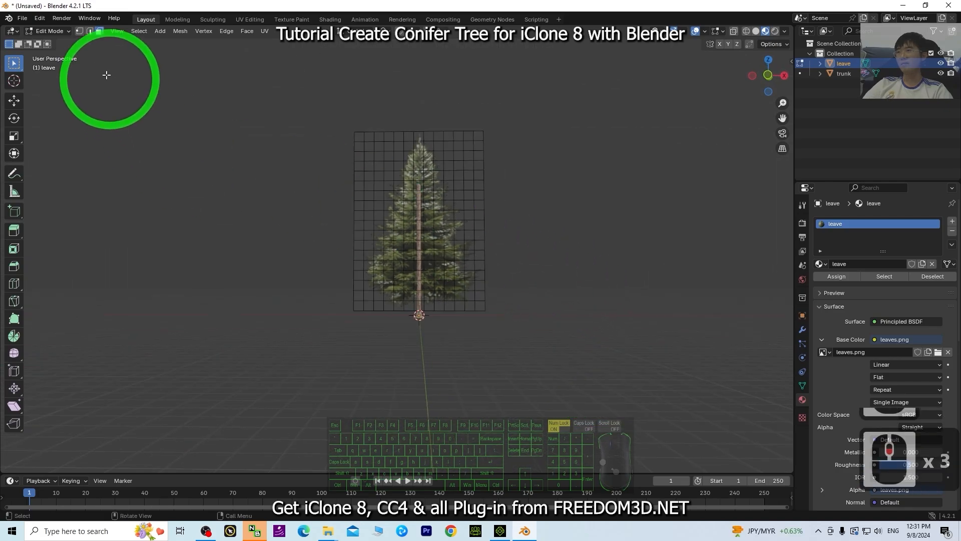
left_click(60, 33)
left_click(55, 42)
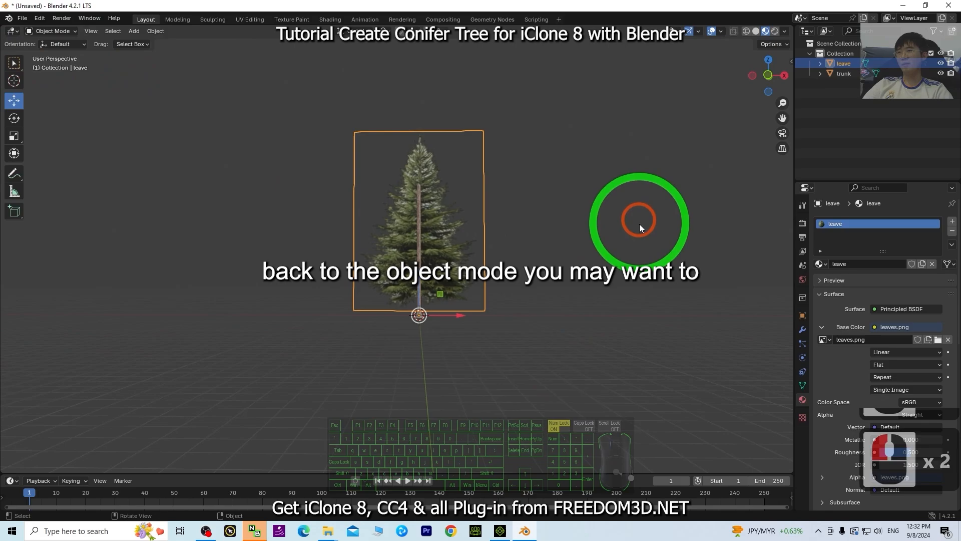
Raise the leave plane along Z to expose the lower trunk and deselect it
middle_click_drag(632, 301, 419, 287)
left_click_drag(431, 282, 426, 239)
left_click(681, 311)
scroll(659, 309, "up", 4)
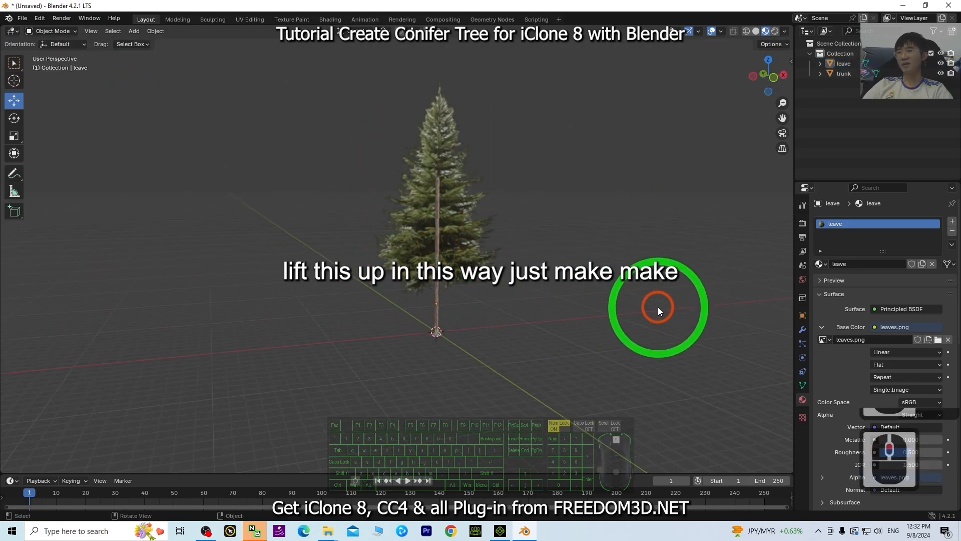
scroll(559, 265, "down", 3)
Select the leave plane and lower it about 0.62 m along Z
left_click(460, 208)
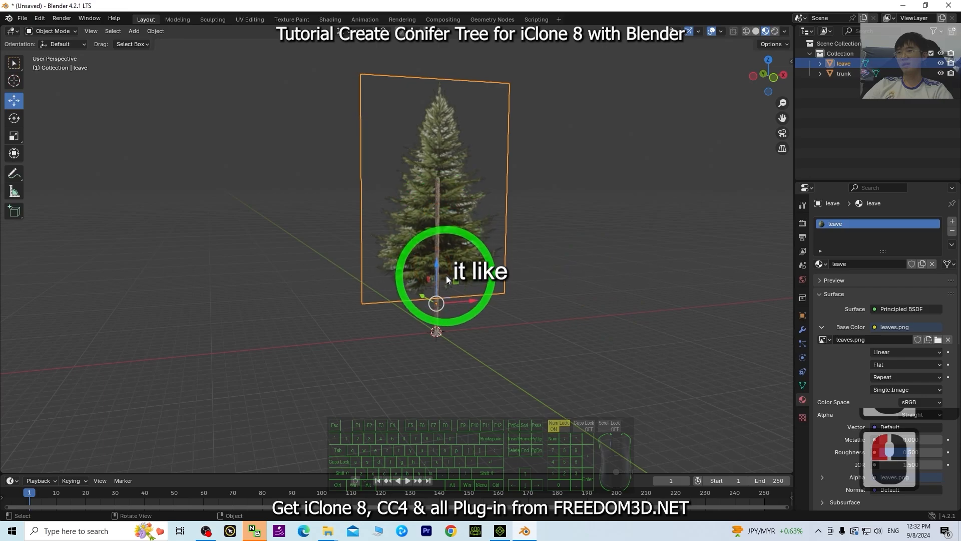
left_click_drag(437, 268, 436, 289)
scroll(668, 271, "up", 4)
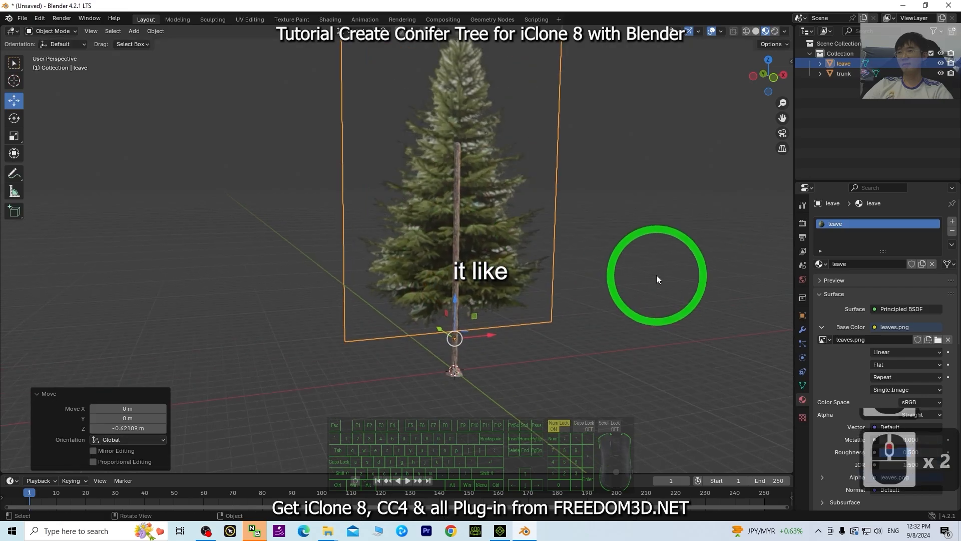
Duplicate the leave plane, keeping the copy at the original's position
middle_click_drag(653, 279, 565, 255)
left_click(509, 231)
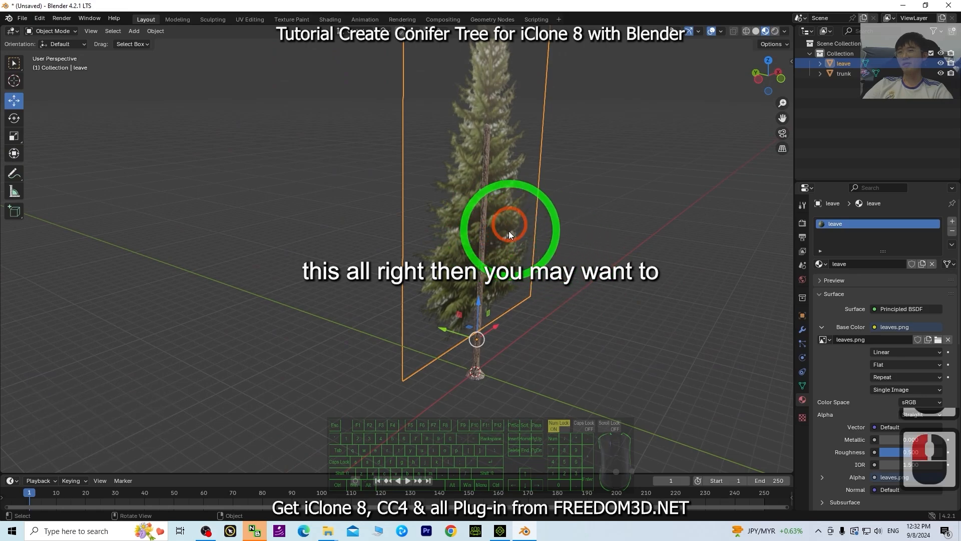
middle_click_drag(616, 218, 536, 333, "shift")
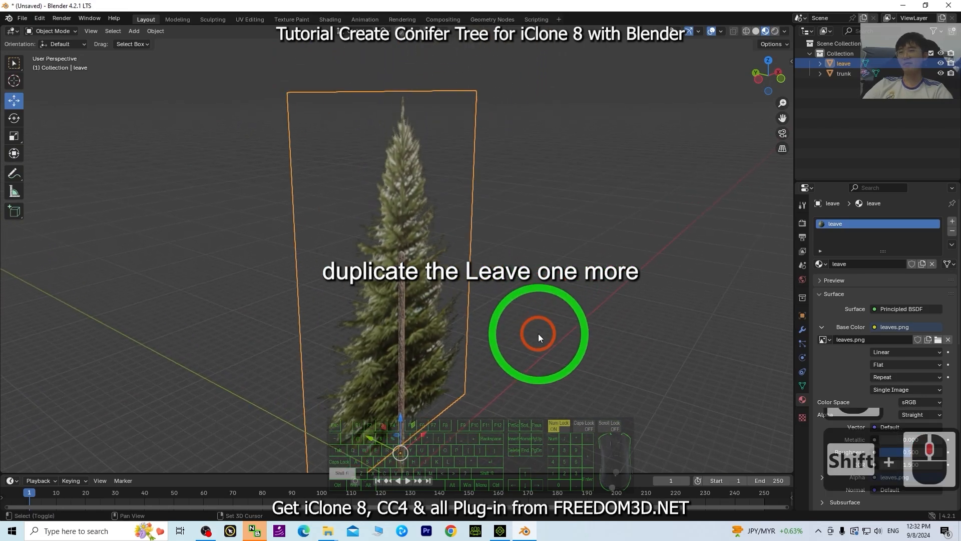
scroll(532, 339, "down", 2)
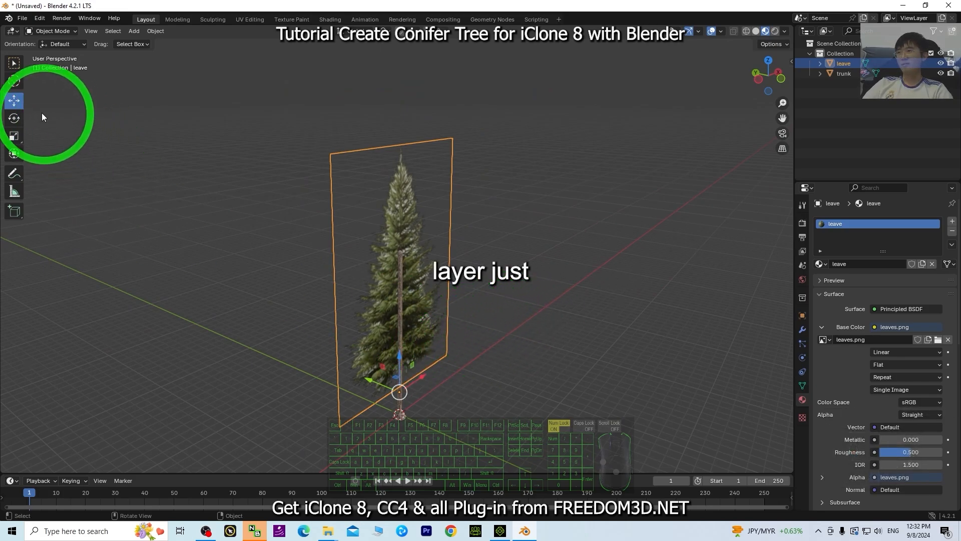
key("shift+d")
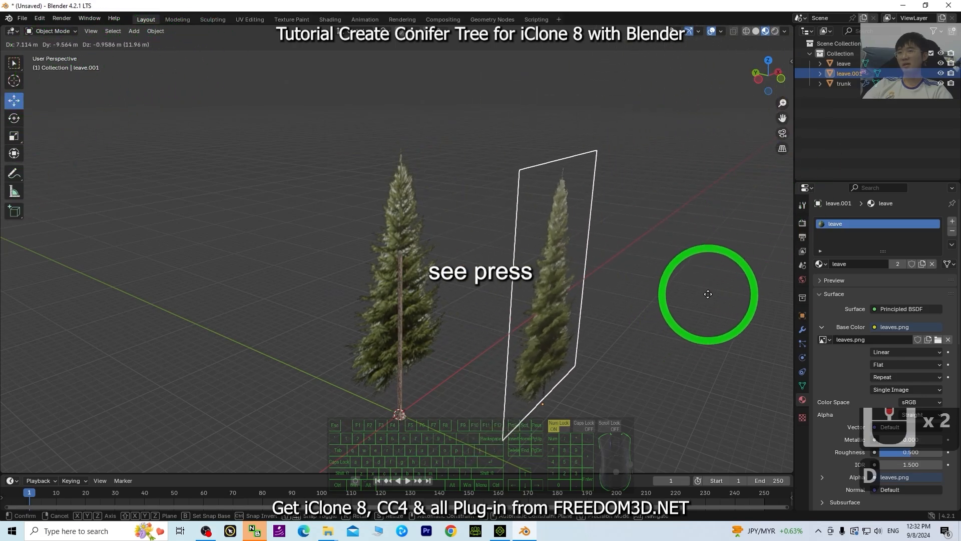
key("Escape")
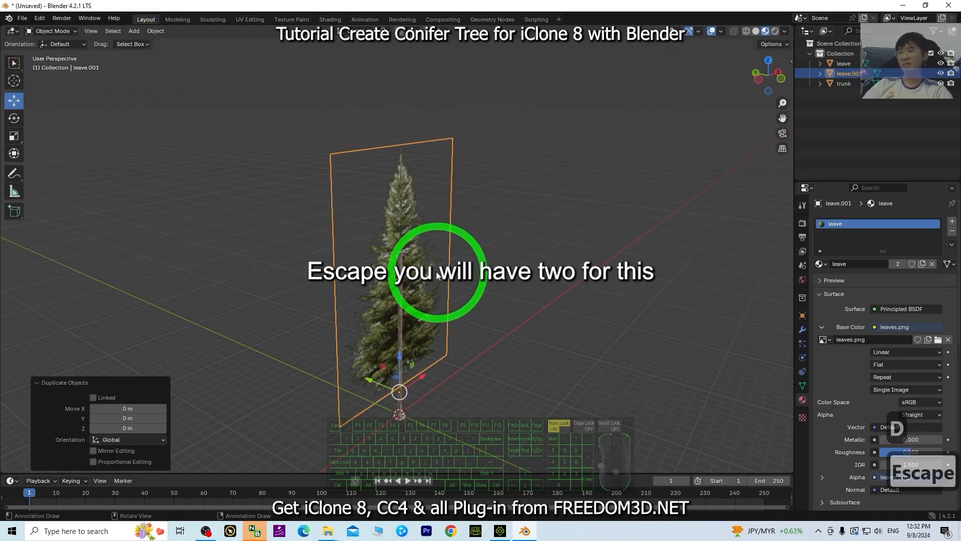
Rotate the duplicated leave plane to -90° about Z so it crosses the original, and deselect it
double_click(846, 75)
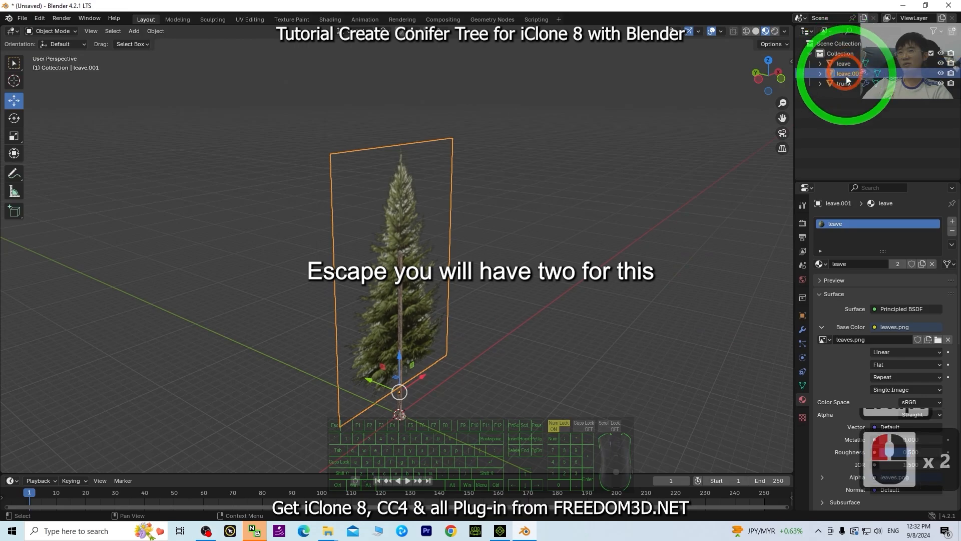
left_click(803, 316)
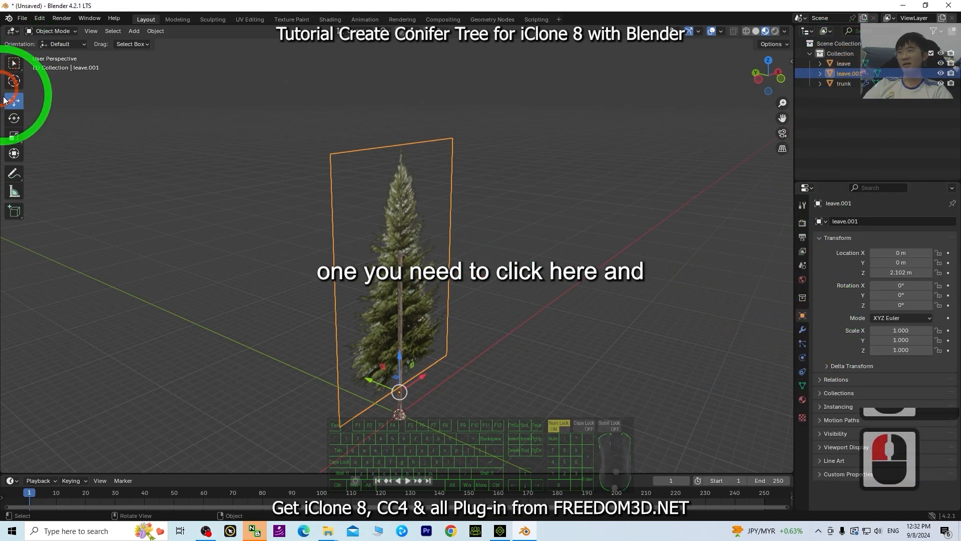
left_click(14, 120)
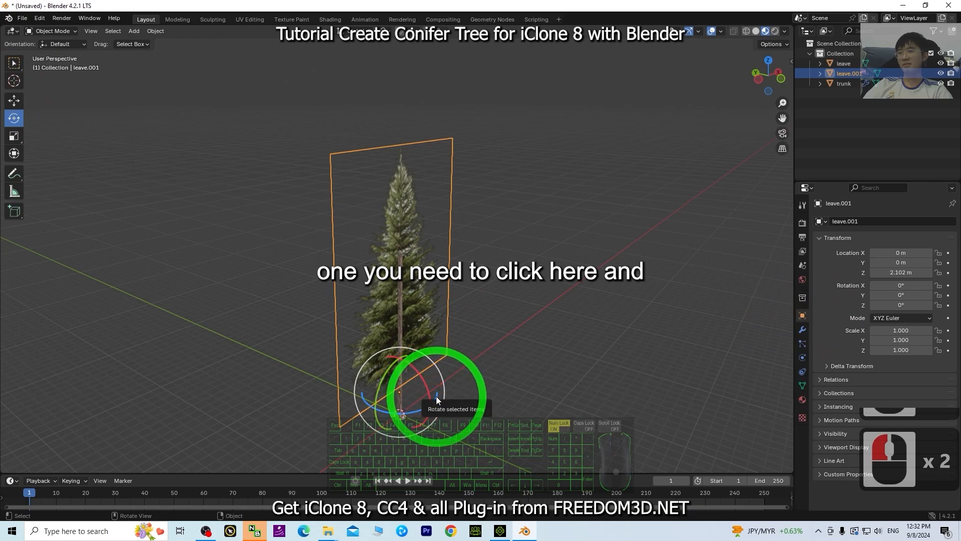
left_click_drag(436, 395, 414, 420)
left_click(904, 305)
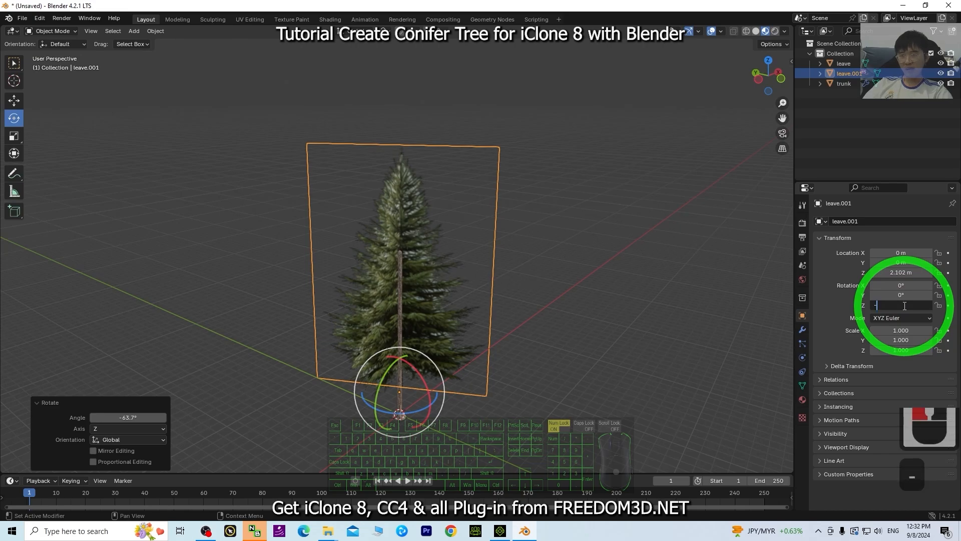
key("Return")
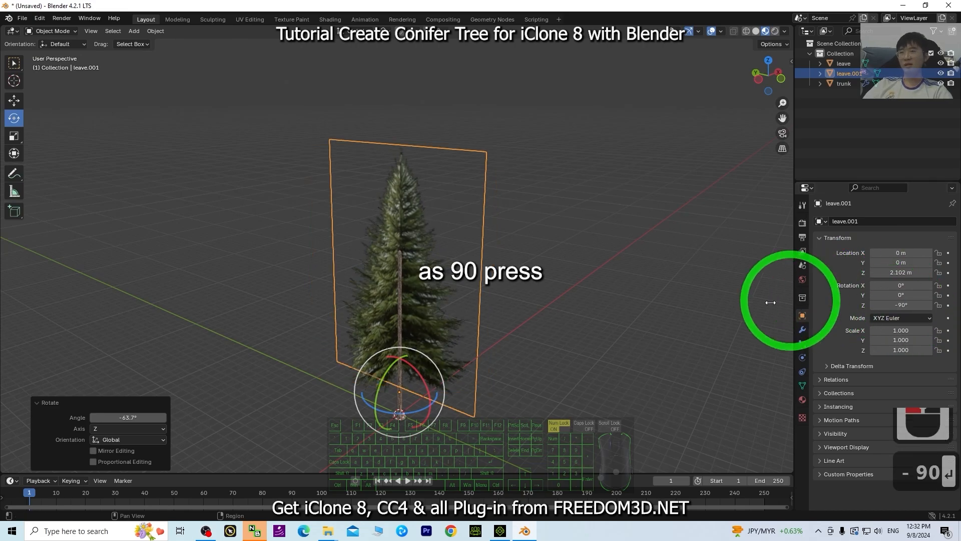
scroll(561, 368, "up", 3)
middle_click_drag(570, 367, 554, 275)
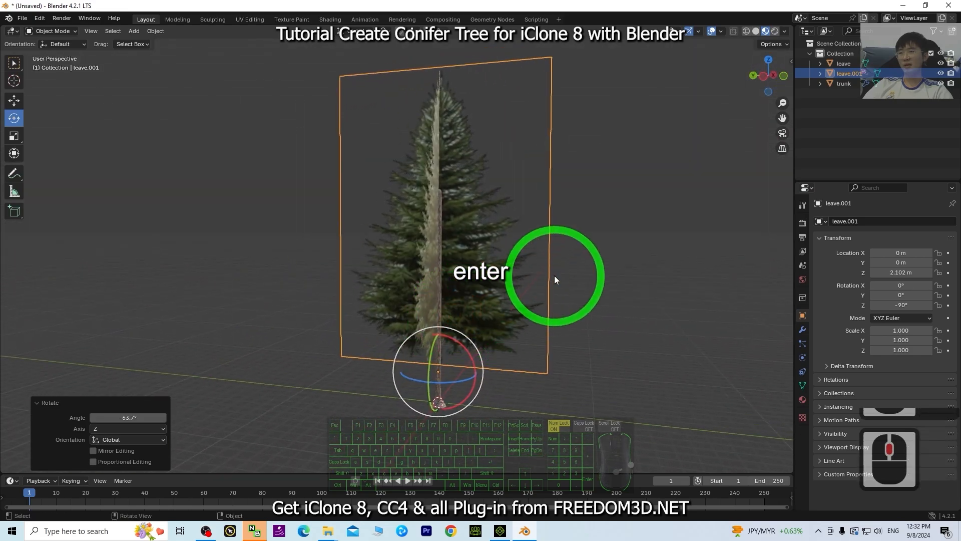
middle_click_drag(649, 294, 741, 309)
left_click(693, 321)
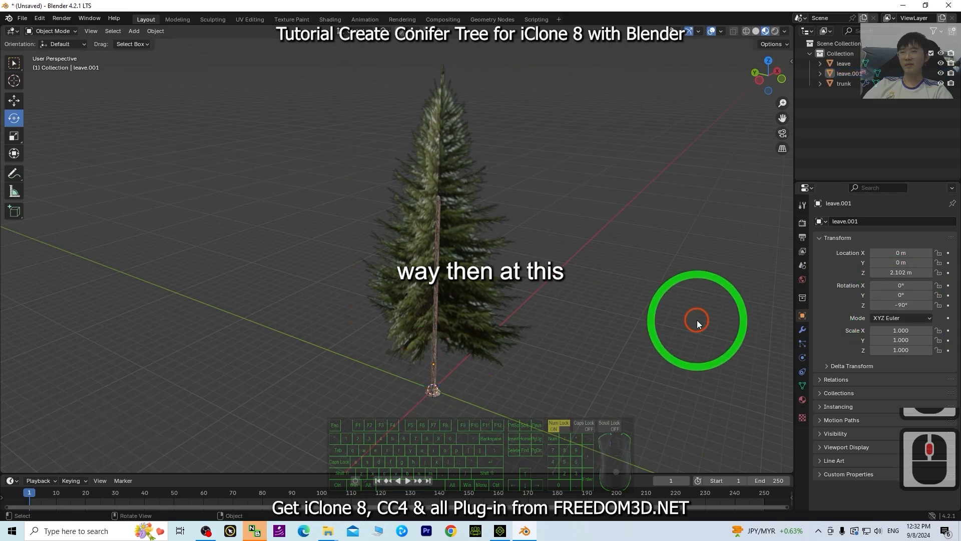
Select both leave planes and the trunk, apply all transforms to them, and clear the selection
middle_click_drag(714, 346, 645, 336)
key("a")
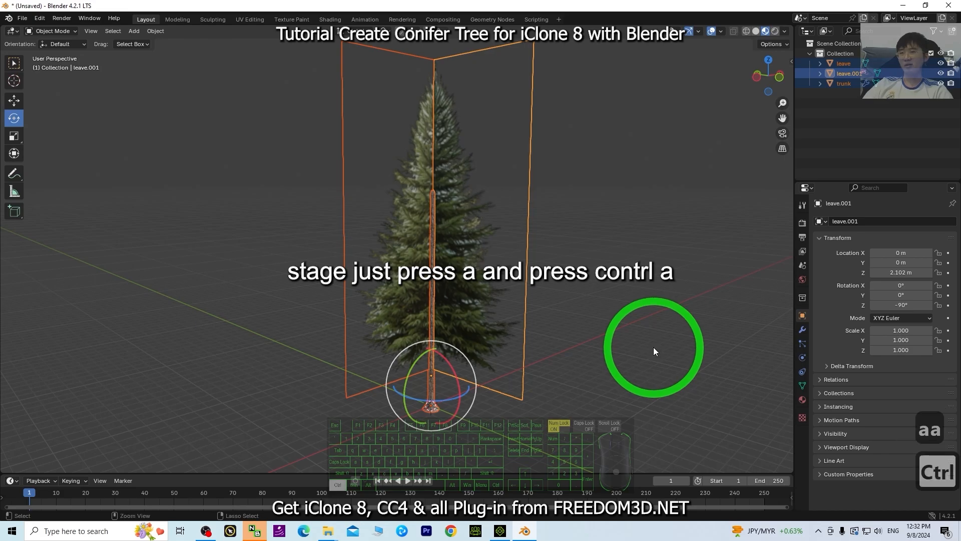
key("ctrl+a")
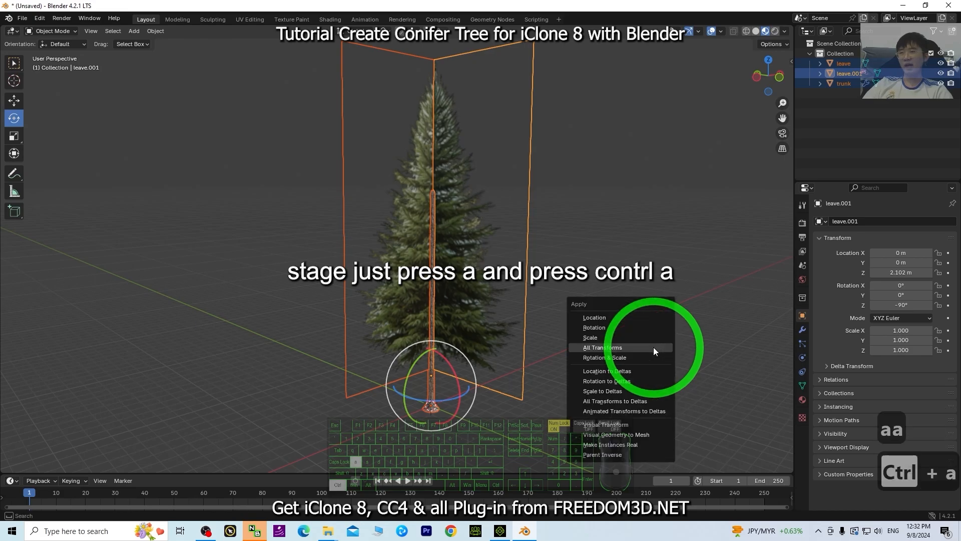
left_click(602, 350)
left_click(602, 350)
middle_click_drag(470, 370, 453, 302)
scroll(531, 271, "up", 4)
scroll(575, 296, "down", 2)
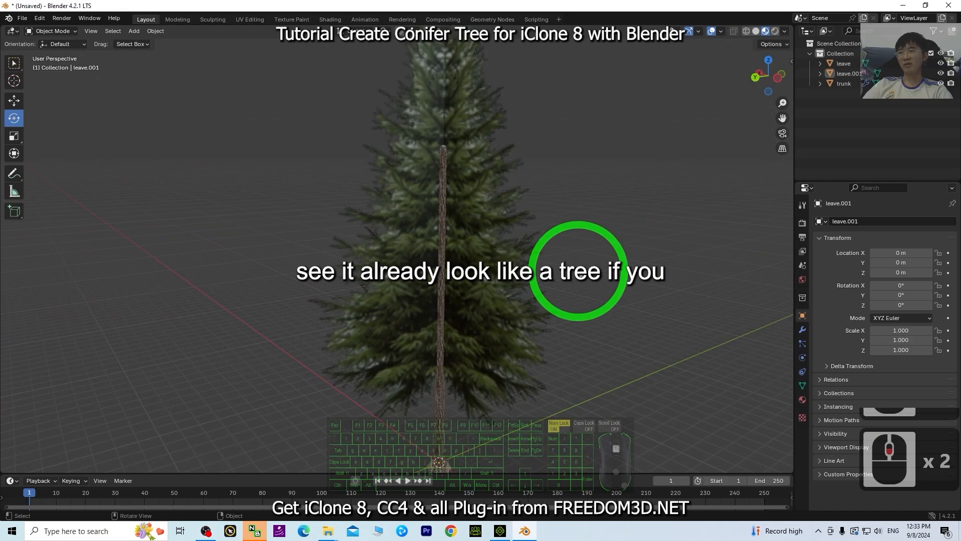
Delete the trunk's faces above its lowest section in Edit Mode, selecting them through the mesh in wireframe shading
left_click(440, 170)
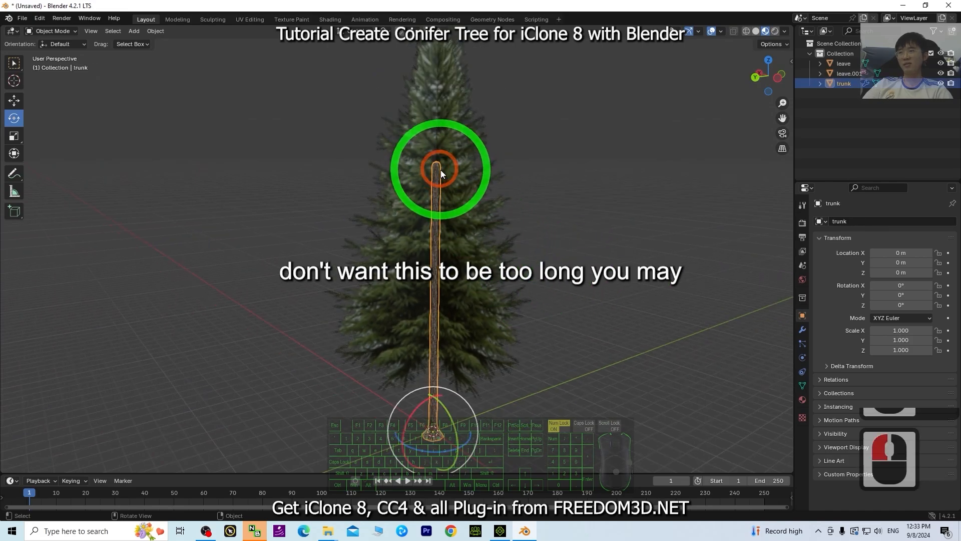
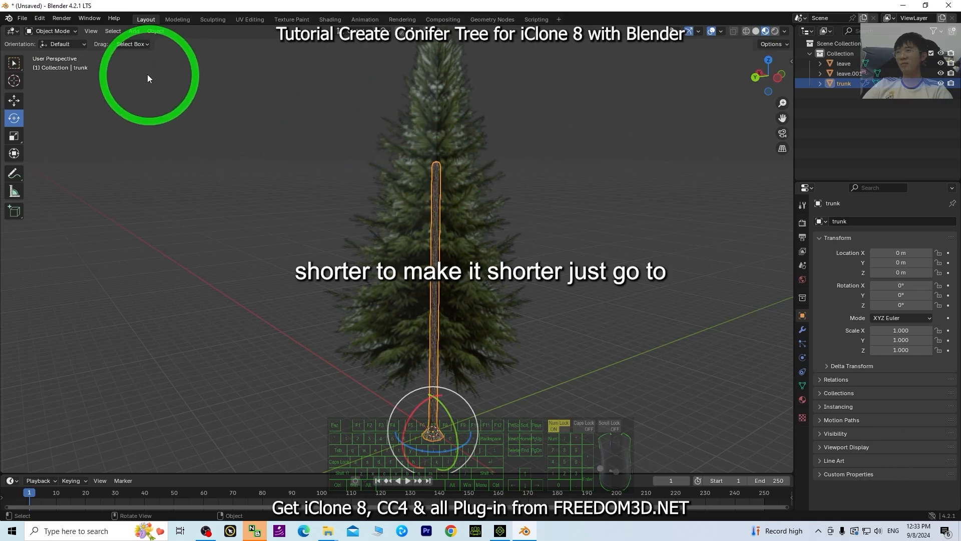
left_click(61, 31)
left_click(50, 51)
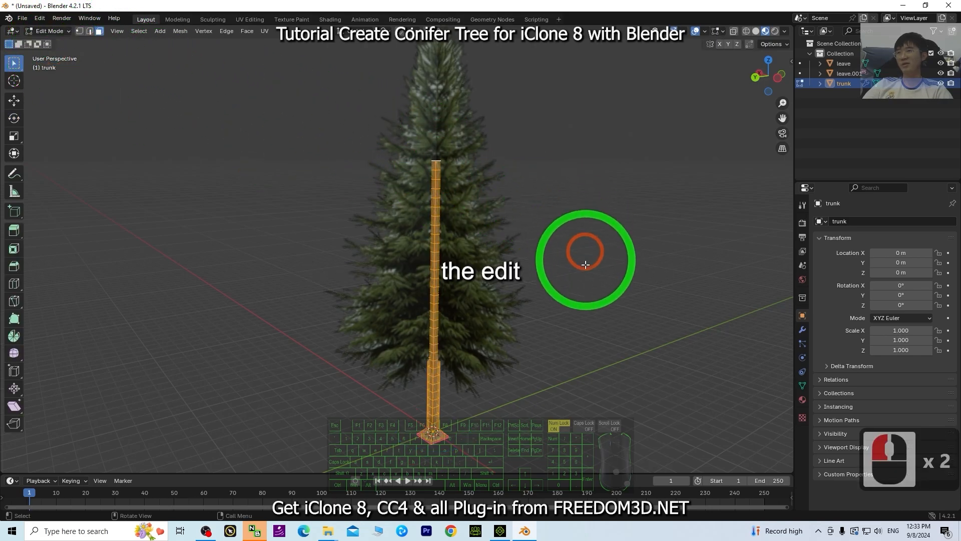
middle_click_drag(580, 362, 365, 180)
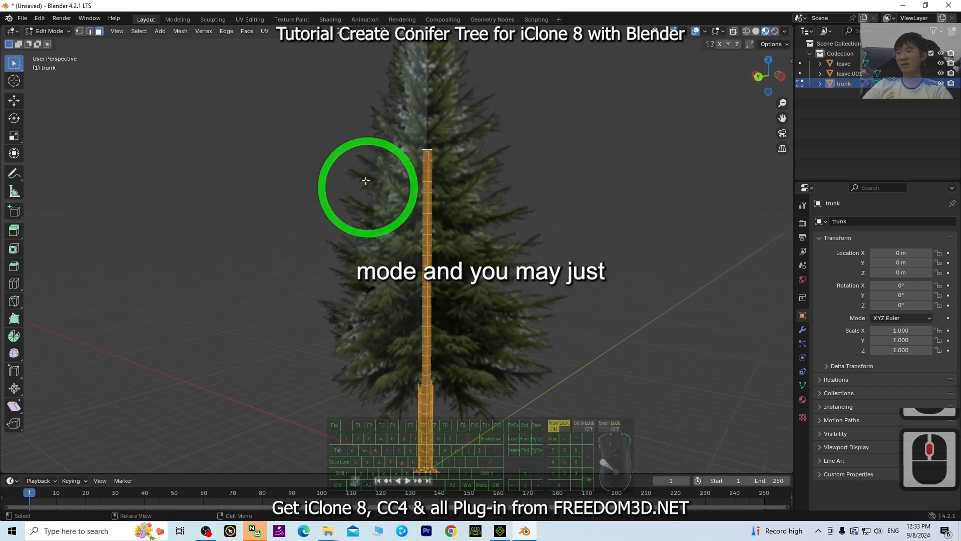
double_click(734, 91)
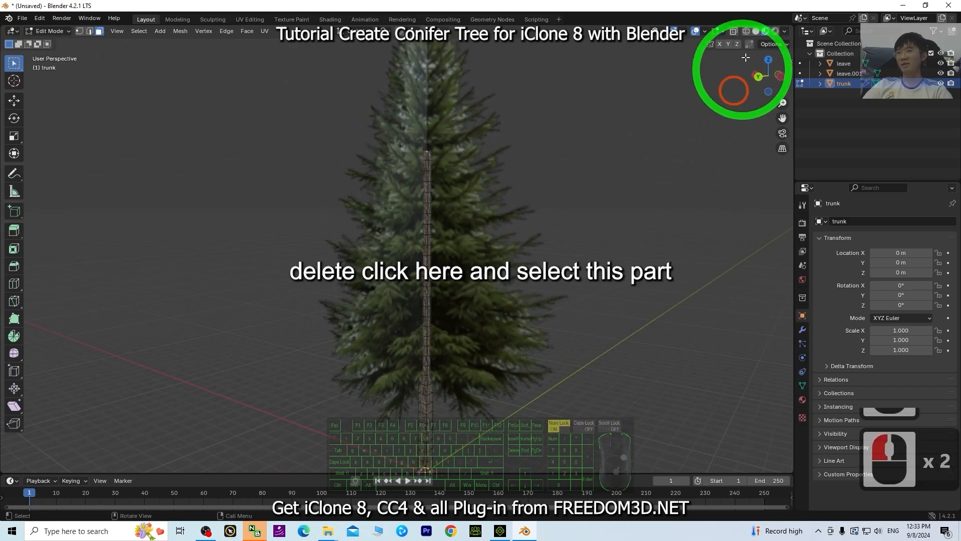
left_click(746, 31)
left_click_drag(402, 137, 481, 412)
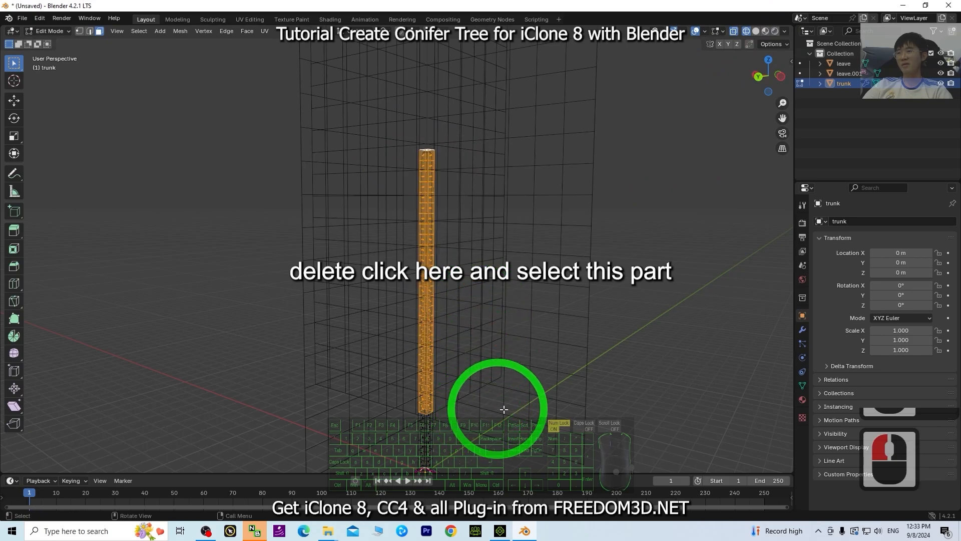
key("Delete")
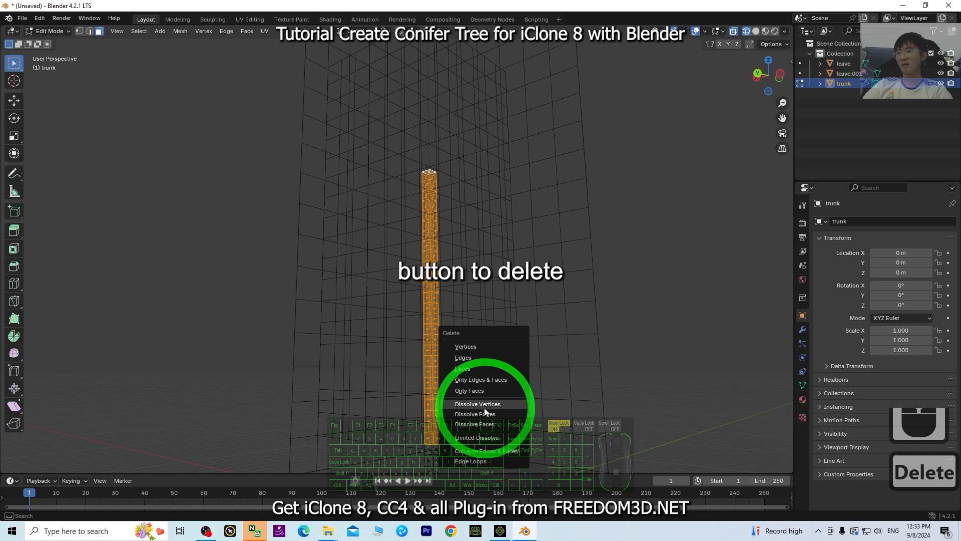
left_click(473, 368)
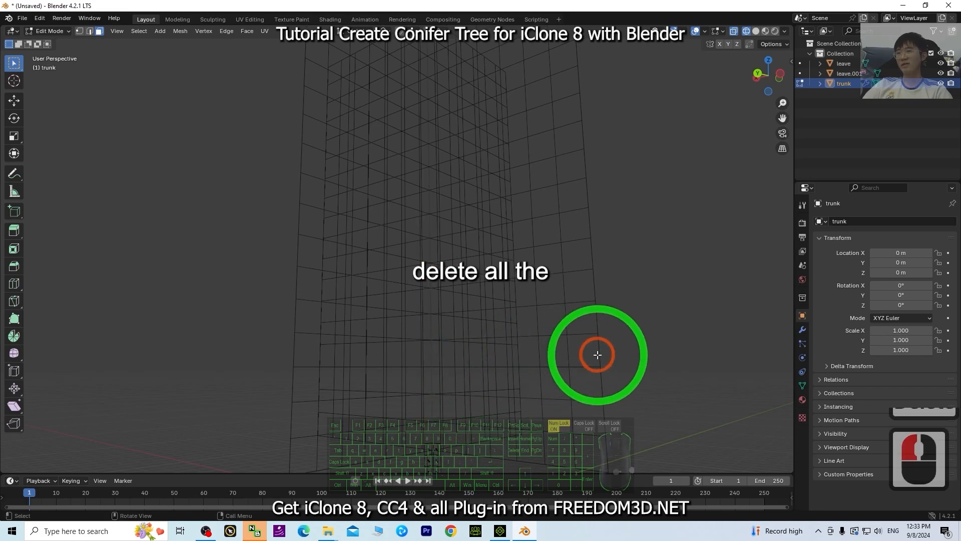
Return the trunk to Object Mode, switch the viewport to Material Preview shading and deselect the trunk
scroll(509, 295, "down", 2)
left_click(55, 31)
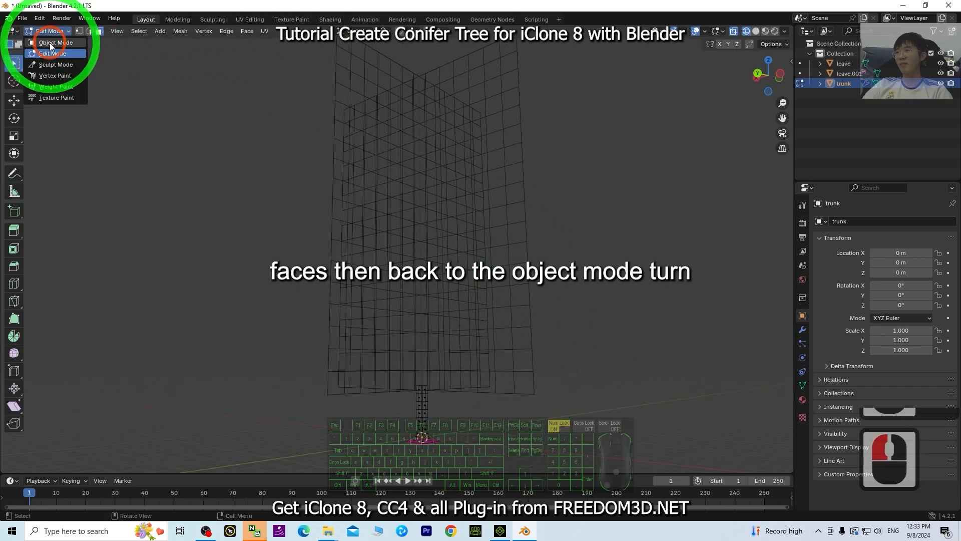
left_click(50, 43)
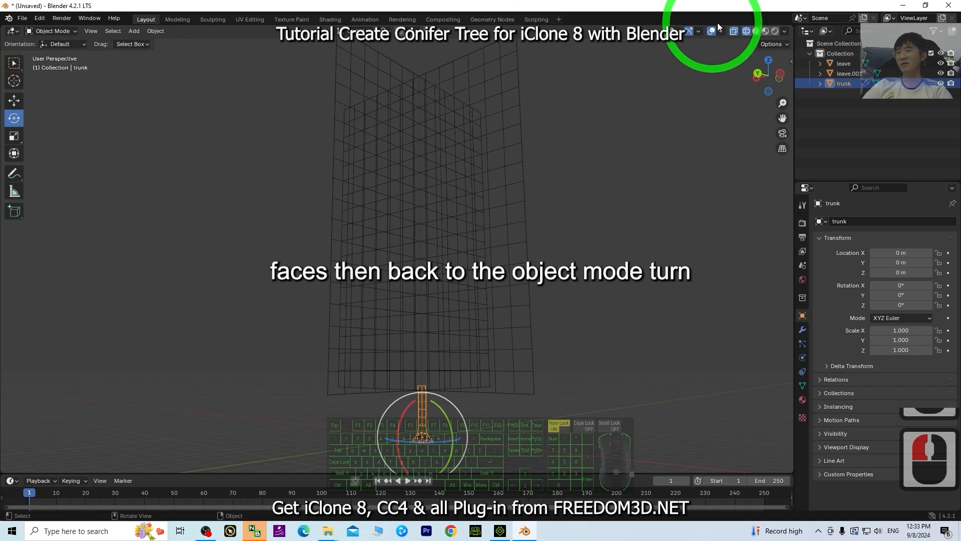
left_click(767, 32)
middle_click_drag(595, 266, 596, 284)
left_click(596, 283)
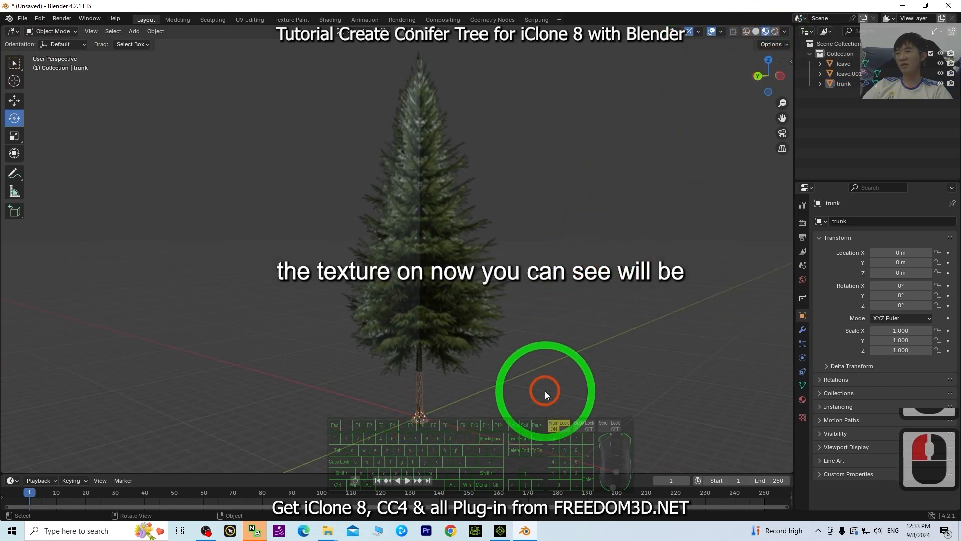
Examine the shortened trunk and where it meets the lower foliage from several sides
middle_click_drag(555, 376, 463, 268, "shift")
scroll(549, 273, "up", 7)
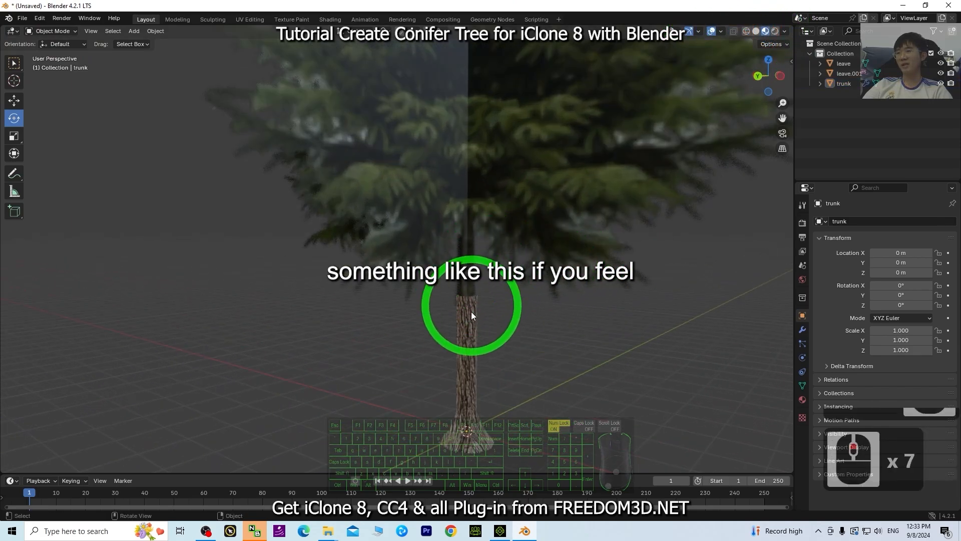
middle_click_drag(472, 314, 574, 343)
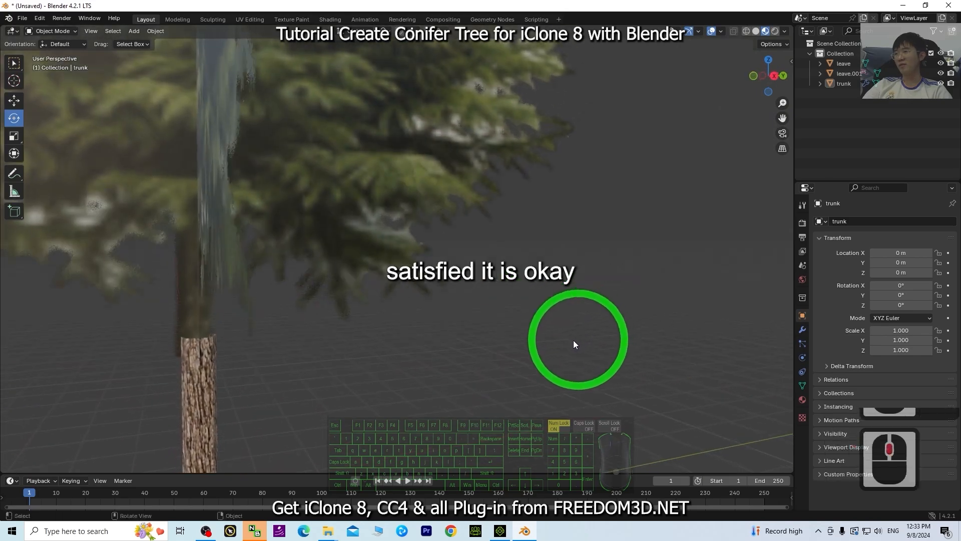
scroll(370, 312, "down", 4)
middle_click_drag(640, 281, 489, 290)
scroll(403, 294, "up", 4)
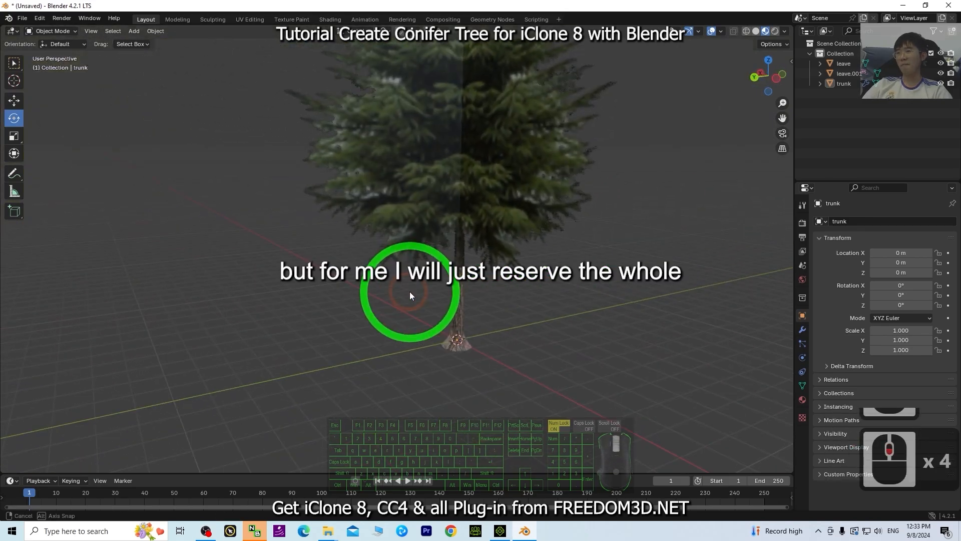
scroll(497, 232, "down", 5)
scroll(516, 197, "up", 3)
middle_click_drag(516, 196, 431, 319, "shift")
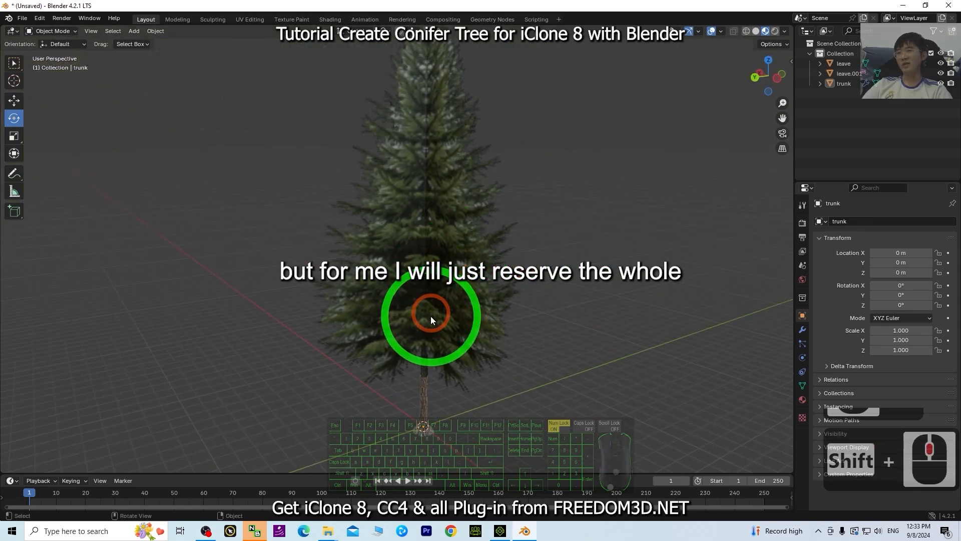
Undo the deletion of the trunk's upper faces, return to Object Mode and deselect the trunk
key("ctrl+z")
key("ctrl+z")
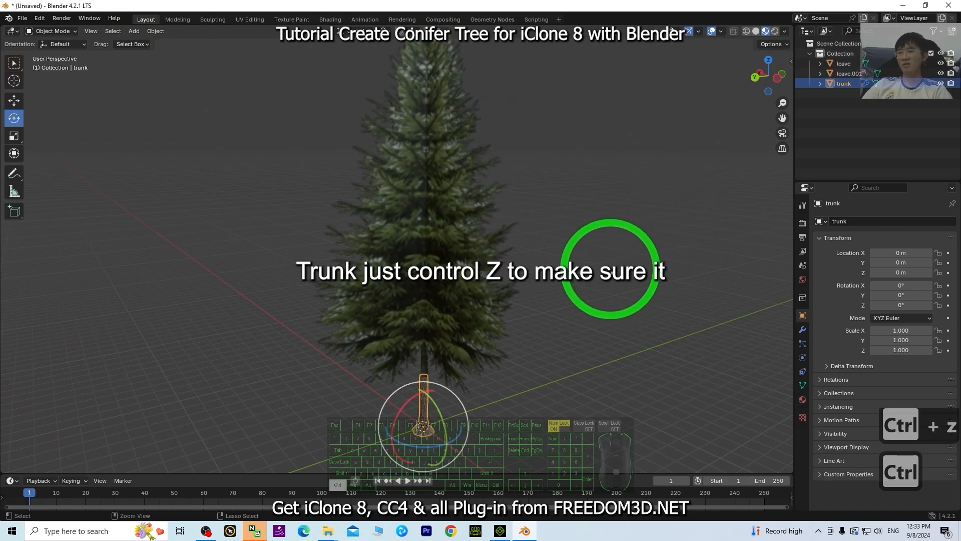
middle_click_drag(580, 296, 479, 338)
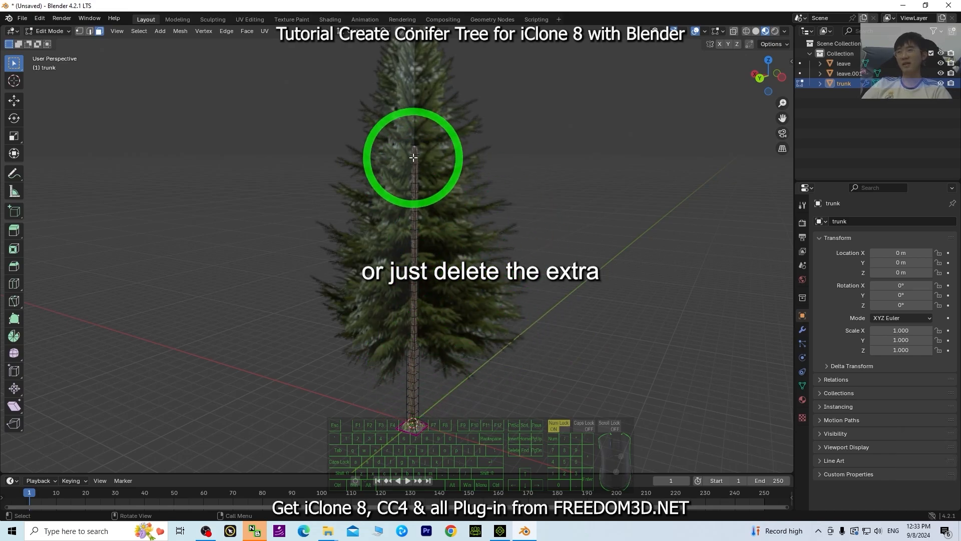
middle_click_drag(500, 365, 399, 181)
scroll(482, 298, "down", 3)
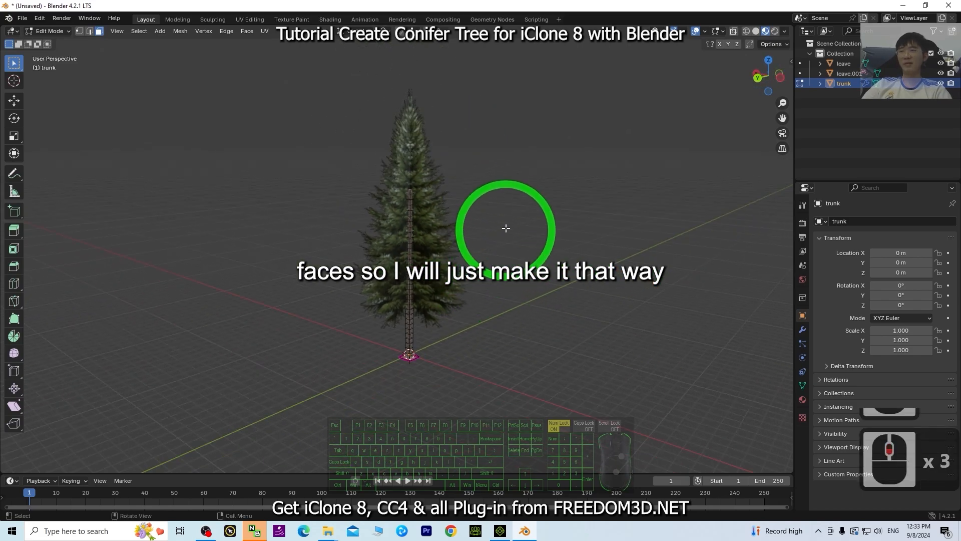
middle_click_drag(504, 229, 127, 64)
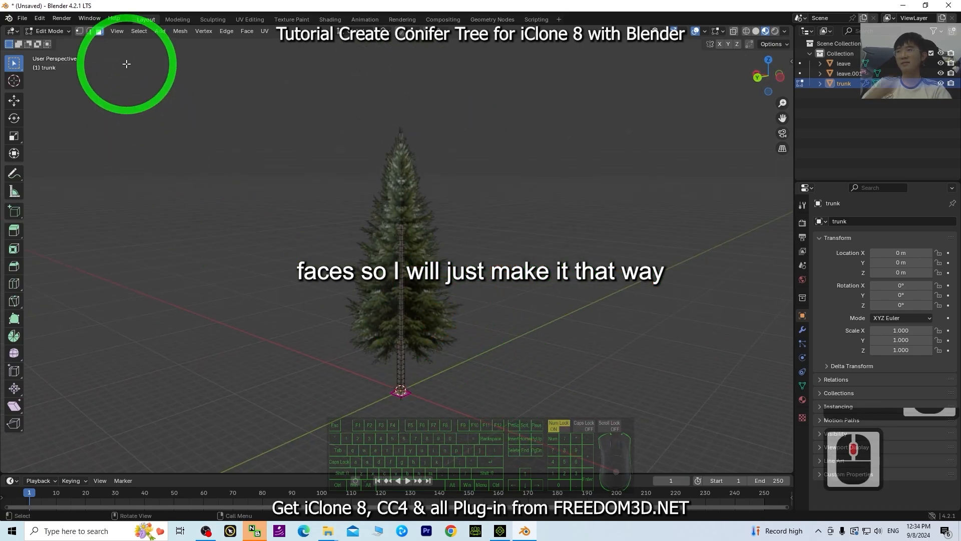
left_click(56, 32)
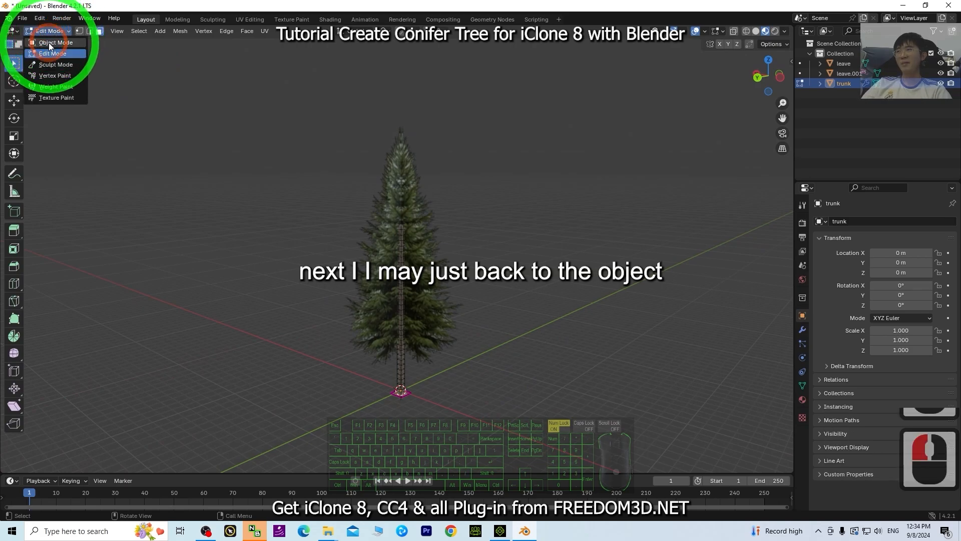
left_click(48, 44)
left_click(523, 332)
Apply all transforms once more to the full-length trunk and both leave planes, and deselect everything
middle_click_drag(431, 365, 586, 317)
key("a")
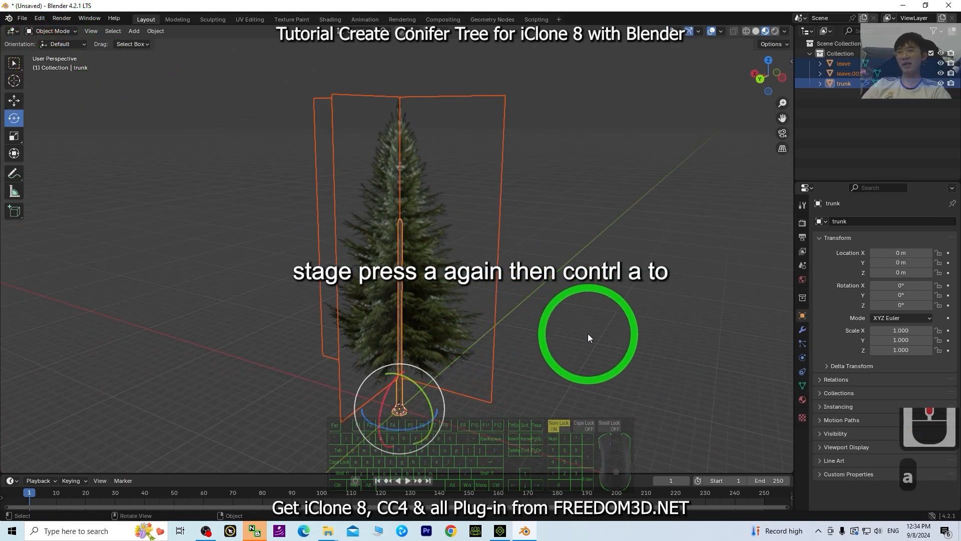
key("ctrl+a")
left_click(538, 337)
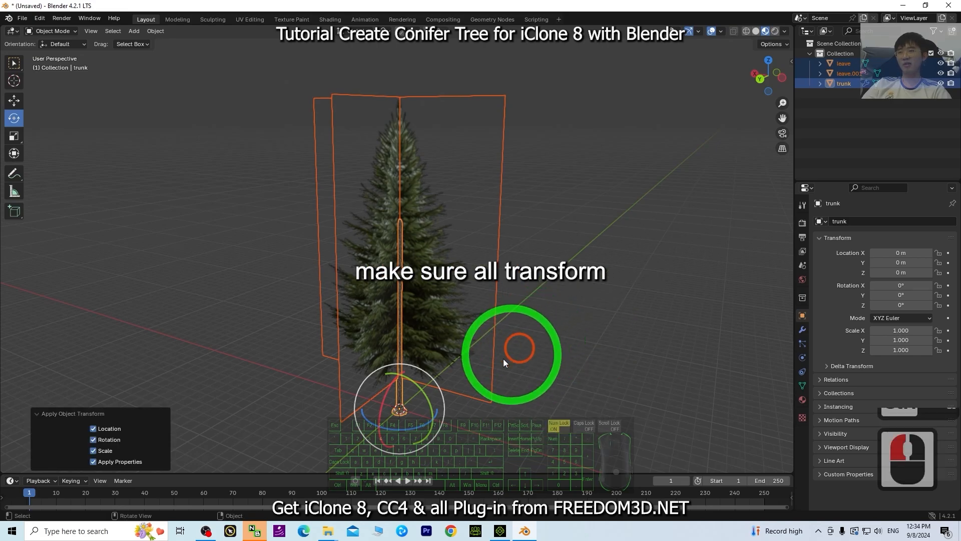
left_click(578, 445)
left_click(447, 342)
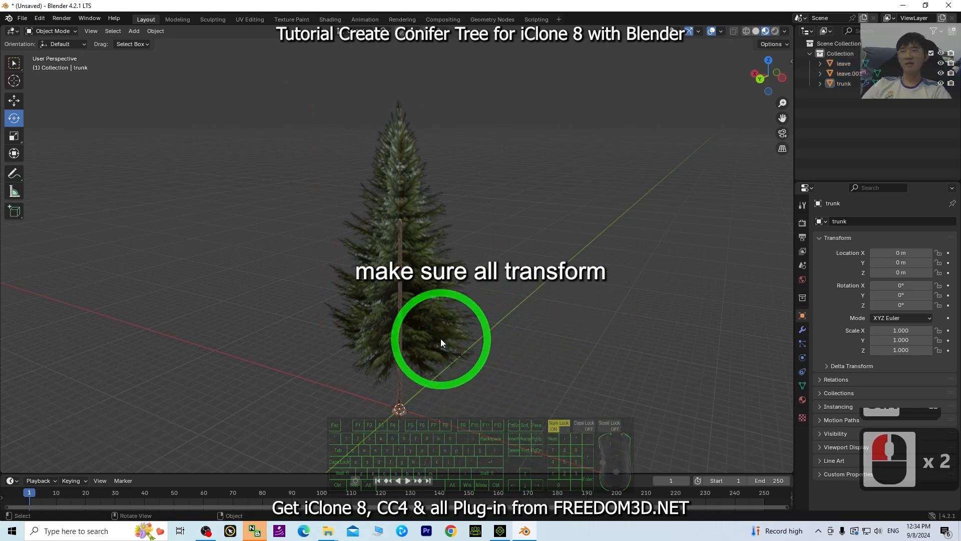
middle_click_drag(441, 338, 420, 341)
scroll(551, 353, "up", 3)
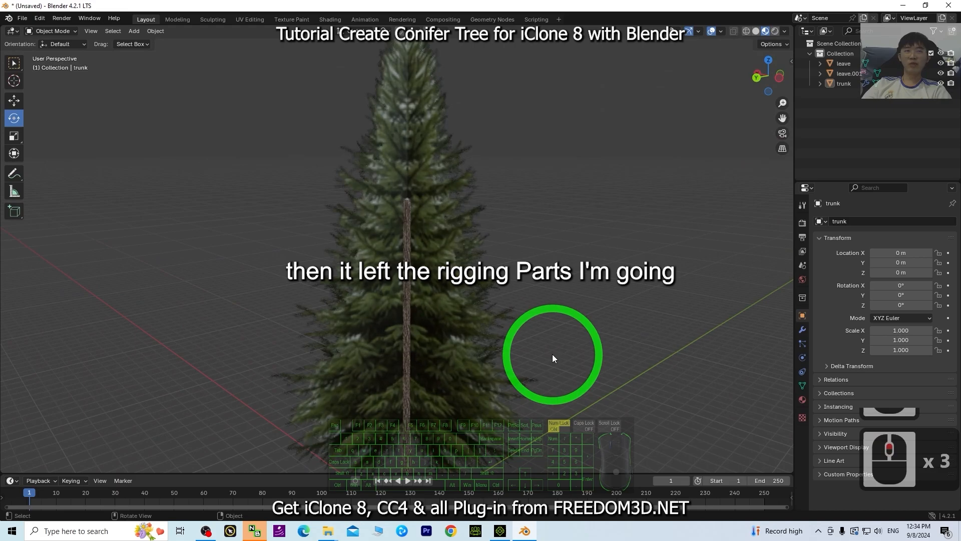
scroll(549, 358, "down", 2)
middle_click_drag(529, 373, 512, 301, "shift")
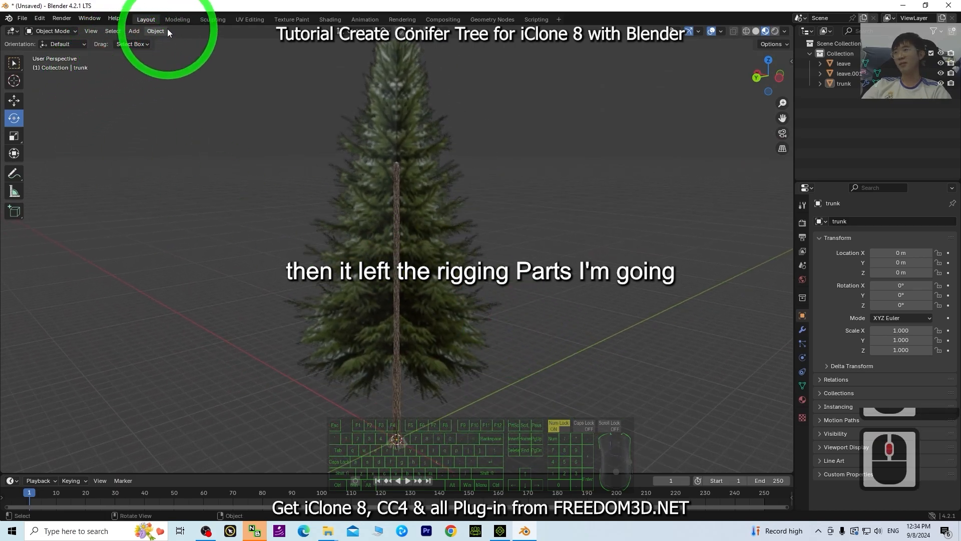
Add an armature at the base of the trunk and set it to display In Front of the meshes
left_click(134, 31)
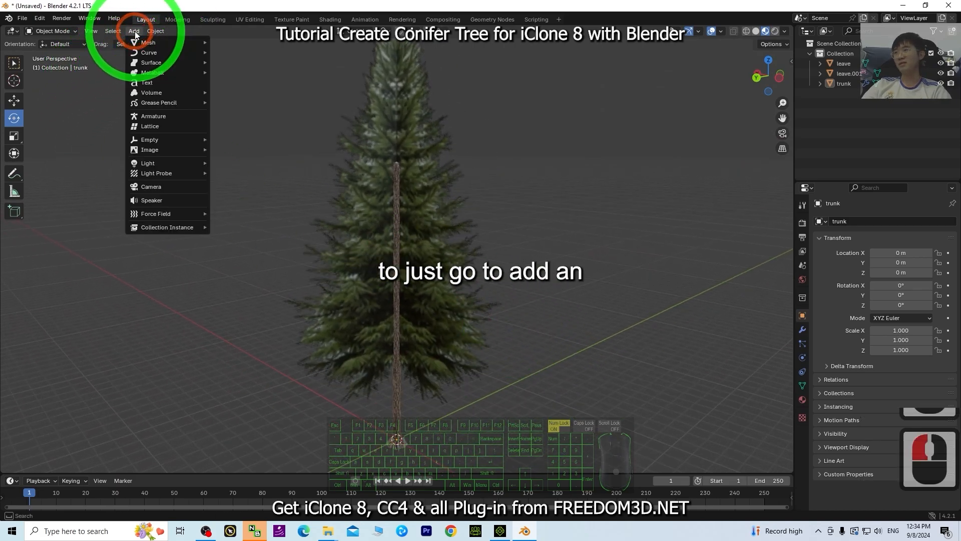
left_click(166, 117)
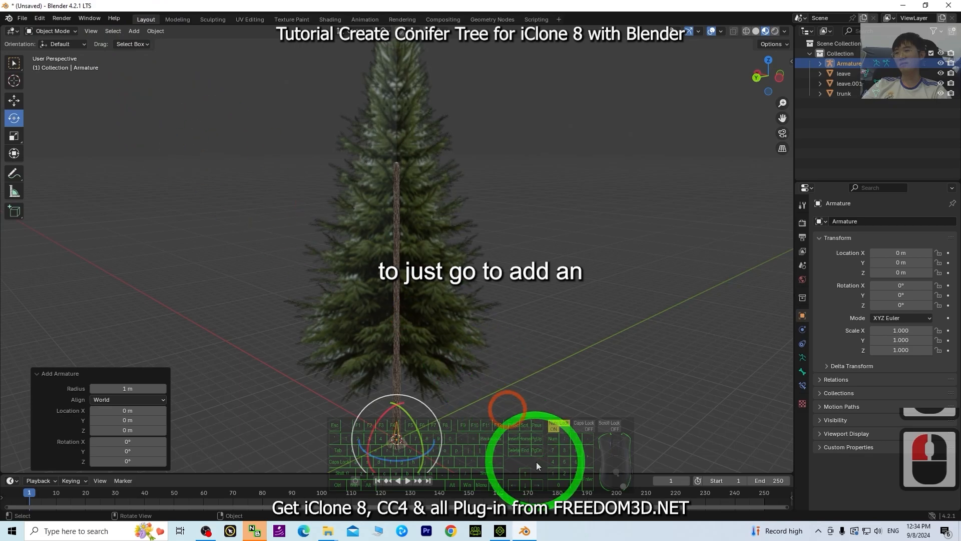
scroll(530, 324, "up", 5)
scroll(401, 361, "up", 1)
scroll(392, 351, "down", 4)
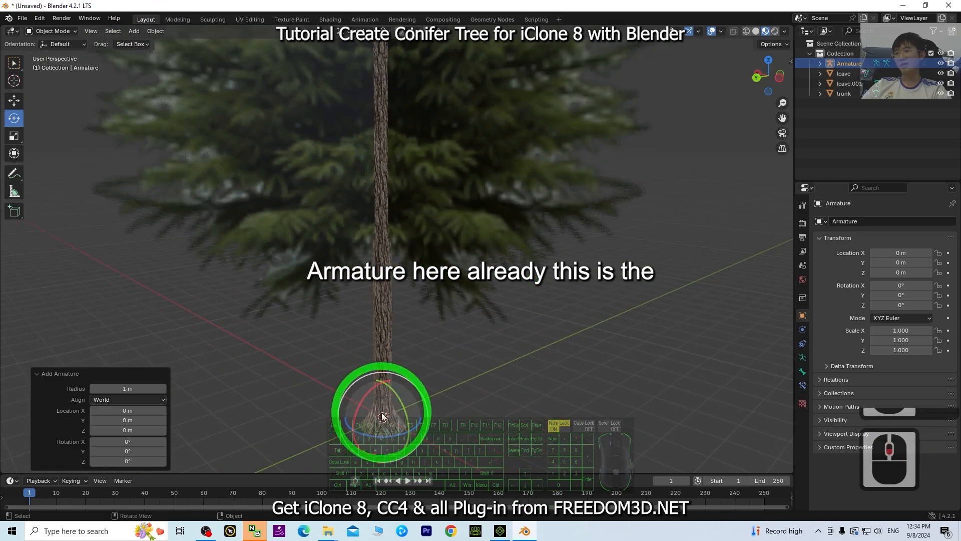
scroll(398, 359, "up", 2)
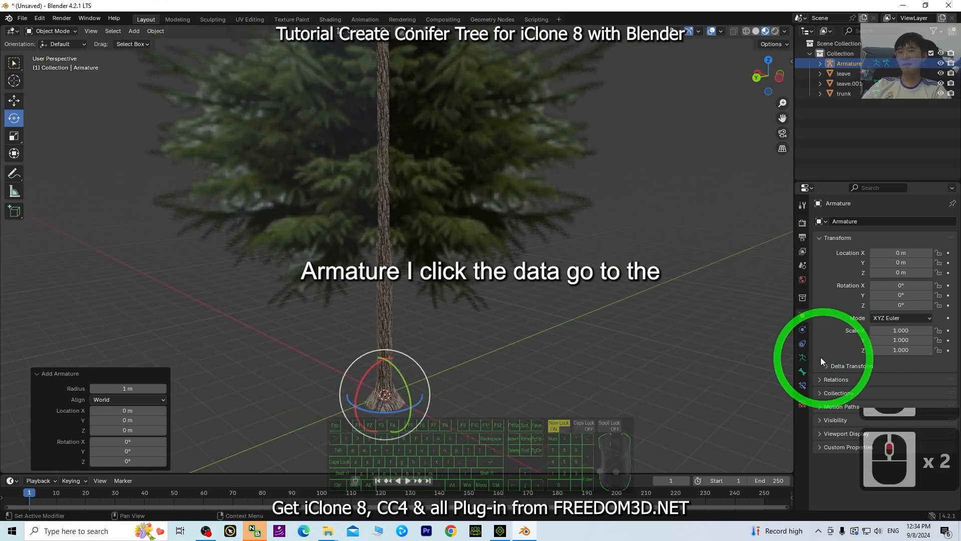
left_click(803, 357)
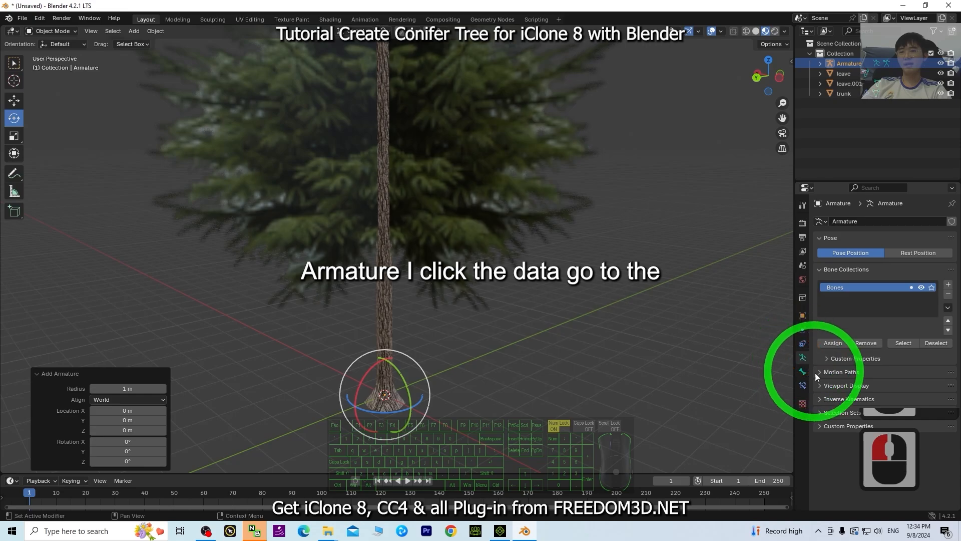
left_click(823, 386)
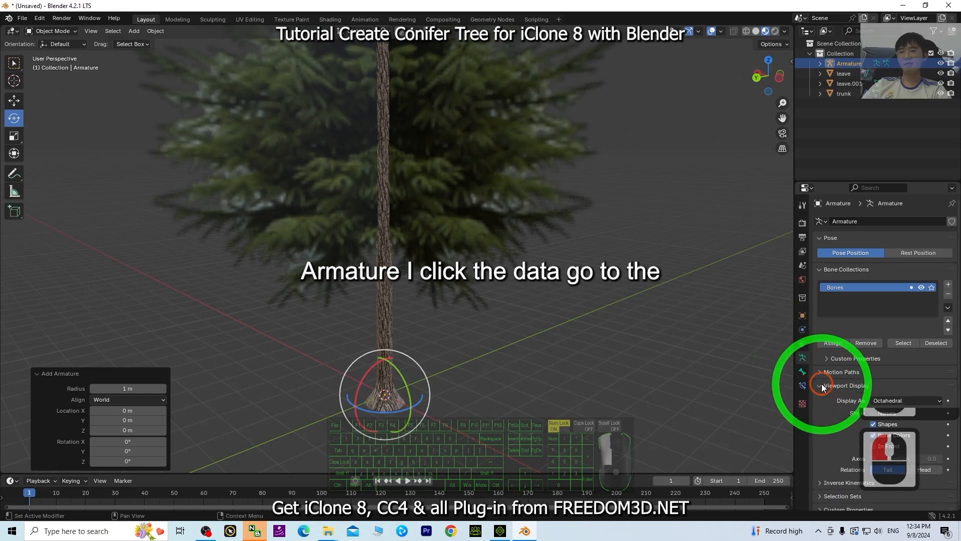
left_click(874, 447)
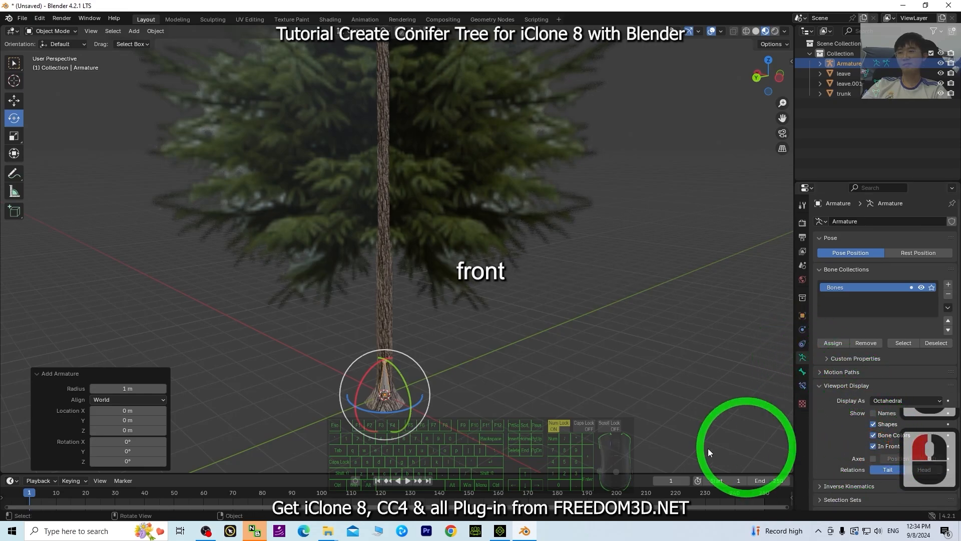
Enter Edit Mode on the armature and move the bone's upper joint straight up along Z to the top of the tree
middle_click_drag(511, 407, 559, 406)
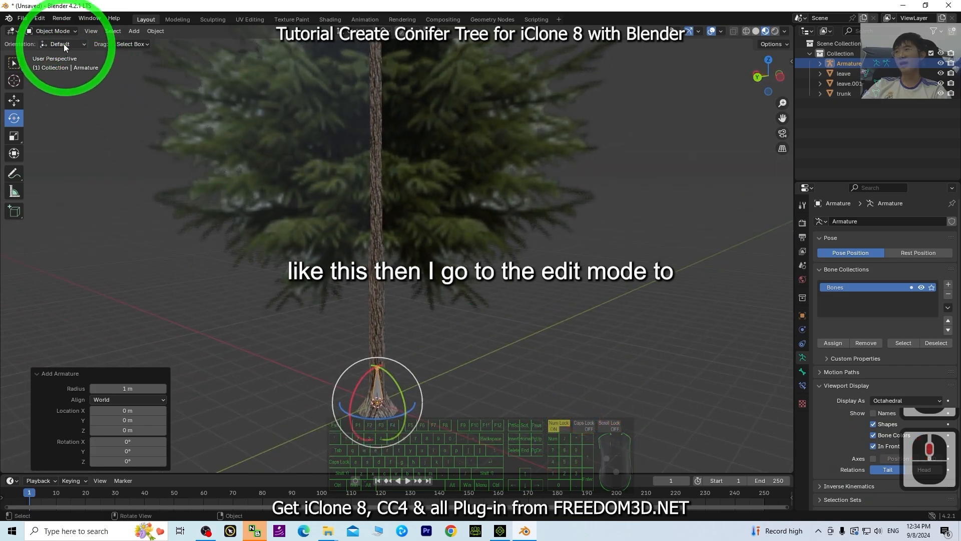
left_click(53, 53)
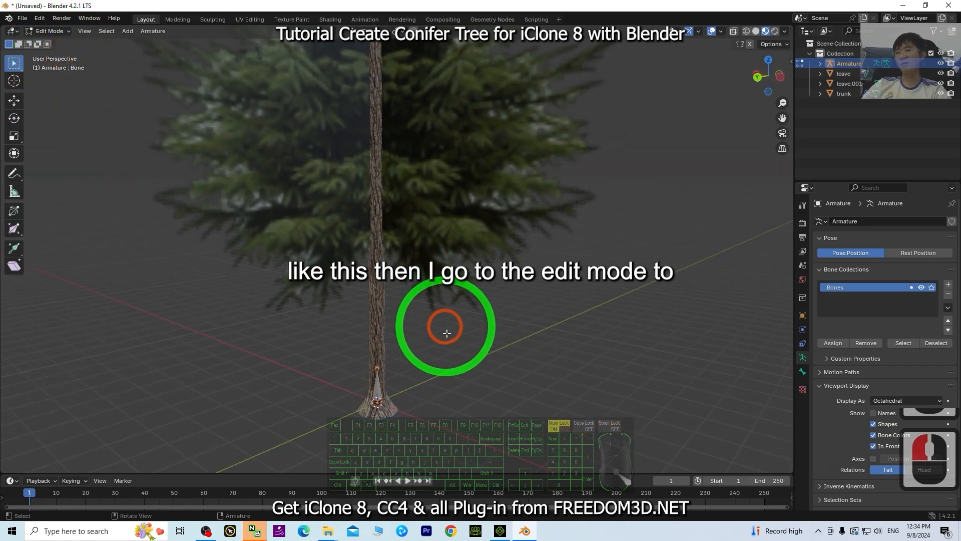
scroll(525, 322, "down", 4)
scroll(507, 236, "up", 4)
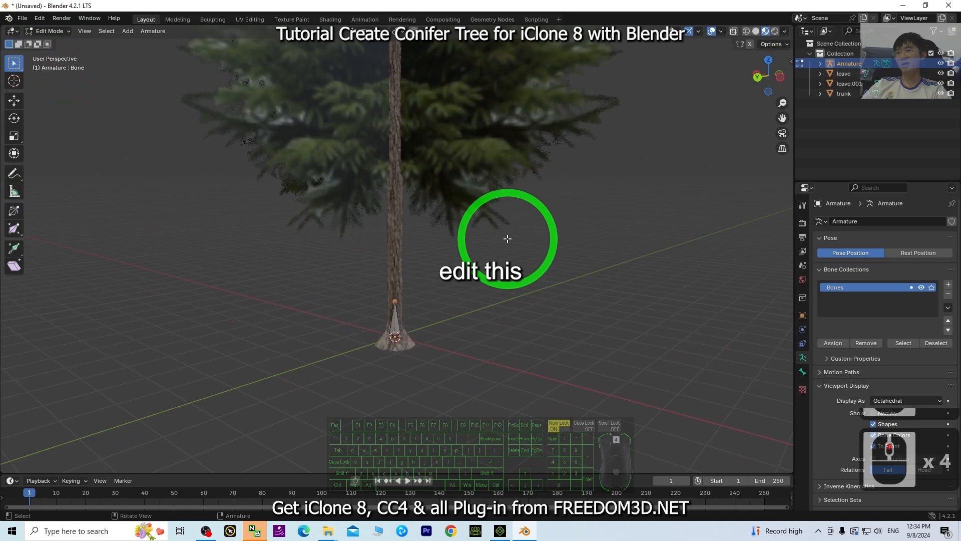
middle_click_drag(470, 376, 500, 364)
scroll(448, 381, "up", 5)
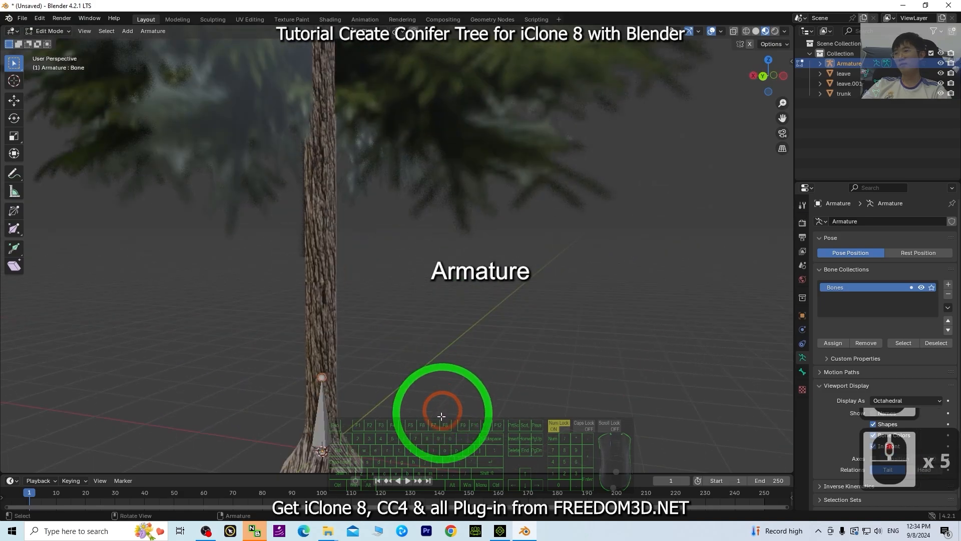
middle_click_drag(440, 416, 515, 178, "shift")
scroll(475, 321, "up", 5)
scroll(347, 367, "up", 5)
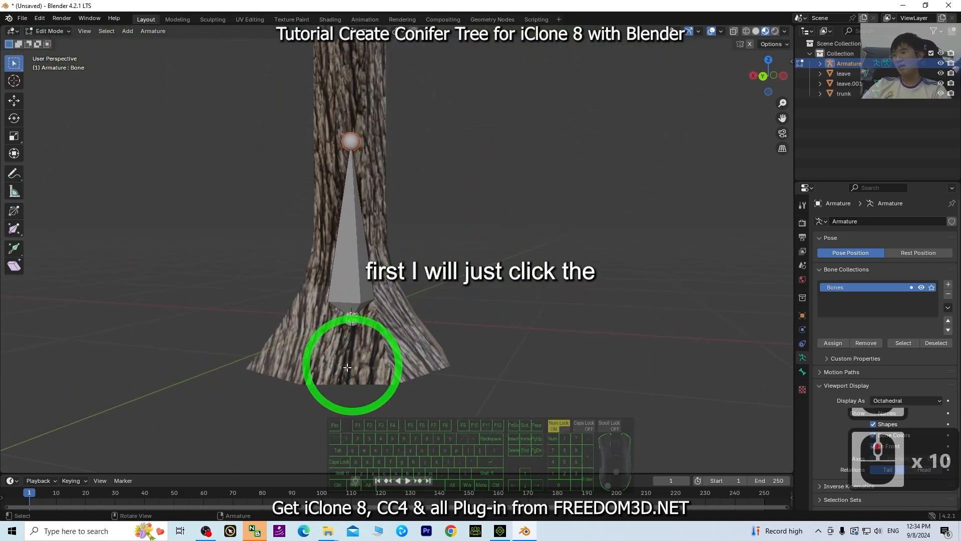
left_click(352, 142)
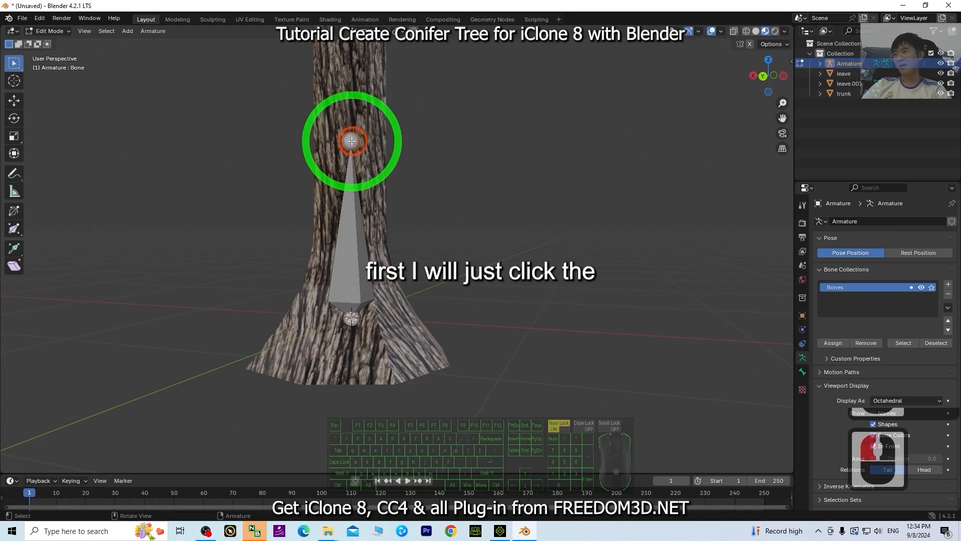
scroll(467, 189, "down", 19)
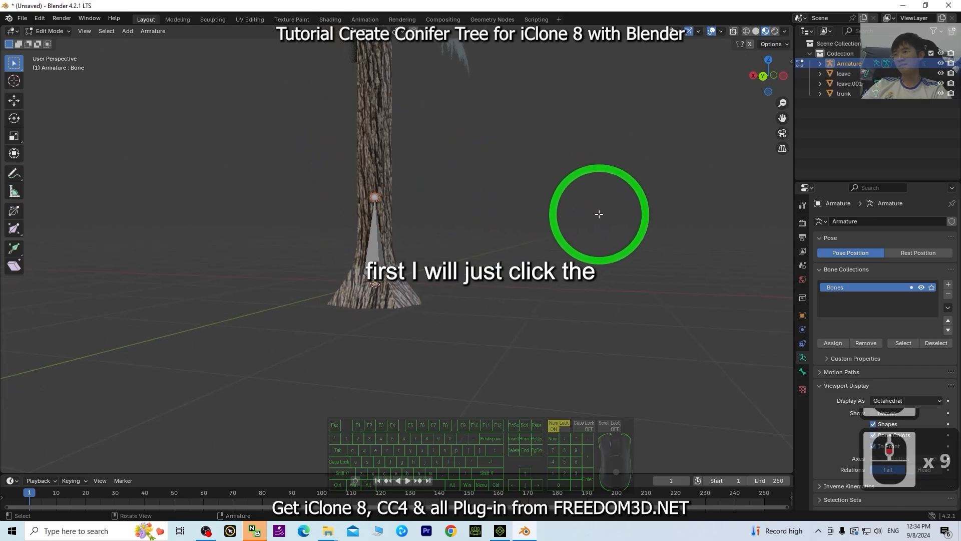
middle_click_drag(619, 284, 618, 288, "shift")
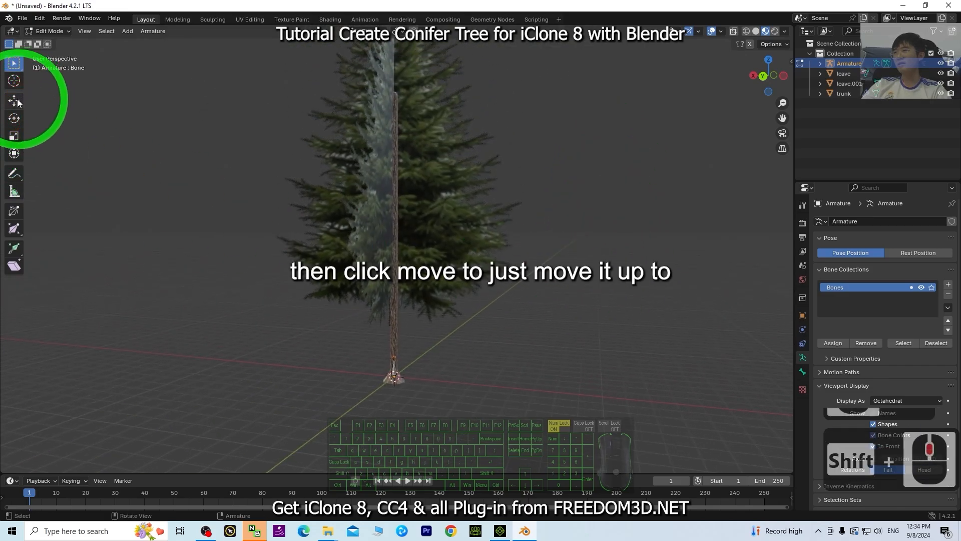
left_click(14, 100)
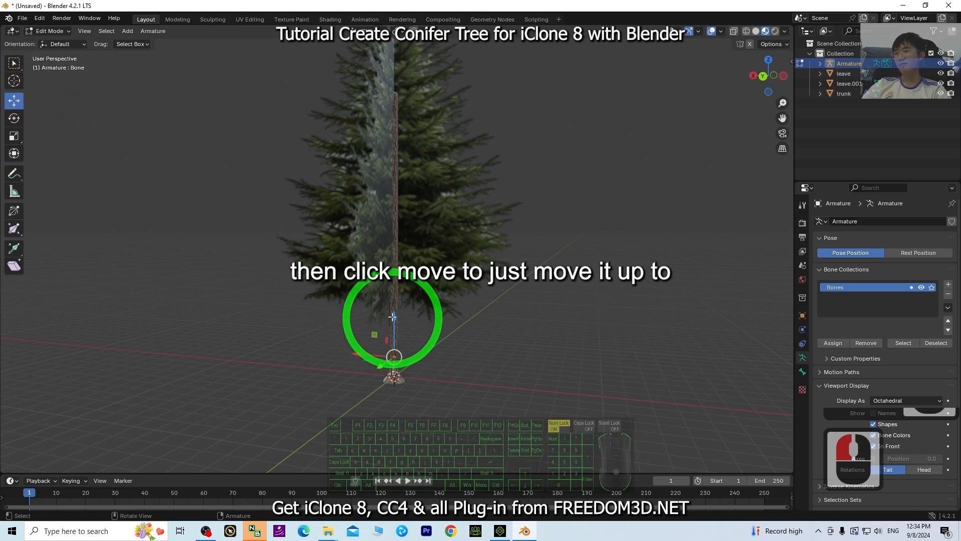
left_click_drag(393, 317, 393, 289)
left_click_drag(400, 124, 400, 122)
scroll(560, 221, "down", 3)
middle_click_drag(587, 193, 585, 282, "shift")
left_click_drag(397, 194, 409, 122)
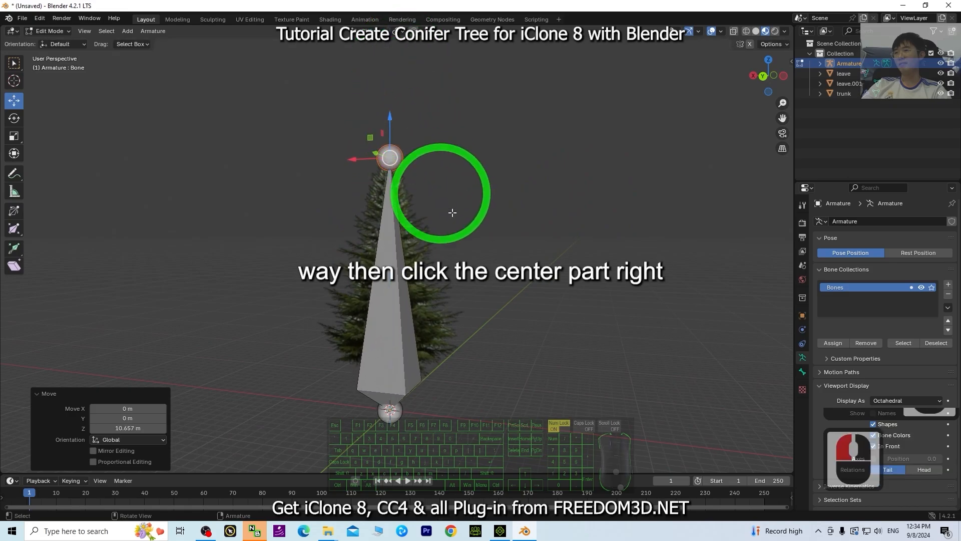
Subdivide the tree-high bone with 6 cuts
scroll(401, 306, "up", 4)
left_click(387, 243)
right_click(387, 243)
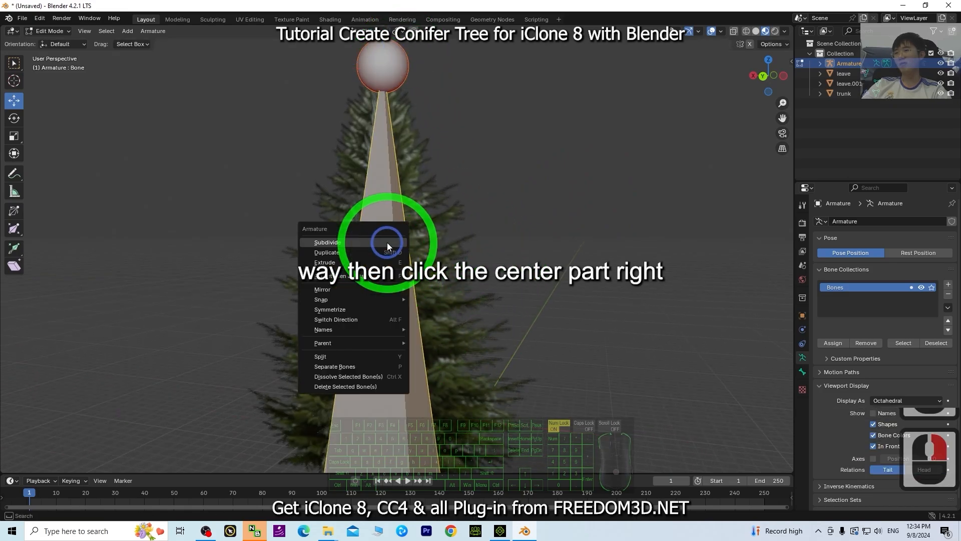
left_click(387, 242)
scroll(470, 374, "down", 5)
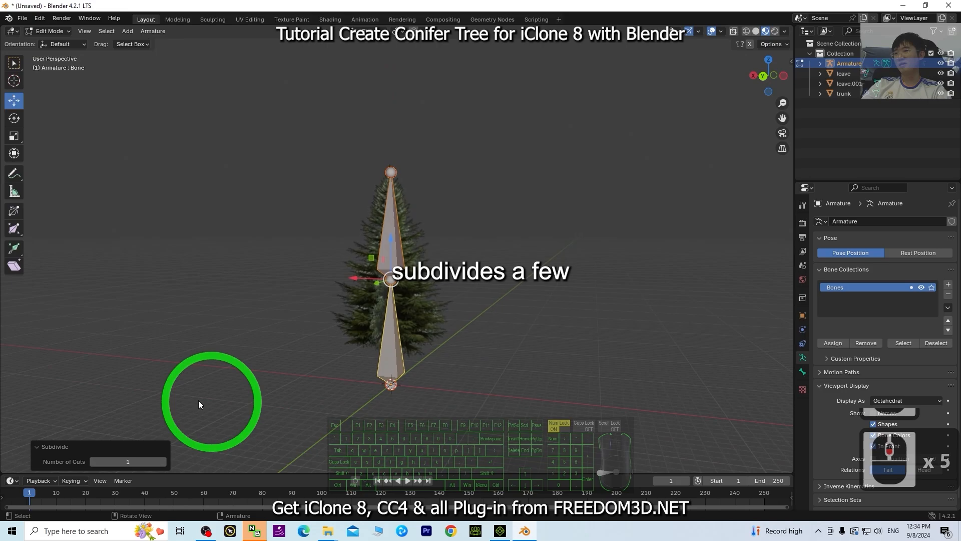
left_click_drag(119, 461, 137, 461)
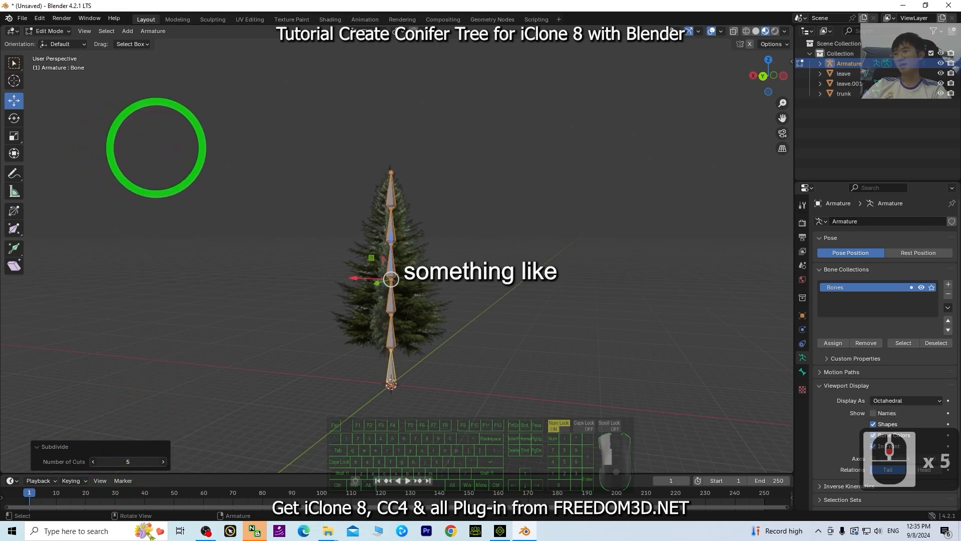
left_click_drag(160, 148, 165, 146)
scroll(506, 388, "up", 4)
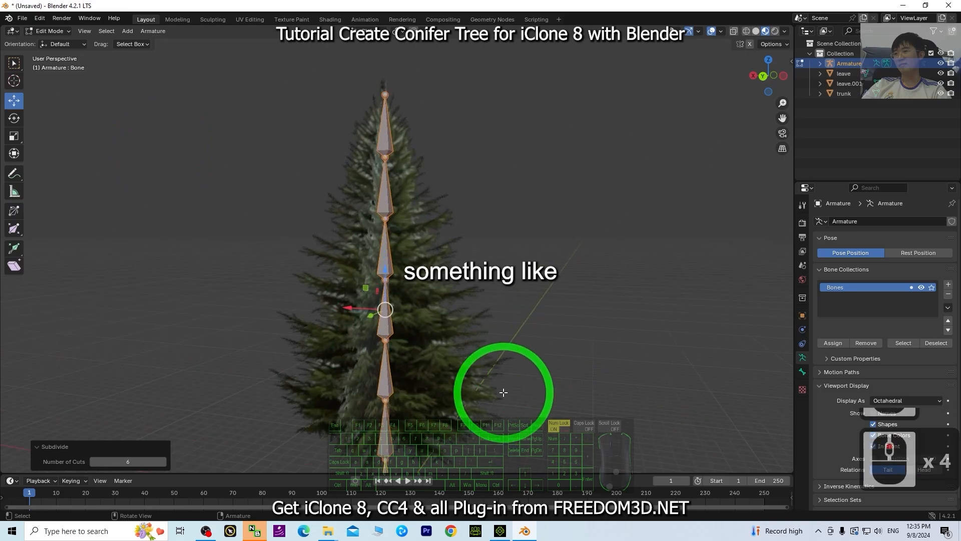
Return the armature to Object Mode and deselect it
middle_click_drag(509, 383, 532, 268, "shift")
middle_click_drag(638, 296, 571, 292)
left_click(50, 31)
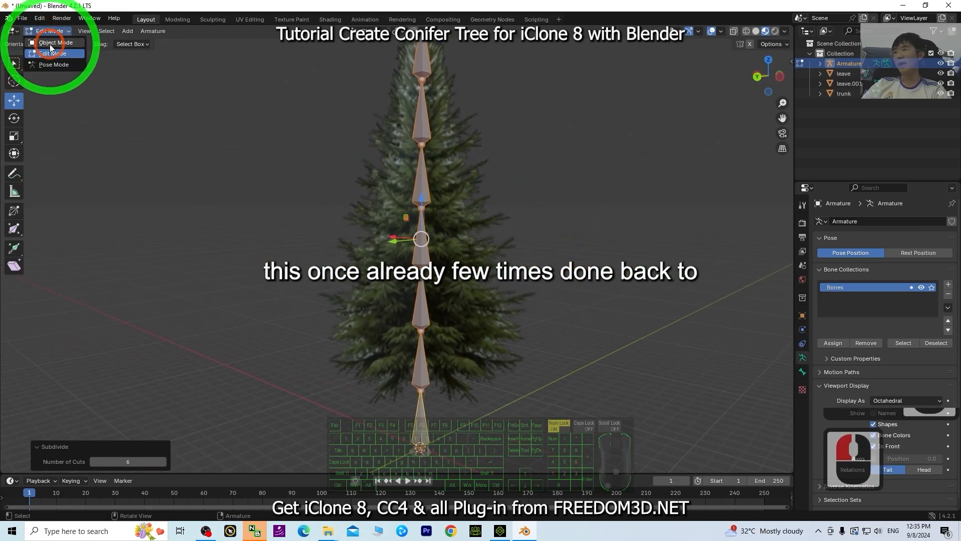
left_click(48, 43)
left_click(659, 299)
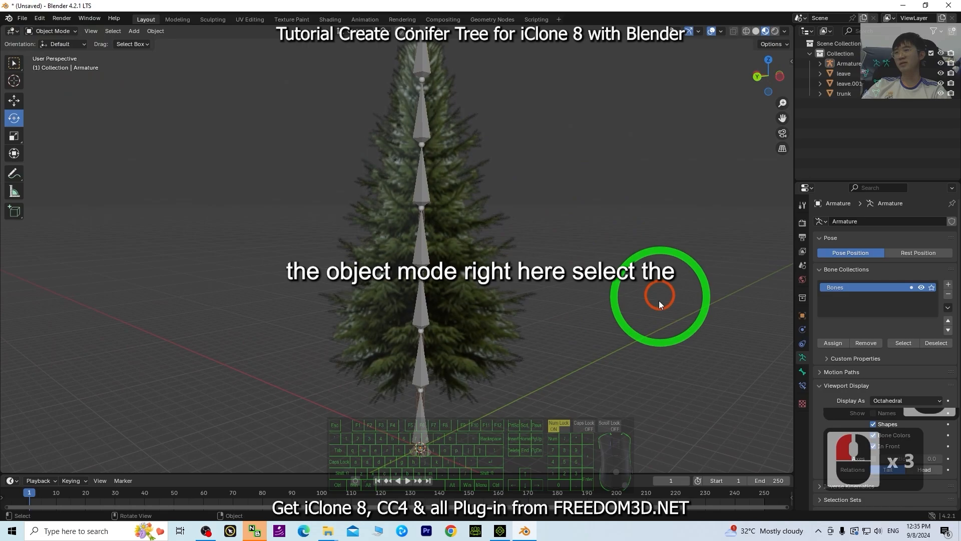
left_click(476, 311)
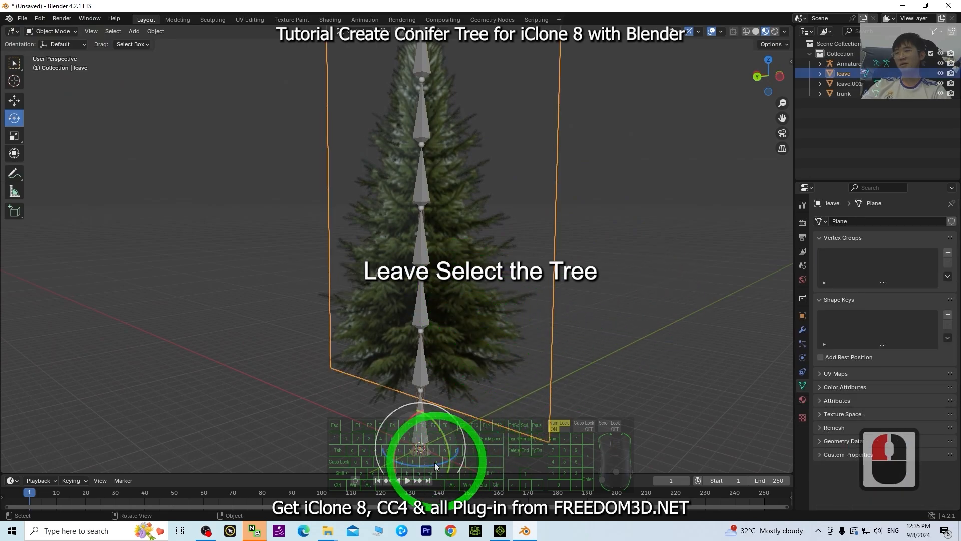
left_click(422, 451, "shift")
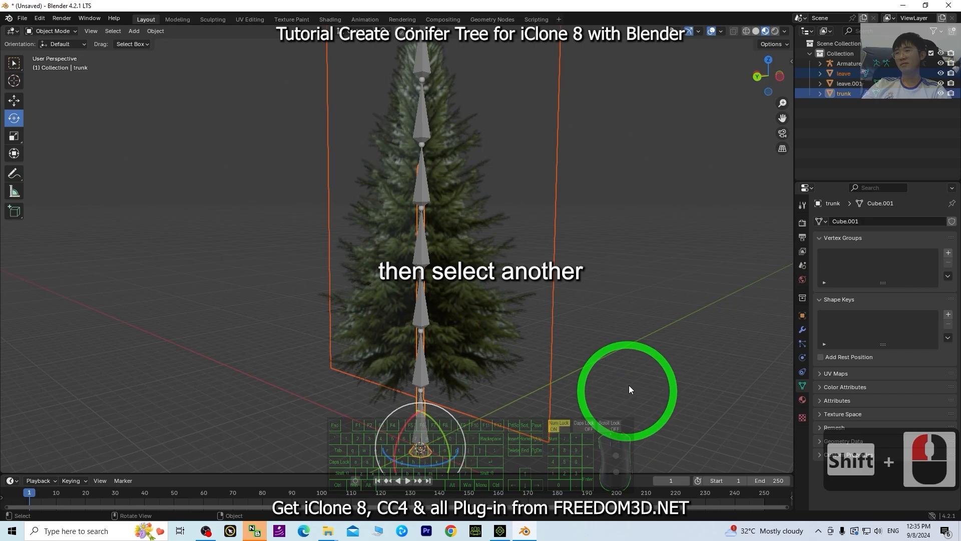
middle_click_drag(687, 319, 547, 298)
left_click(546, 298, "shift")
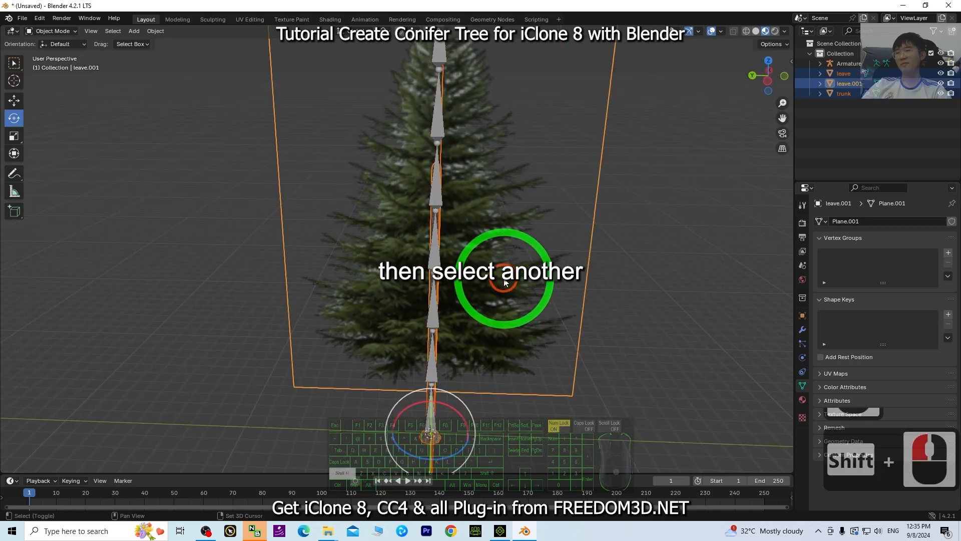
middle_click_drag(455, 352, 368, 356)
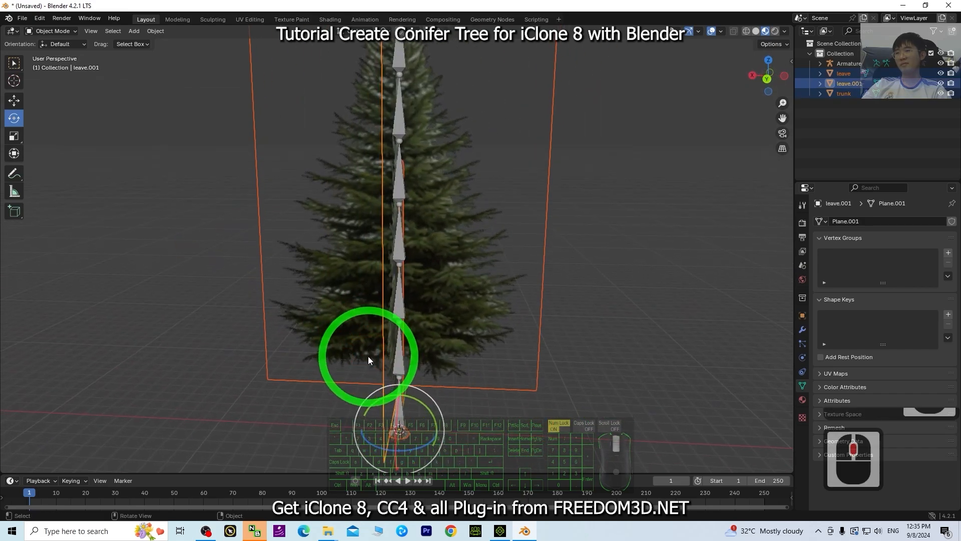
middle_click_drag(636, 356, 666, 171)
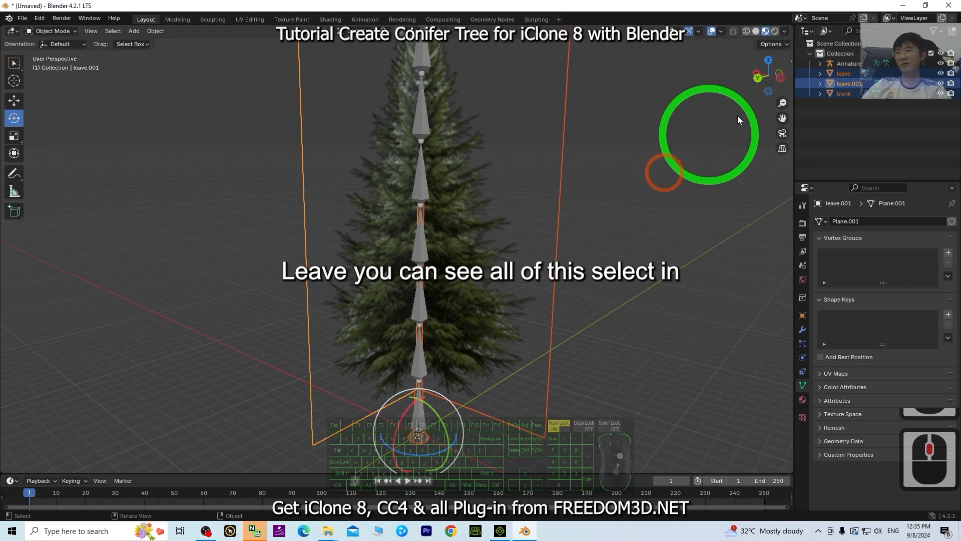
left_click(844, 73, "shift")
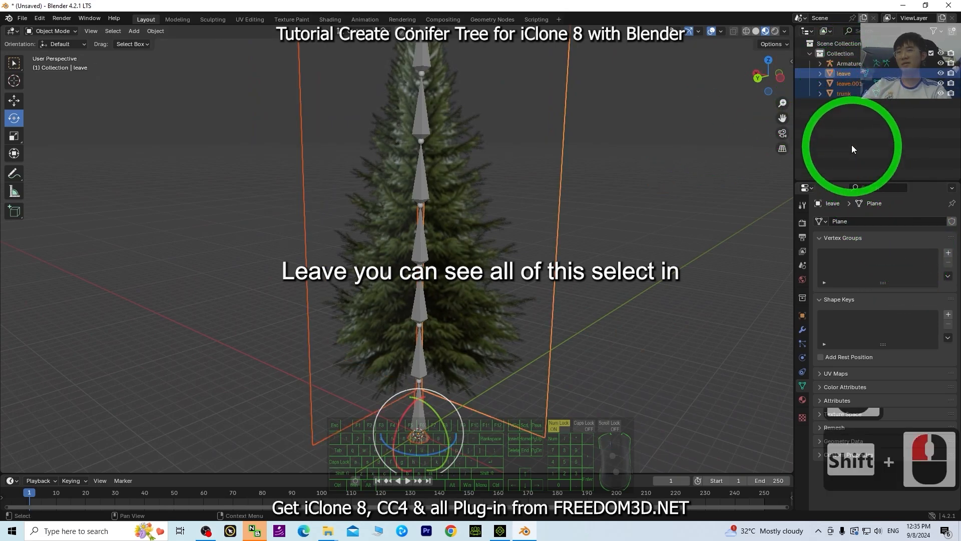
left_click(846, 114)
left_click(839, 73)
left_click(845, 94, "shift")
left_click(629, 344)
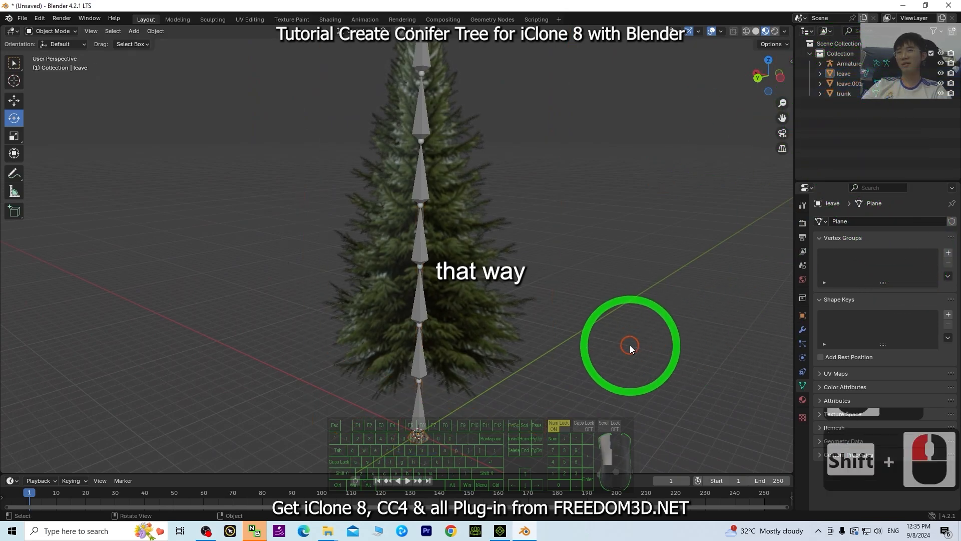
Parent both leave planes and the trunk to the armature with automatic weights, selecting the armature last, and deselect everything
left_click_drag(864, 122, 849, 71)
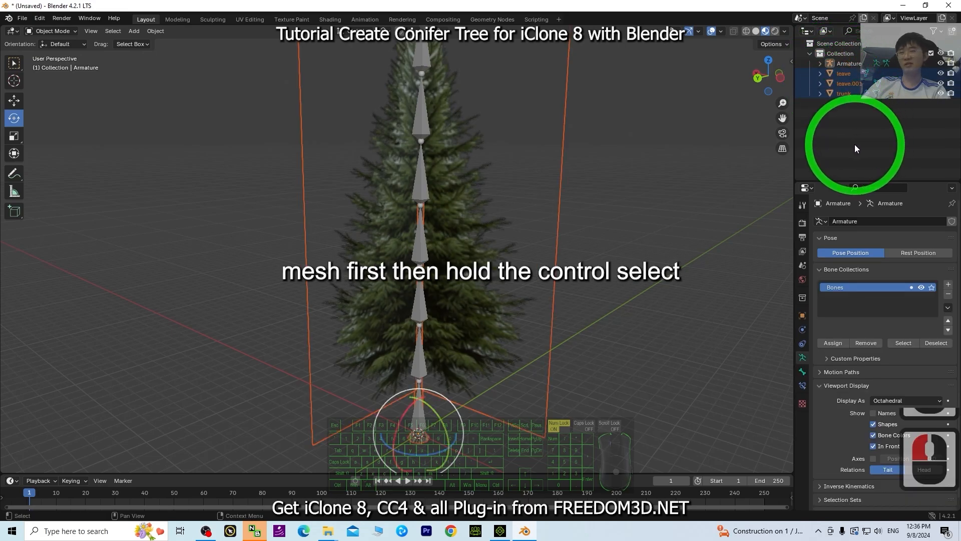
left_click(844, 66, "ctrl")
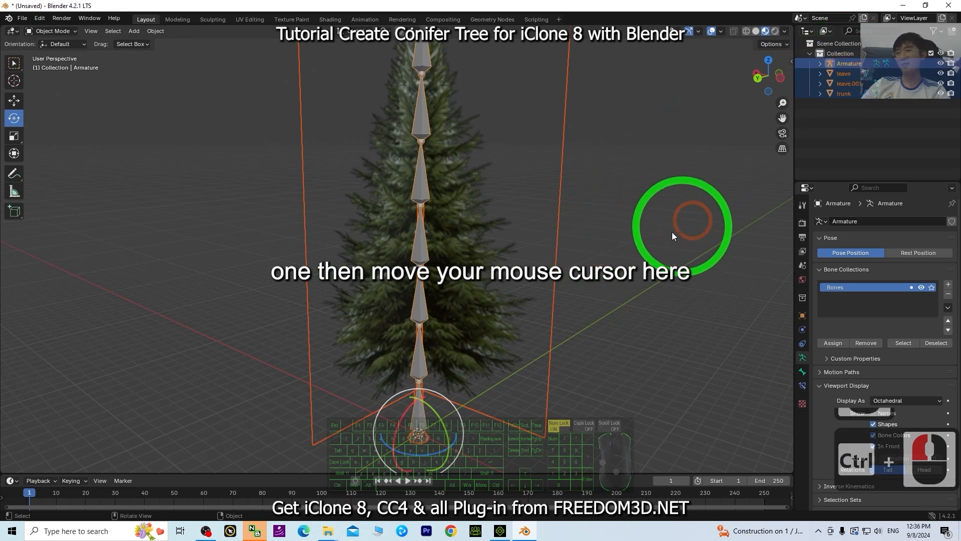
key("ctrl+p")
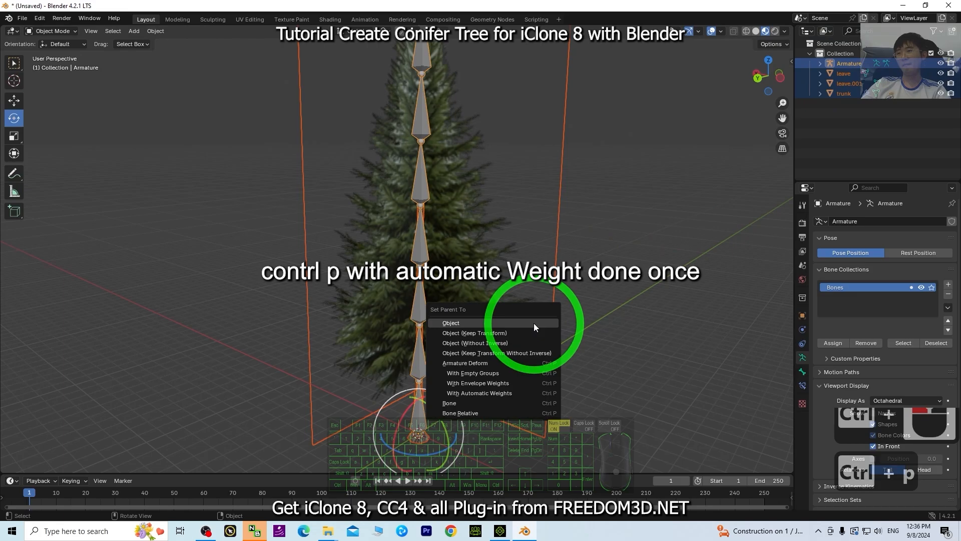
left_click(481, 394)
left_click(626, 363)
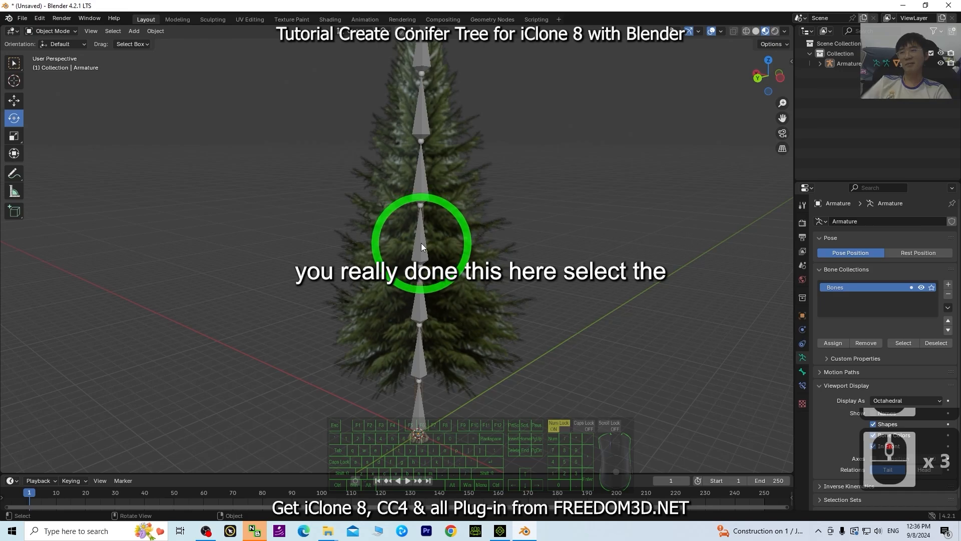
Select the armature and try its Stick and B-Bone display types, returning it to Octahedral
left_click(421, 242)
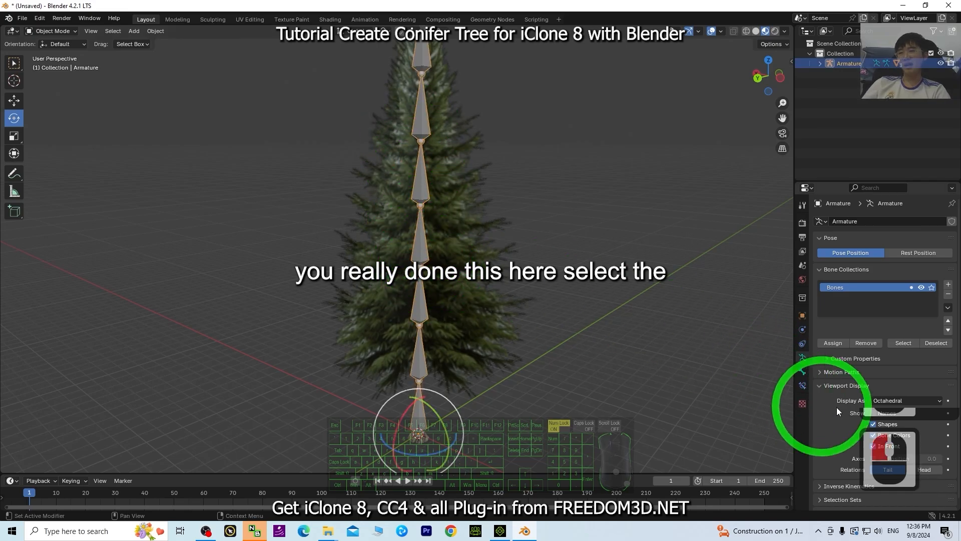
scroll(889, 377, "down", 2)
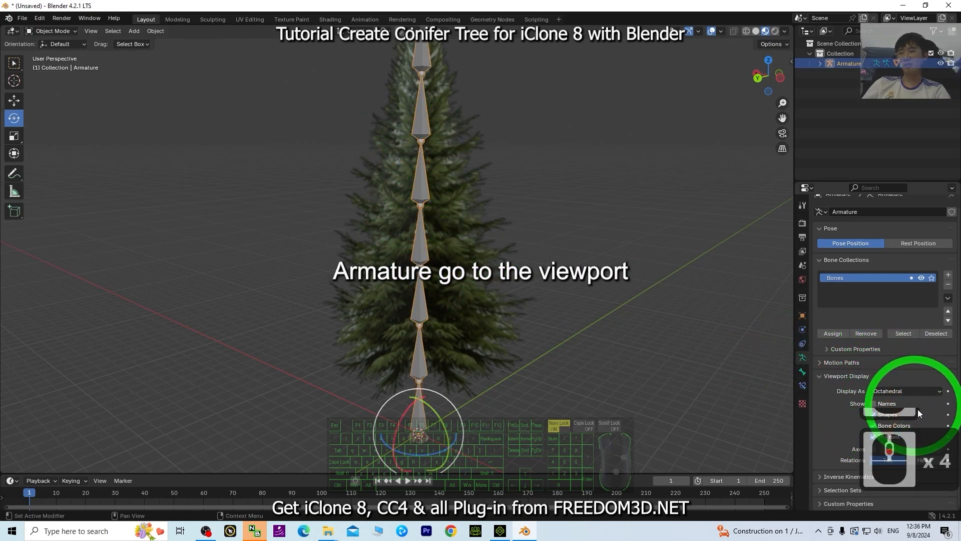
left_click_drag(777, 9, 680, 17)
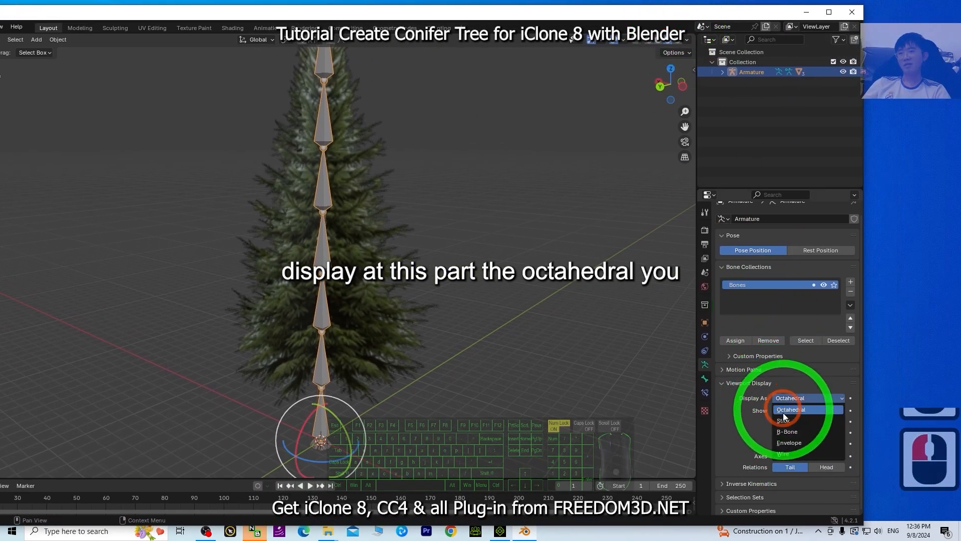
left_click(783, 422)
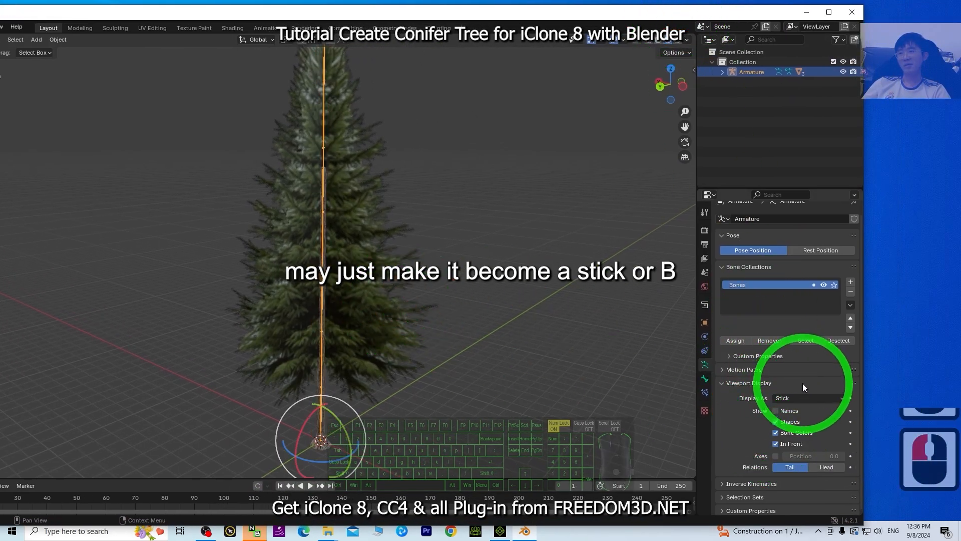
left_click(793, 399)
left_click(788, 432)
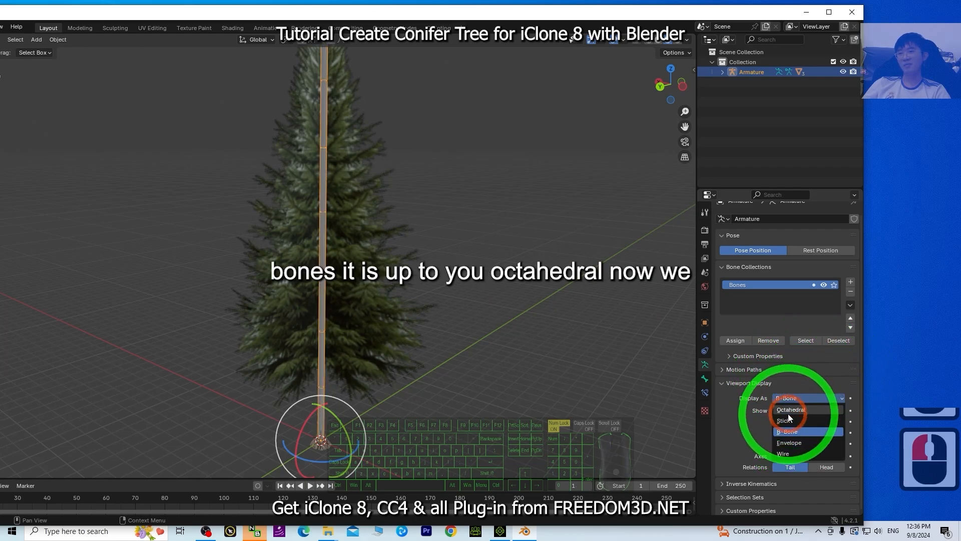
left_click(790, 410)
left_click(829, 11)
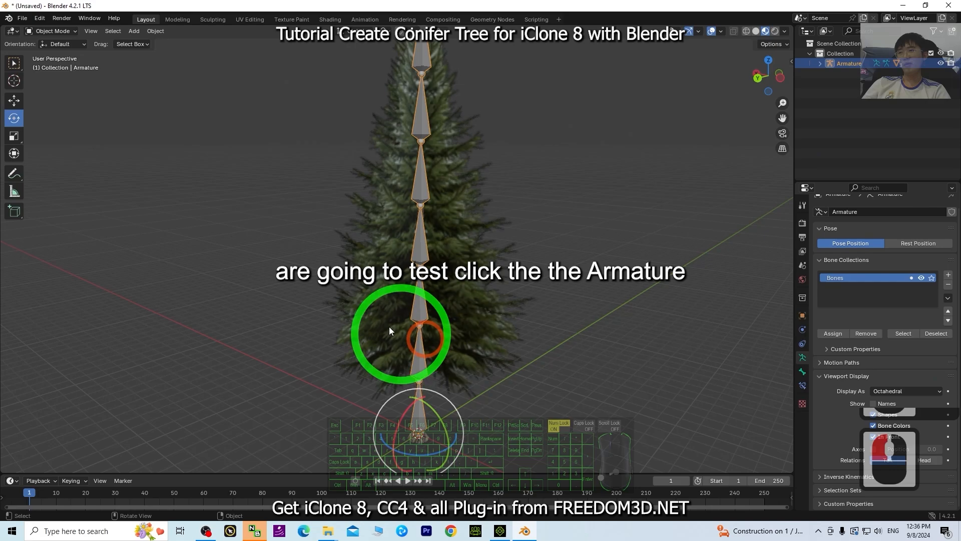
Switch the armature to Pose Mode and select the bone at the middle of the tree
left_click(643, 328)
left_click(654, 365)
left_click(425, 257)
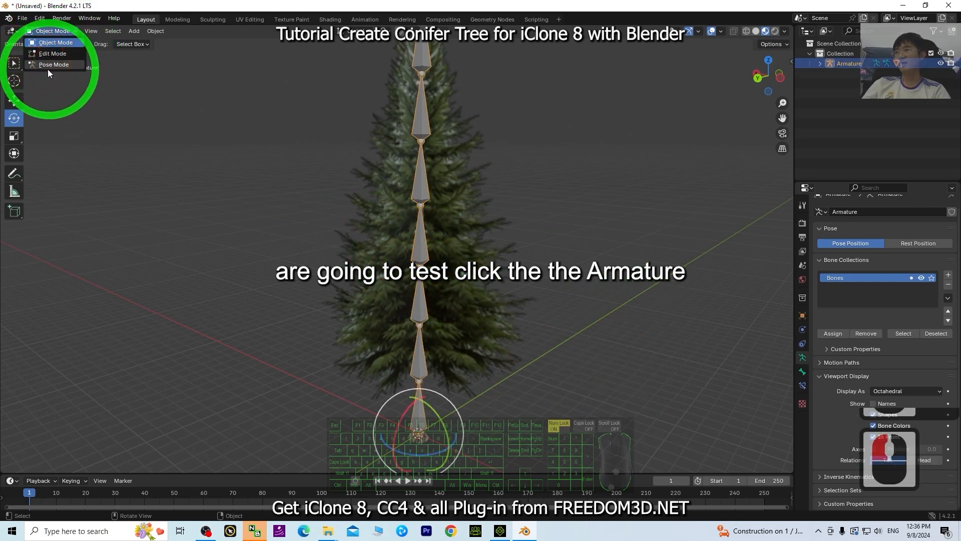
left_click(50, 64)
left_click(425, 296)
left_click(426, 238)
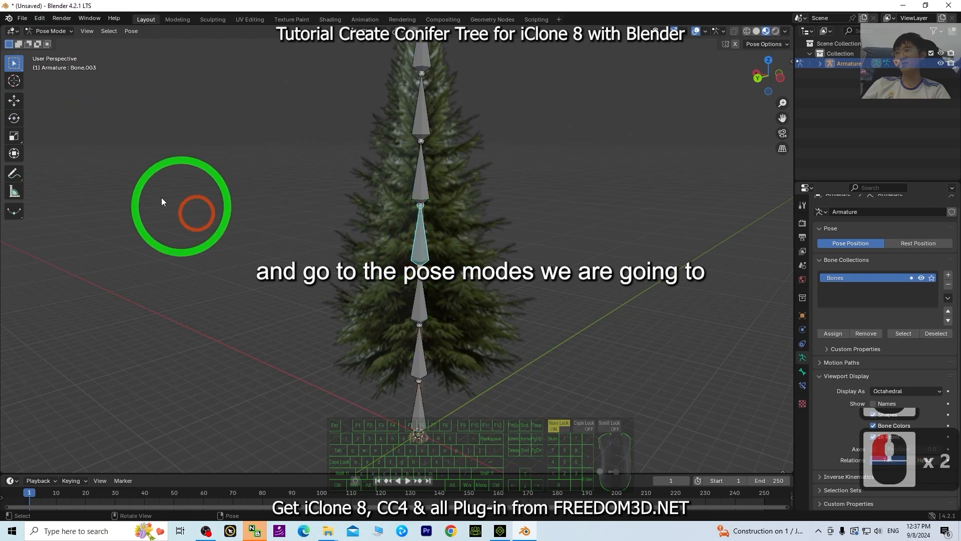
Test the skinning by rotating the middle bone about -11.9° around X, and undo the rotation
left_click(14, 118)
left_click_drag(422, 223, 398, 228)
scroll(553, 263, "down", 3)
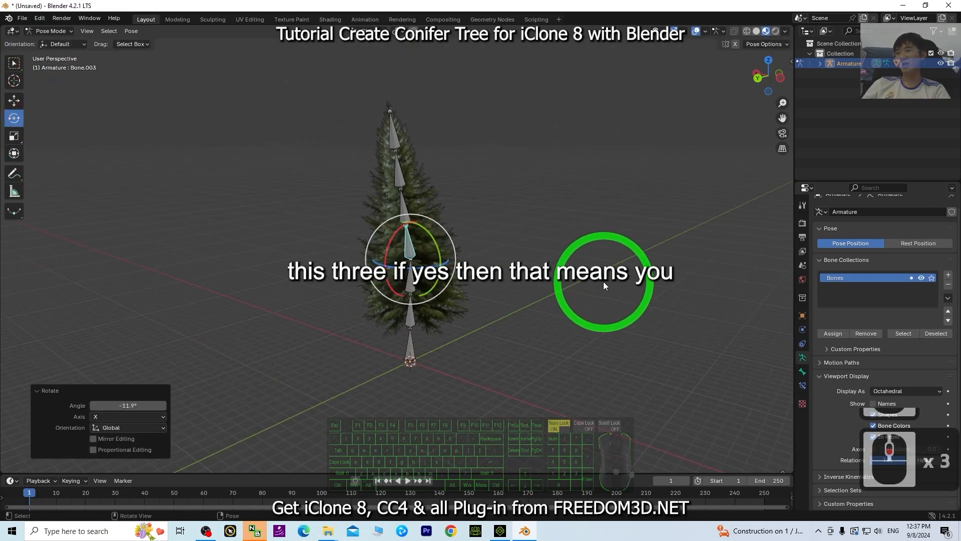
scroll(603, 281, "up", 2)
key("ctrl+z")
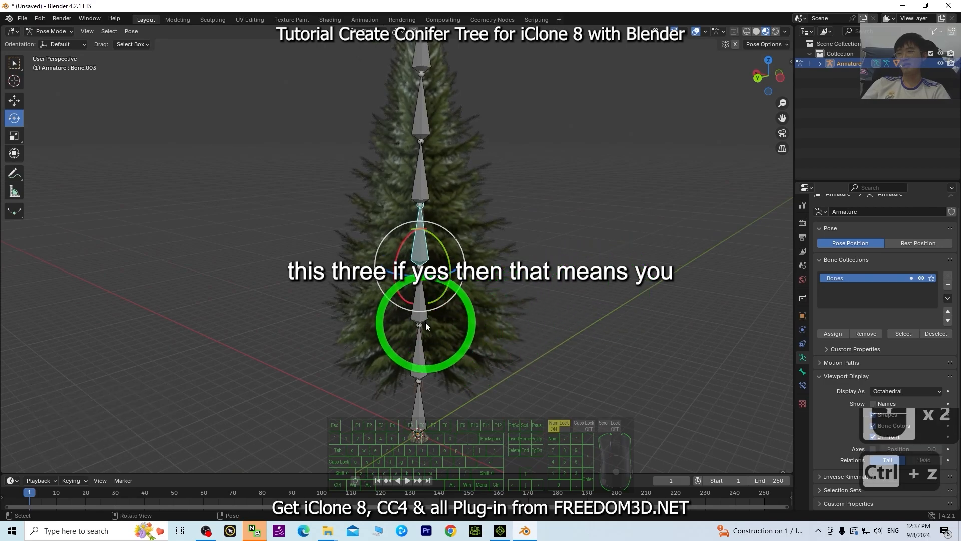
Test-rotate the second-lowest bone about -11.4° and an upper bone about -19.6° around X, undoing each rotation
left_click(407, 353)
left_click(403, 360)
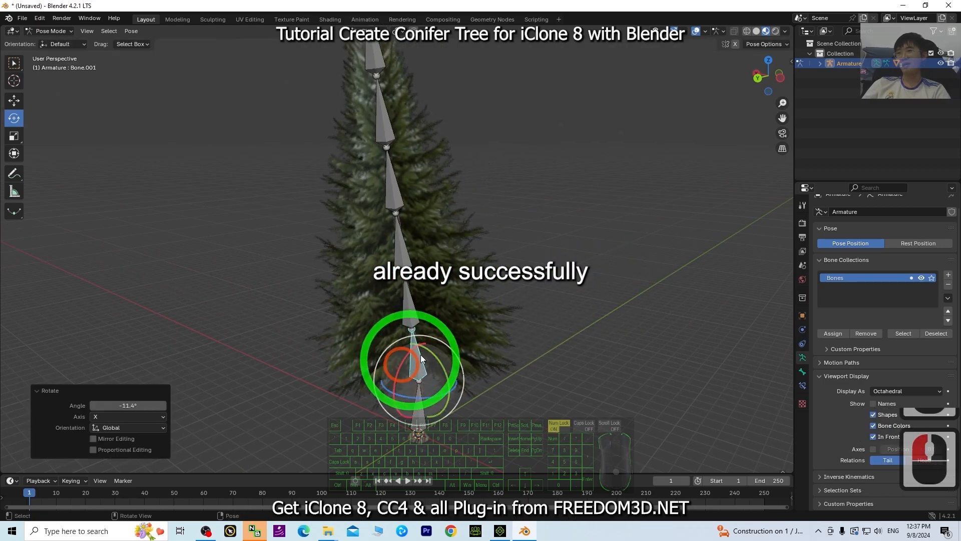
key("ctrl+z")
left_click(425, 124)
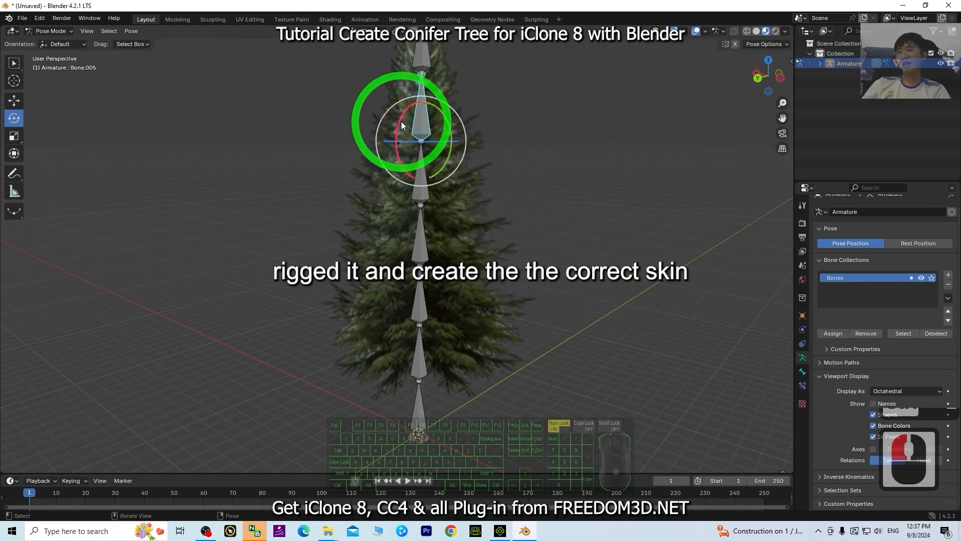
left_click_drag(395, 140, 664, 313)
middle_click_drag(663, 310, 488, 226)
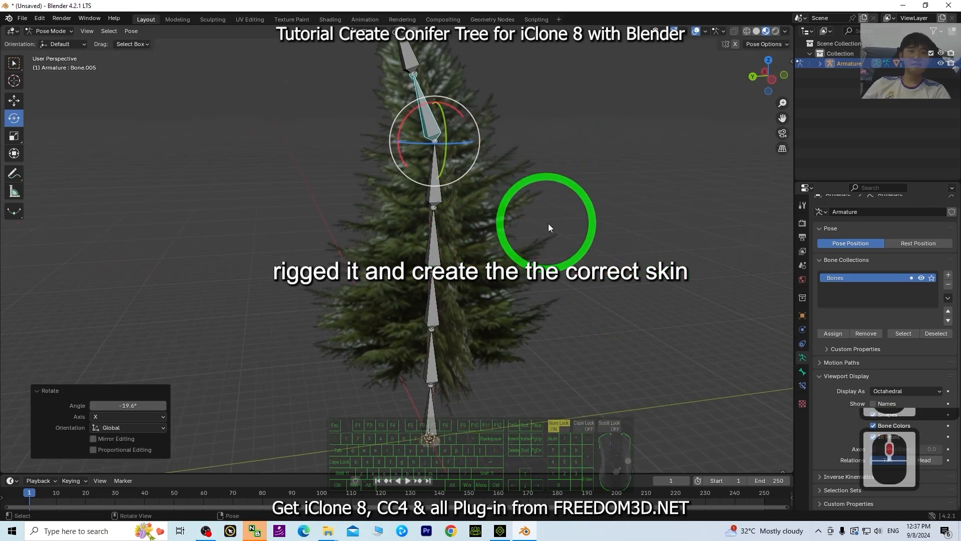
key("ctrl+z")
Rename the armature object as Tree 03
scroll(191, 403, "down", 4)
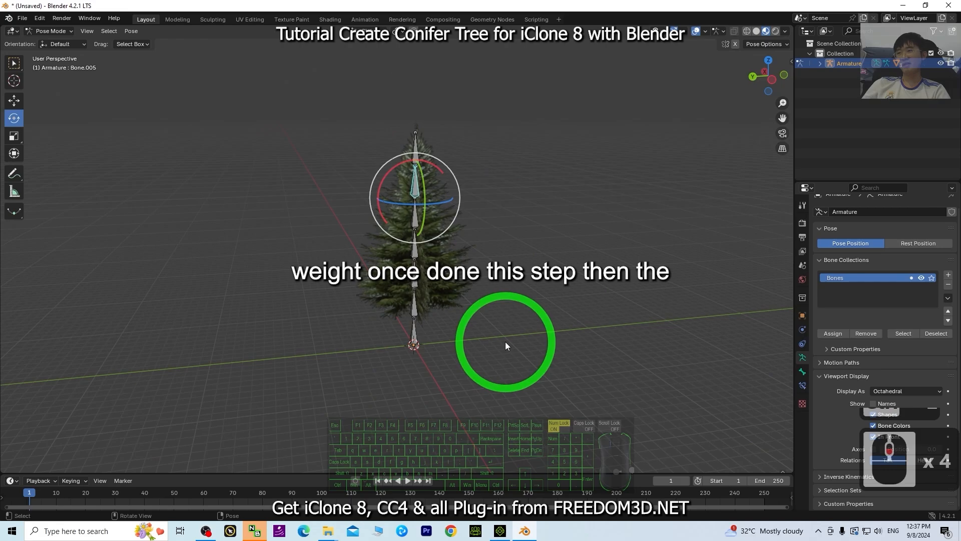
scroll(507, 343, "up", 2)
middle_click_drag(515, 365, 569, 341)
double_click(849, 65)
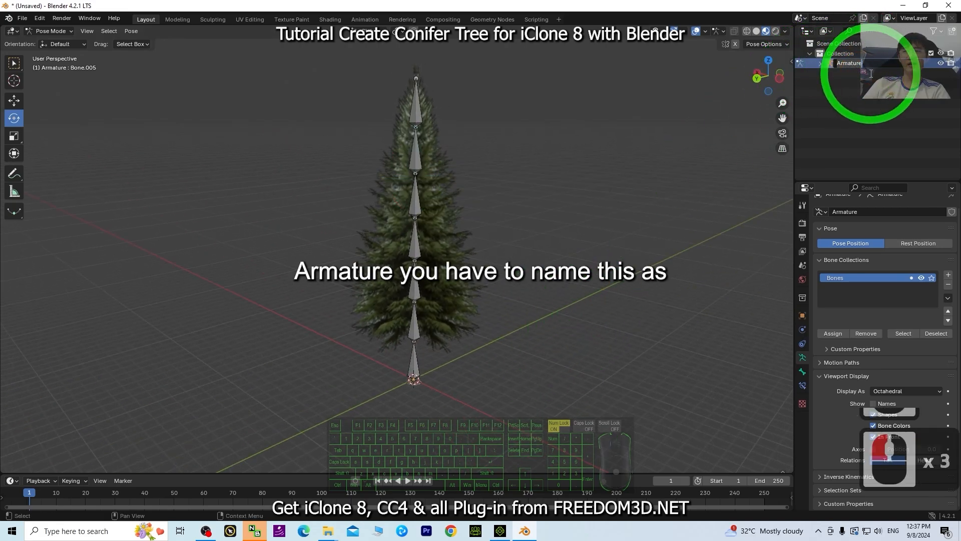
type("Tree 0")
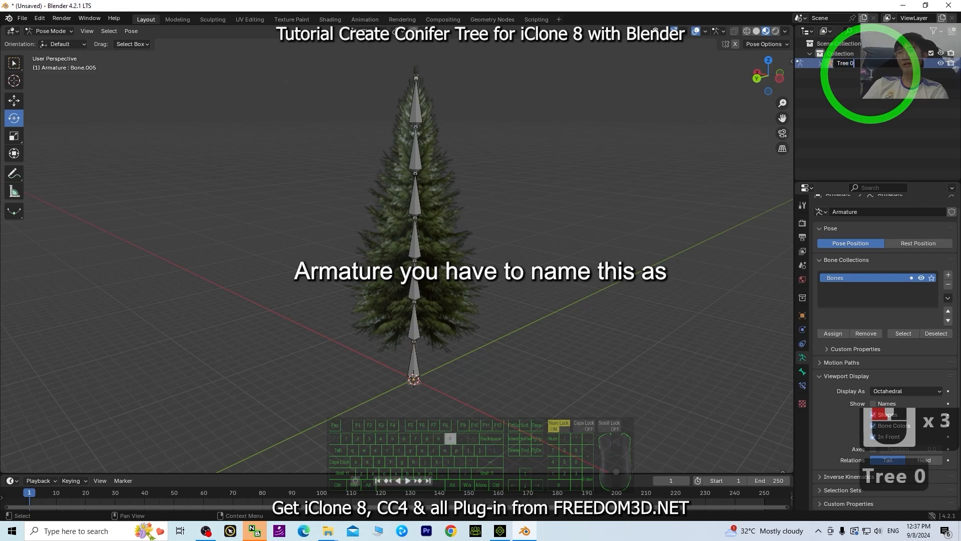
type("3")
key("Return")
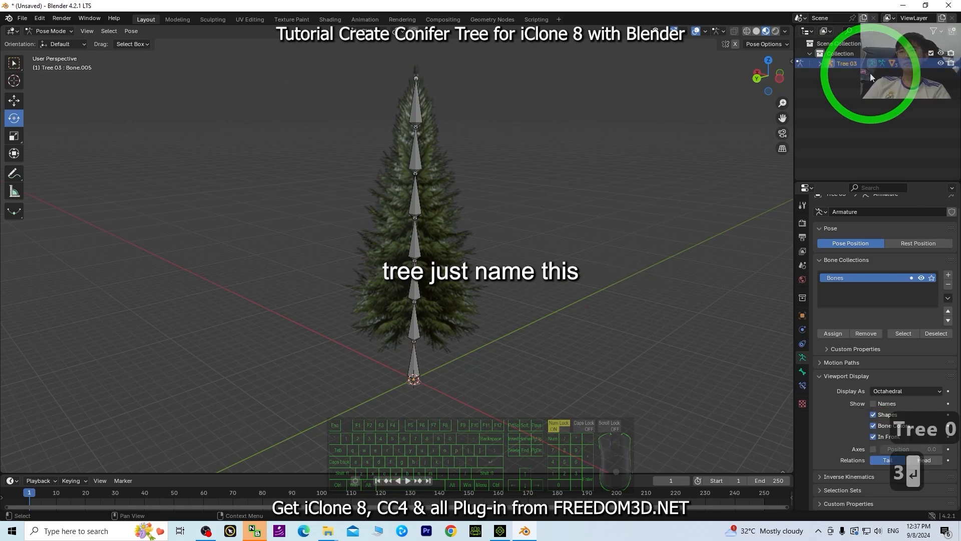
Save the Blender project to the Desktop under the name tree 03
left_click_drag(420, 4, 575, 53)
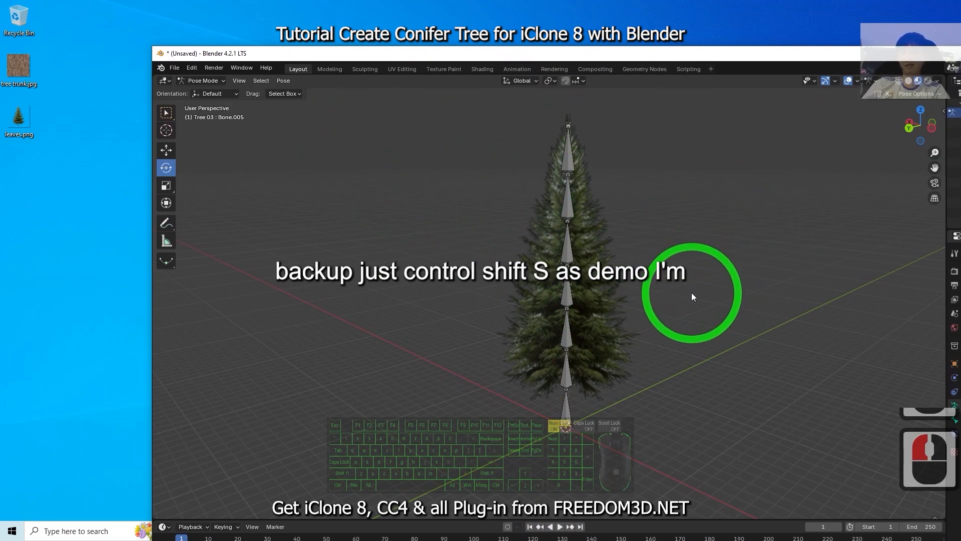
key("ctrl+shift+s")
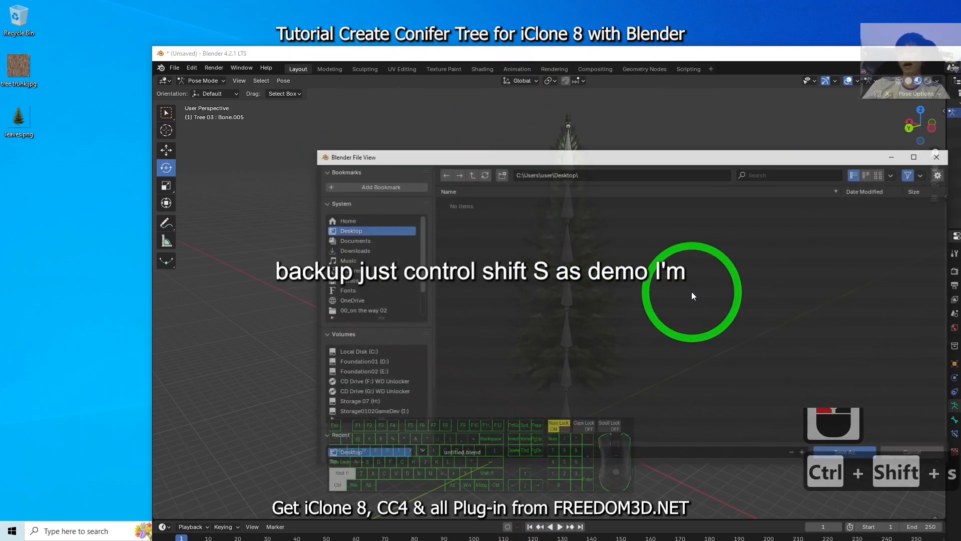
left_click(350, 234)
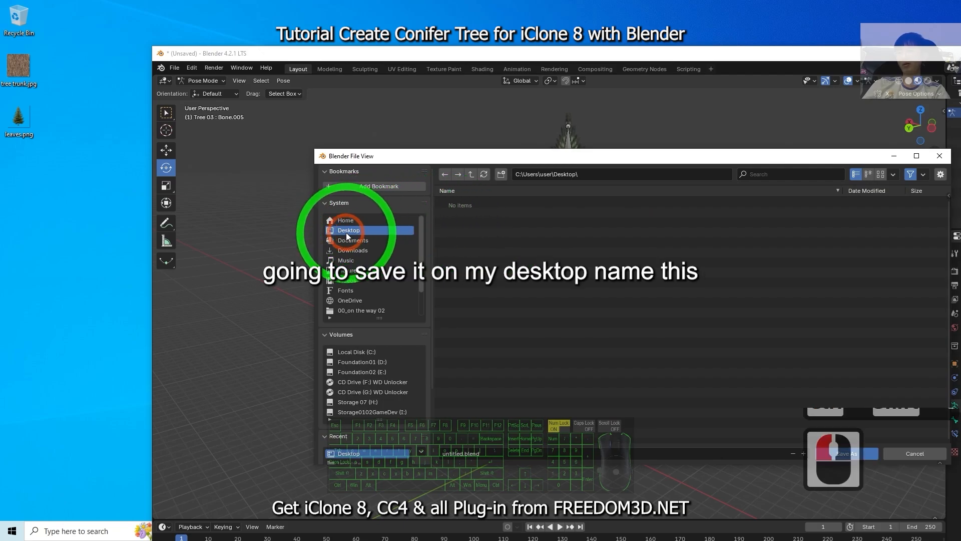
left_click(479, 455)
left_click(495, 452)
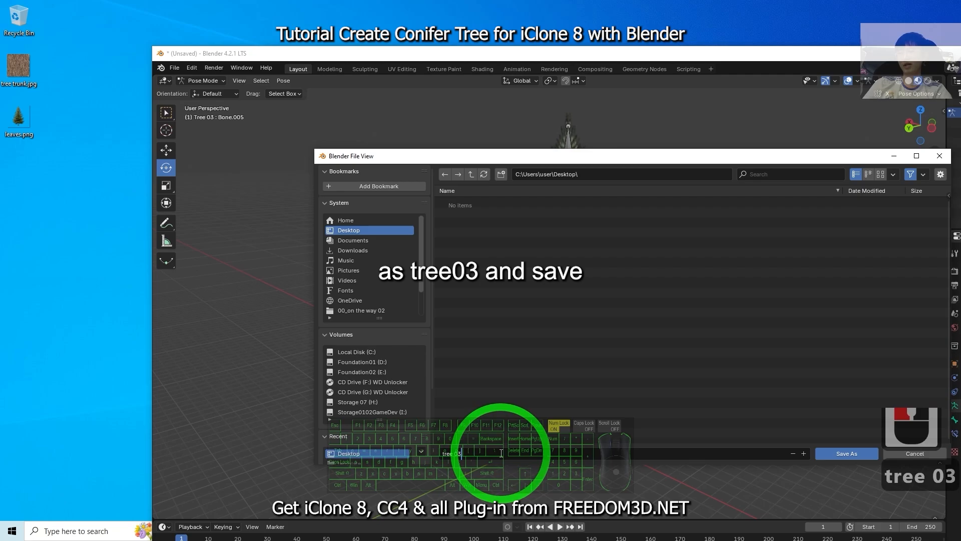
type("tree 03")
left_click(823, 453)
left_click(830, 450)
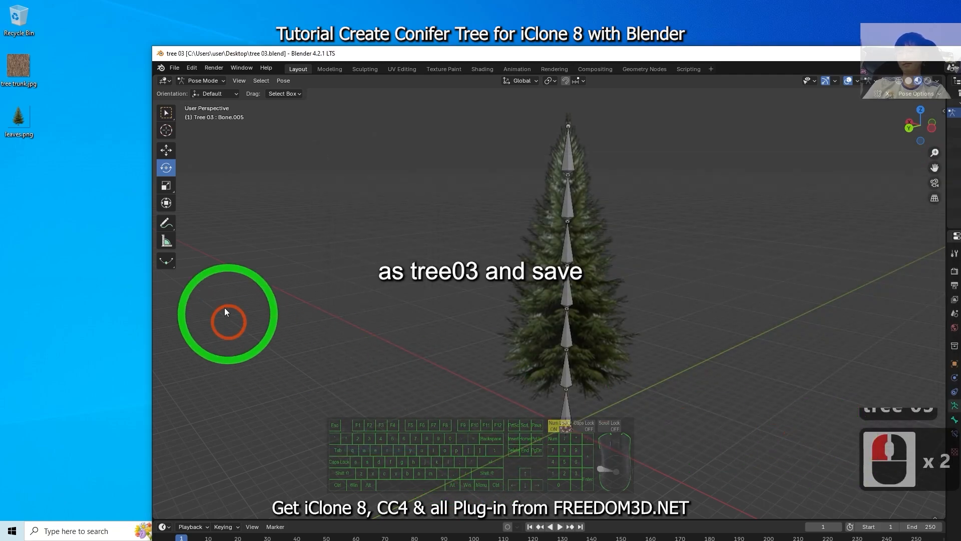
Export the tree to the Desktop as tree 03.fbx with Path Mode set to Copy and textures embedded
left_click(175, 68)
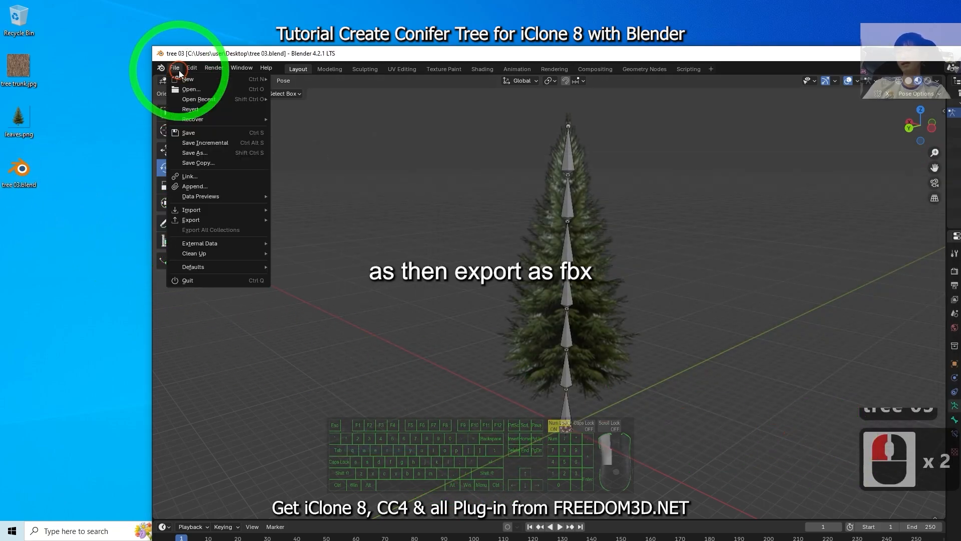
mouse_move(193, 220)
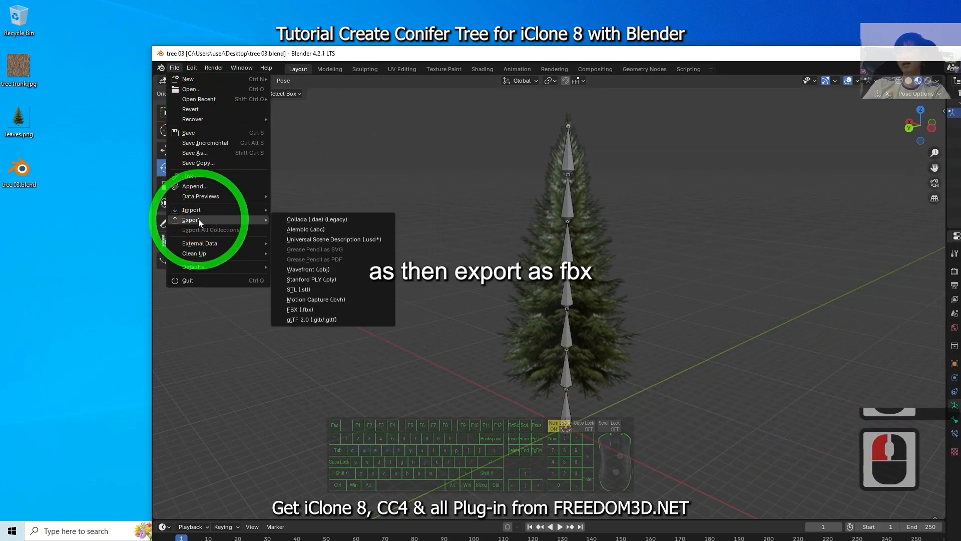
left_click(299, 310)
left_click_drag(698, 160, 555, 152)
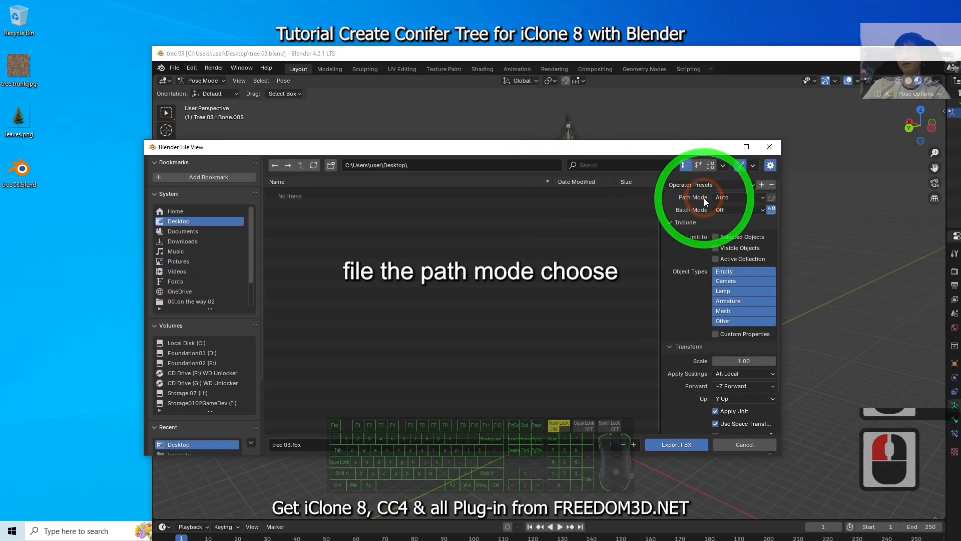
left_click(728, 197)
left_click(723, 264)
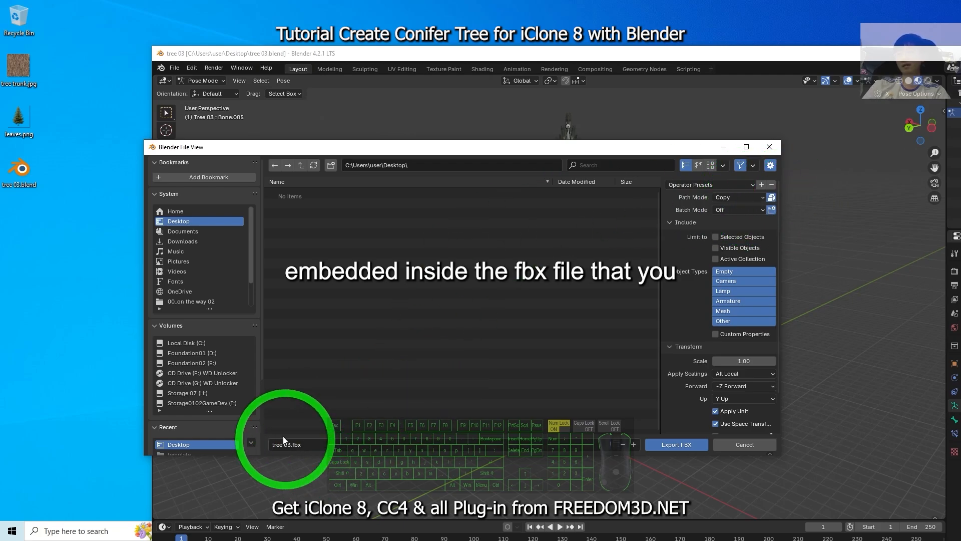
left_click(666, 446)
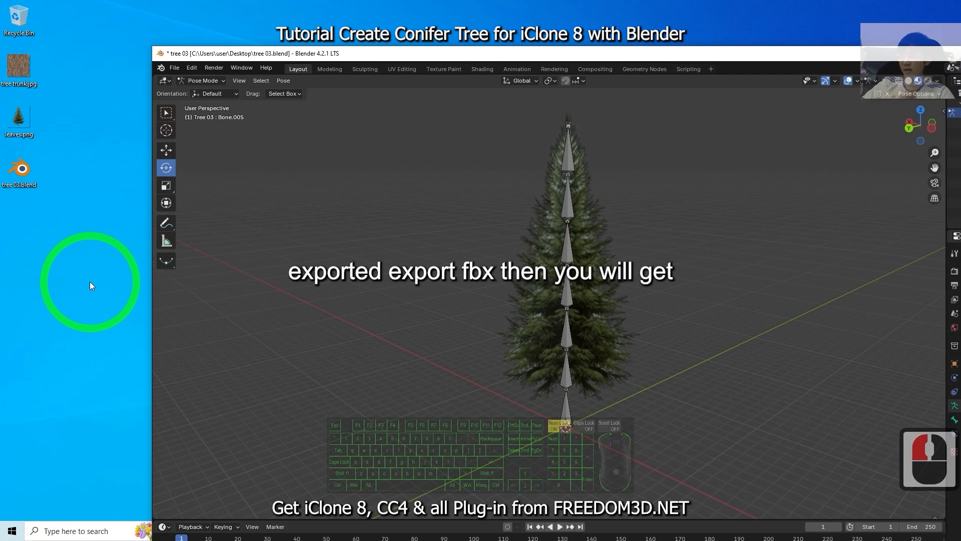
Locate the exported FBX on the desktop, minimize Blender and switch to iClone 8
left_click(28, 229)
left_click(672, 14)
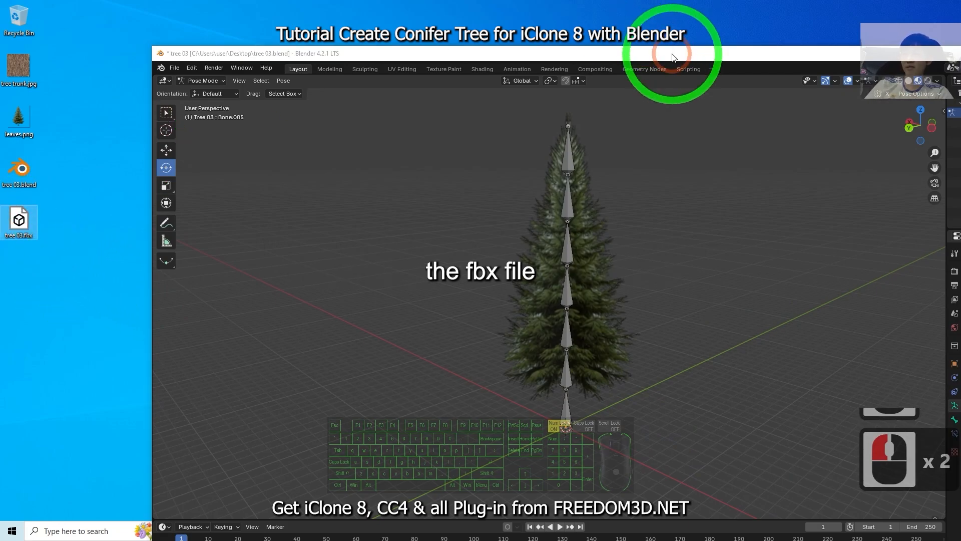
left_click_drag(672, 54, 603, 0)
left_click(892, 7)
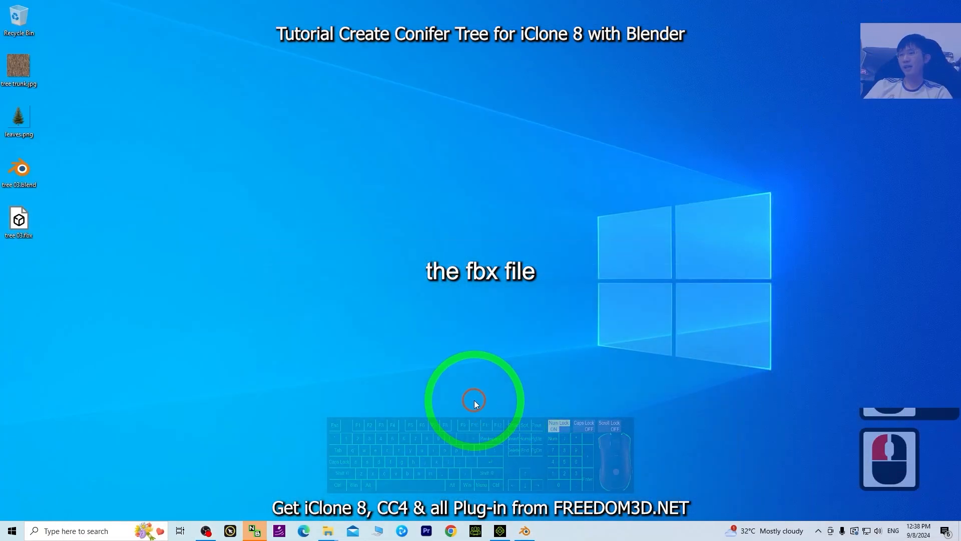
left_click(503, 386)
left_click(530, 486)
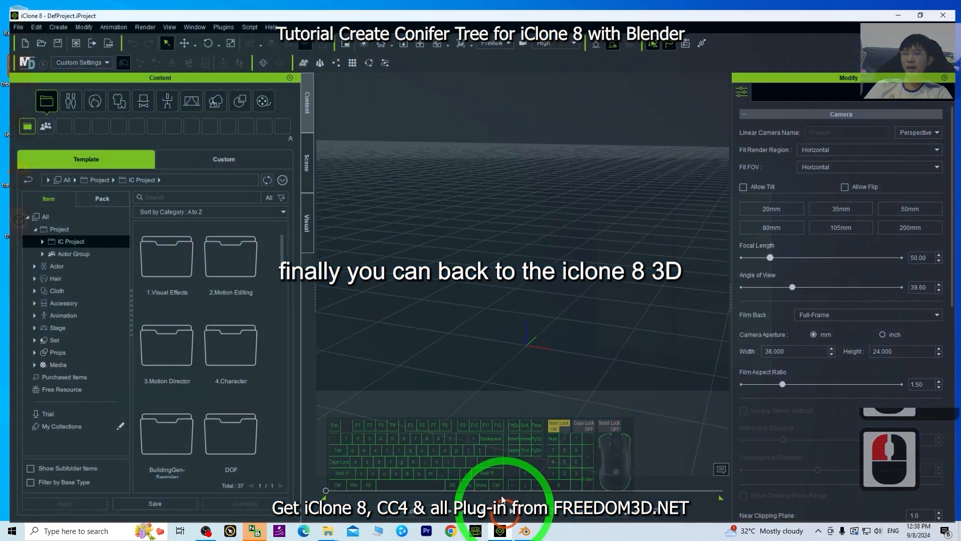
left_click(502, 313)
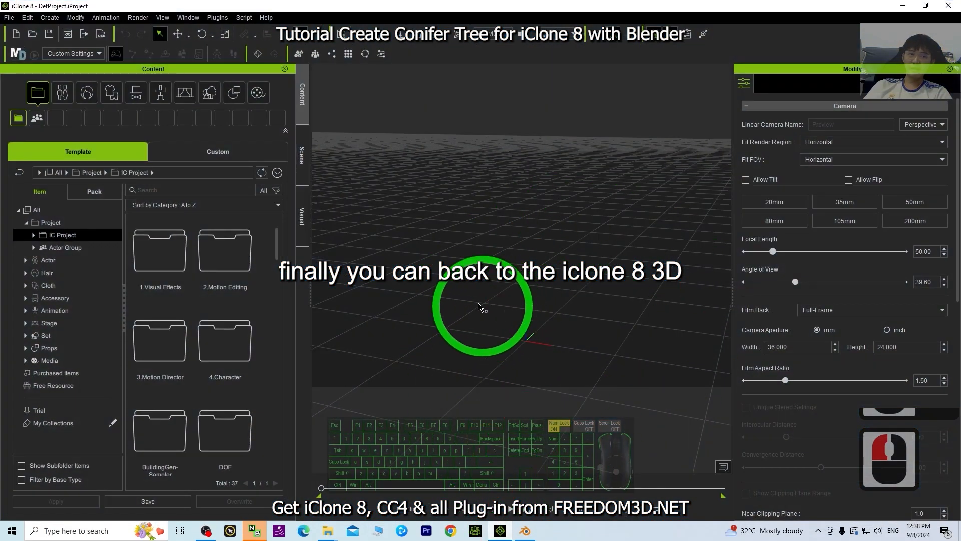
Uncover the desktop files, import tree 03.fbx into the iClone viewport near the origin, and maximize the iClone window
left_click_drag(280, 4, 337, 15)
left_click_drag(12, 213, 583, 358)
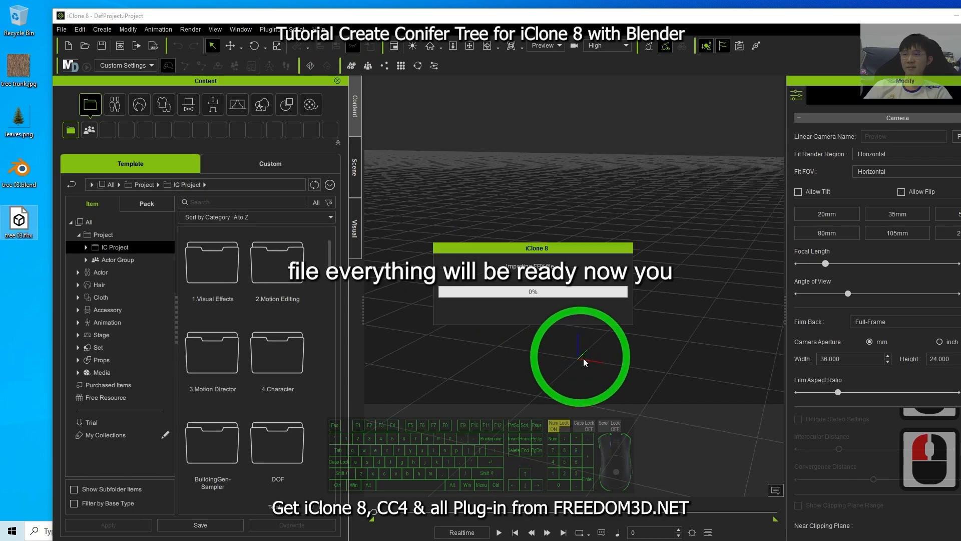
scroll(632, 260, "down", 10)
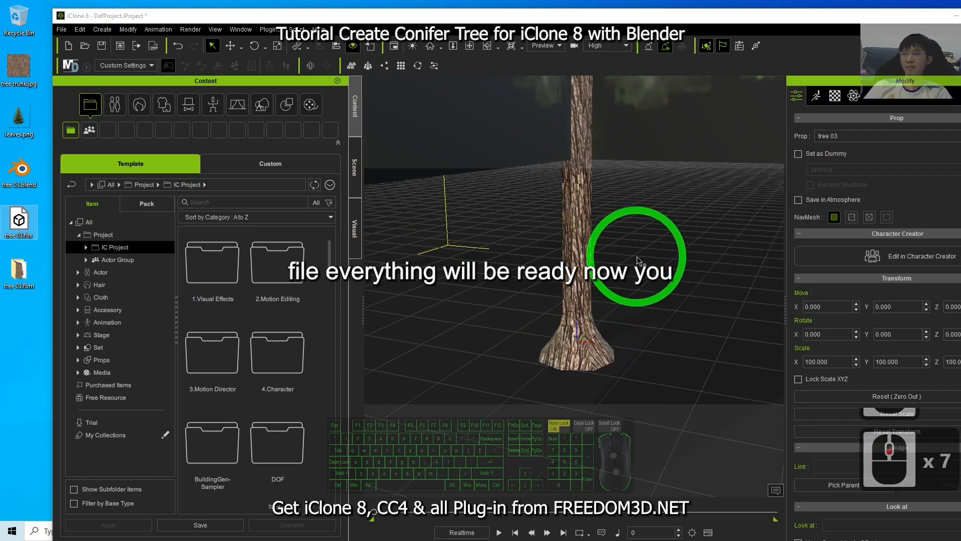
left_click(614, 253)
scroll(616, 258, "down", 20)
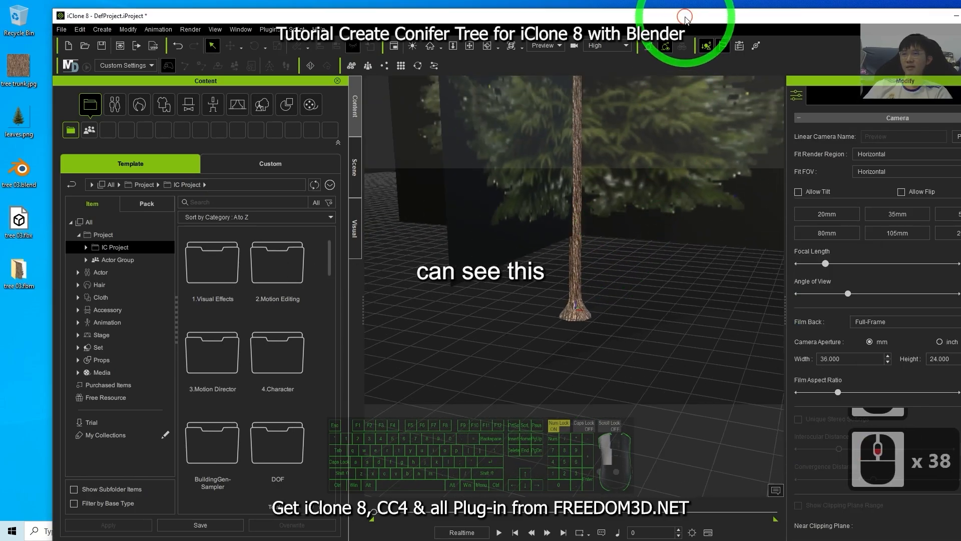
double_click(685, 17)
Select the imported tree 03 prop in the viewport
left_click(521, 236)
left_click(516, 296)
scroll(551, 275, "up", 8)
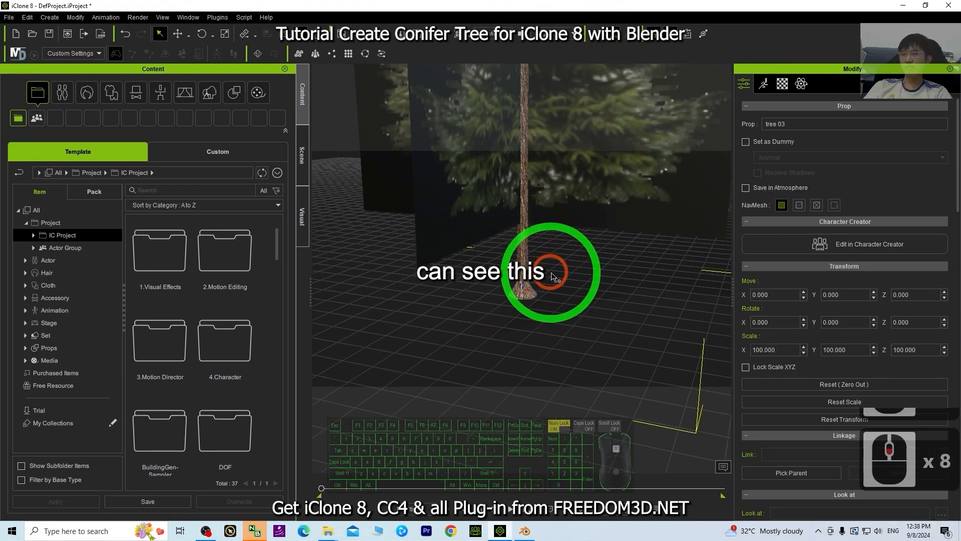
Scale the tree 03 prop down uniformly to about 23.27 on all three axes
scroll(551, 275, "down", 8)
key("e")
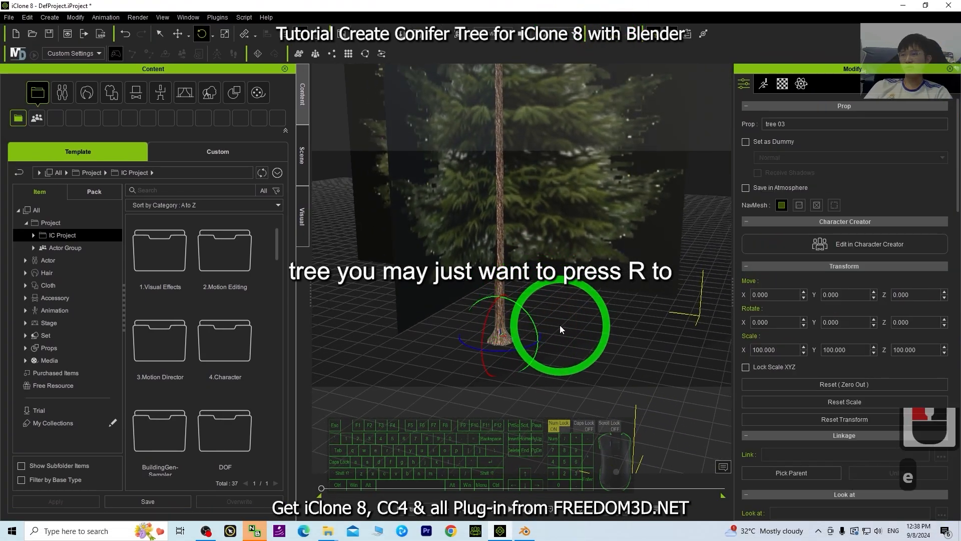
key("r")
left_click_drag(500, 335, 474, 480)
scroll(570, 359, "up", 12)
scroll(560, 317, "up", 12, "shift")
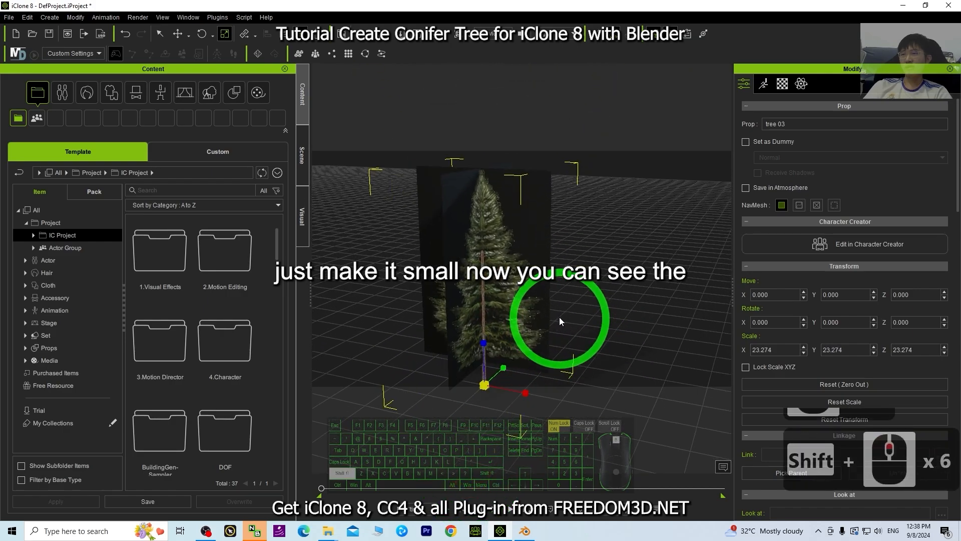
Open the tree's material settings and select the leave material on the Plane mesh
key("x")
left_click_drag(502, 271, 541, 189)
key("c")
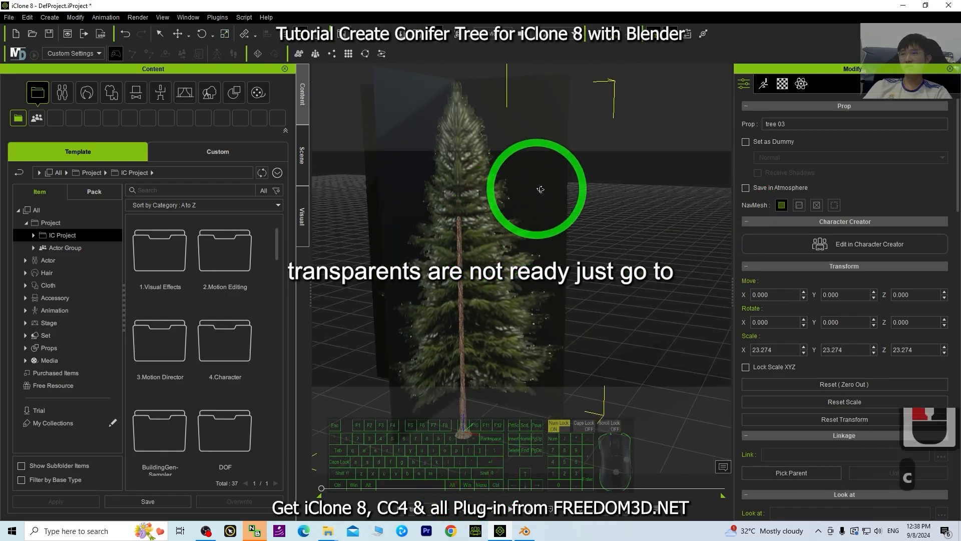
left_click(783, 84)
scroll(831, 270, "down", 11)
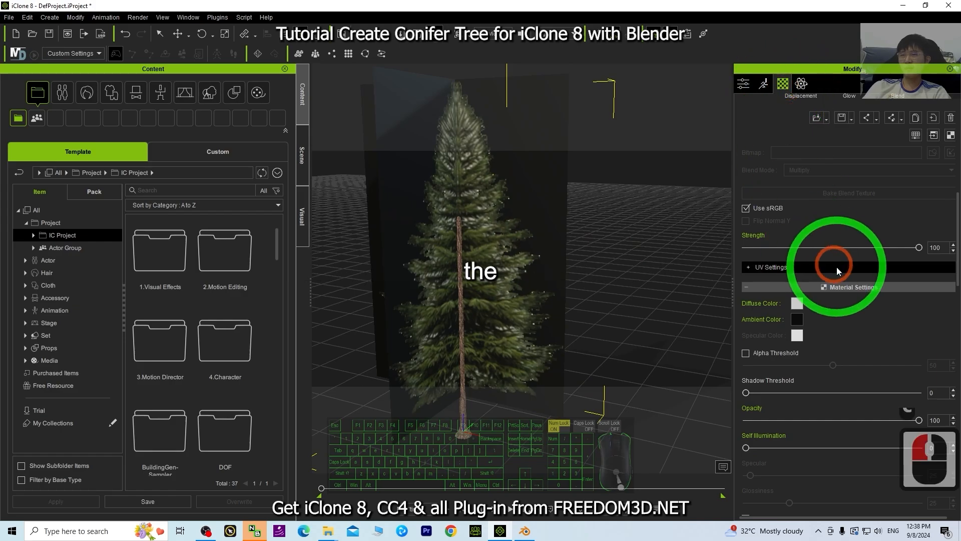
scroll(851, 291, "up", 9)
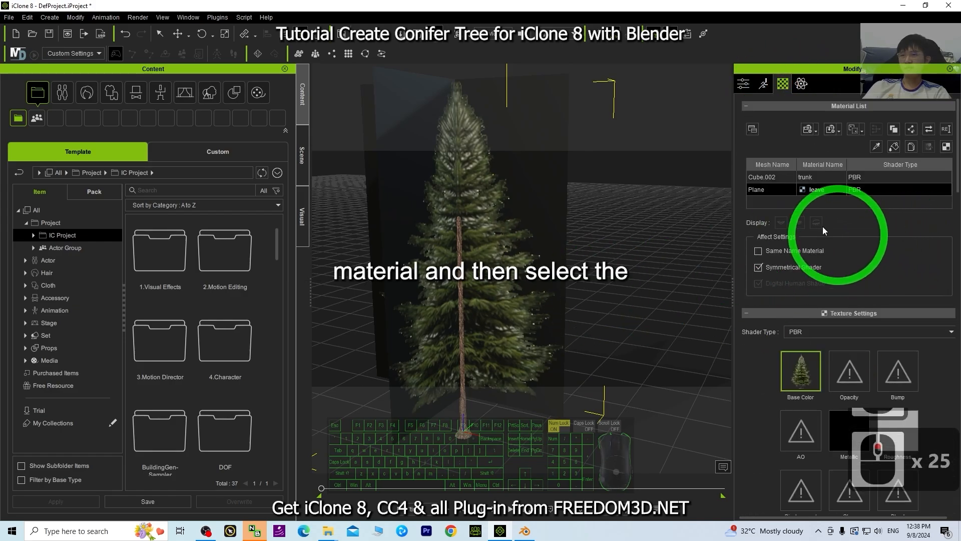
left_click(759, 188)
left_click(766, 176)
left_click(758, 190)
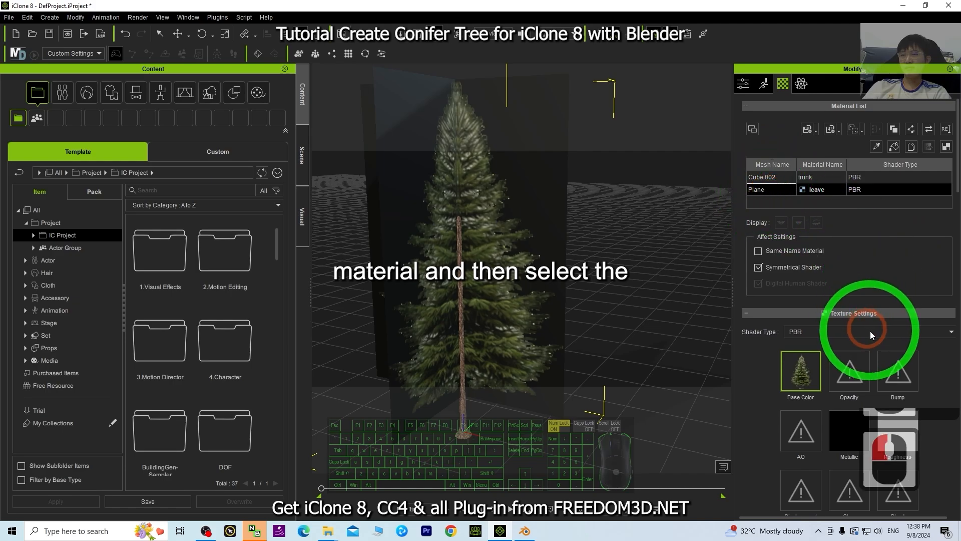
Copy the leave material's Base Color texture and paste it to give the foliage an Opacity map
scroll(801, 280, "down", 3)
left_click(802, 284)
right_click(800, 287)
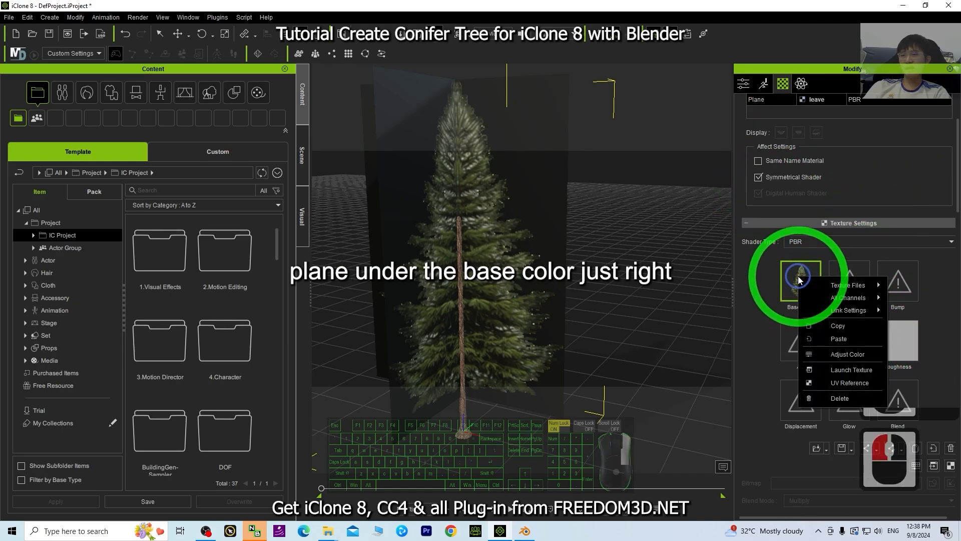
left_click(834, 325)
right_click(806, 288)
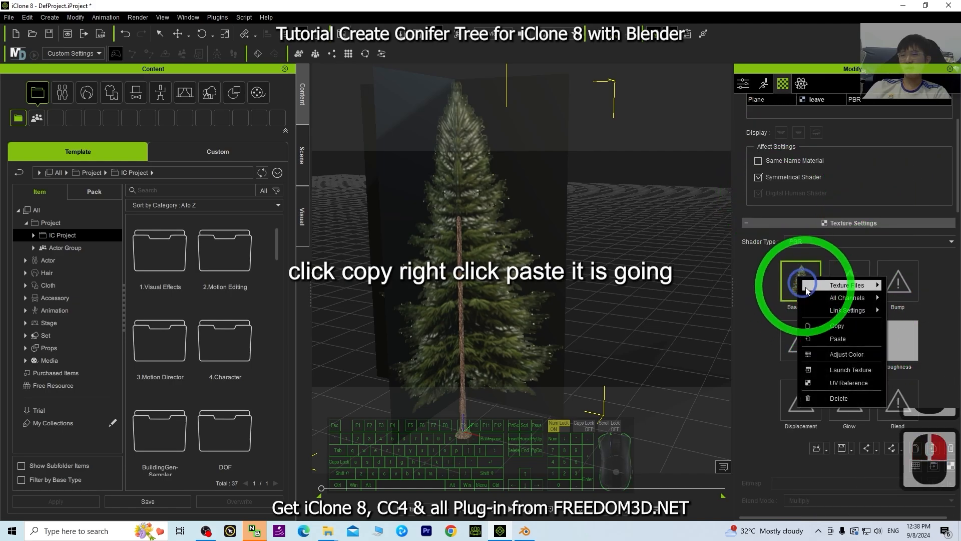
left_click(838, 338)
Inspect the foliage transparency around the tree and open the prop's Edit Animation Layer
scroll(530, 285, "up", 10)
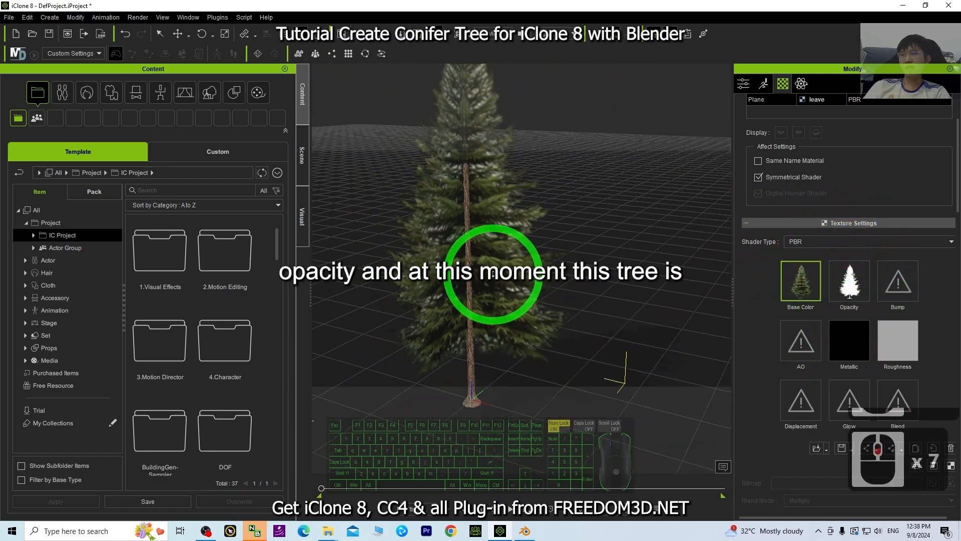
scroll(493, 273, "down", 19)
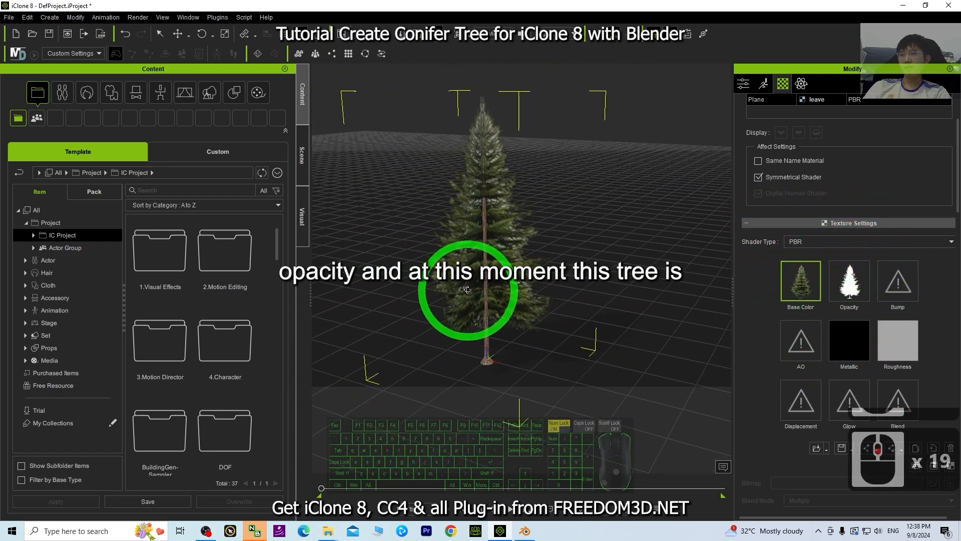
scroll(515, 296, "down", 6)
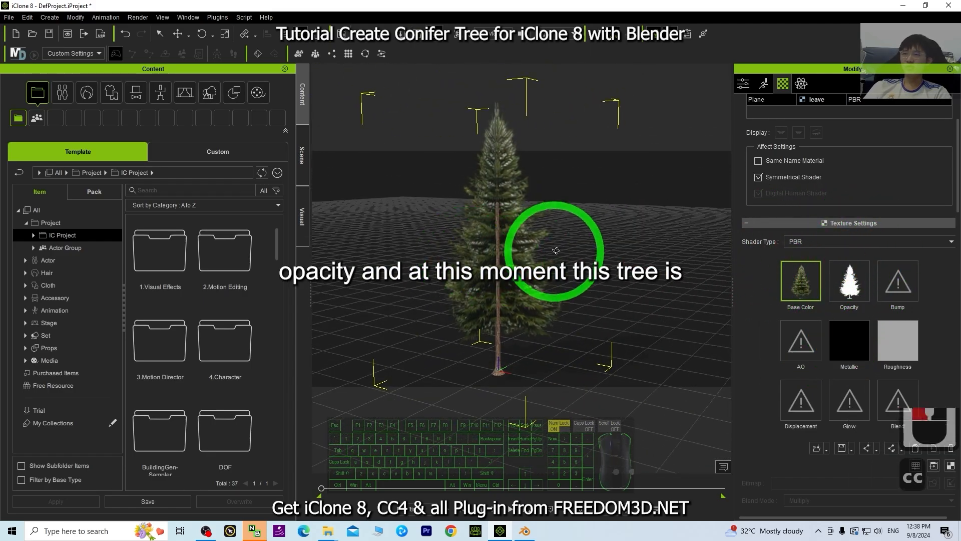
key("x")
key("c")
left_click_drag(555, 250, 557, 270)
left_click(764, 85)
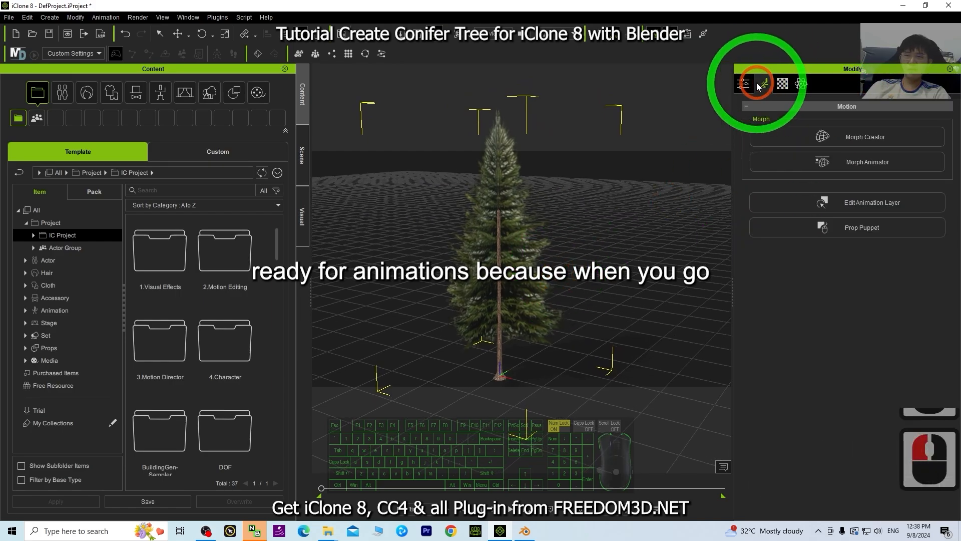
left_click(855, 203)
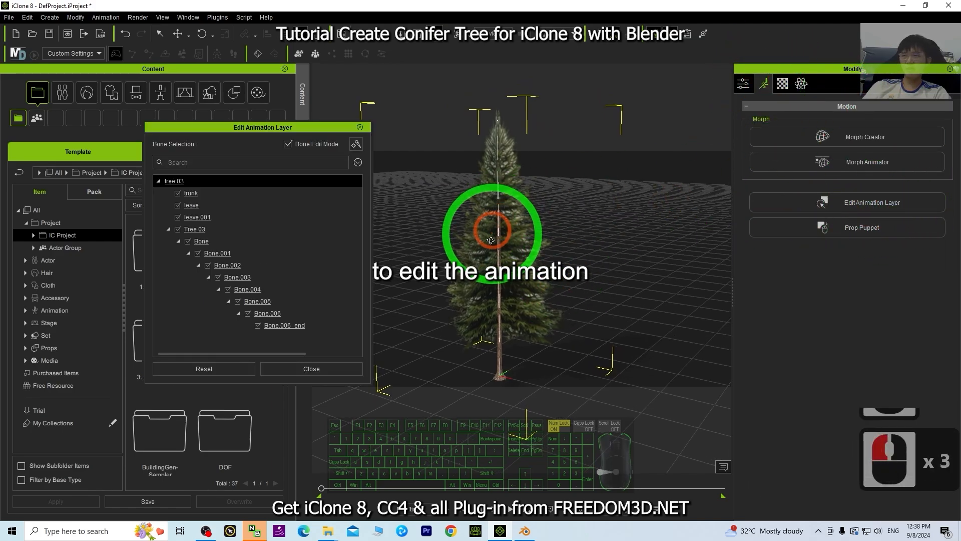
Select Bone.003 in the trunk and set the bone display size to 2.55 for all bones
scroll(496, 334, "up", 8)
scroll(496, 334, "up", 13)
key("x")
left_click_drag(549, 273, 538, 289)
key("c")
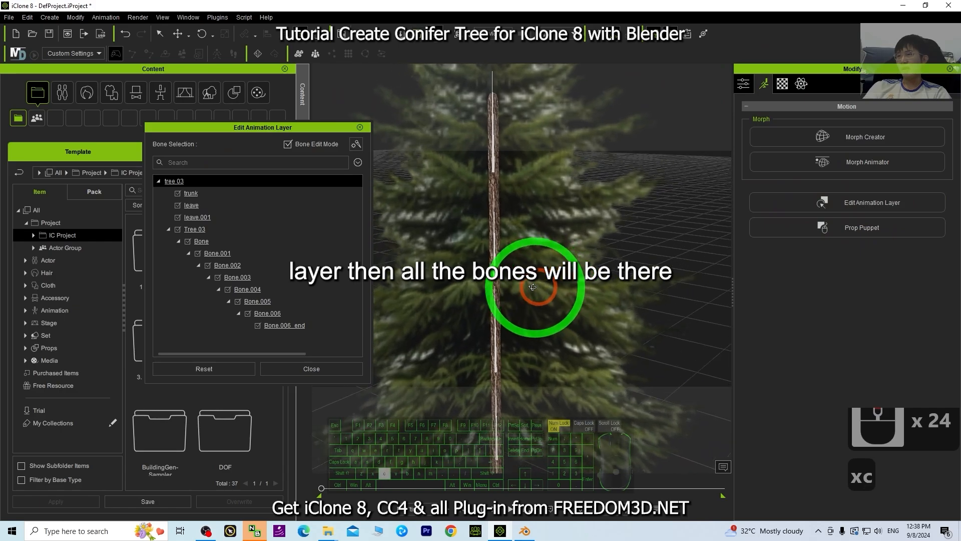
double_click(496, 256)
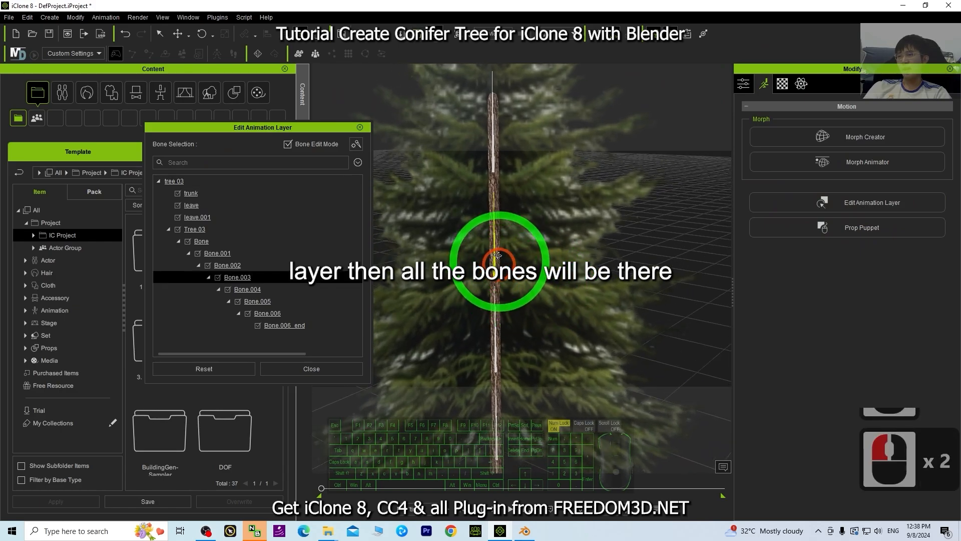
left_click(356, 144)
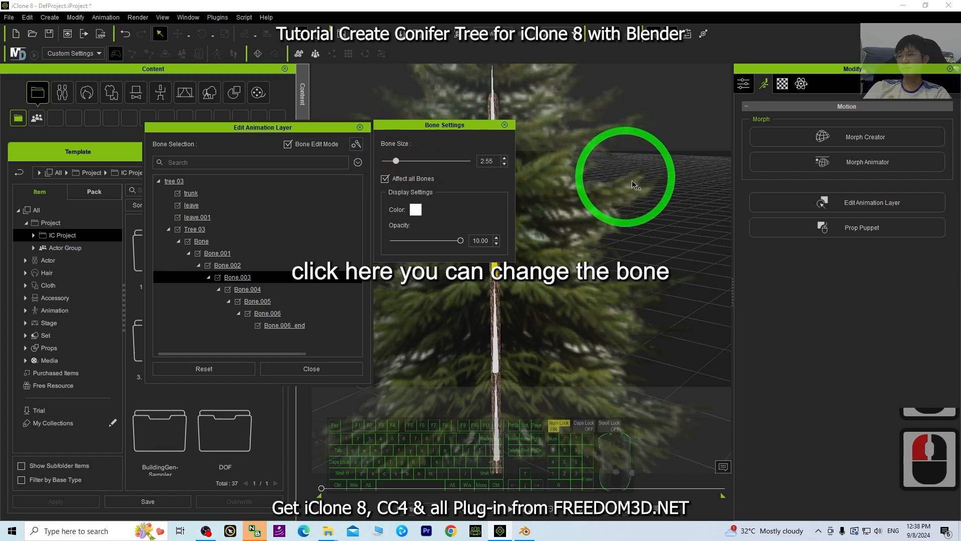
left_click(505, 125)
Try bending the tree to the left by rotating Bone.002 and Bone.004
scroll(561, 240, "down", 17)
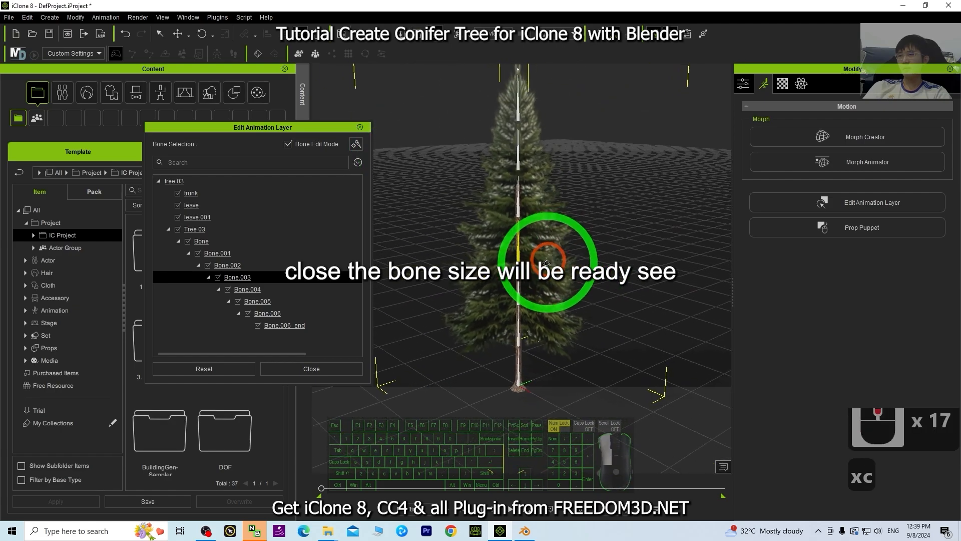
left_click(518, 298)
left_click_drag(564, 275, 472, 206)
left_click(500, 208)
double_click(500, 208)
key("e")
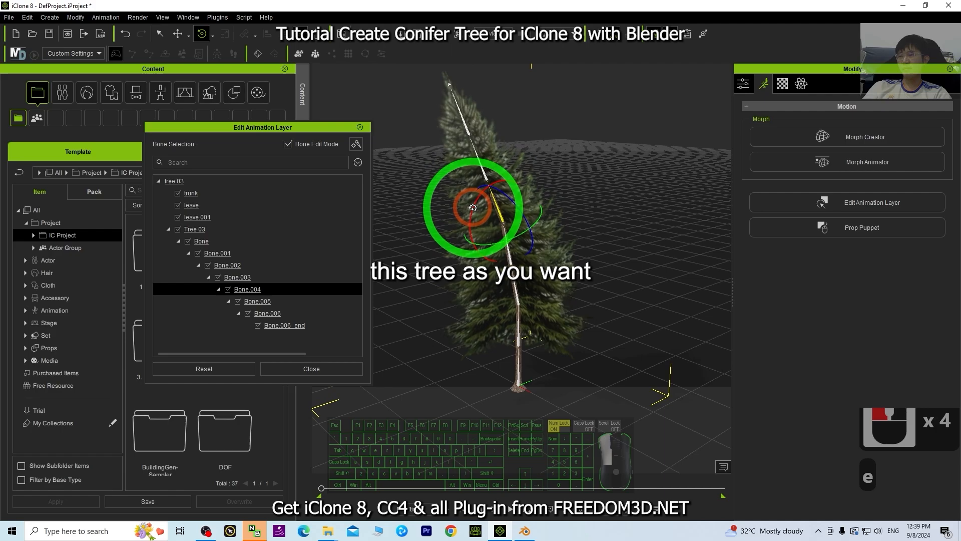
Undo the two bone rotations that bend the tree
key("x")
key("c")
left_click_drag(620, 266, 605, 251)
key("c")
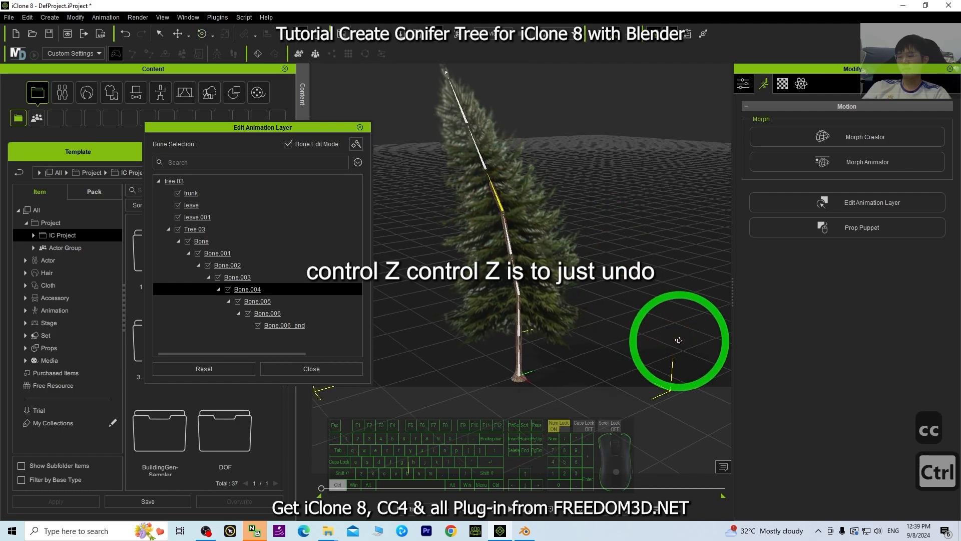
key("ctrl+z")
key("ctrl+z")
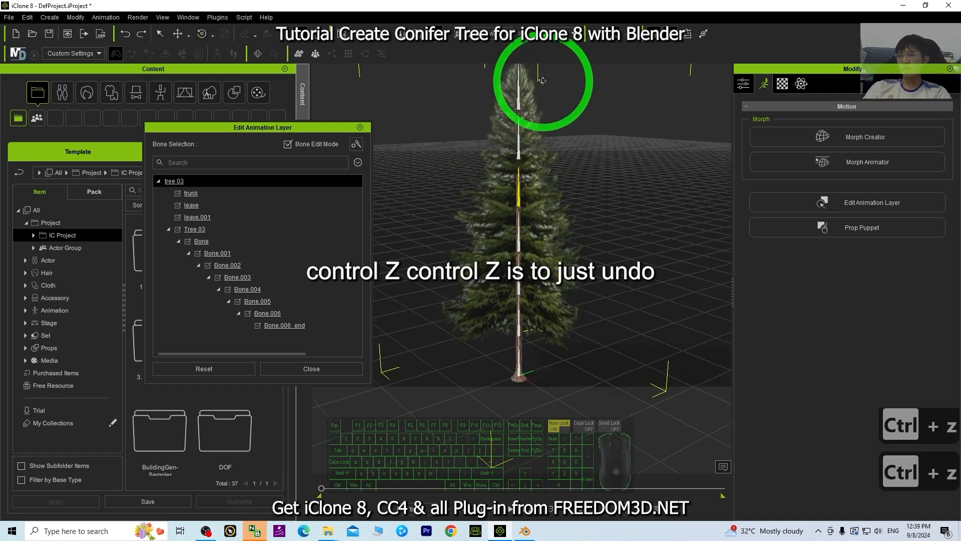
Advance the timeline slightly and bend the tree to the left by rotating Bone.004 and Bone.002
scroll(596, 311, "down", 5)
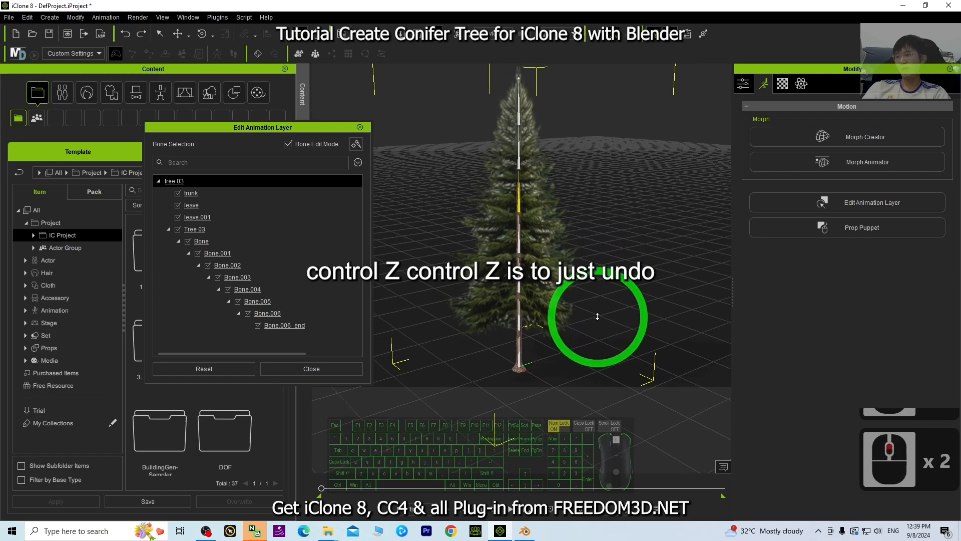
scroll(621, 308, "up", 6)
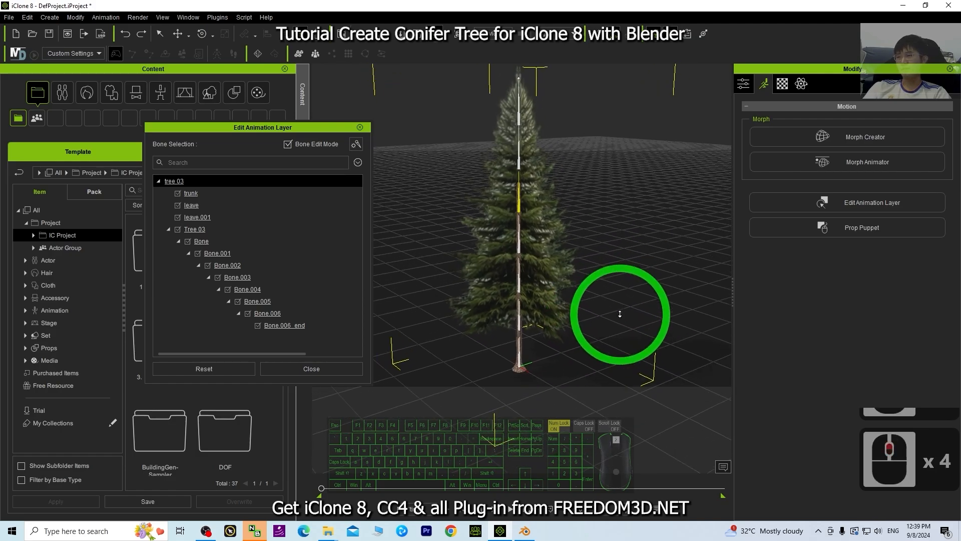
left_click(447, 510)
left_click(447, 510)
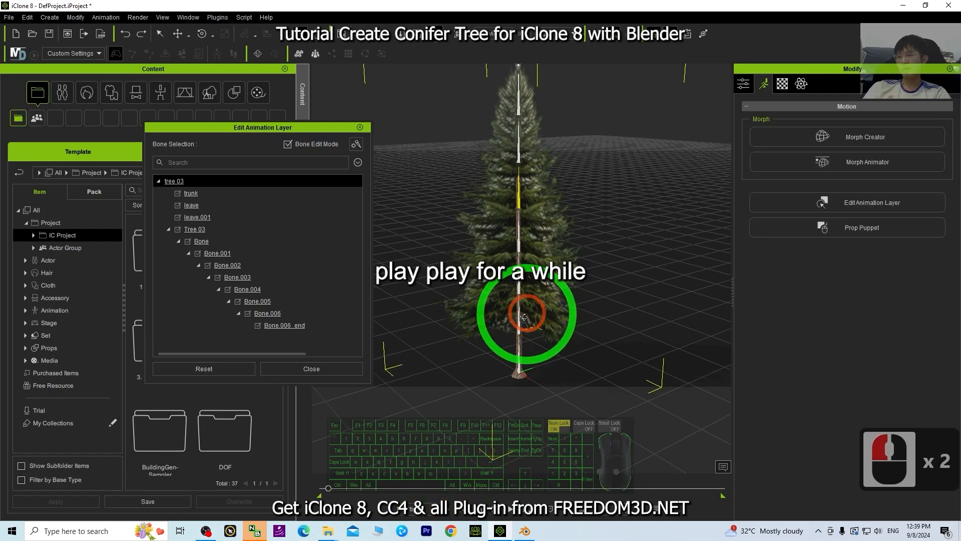
key("e")
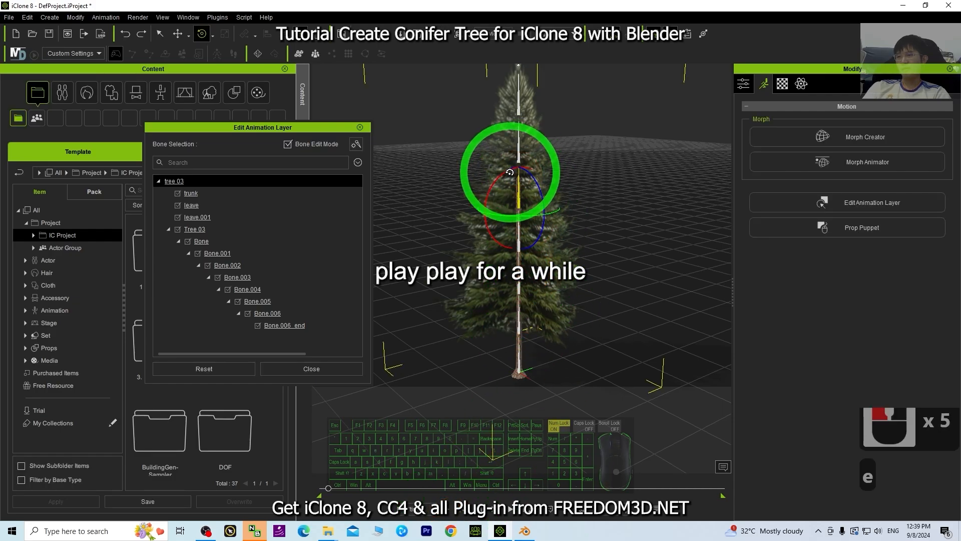
left_click_drag(512, 171, 493, 184)
left_click(491, 273)
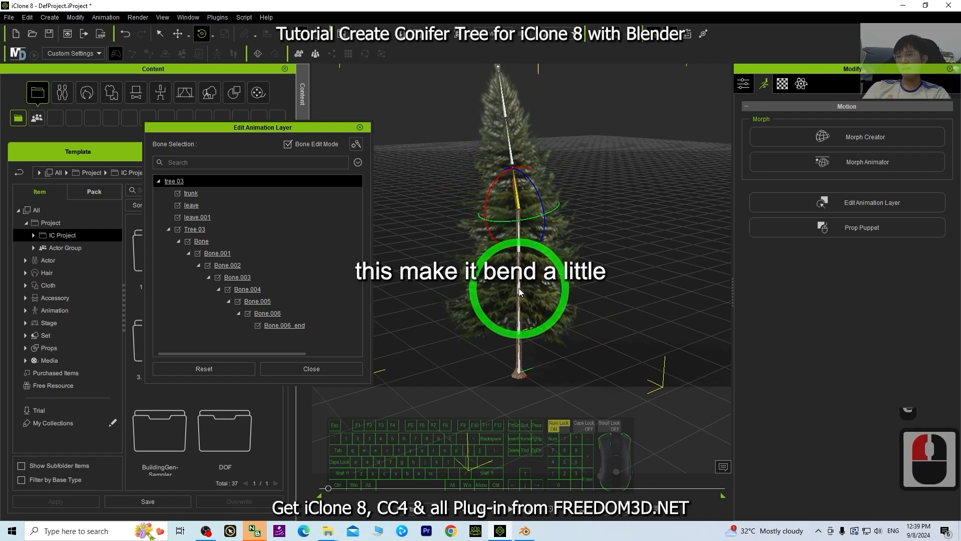
left_click_drag(490, 273, 484, 287)
Advance the timeline further, bend the tree to the right by rotating Bone.002 and Bone.004, and preview the motion
left_click(461, 503)
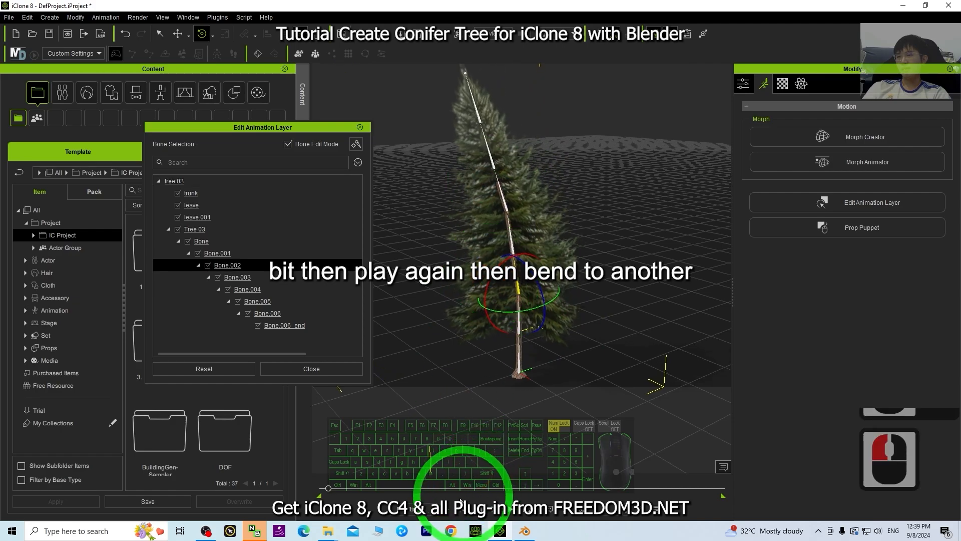
left_click(445, 509)
left_click(444, 508)
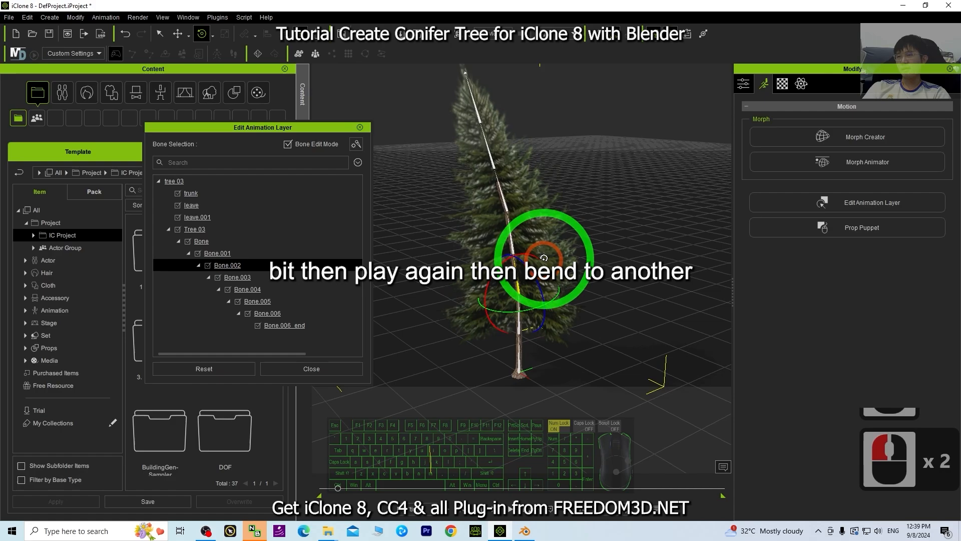
left_click_drag(505, 266, 538, 208)
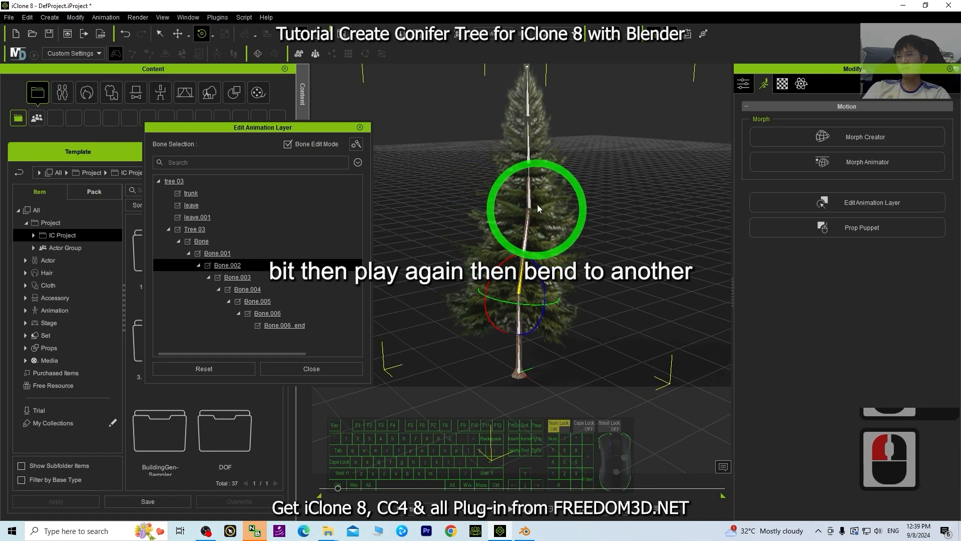
left_click(529, 201)
left_click(529, 199)
left_click(529, 199)
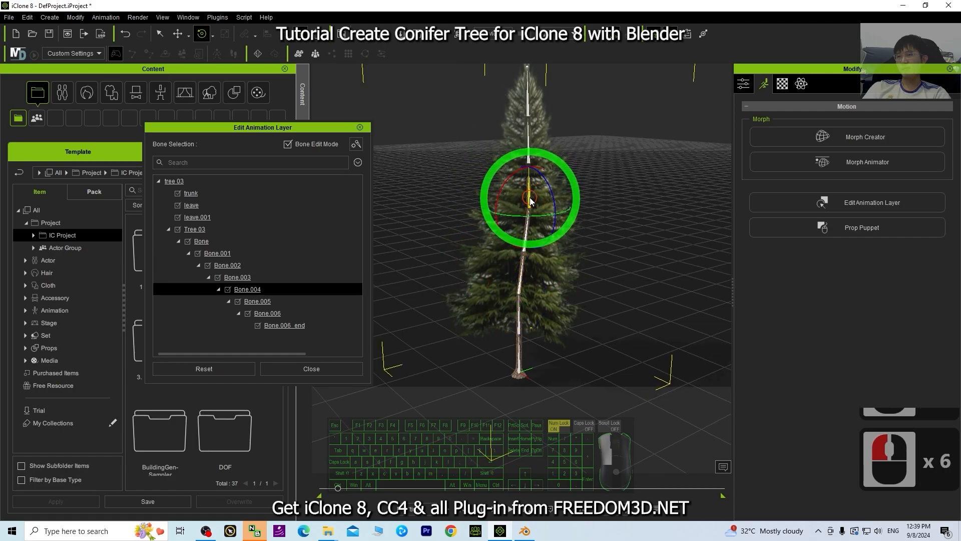
left_click(529, 197)
key("e")
left_click_drag(509, 183, 482, 454)
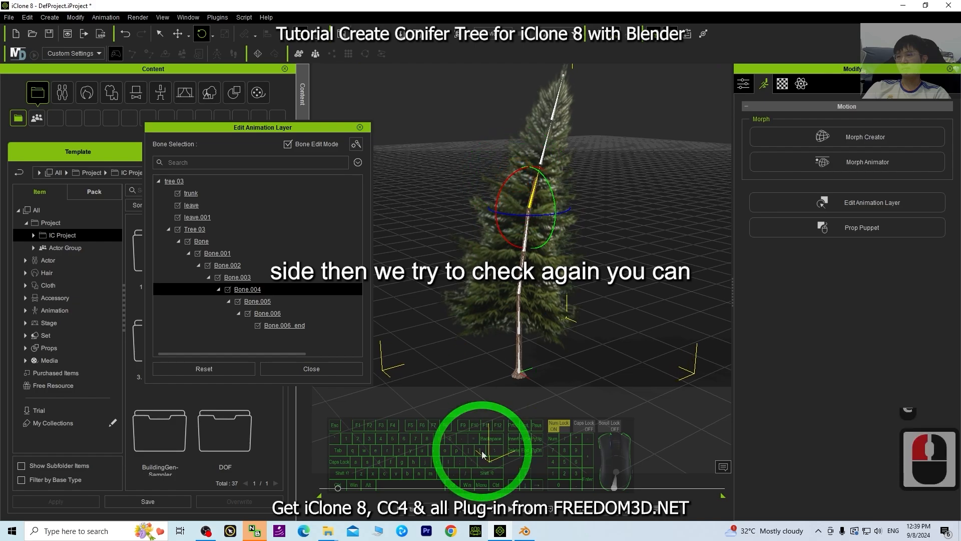
left_click_drag(464, 493, 619, 261)
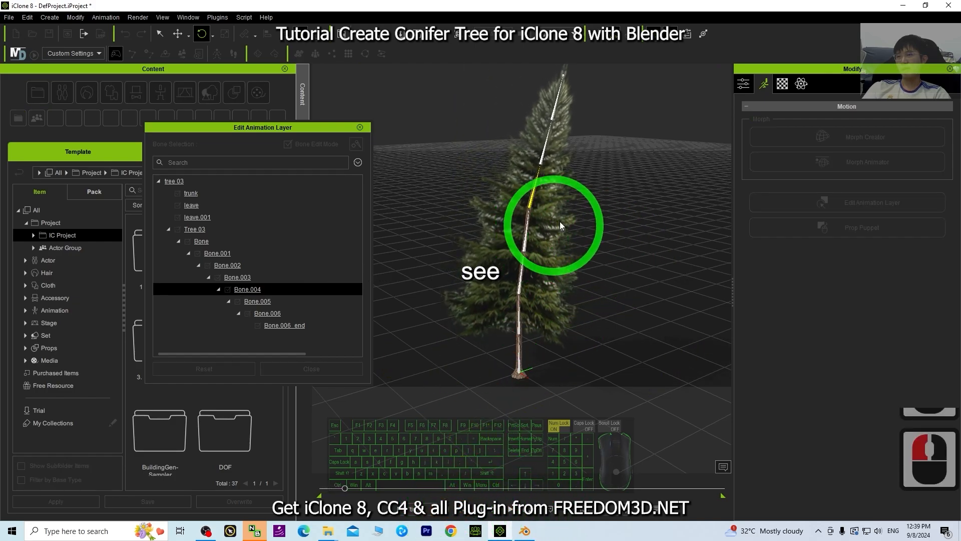
Move slightly past the right-bend frame, rotate Bone.004 and Bone.002 to lean the tree left, and play the animation from the start
mouse_move(450, 511)
left_mouse_down()
mouse_move(323, 488)
mouse_move(341, 486)
left_mouse_up()
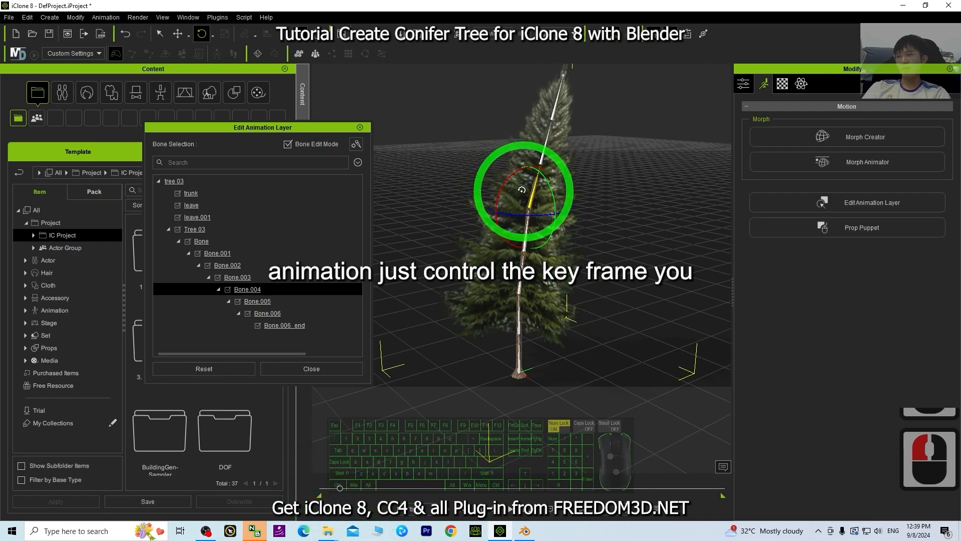
left_click_drag(505, 186, 496, 190)
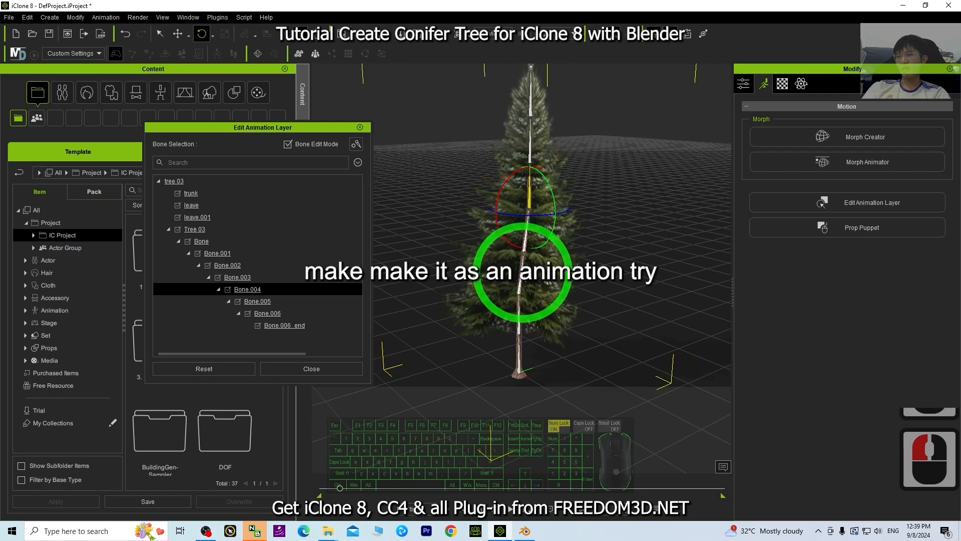
left_click(520, 273)
left_click_drag(519, 273, 476, 306)
left_click(472, 515)
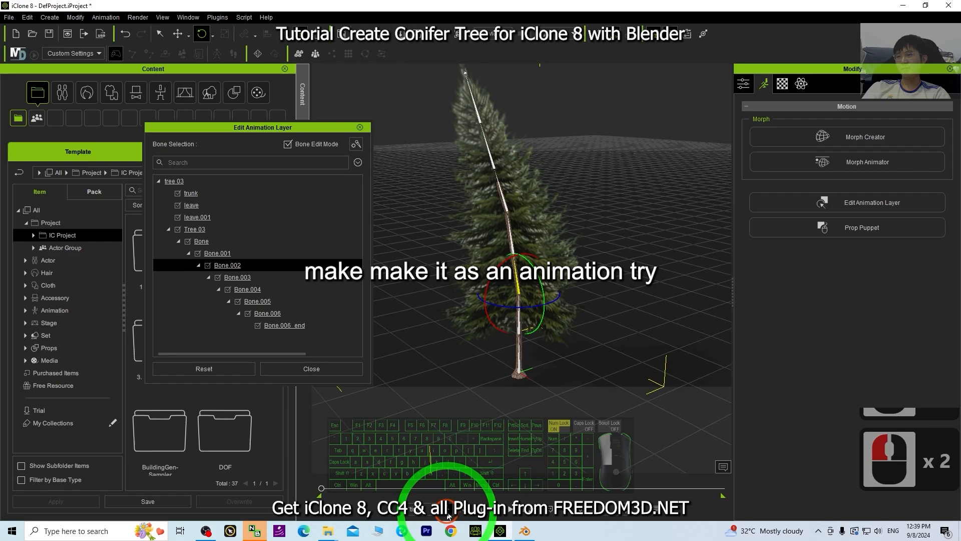
left_click(449, 516)
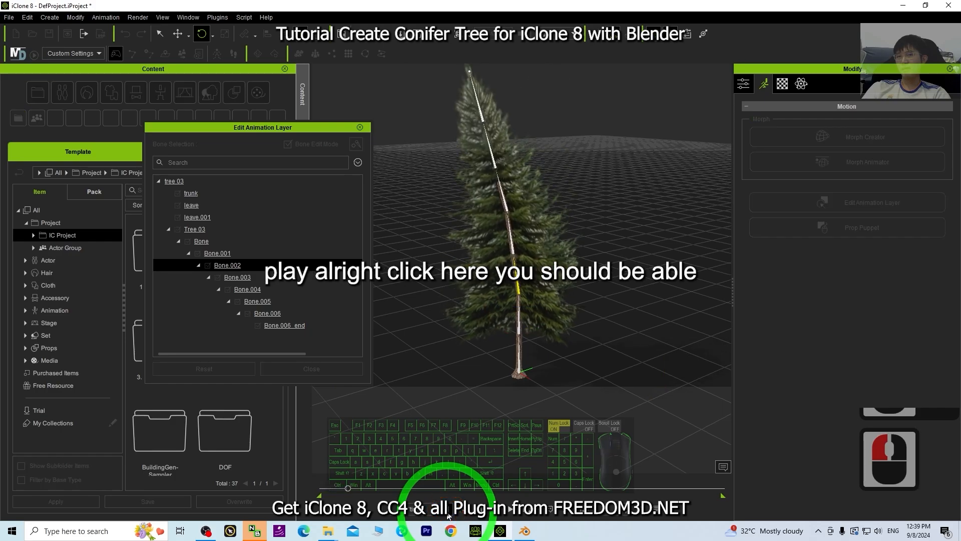
Stop the playback, open the timeline enlarged, and expand tree 03's Animation track to show its Animation Layer keys
left_click(653, 493)
left_click(657, 512)
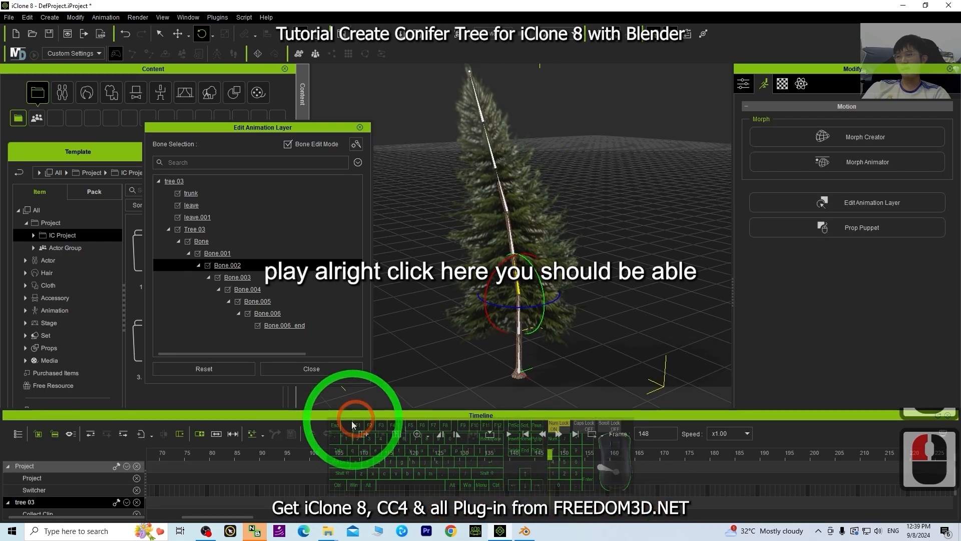
left_click_drag(489, 410, 489, 302)
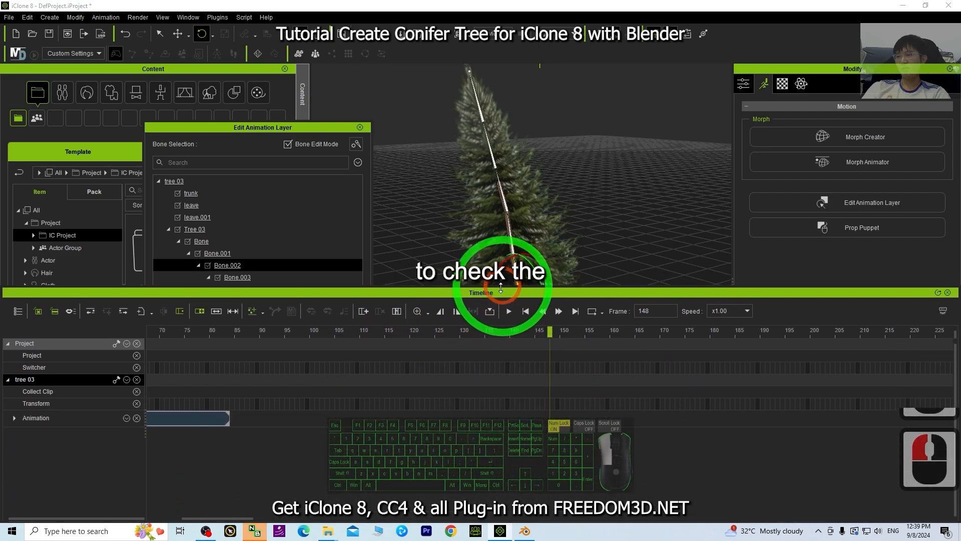
left_click(190, 431)
double_click(28, 431)
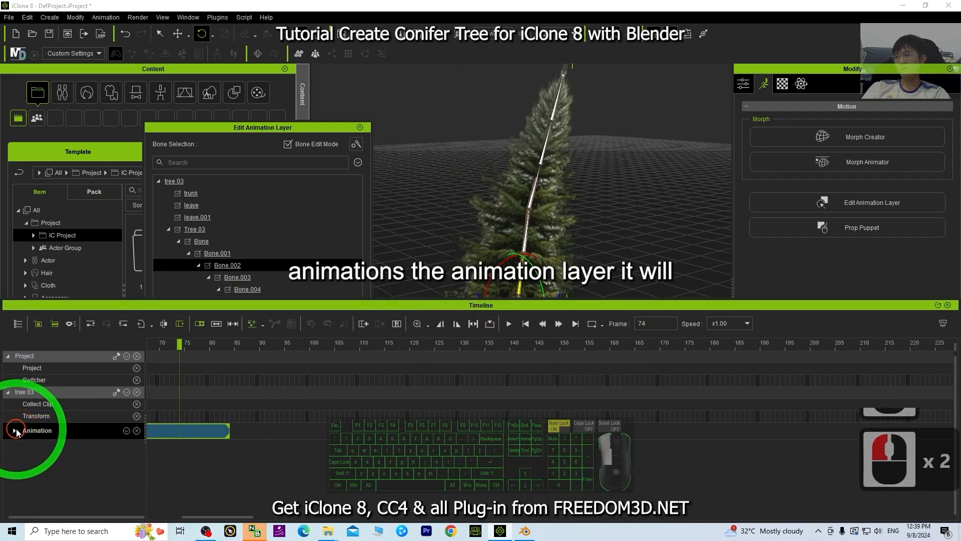
left_click(15, 430)
left_click(71, 446)
left_click(33, 460)
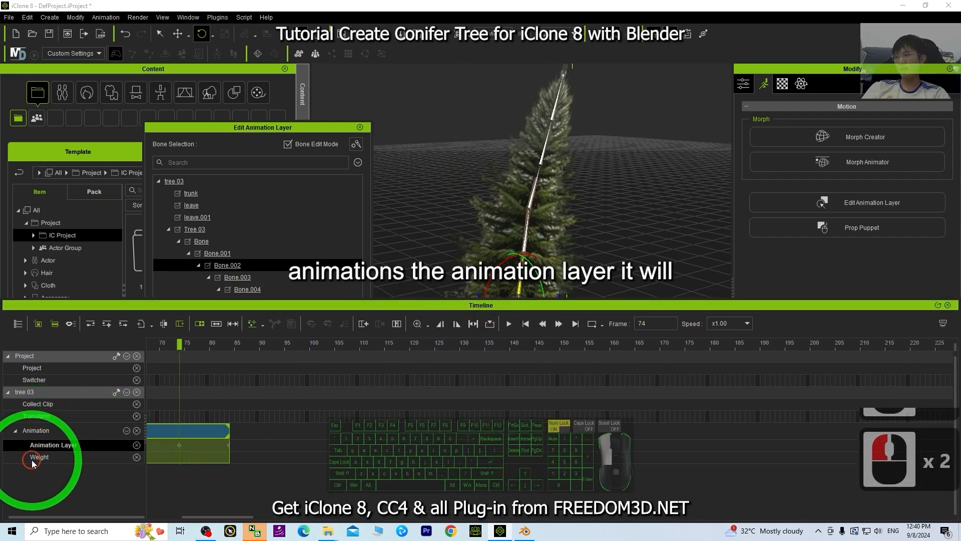
left_click(55, 446)
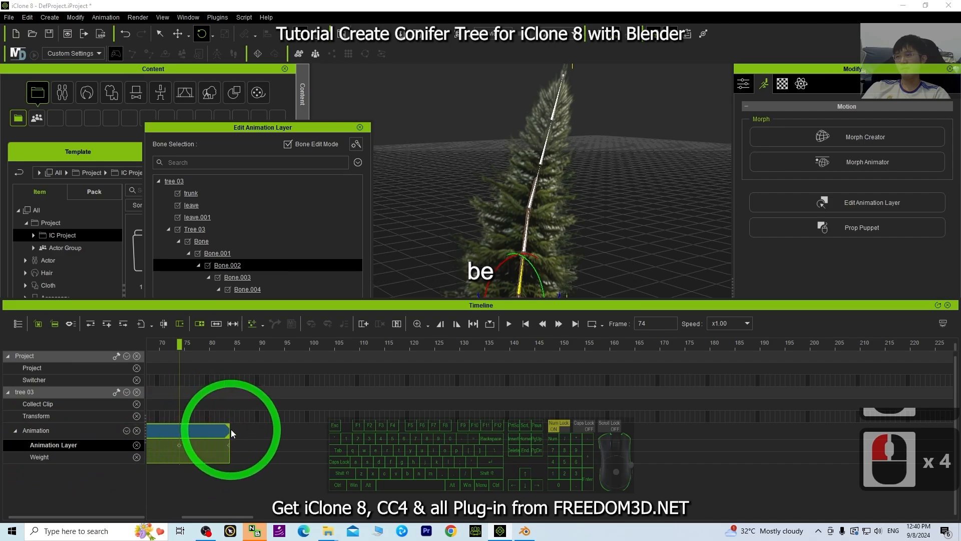
Extend tree 03's animation clip to frame 175, close the timeline, and play the swaying motion
left_click_drag(230, 428, 685, 433)
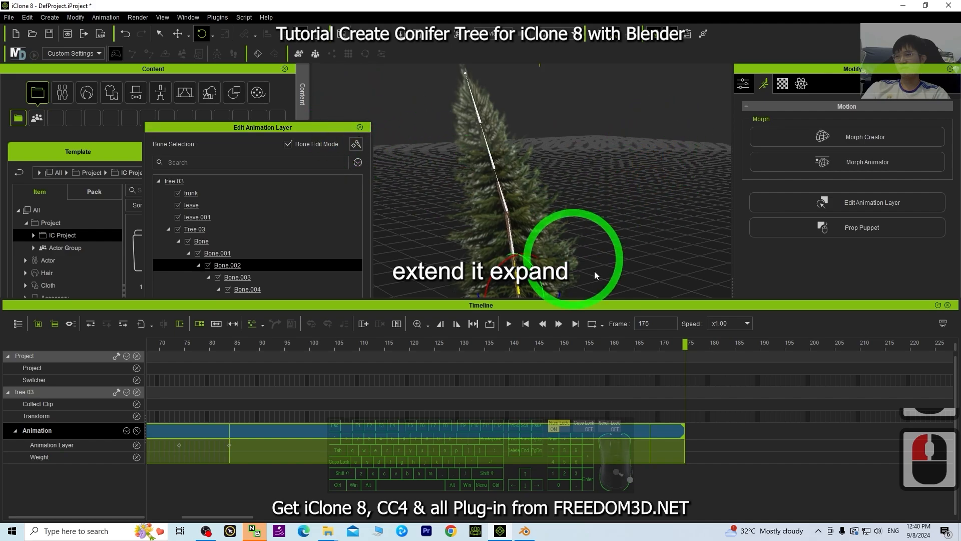
left_click_drag(494, 298, 476, 445)
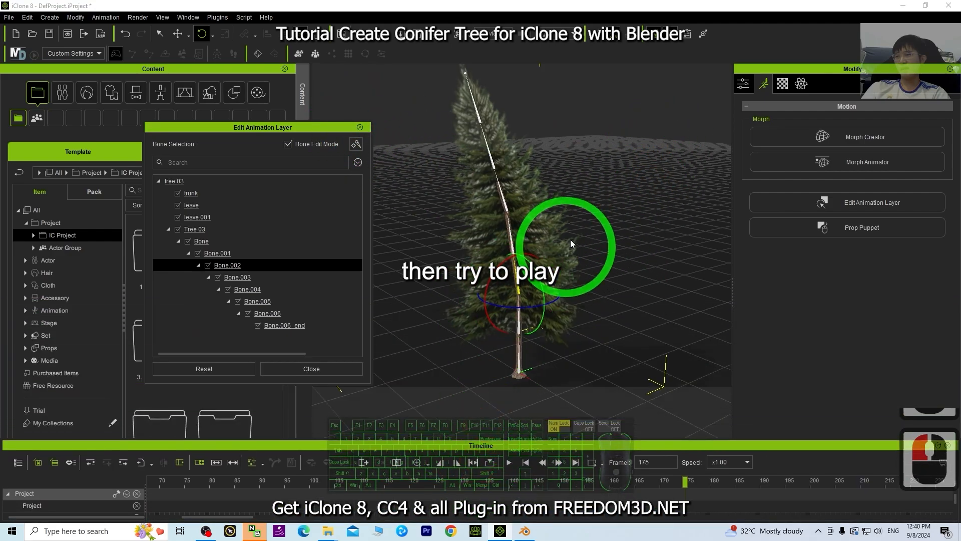
scroll(602, 340, "down", 3)
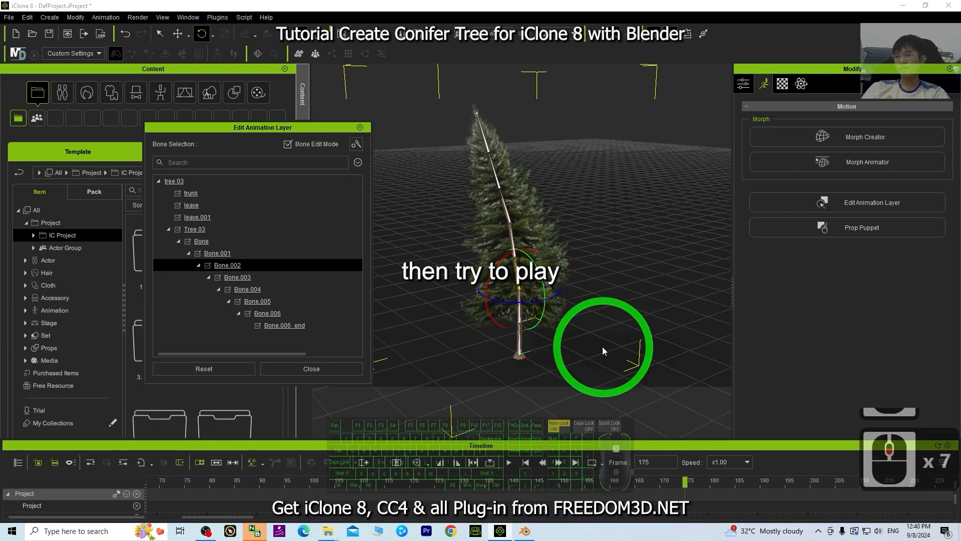
left_click(947, 445)
left_click(446, 513)
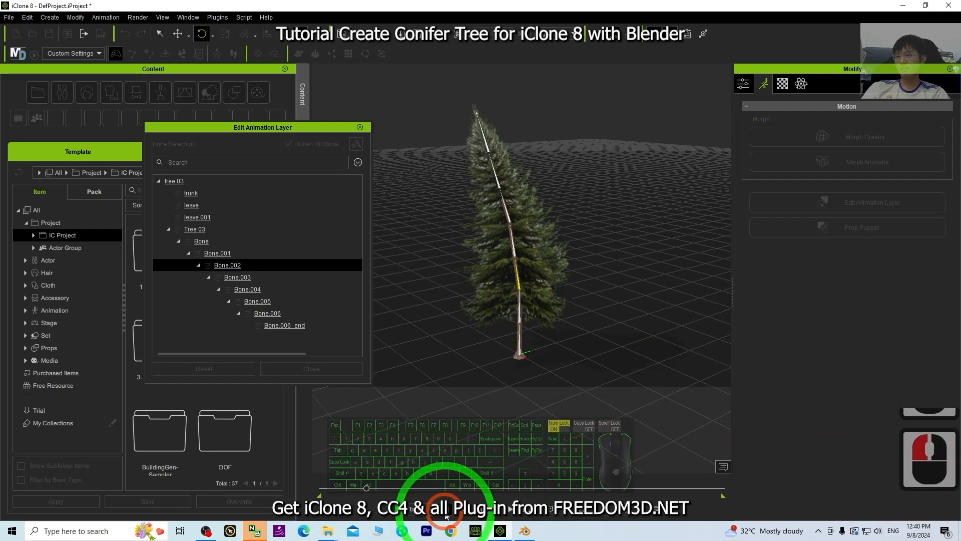
left_click(449, 509)
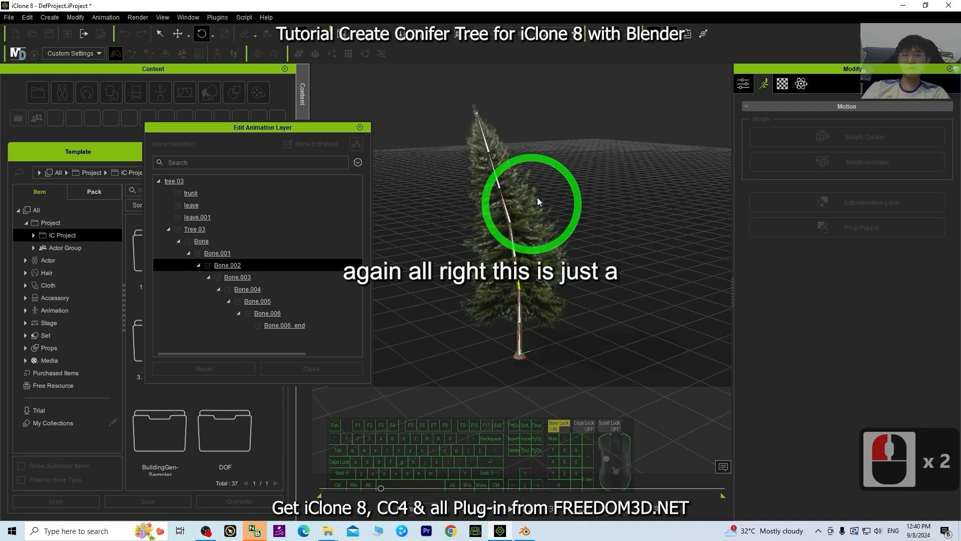
left_click(447, 509)
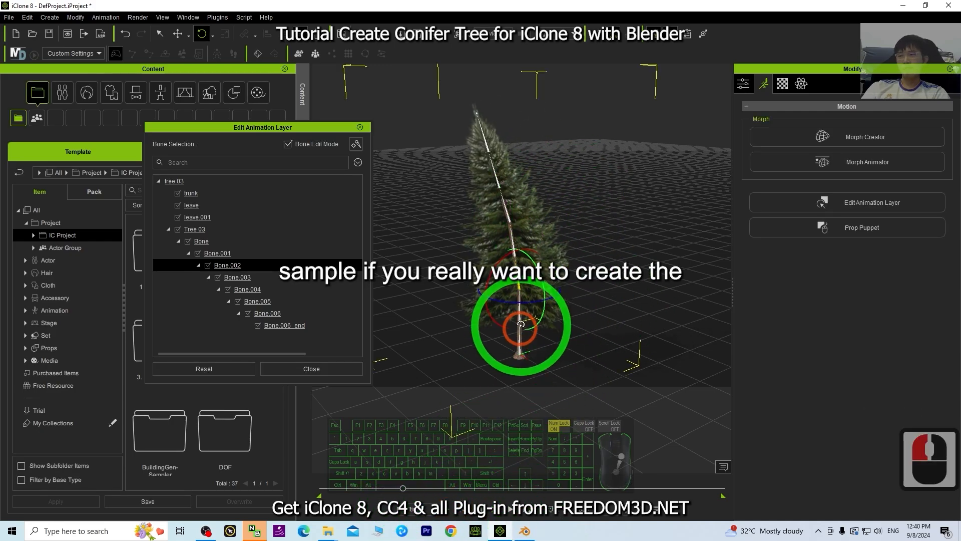
Rotate Bone.002 slightly to the right to make the tree stand more upright at the current frame
scroll(523, 323, "up", 7)
scroll(525, 322, "up", 10)
scroll(483, 150, "down", 7)
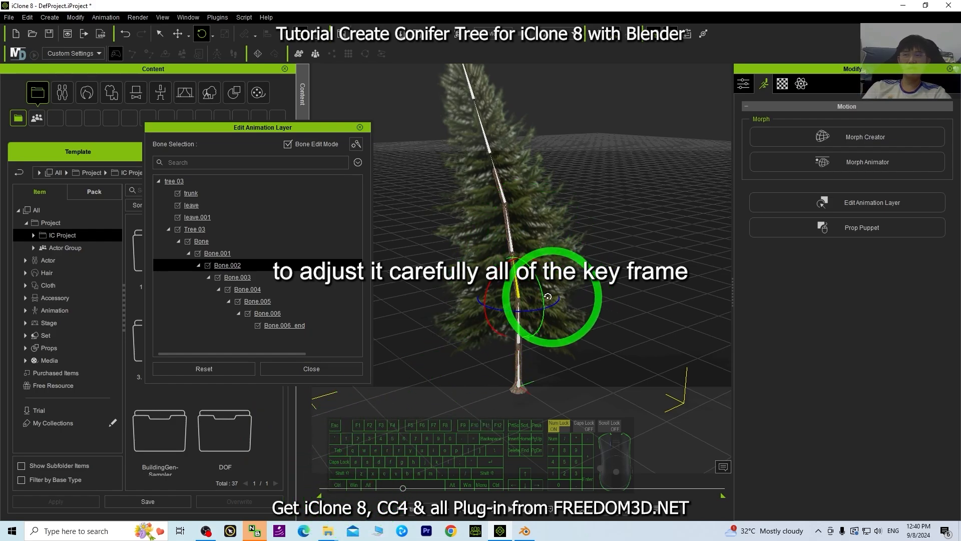
left_click_drag(548, 296, 545, 261)
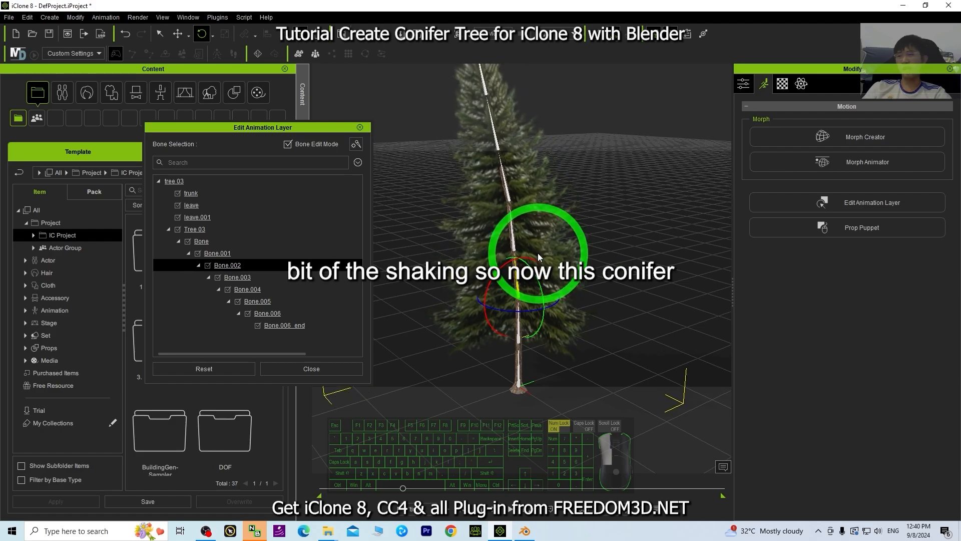
scroll(644, 279, "down", 10)
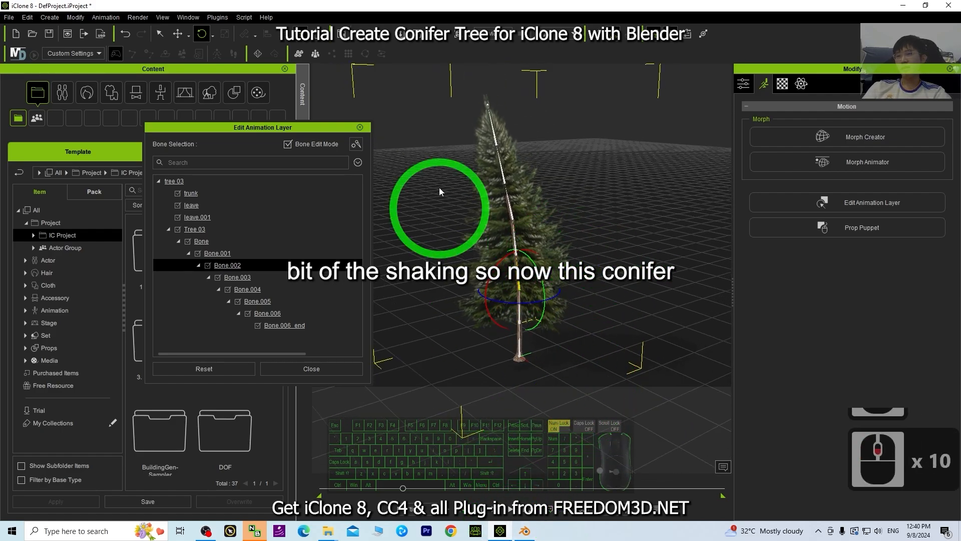
Rotate Bone.002 to lean the tree further left, and select Bone.005 in the upper trunk
scroll(513, 294, "up", 12)
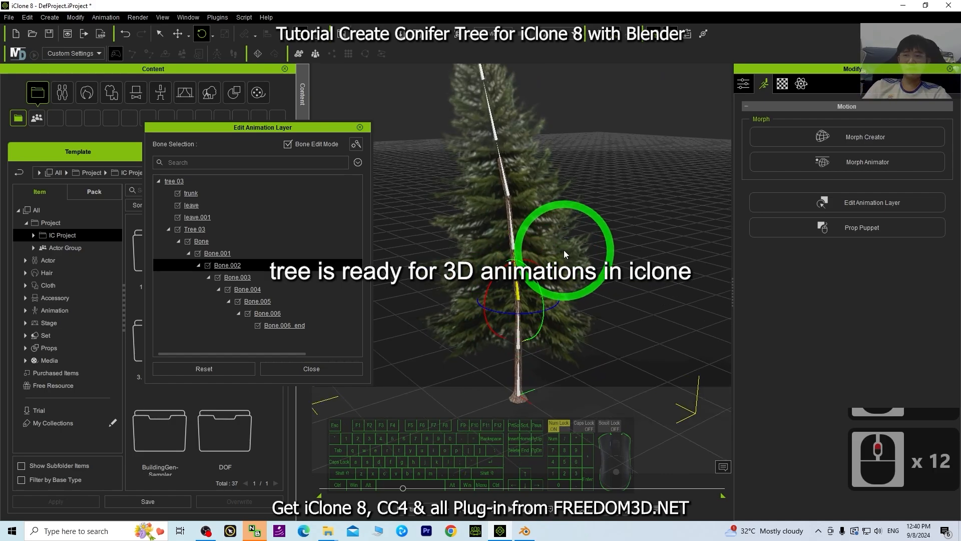
scroll(608, 271, "down", 4)
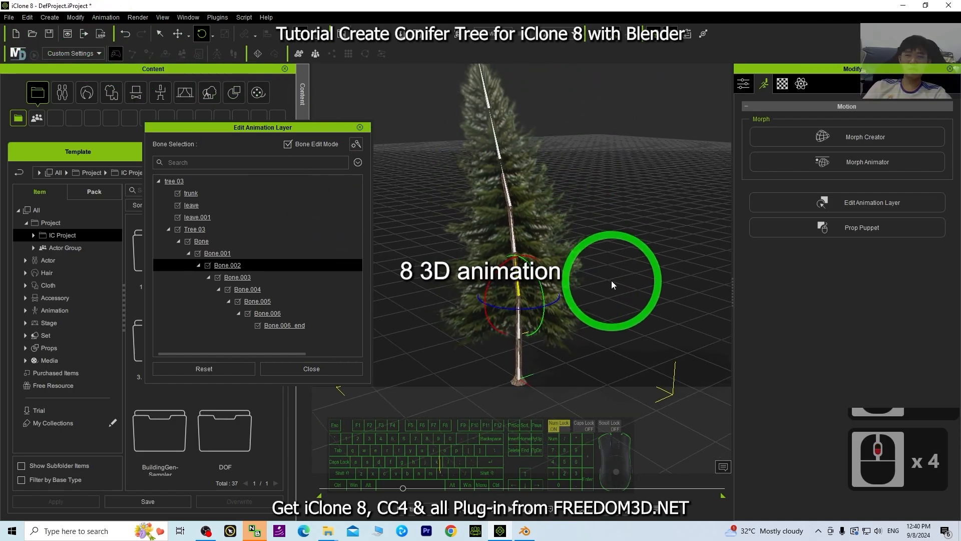
left_click_drag(546, 261, 482, 144)
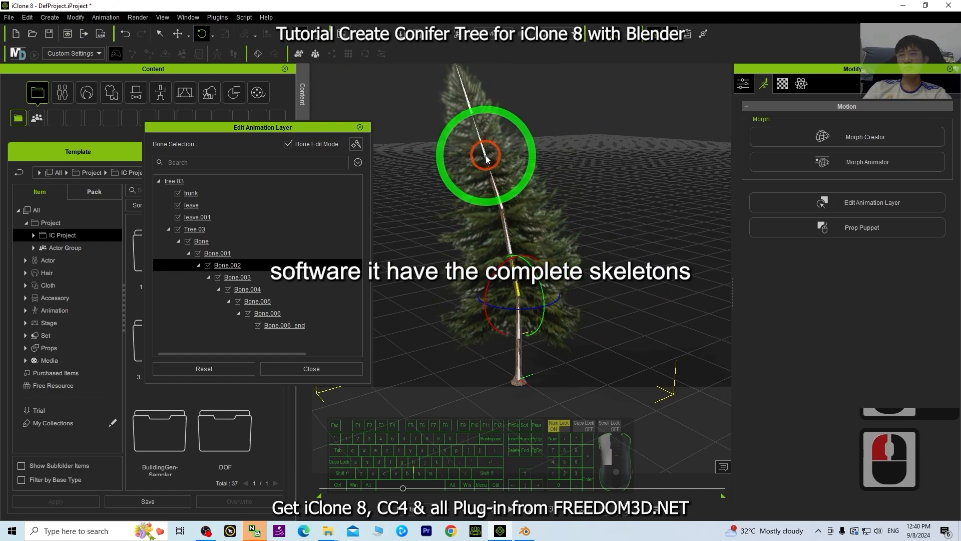
double_click(487, 159)
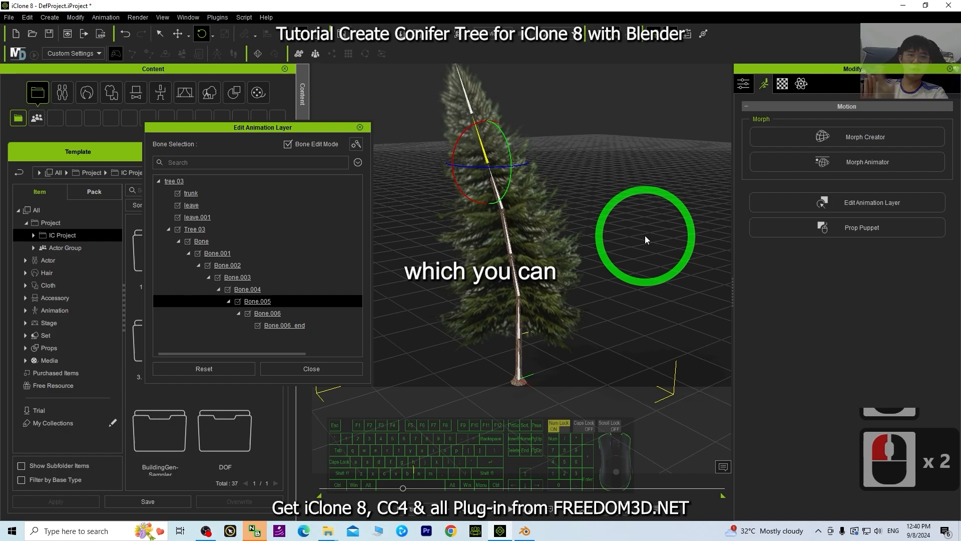